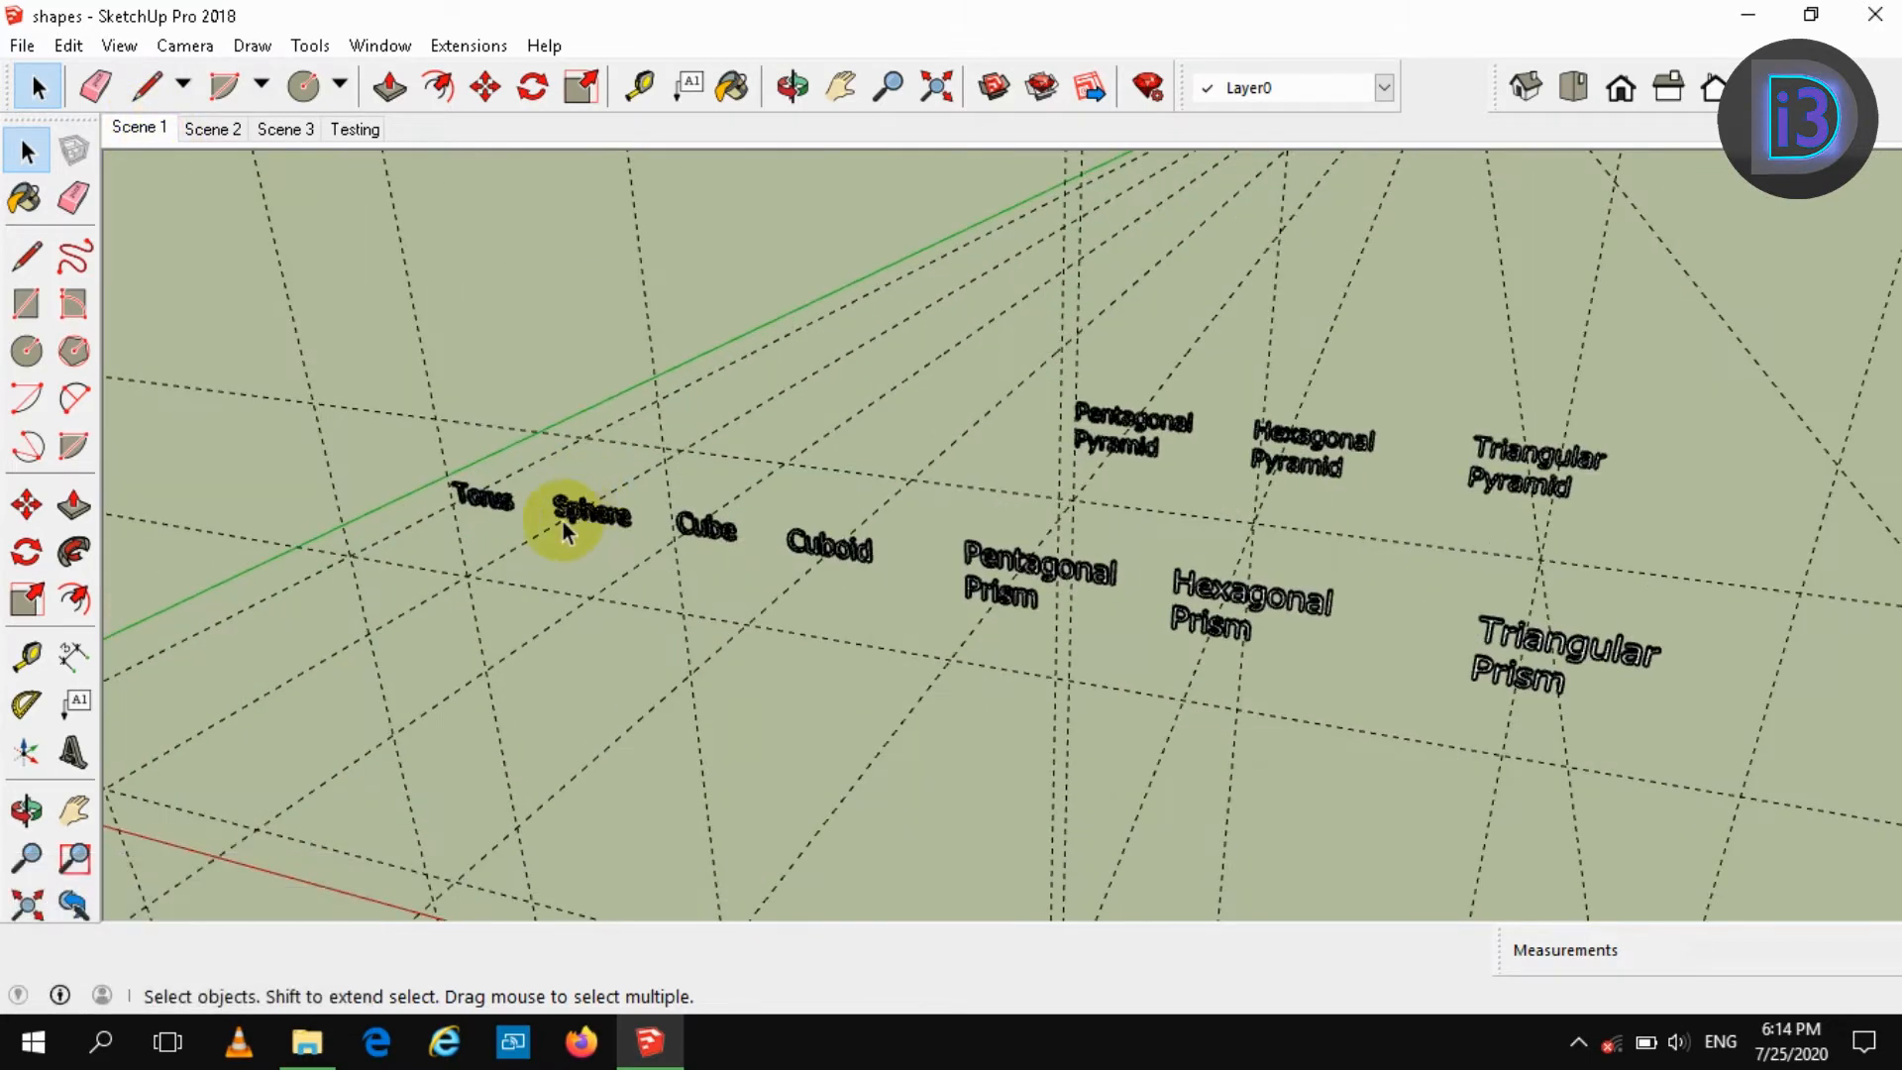
Draw a flat circle centred on the guide intersection in front of the Torus label
scroll(478, 506, "up", 5)
mouse_move(480, 499)
middle_mouse_down("shift")
mouse_move(853, 437)
mouse_move(1031, 335)
middle_mouse_up("shift")
scroll(862, 442, "up", 2)
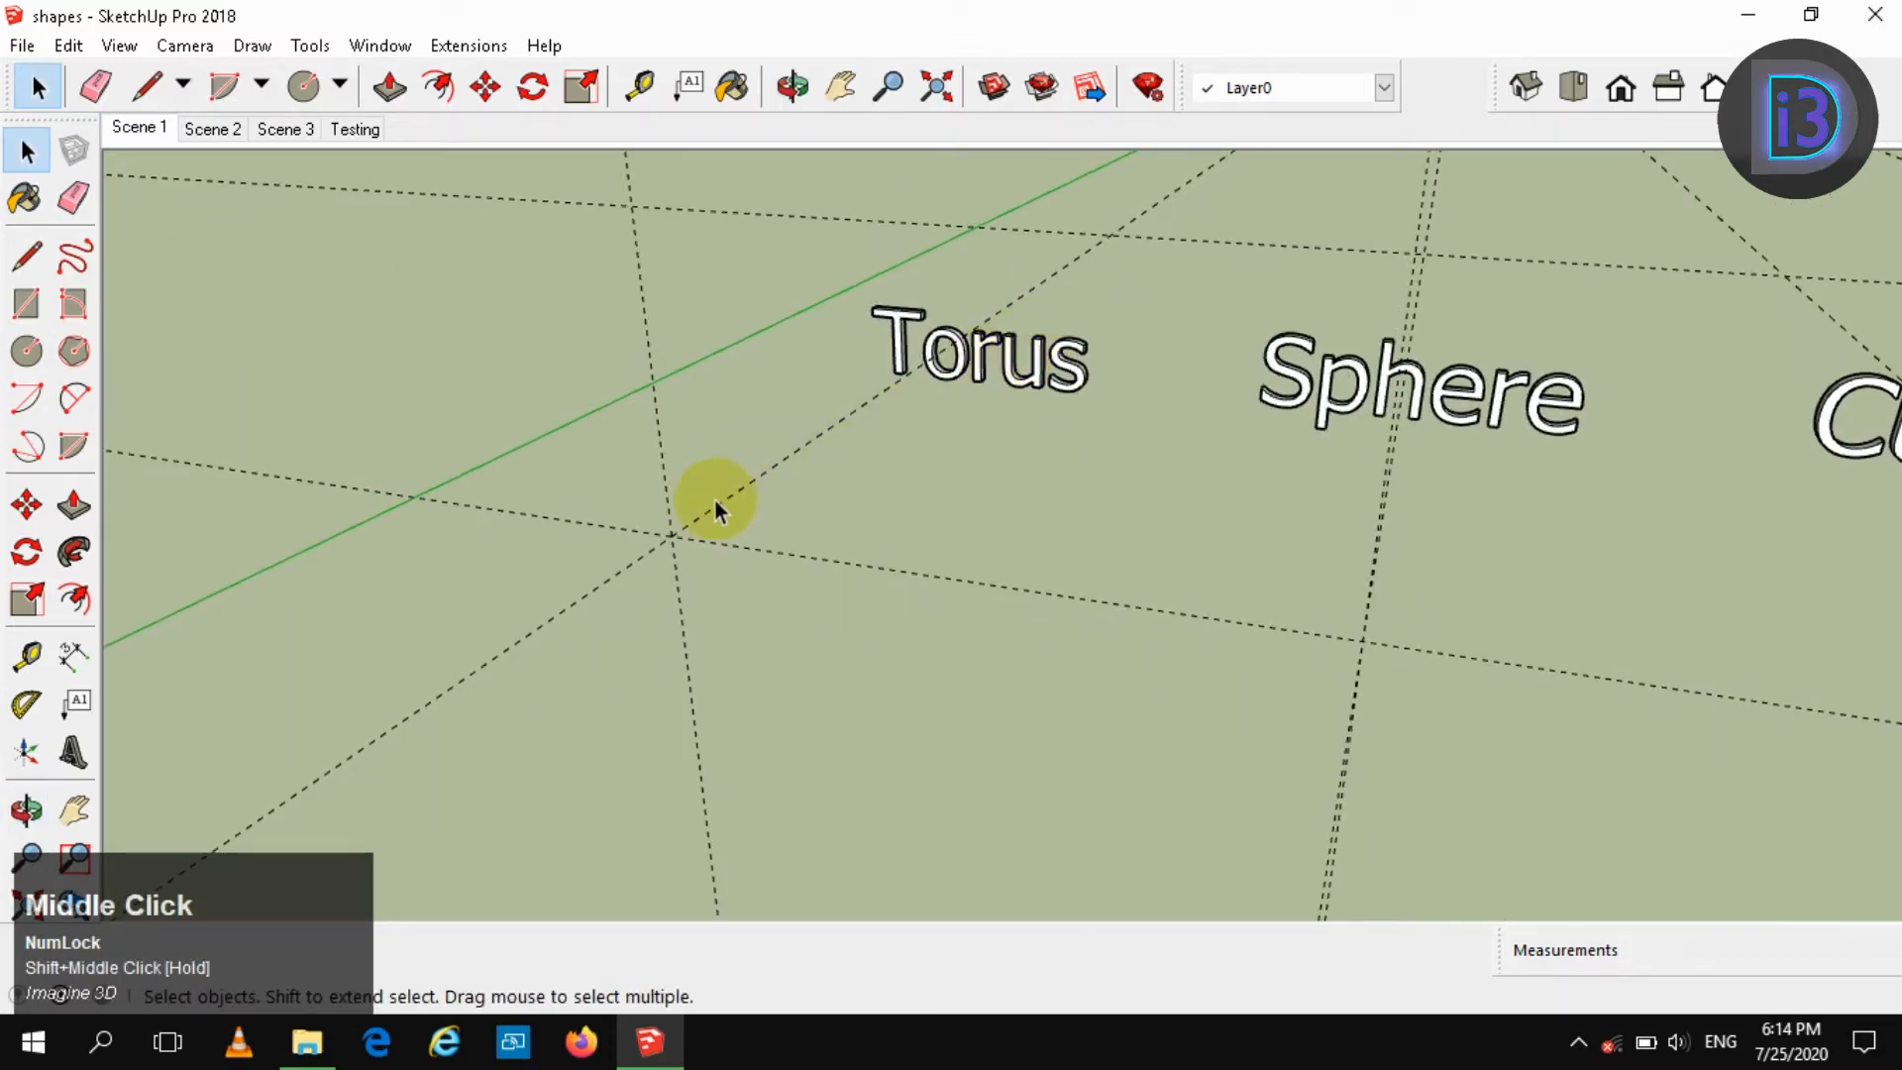
key("c")
left_click(672, 536)
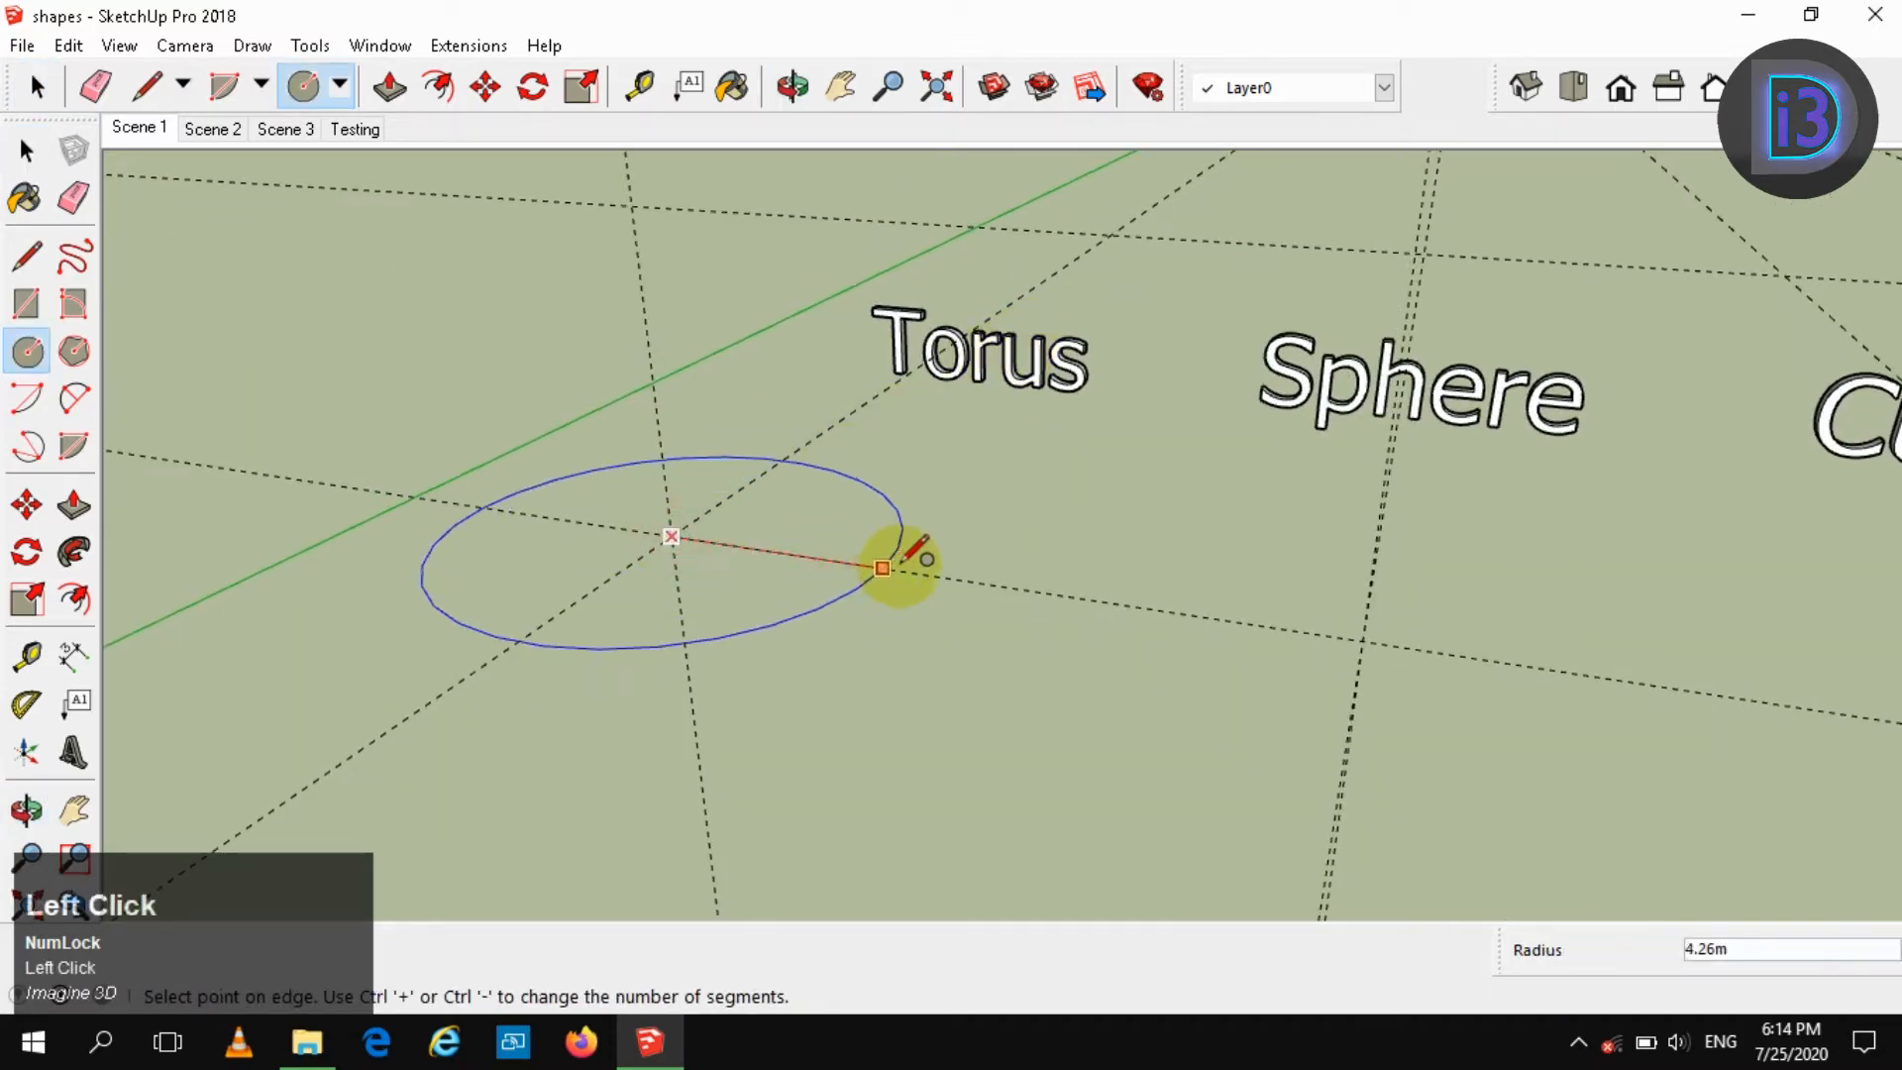
left_click(901, 573)
key("space")
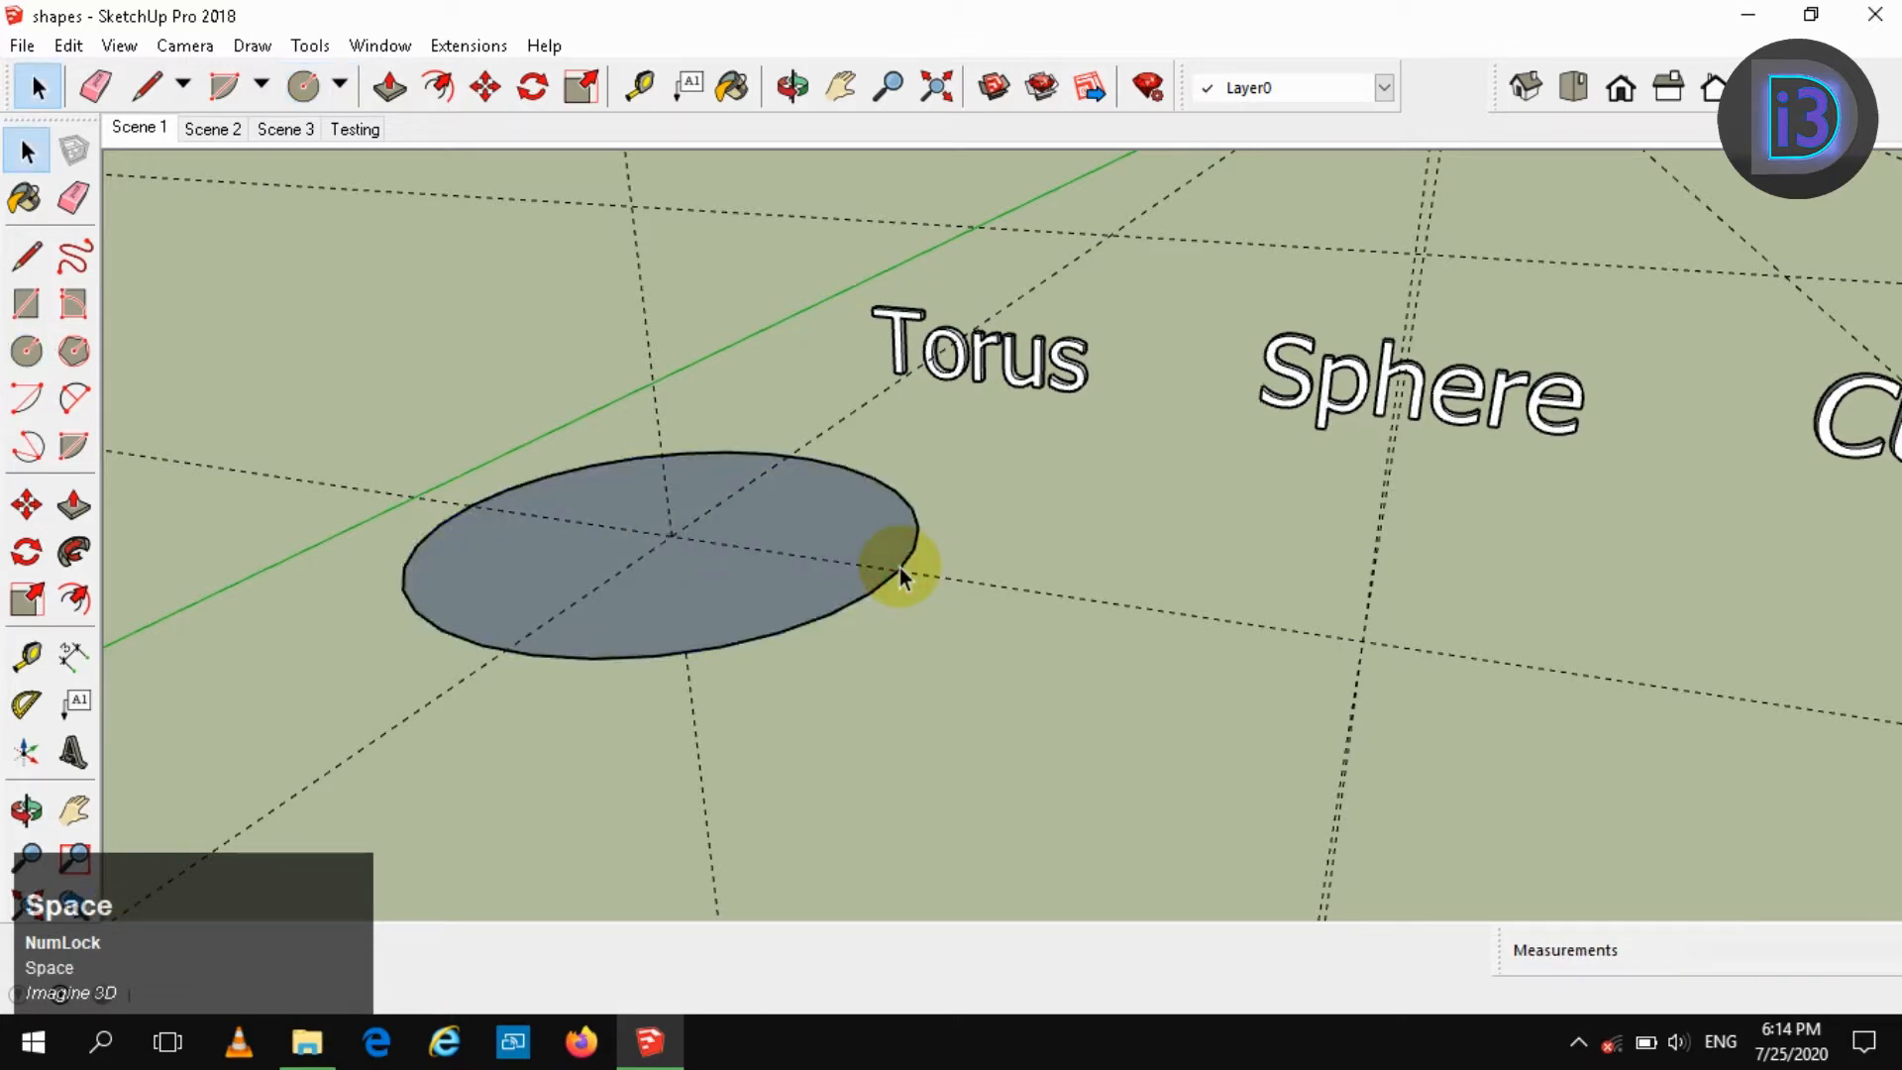
Draw a small upright circle, perpendicular to the ground, centred on the edge of the large circle
key("c")
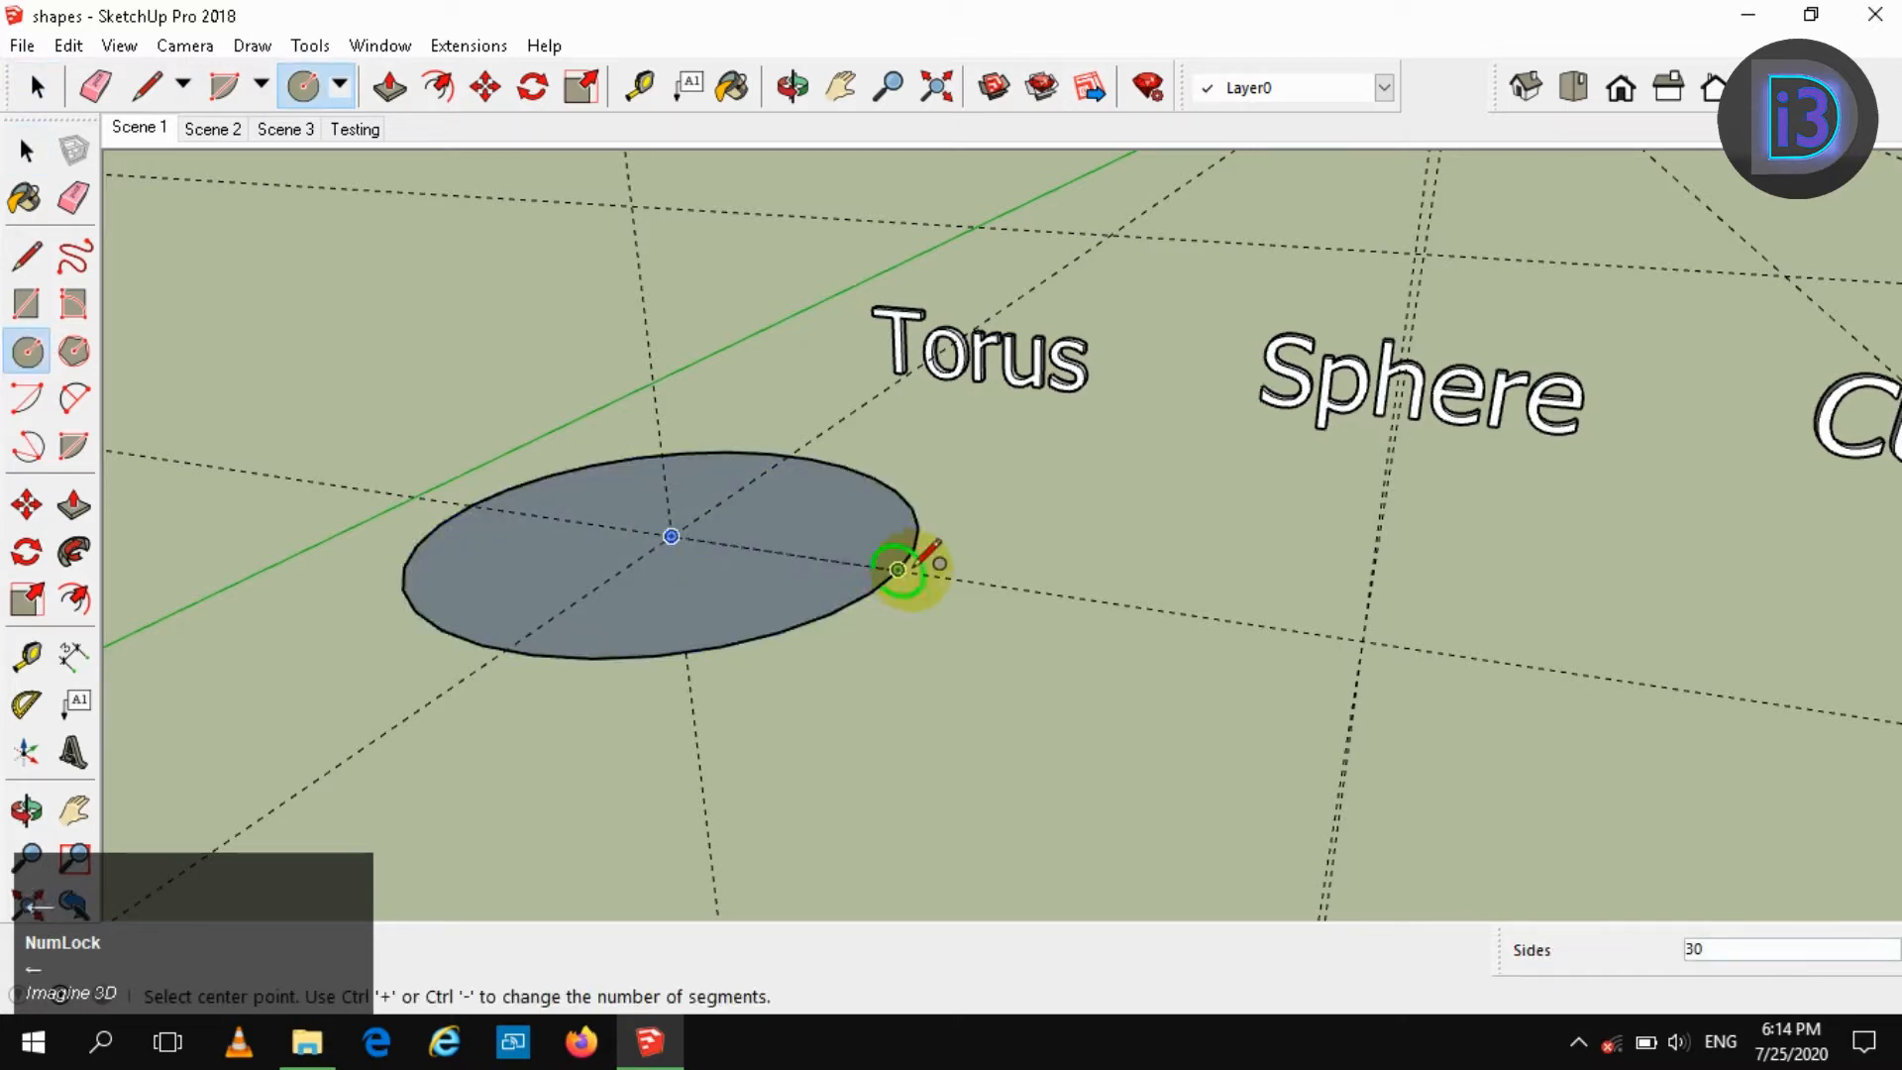
left_click(910, 570)
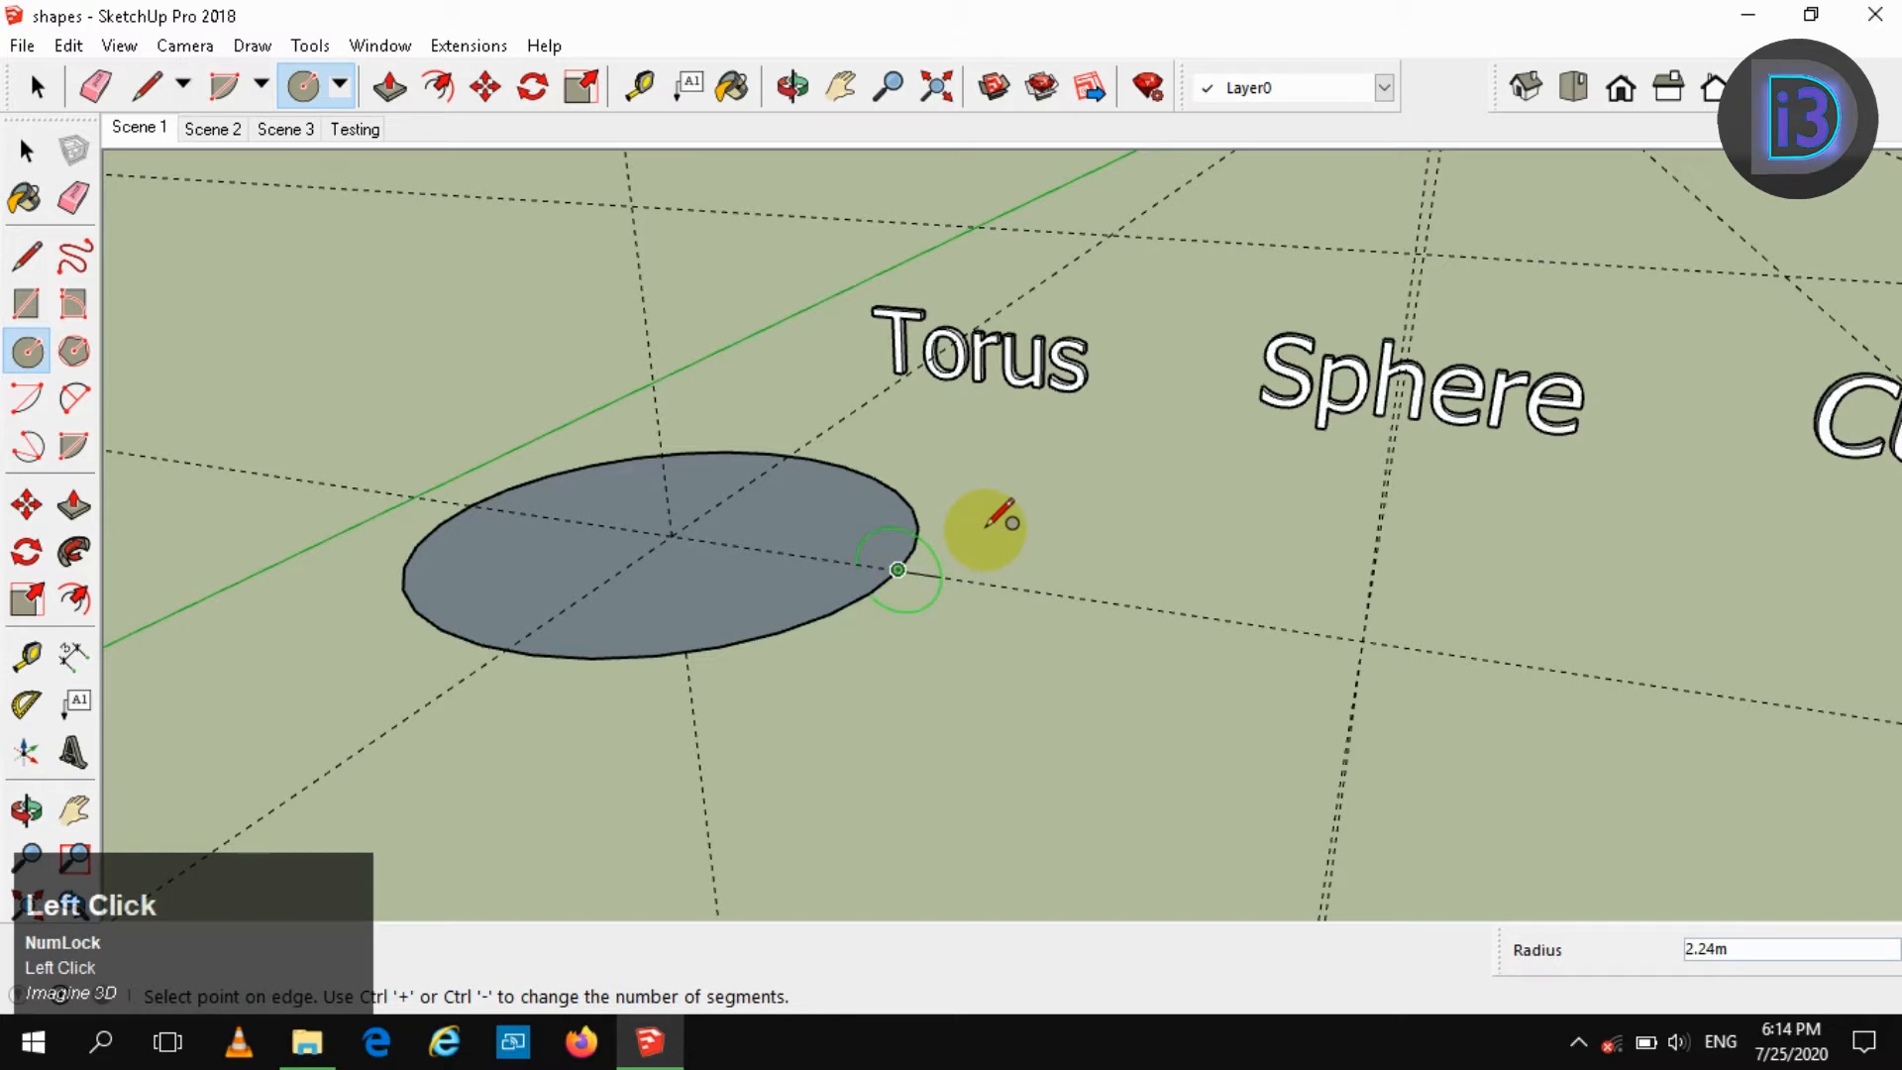
left_click(989, 518)
key("space")
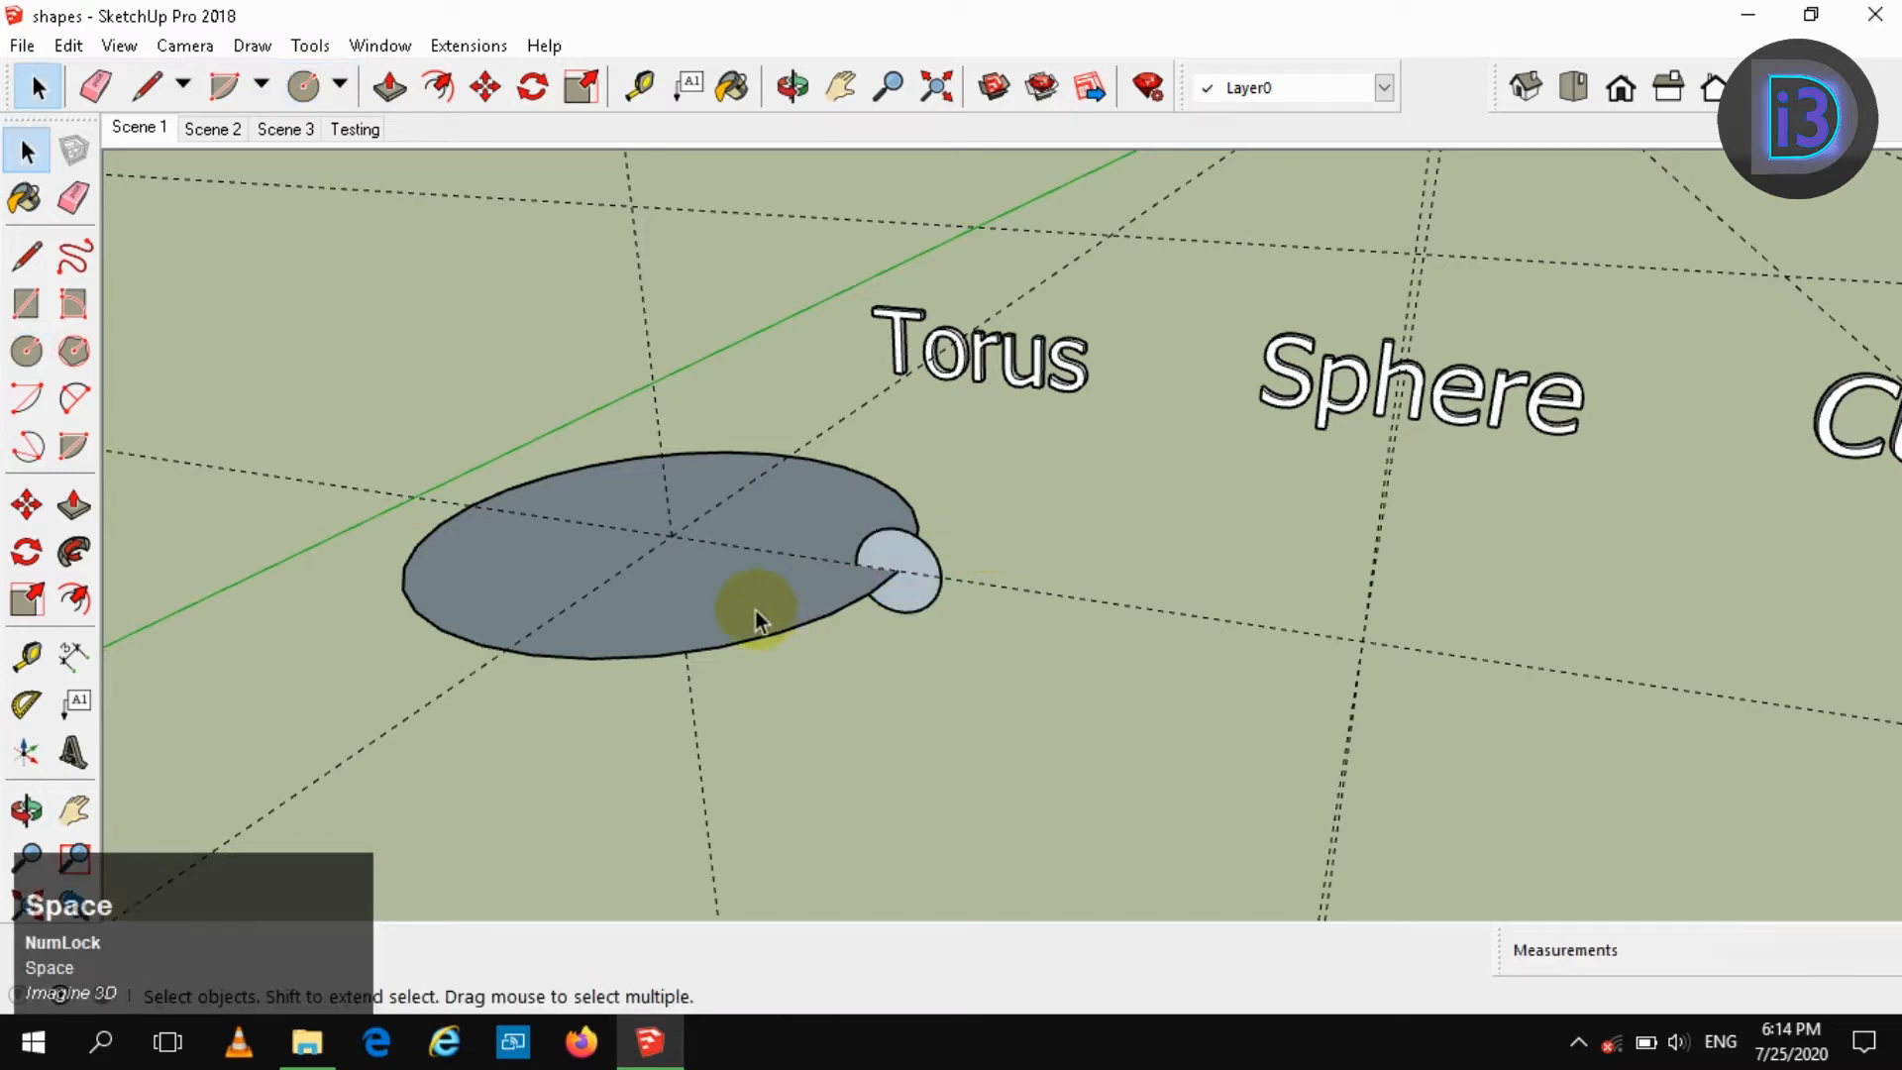
Delete the large circle's face and sweep the small circle along the remaining edge with Follow Me to form the torus
key("Delete")
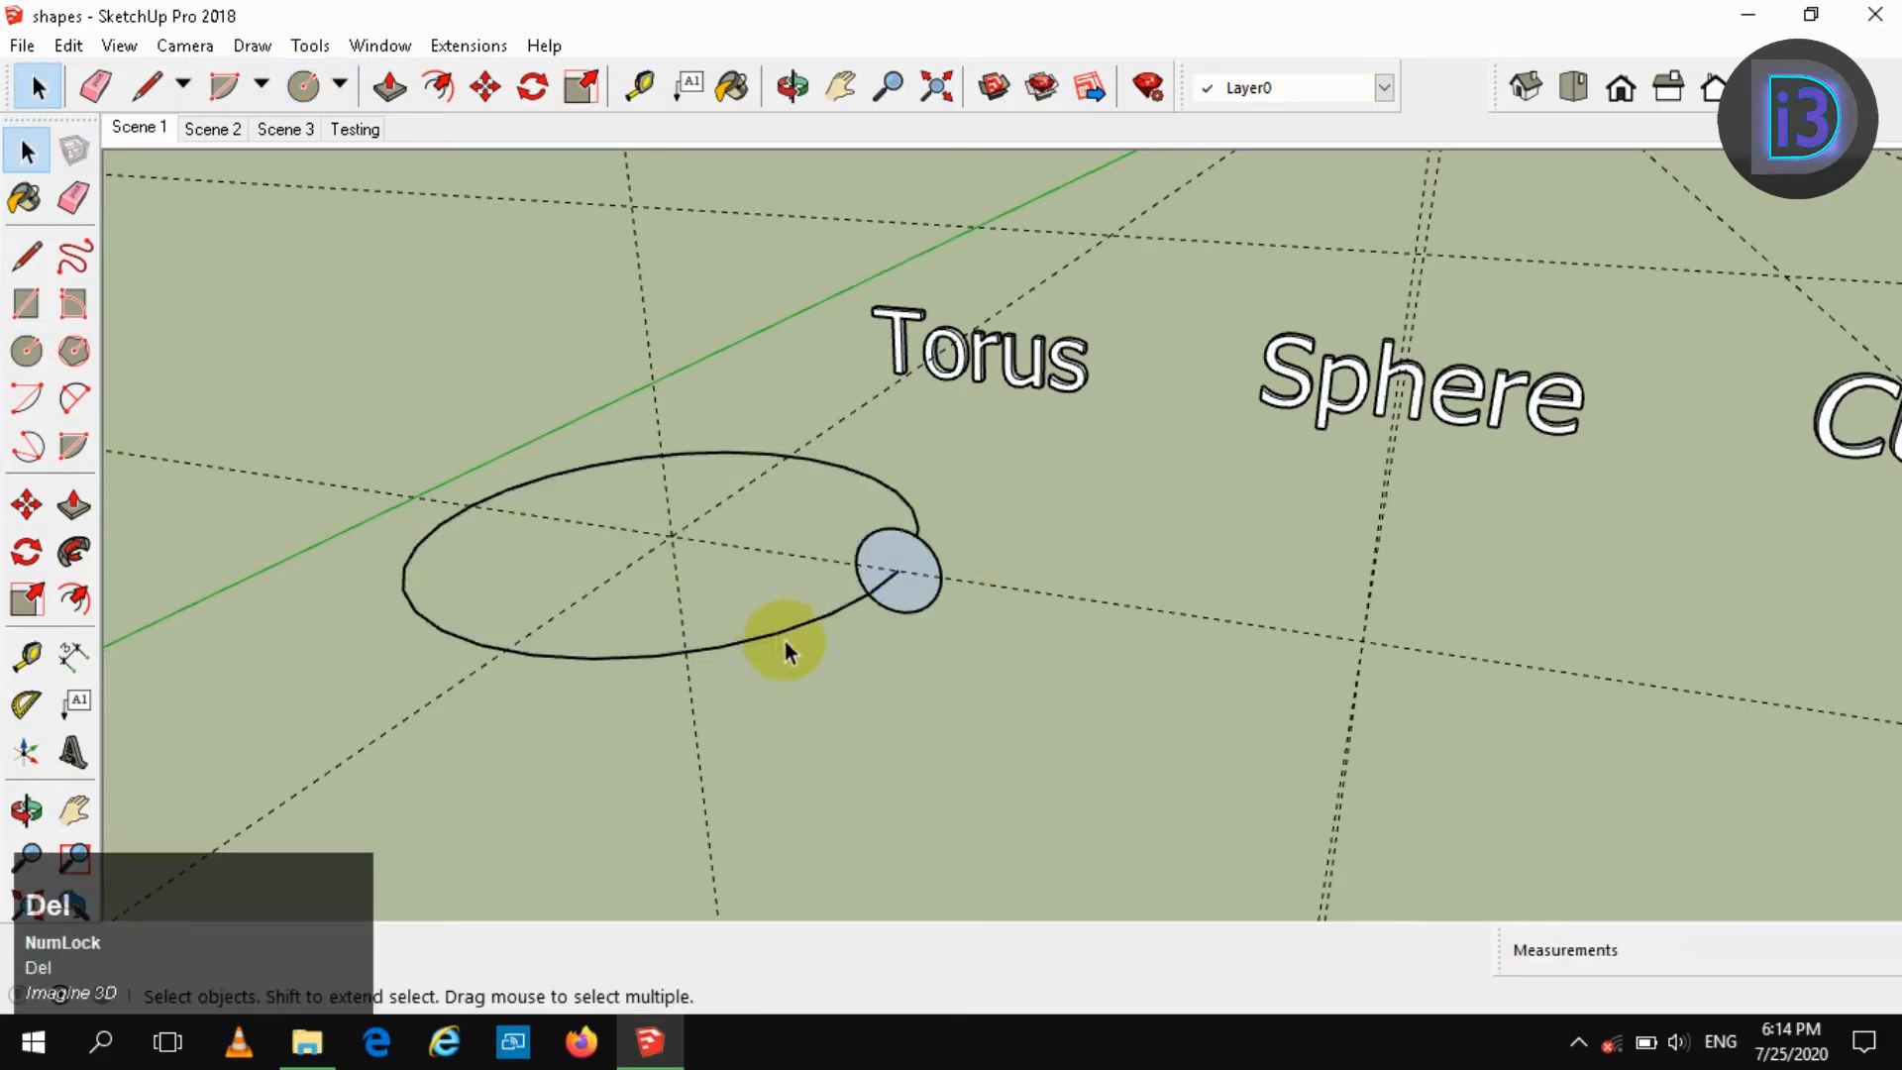
left_click(783, 639)
left_click(74, 552)
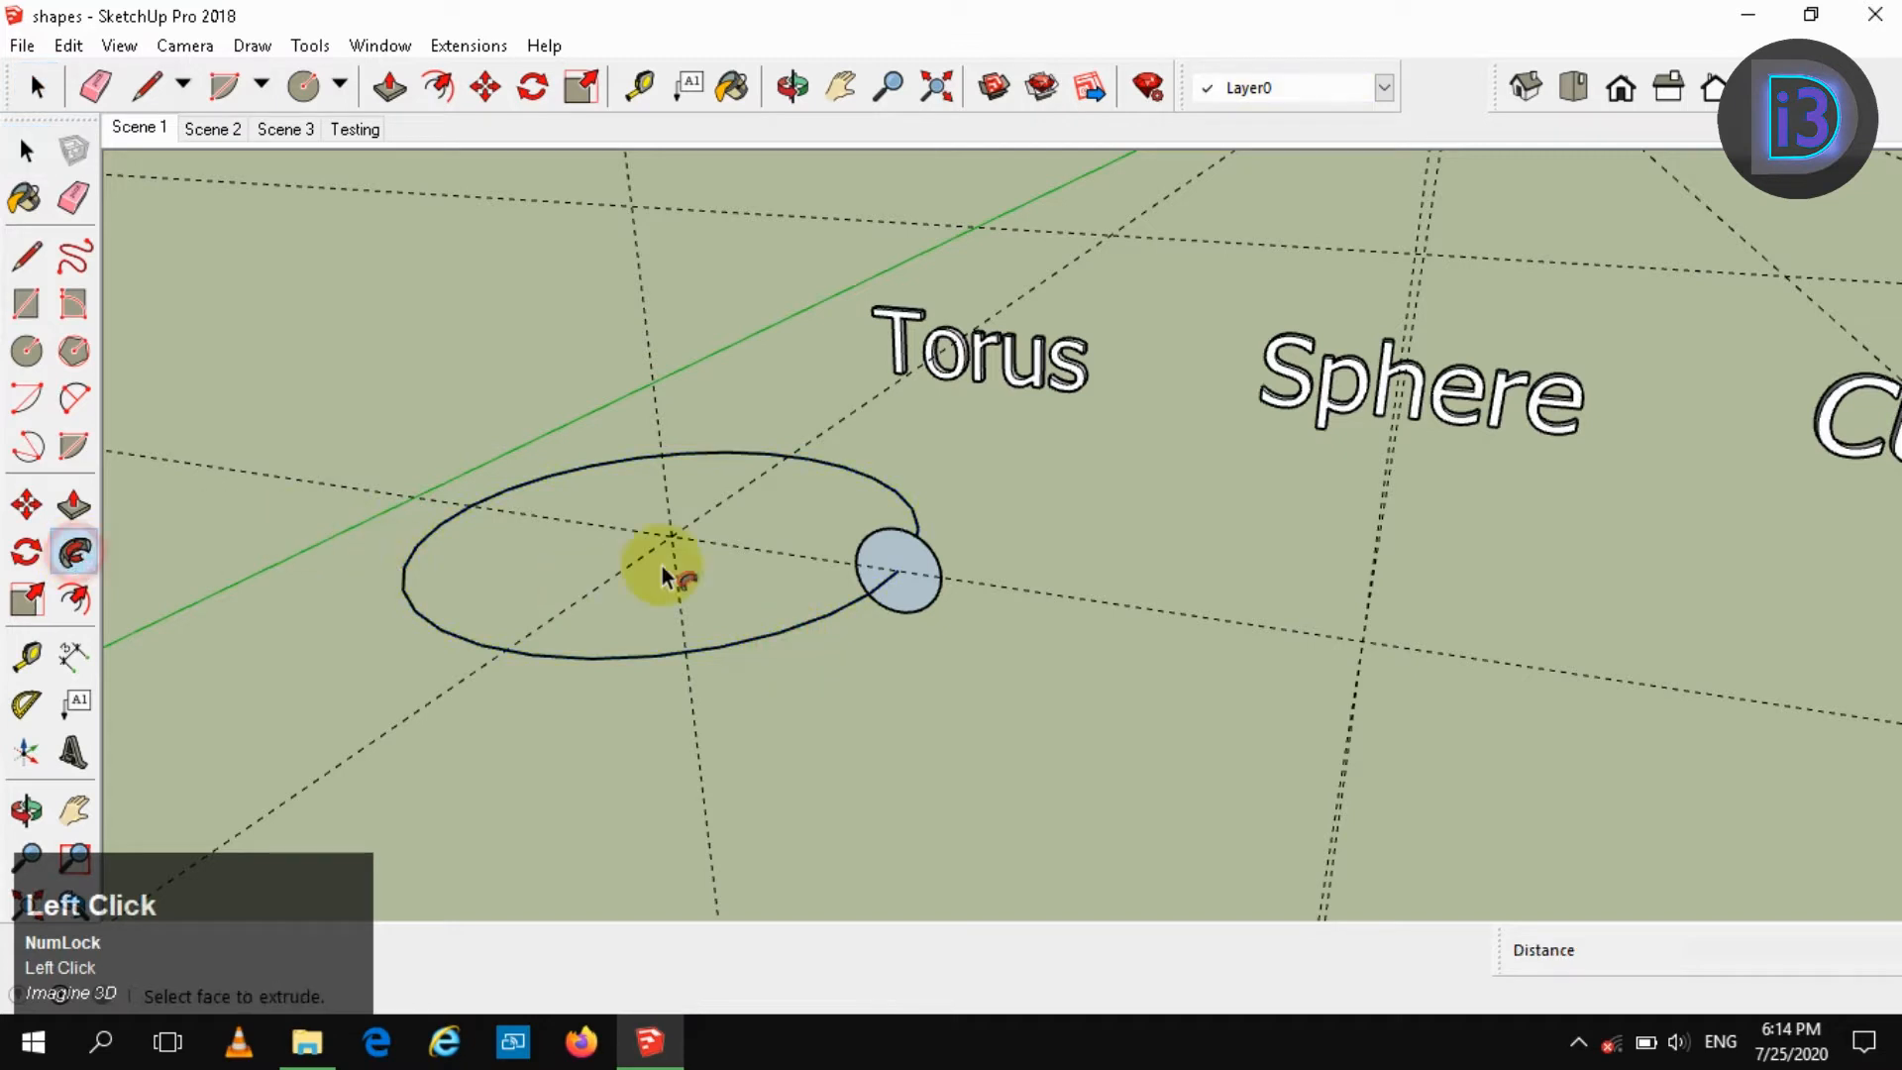
left_click(872, 560)
key("space")
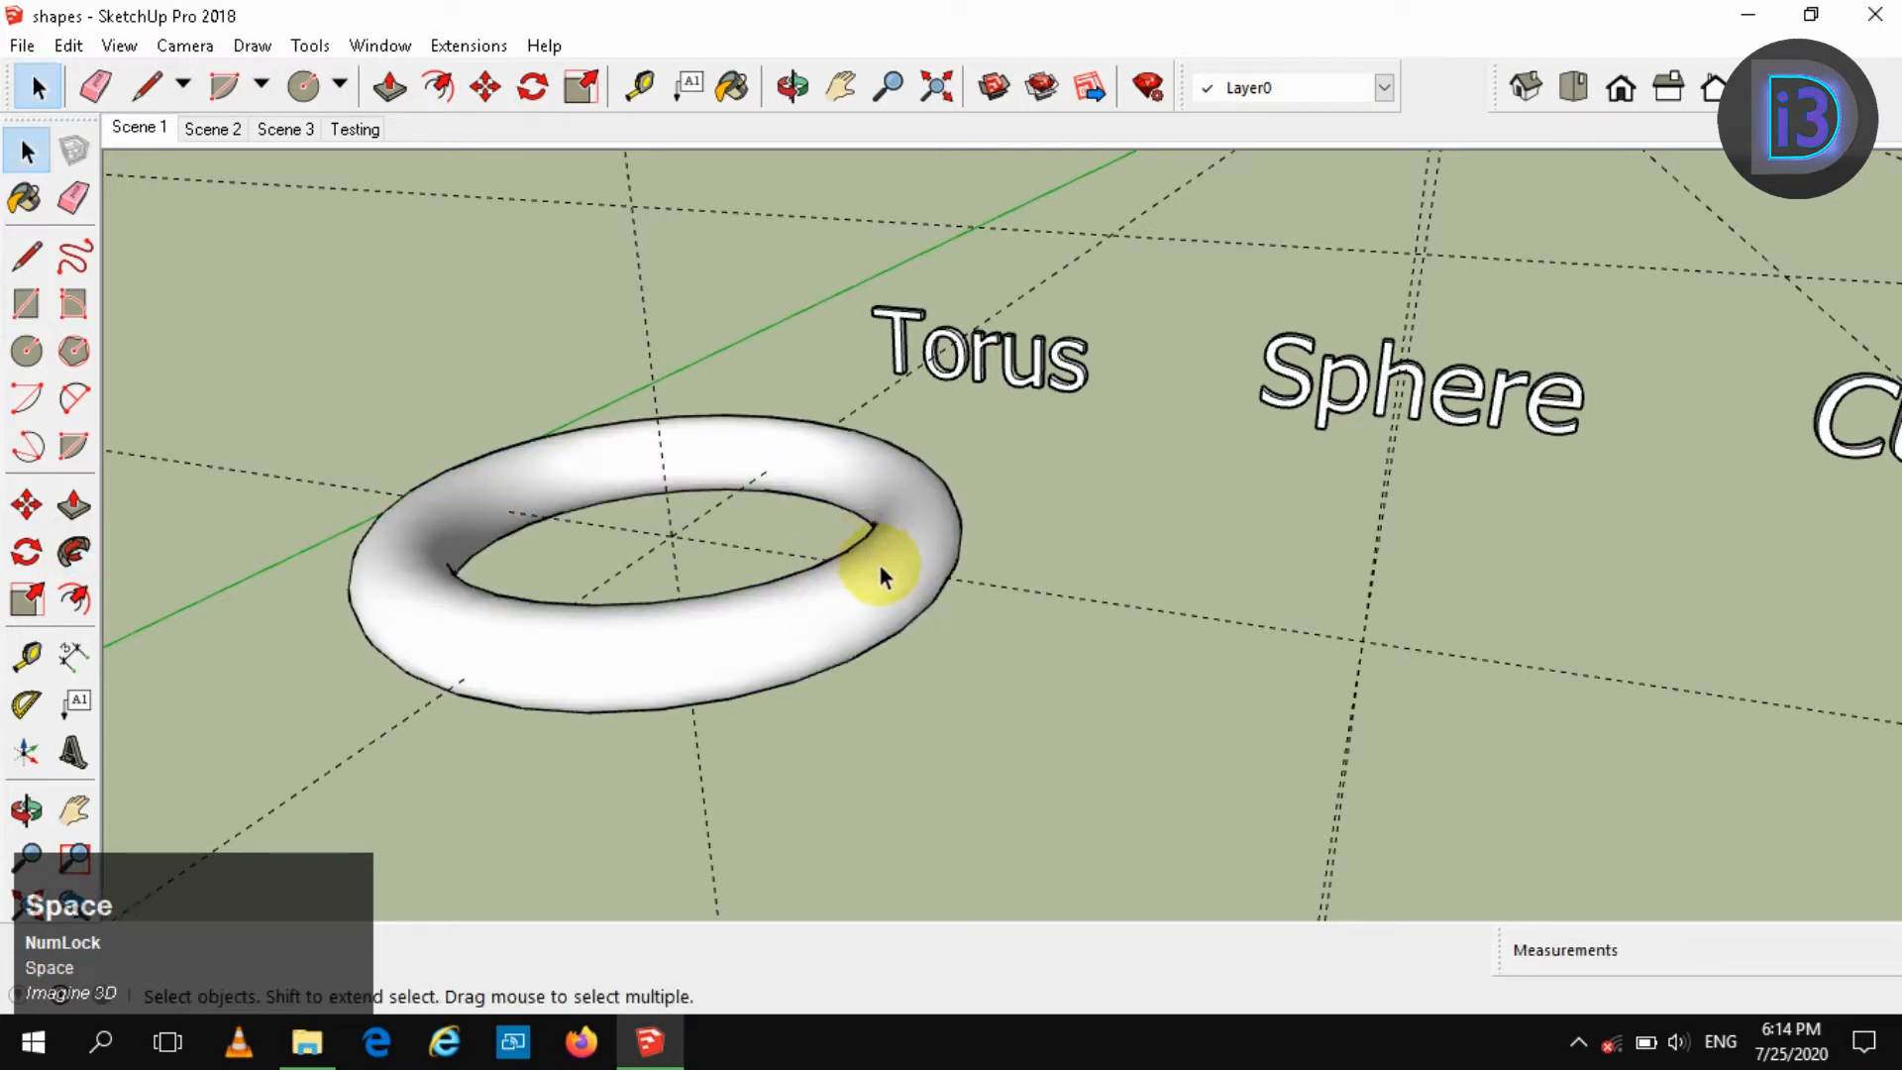
Select all of the torus geometry and make it a group
left_click(880, 570)
right_click(878, 568)
left_click(986, 806)
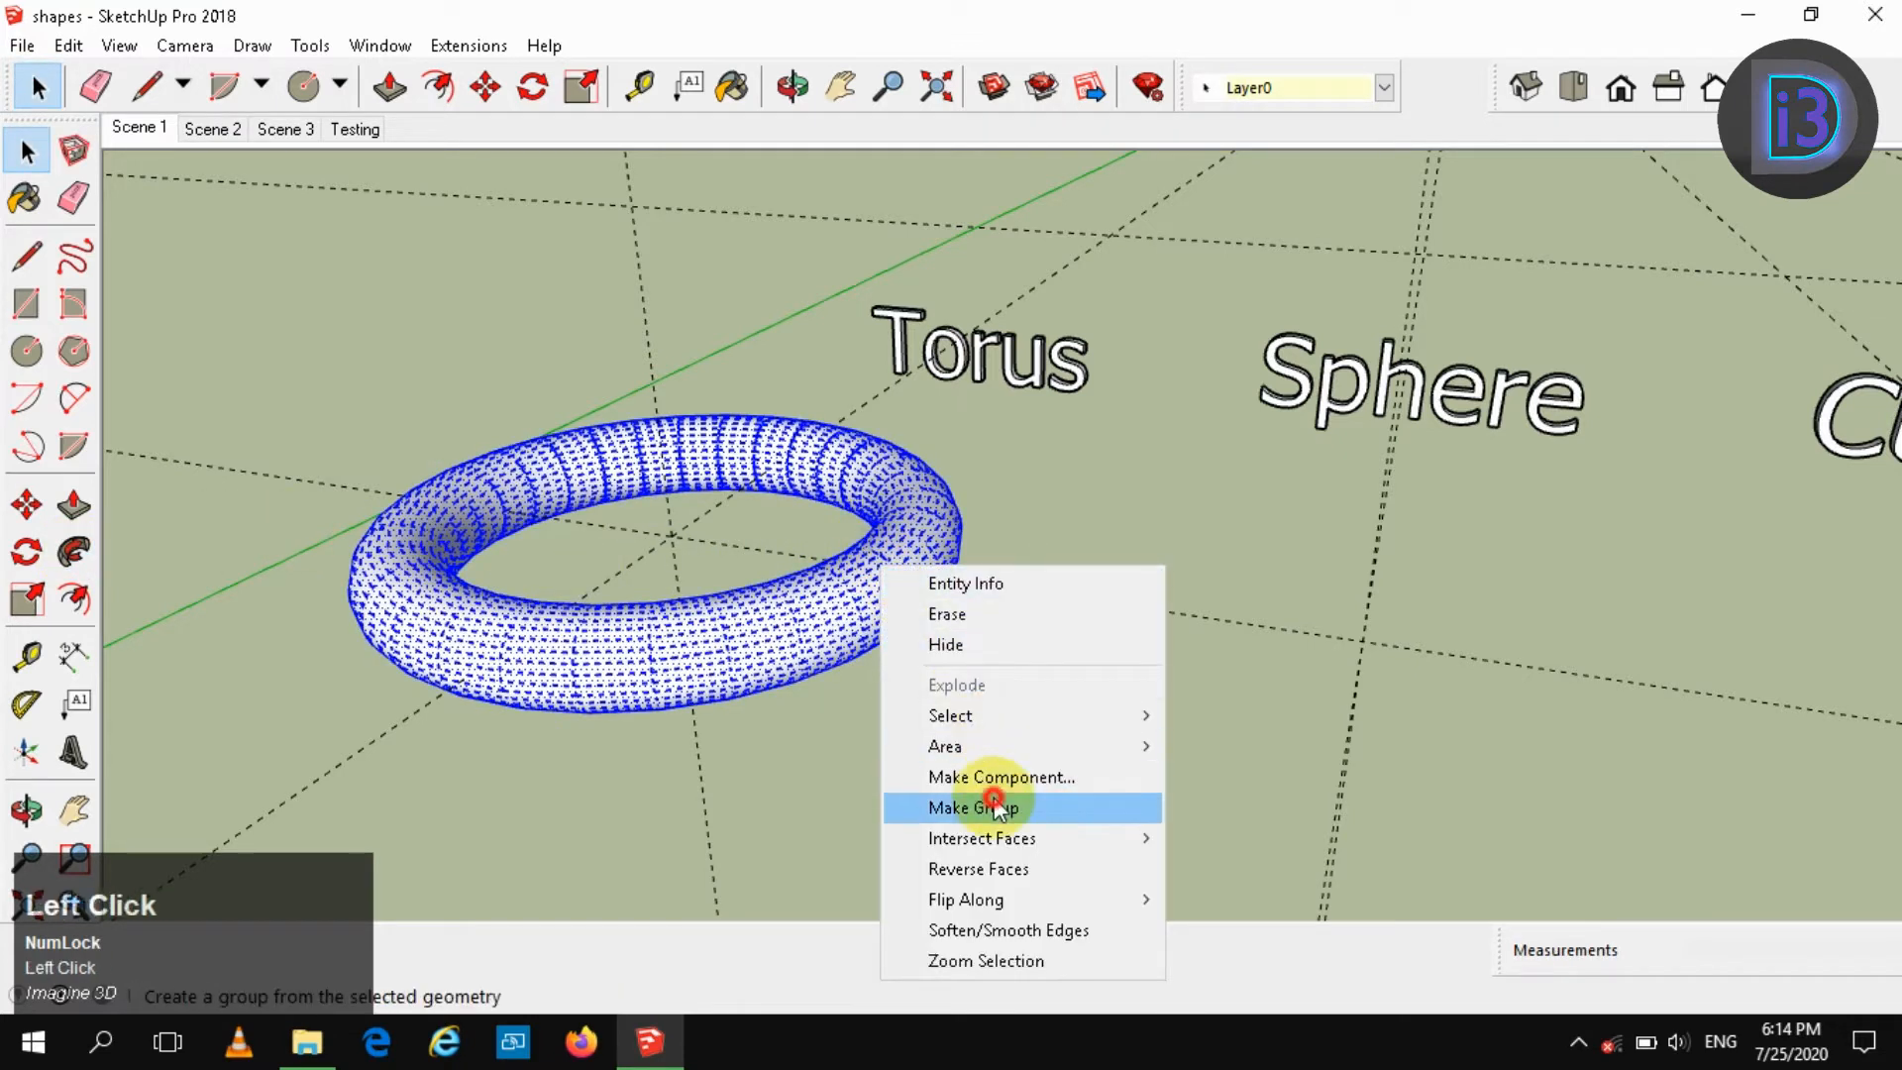
left_click(1026, 694)
scroll(871, 547, "down", 4)
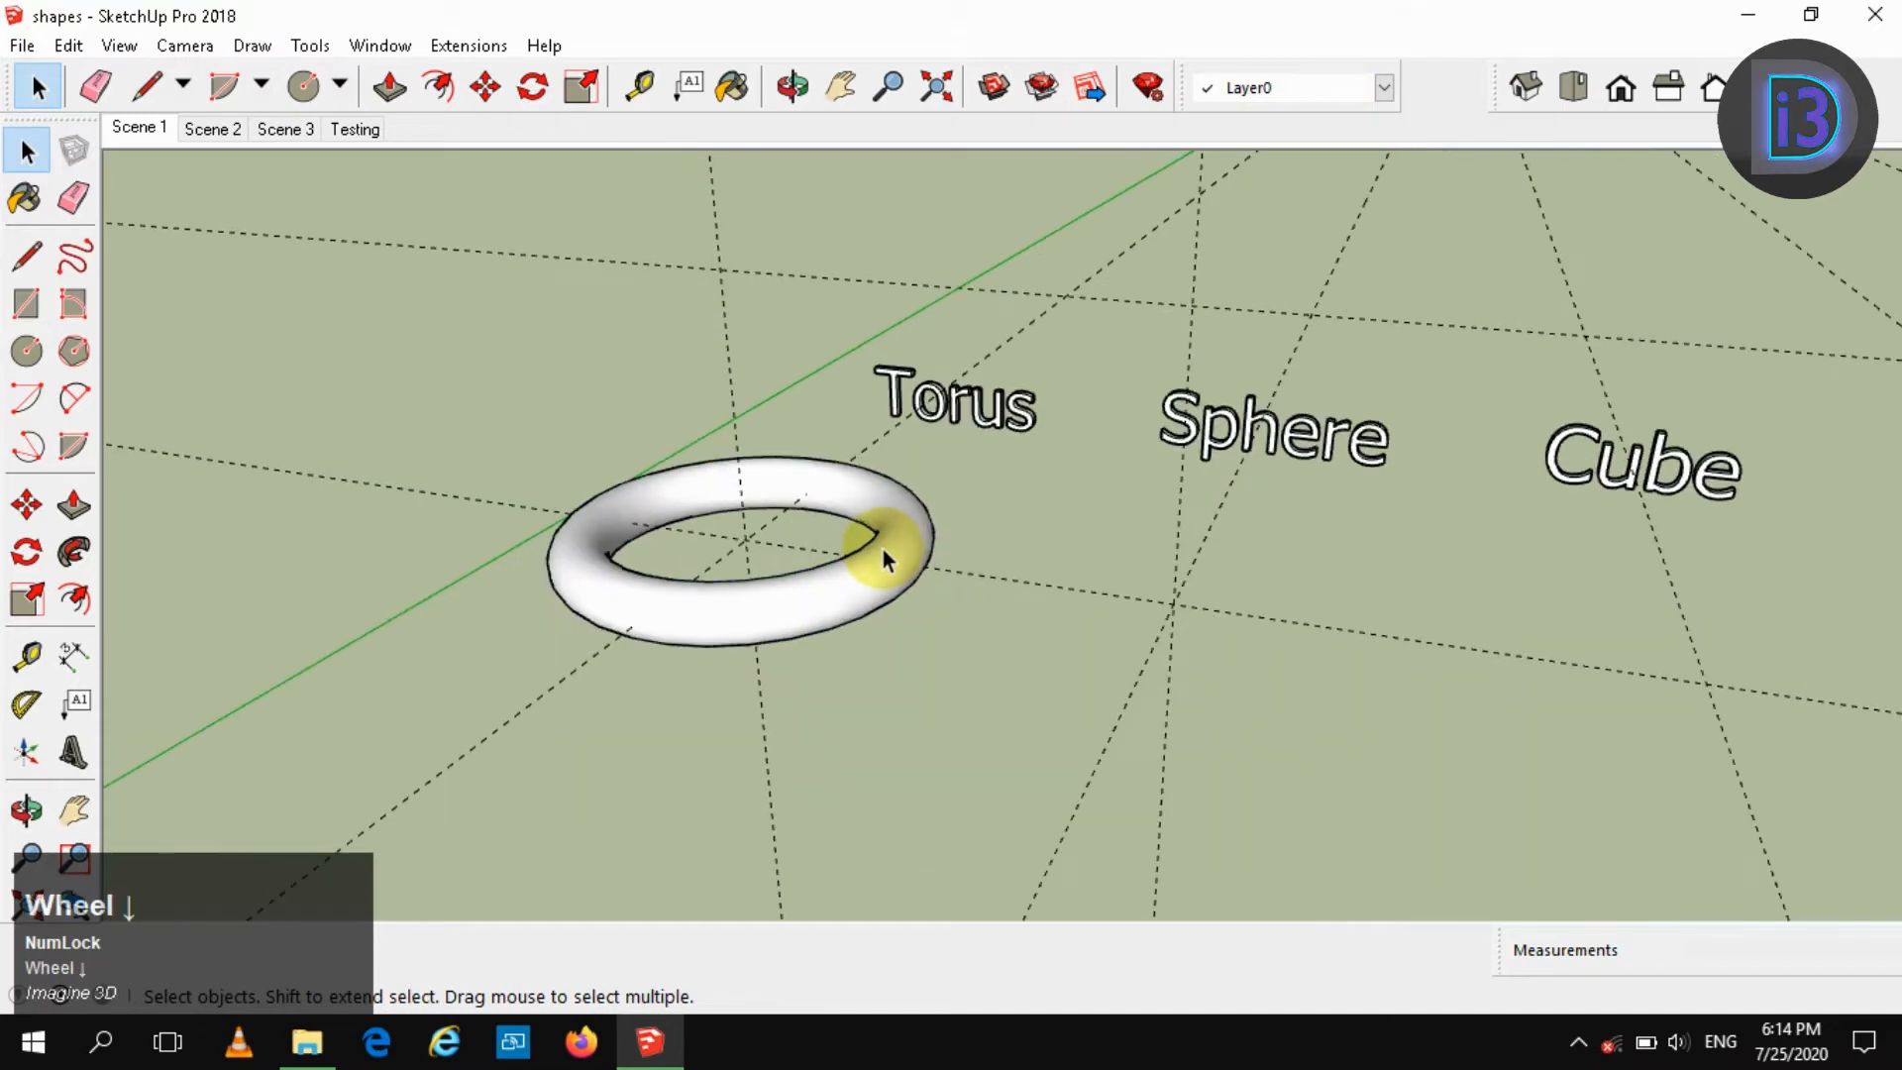
Draw a flat circle of about 2.9 m radius centred on the guide intersection in front of the Sphere label
scroll(820, 582, "up", 3)
middle_click_drag(820, 582, 543, 515)
scroll(925, 615, "down", 2)
key("c")
left_click(882, 557)
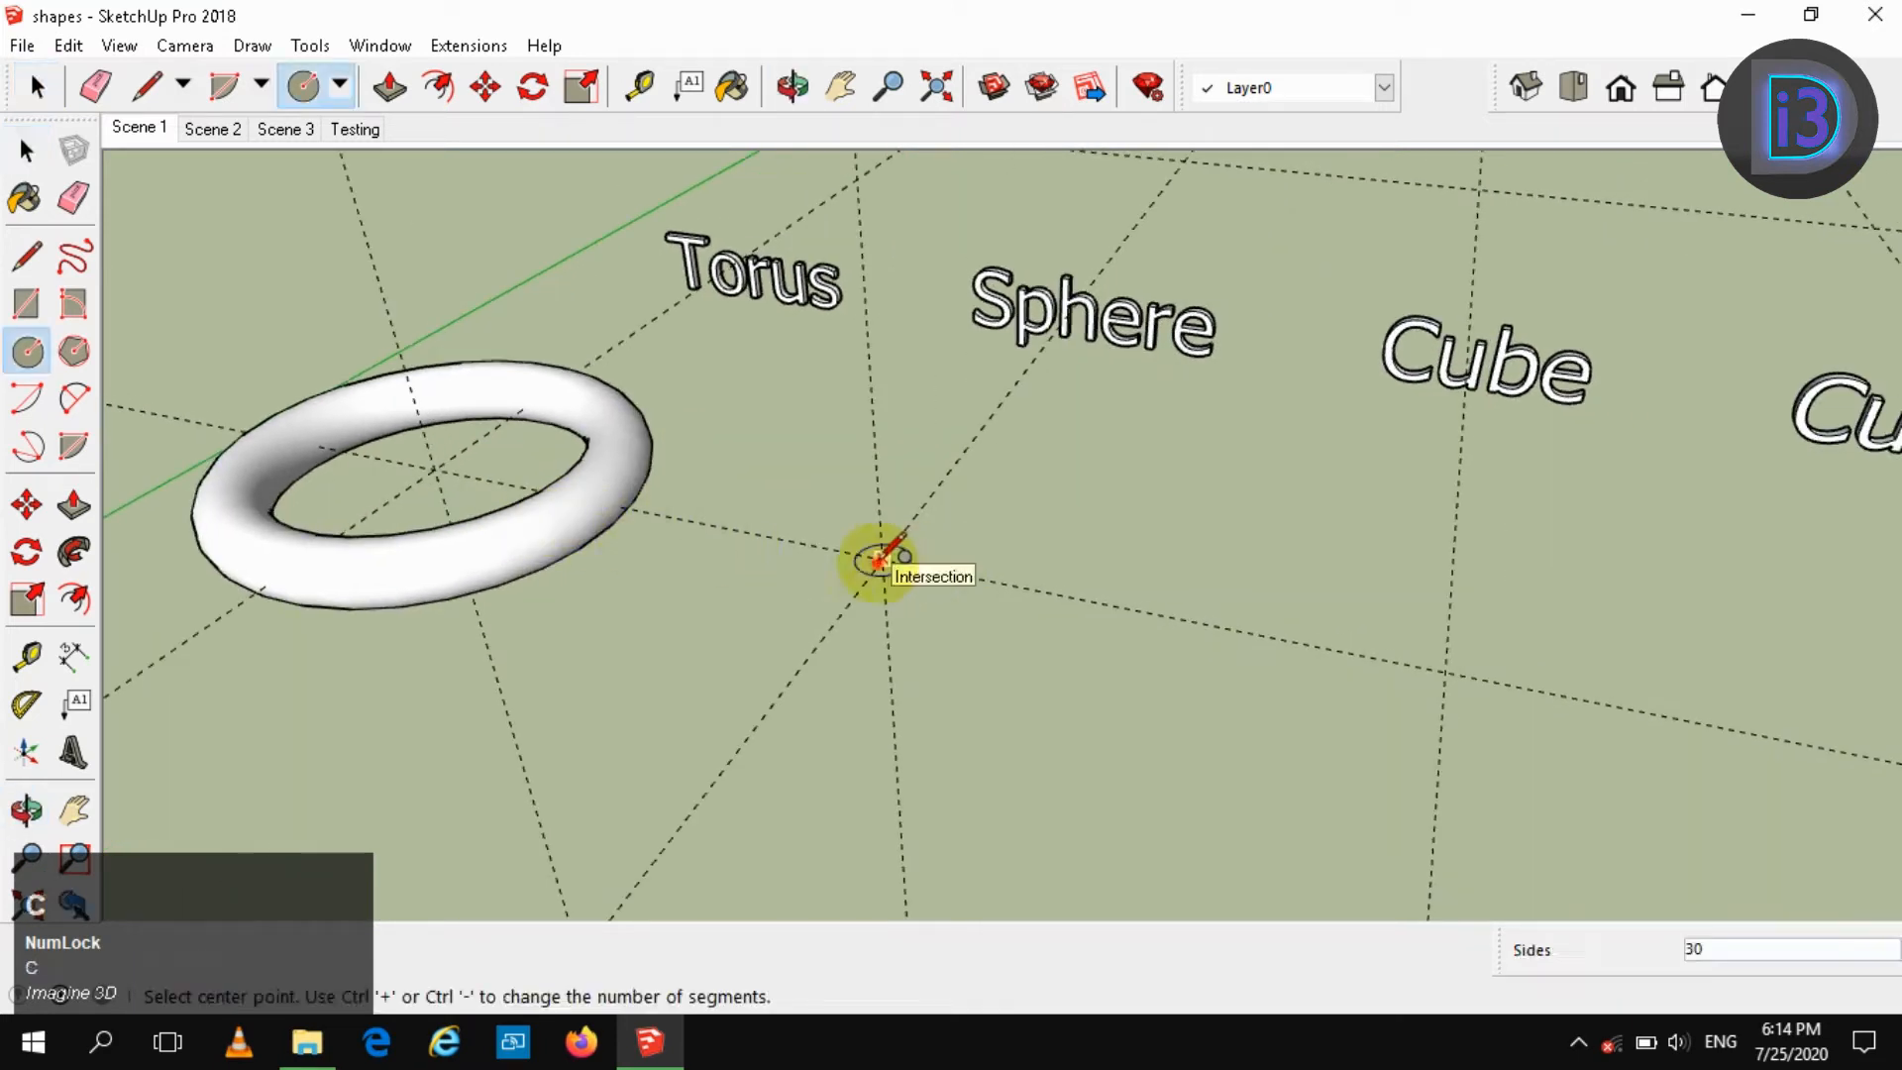
left_click(1009, 584)
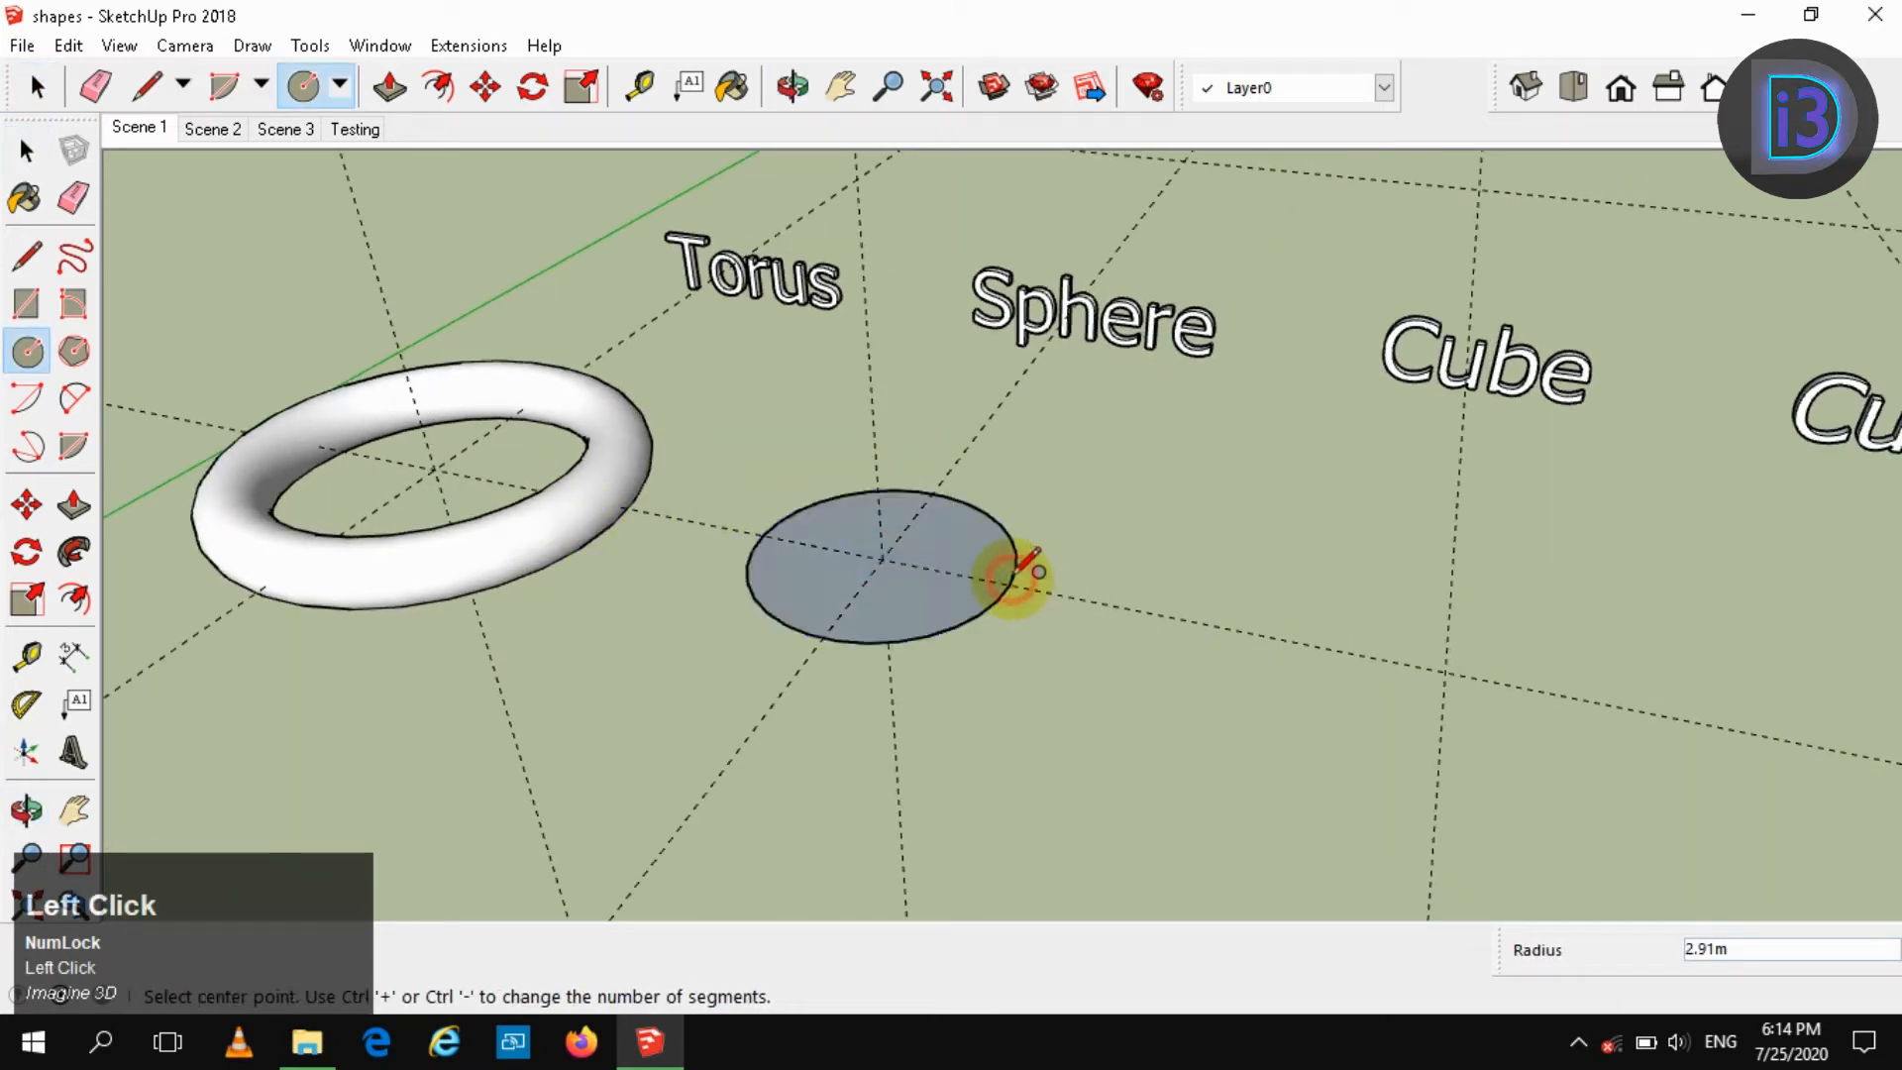
key("space")
Draw an upright circle directly above the centre of the flat circle in front of the Sphere label
key("c")
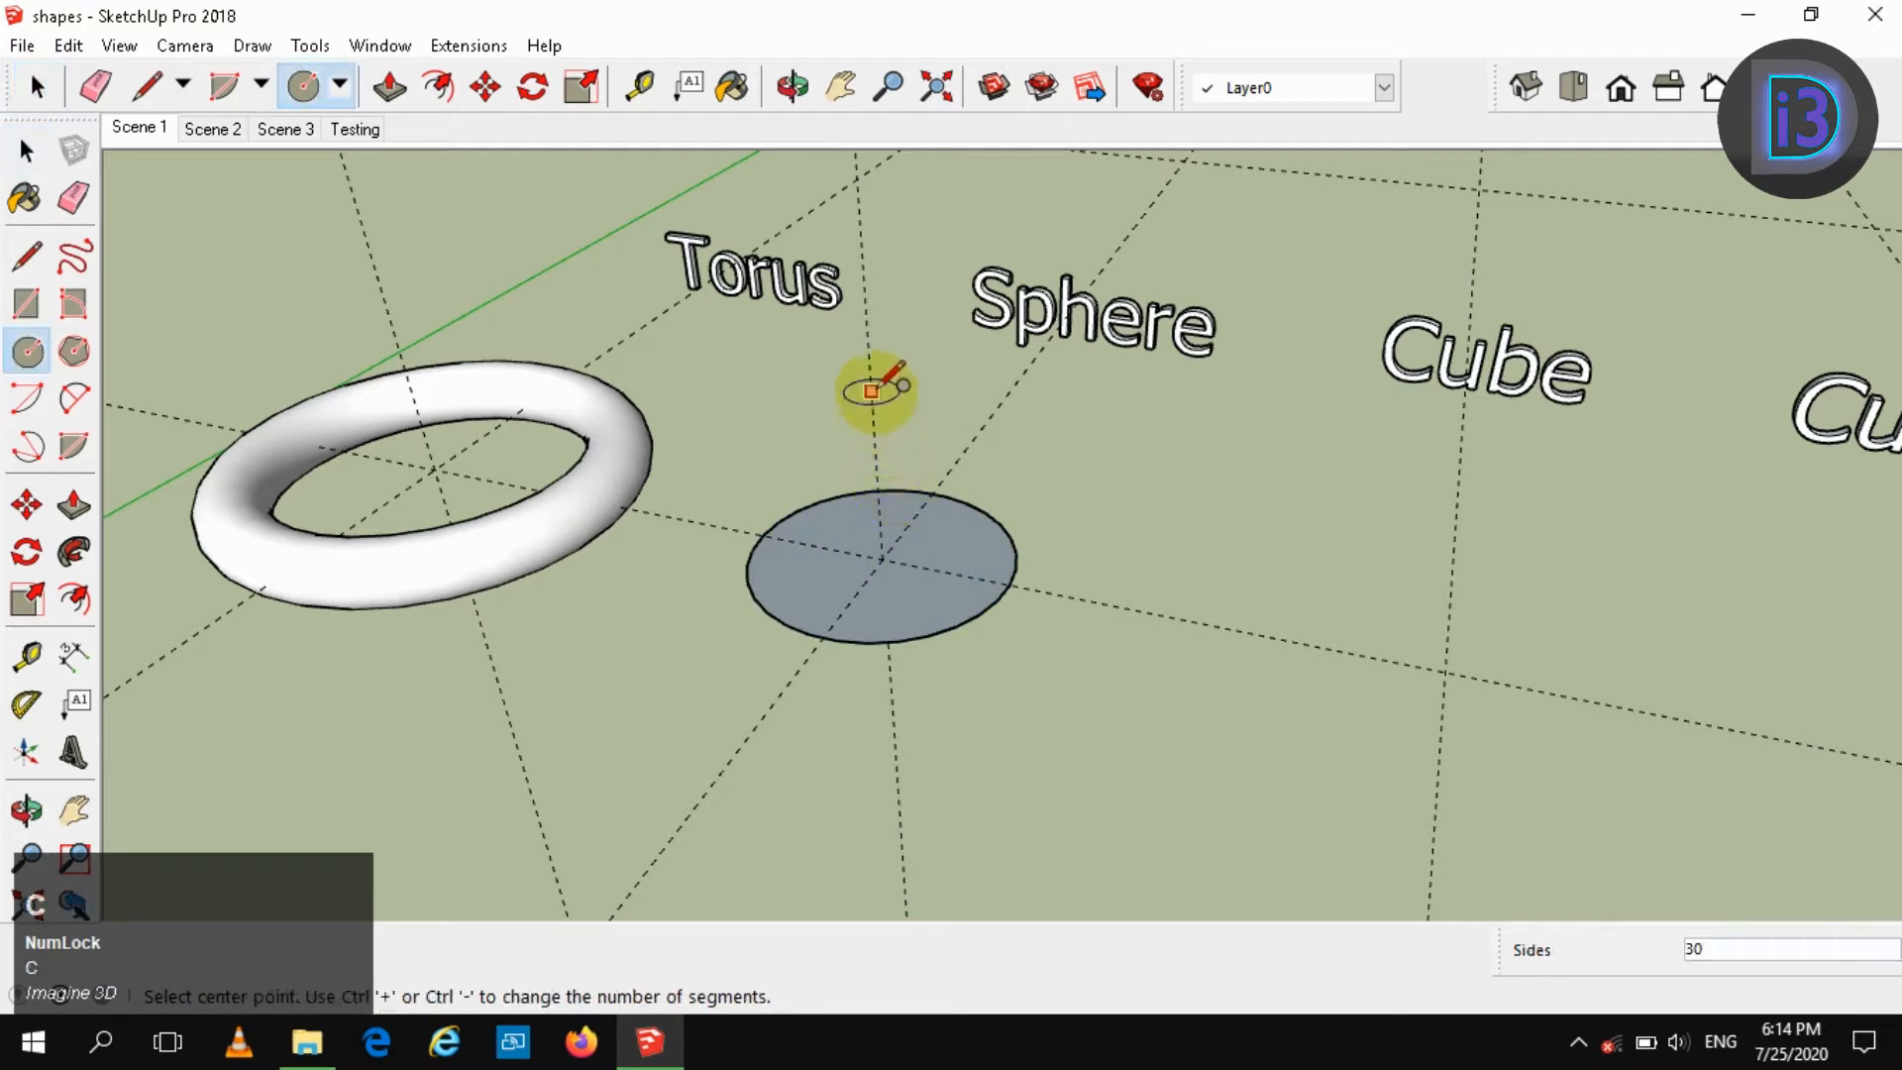
left_click(872, 392)
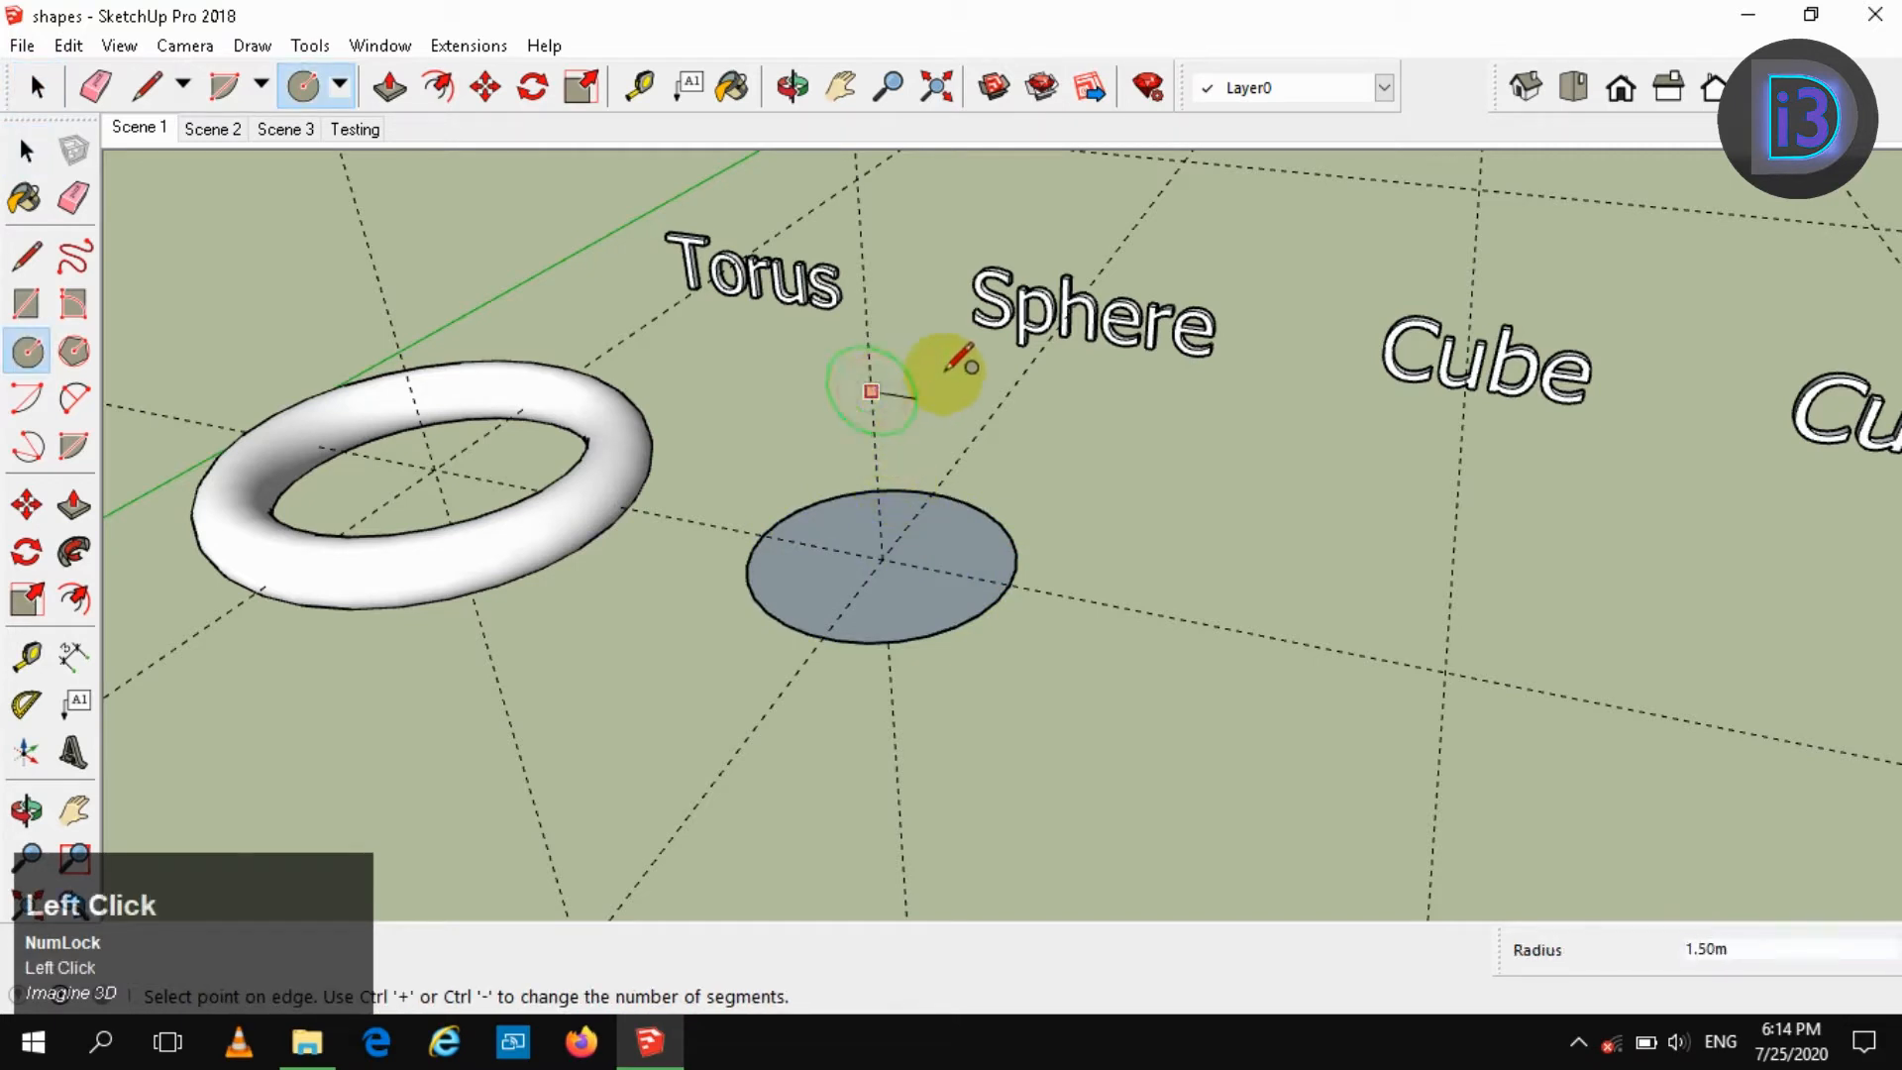
left_click(989, 370)
key("space")
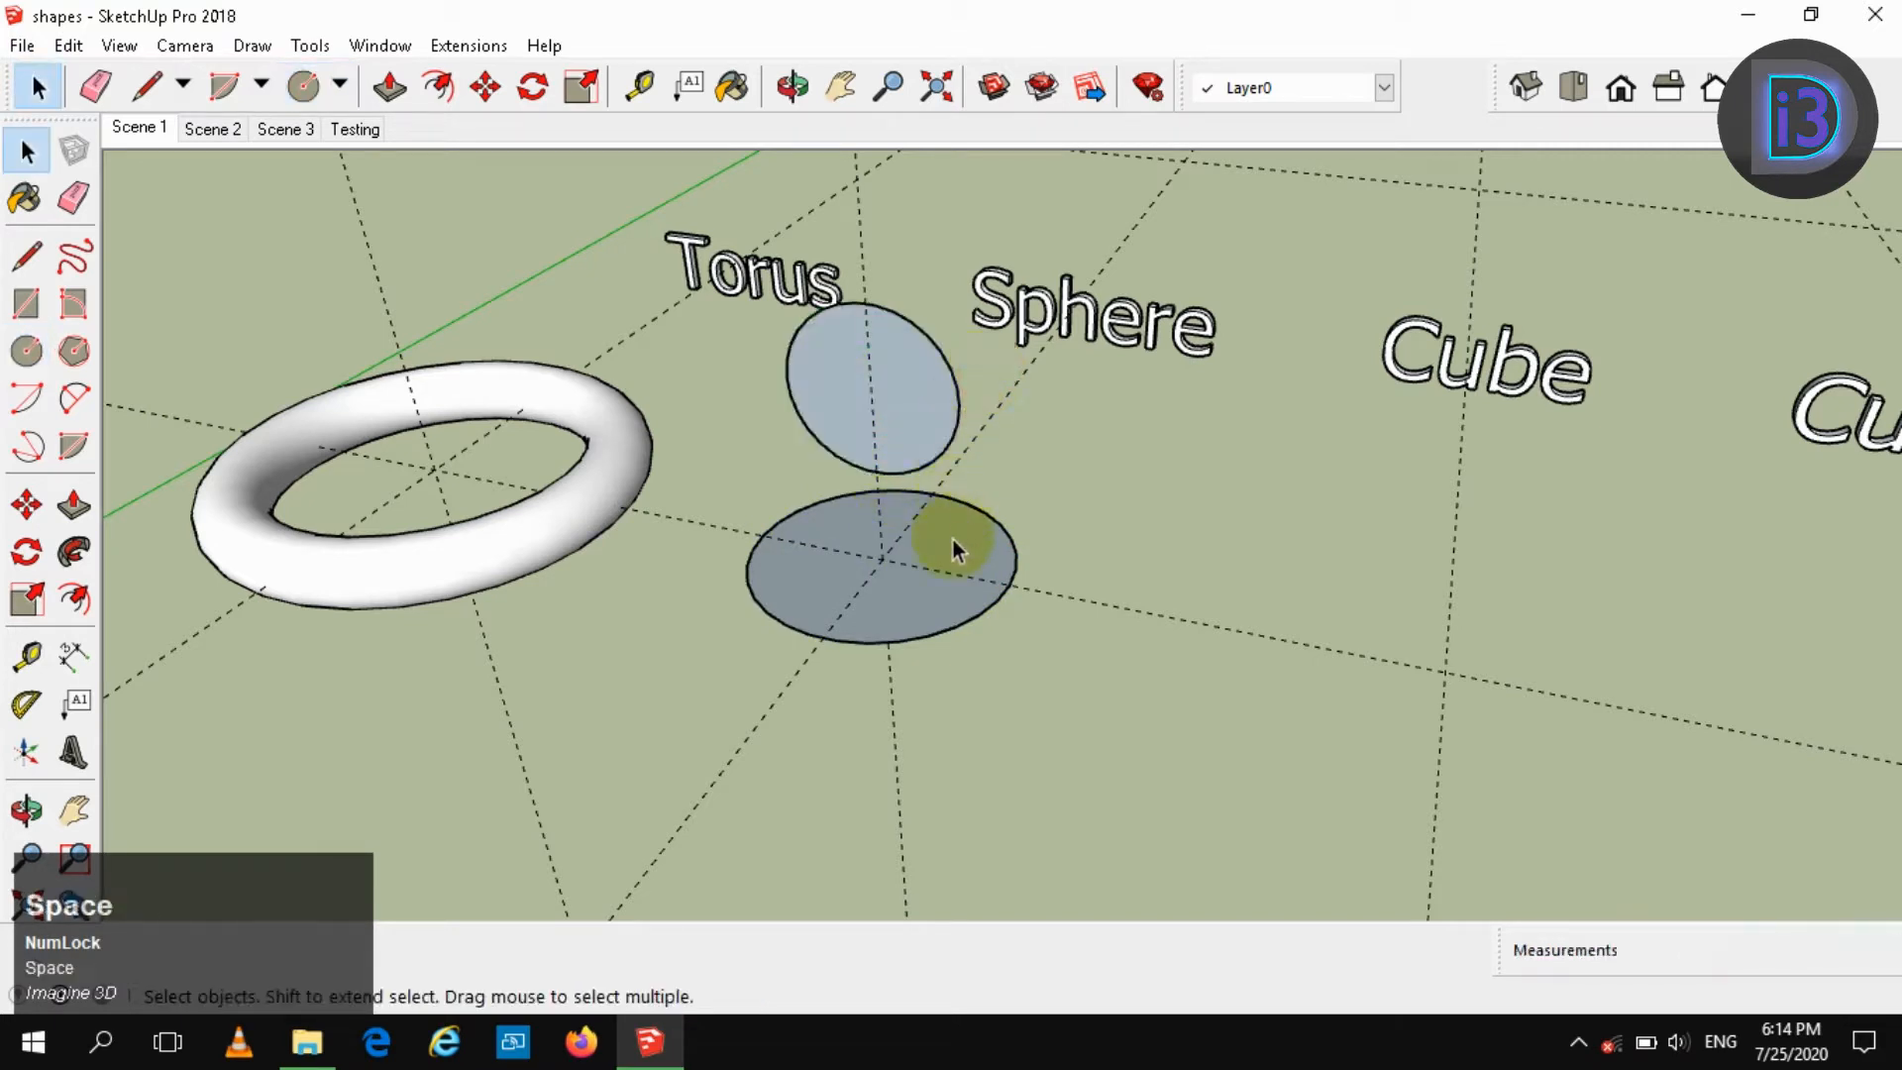
Sweep the upright circle around the flat circle with Follow Me to form a sphere, and make the sphere a group
left_click(74, 550)
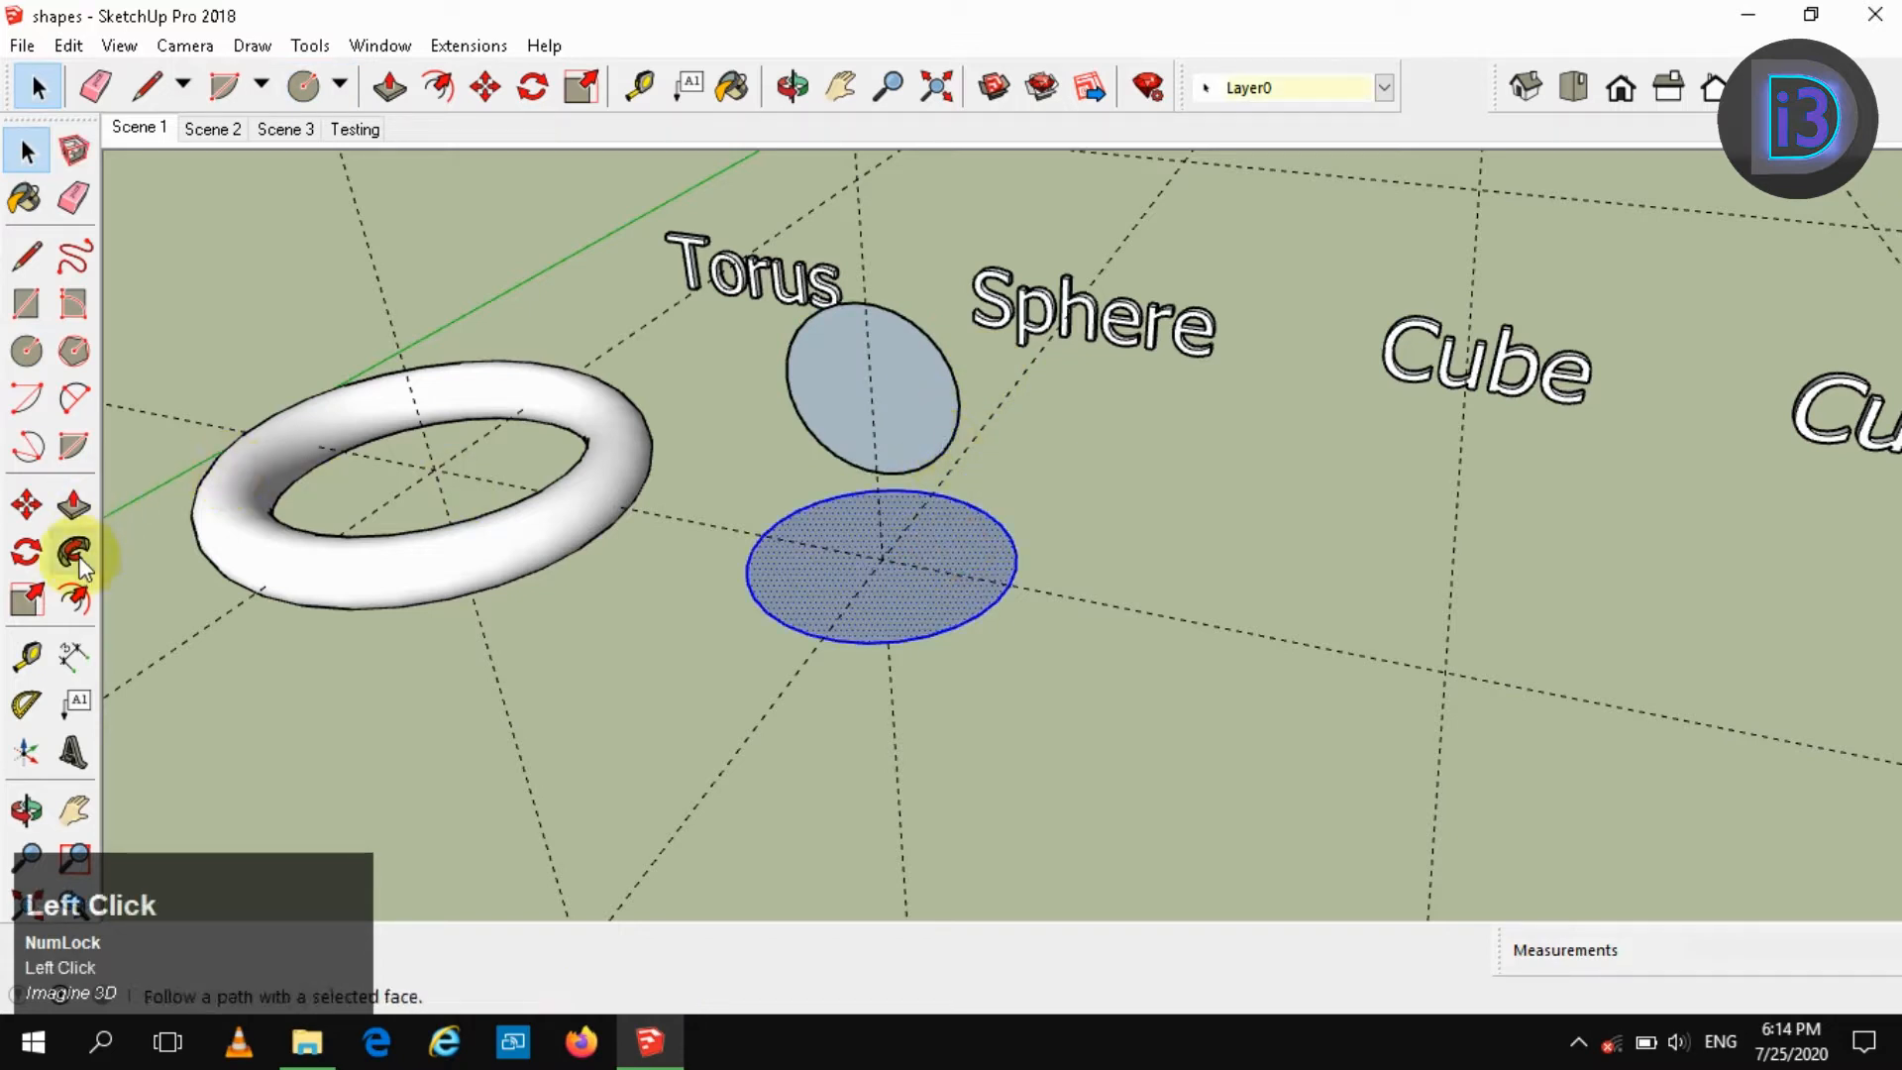
left_click(904, 394)
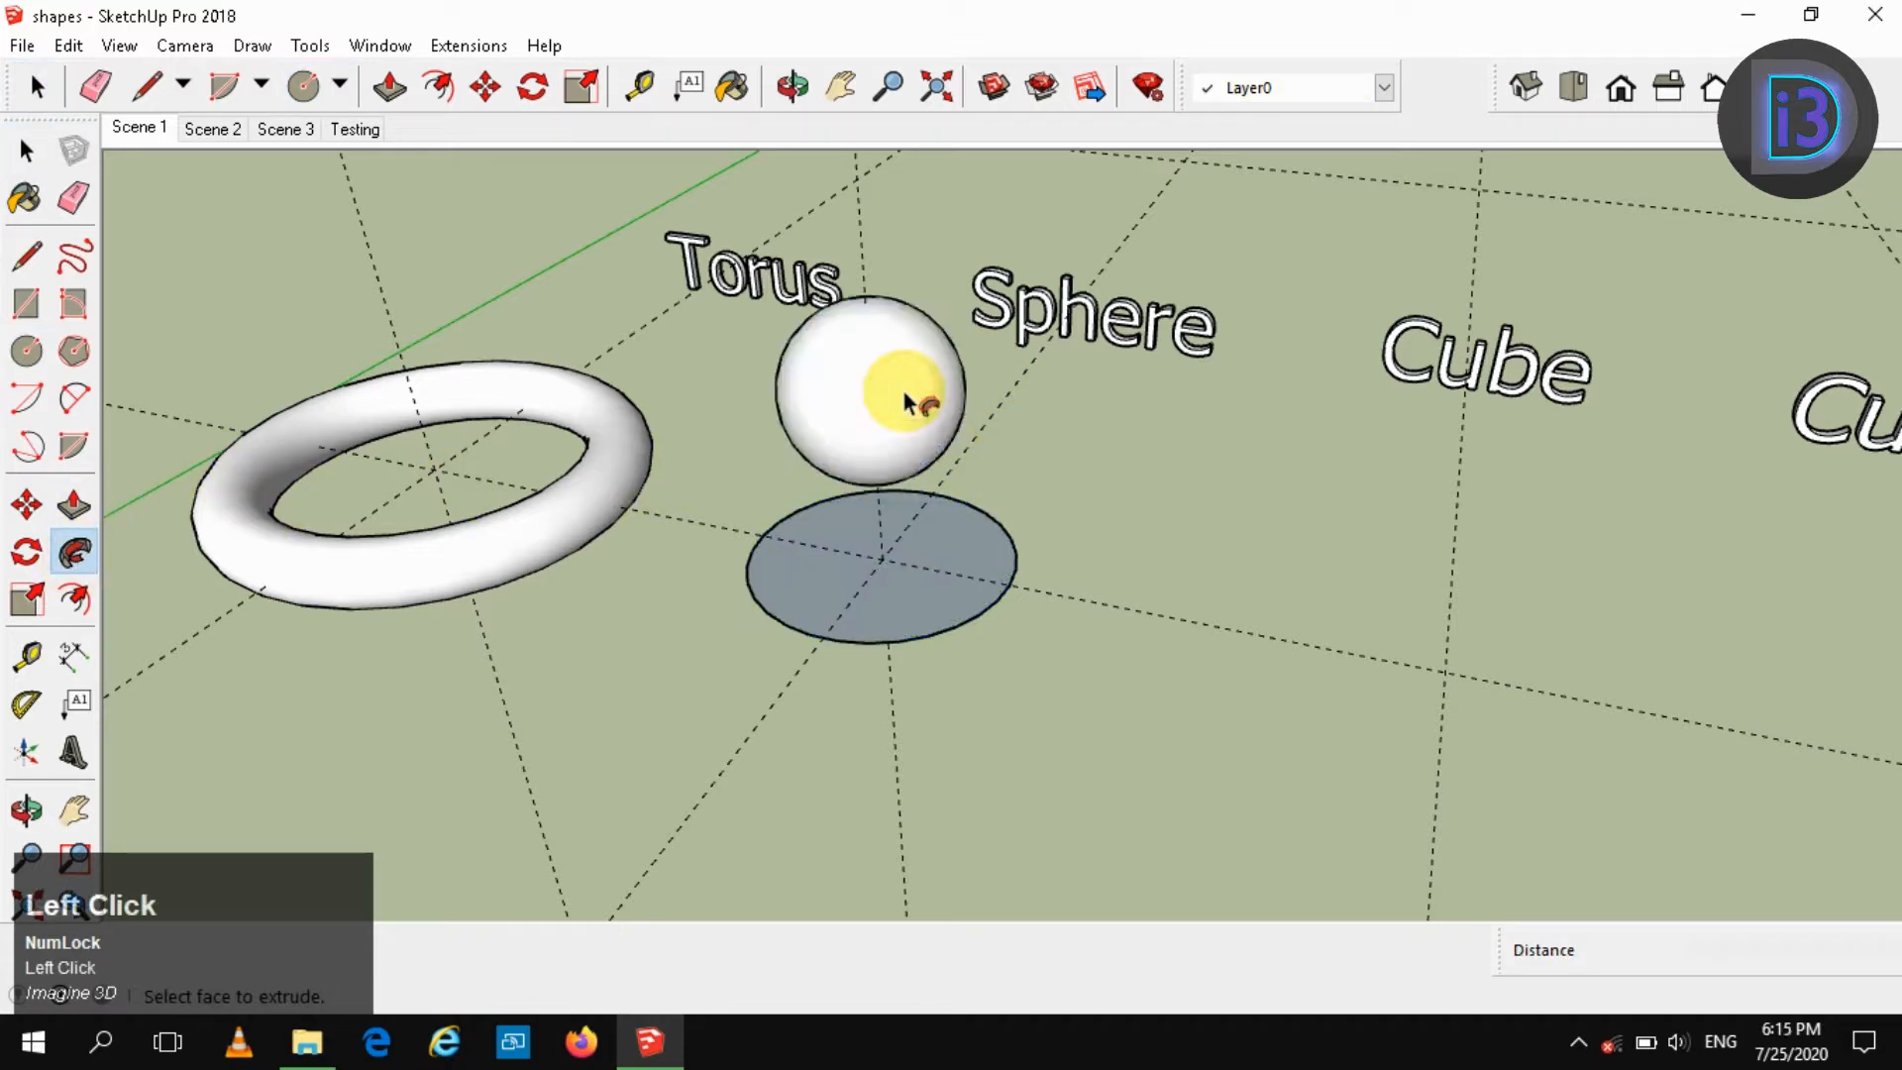
left_click(904, 402)
right_click(902, 394)
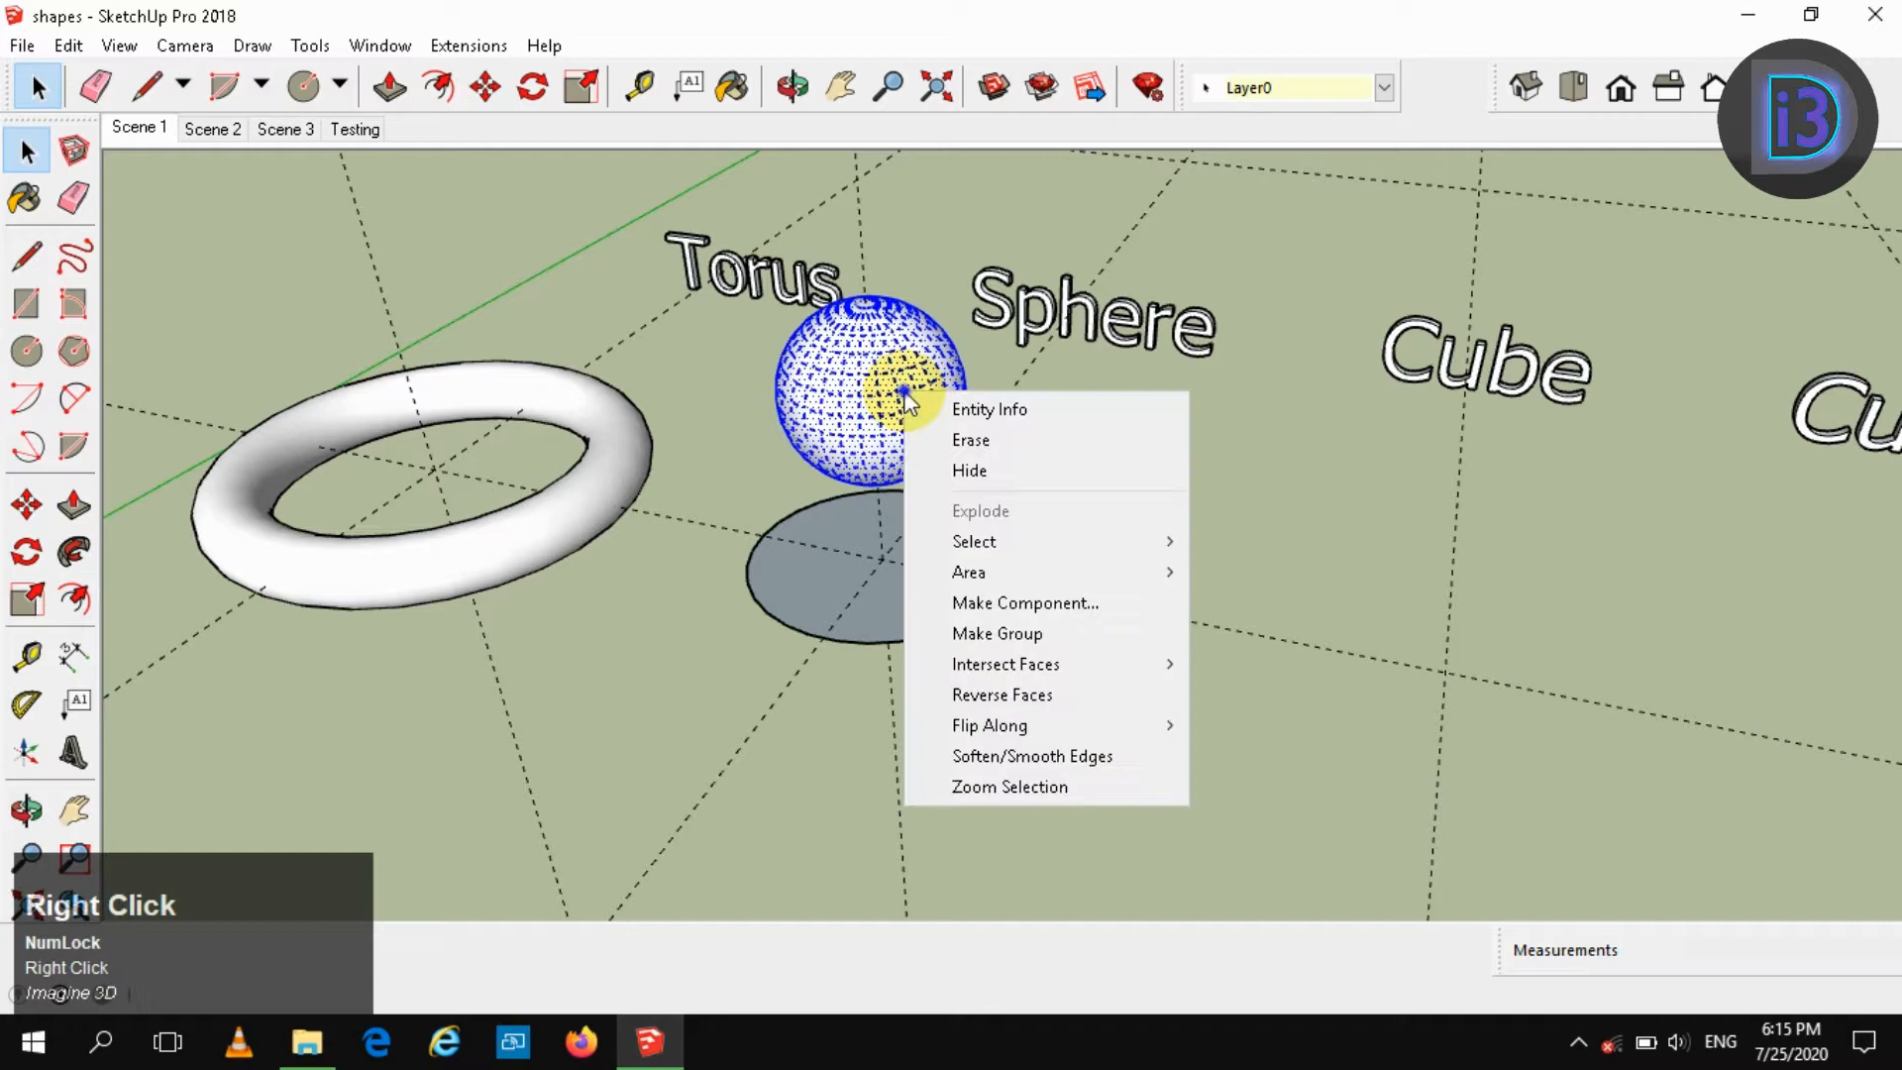
left_click(985, 634)
left_click(1229, 501)
Draw a square with its first corner on the guide intersection in front of the Cube label
scroll(872, 375, "up", 5)
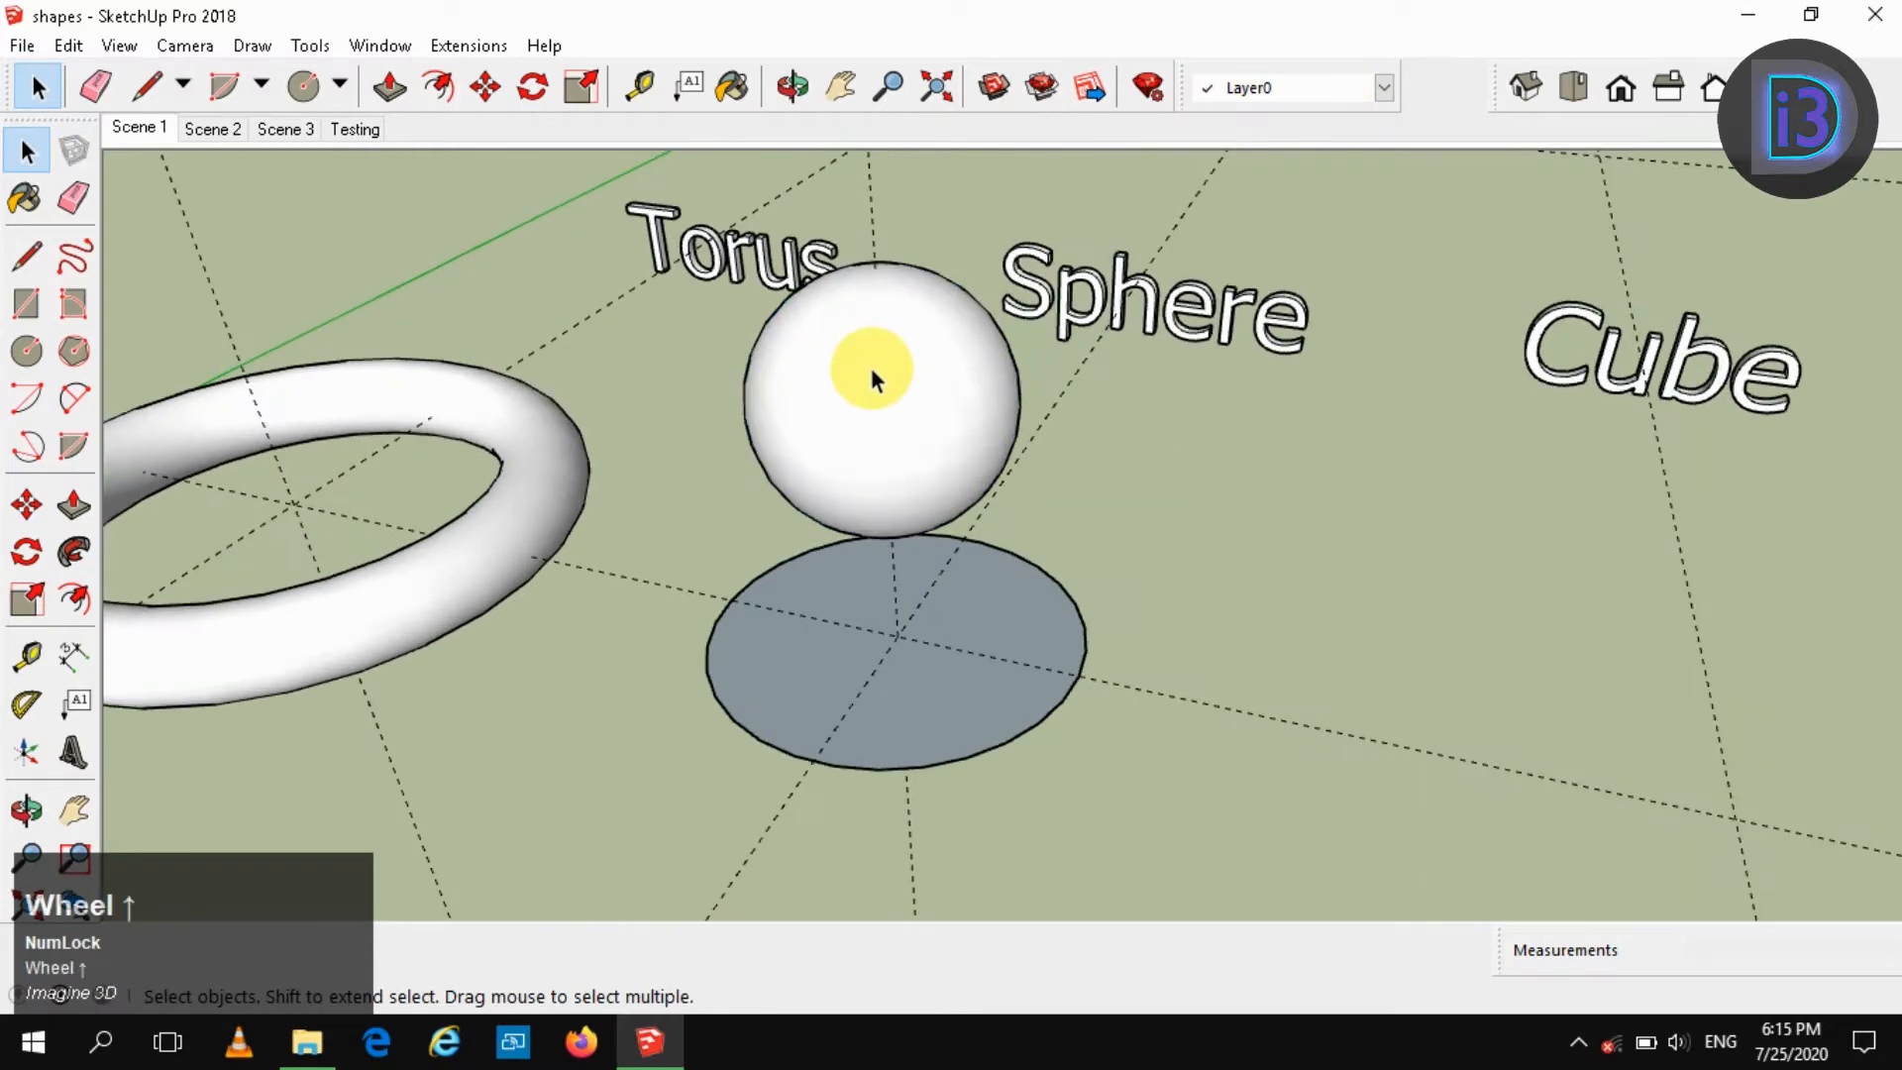
middle_click_drag(904, 433, 798, 386)
scroll(798, 386, "down", 2)
scroll(799, 387, "down", 3)
mouse_move(1074, 574)
middle_mouse_down()
mouse_move(862, 425)
mouse_move(1060, 564)
middle_mouse_up()
scroll(1120, 643, "down", 1)
scroll(718, 358, "down", 2)
middle_click_drag(574, 260, 837, 562, "shift")
key("r")
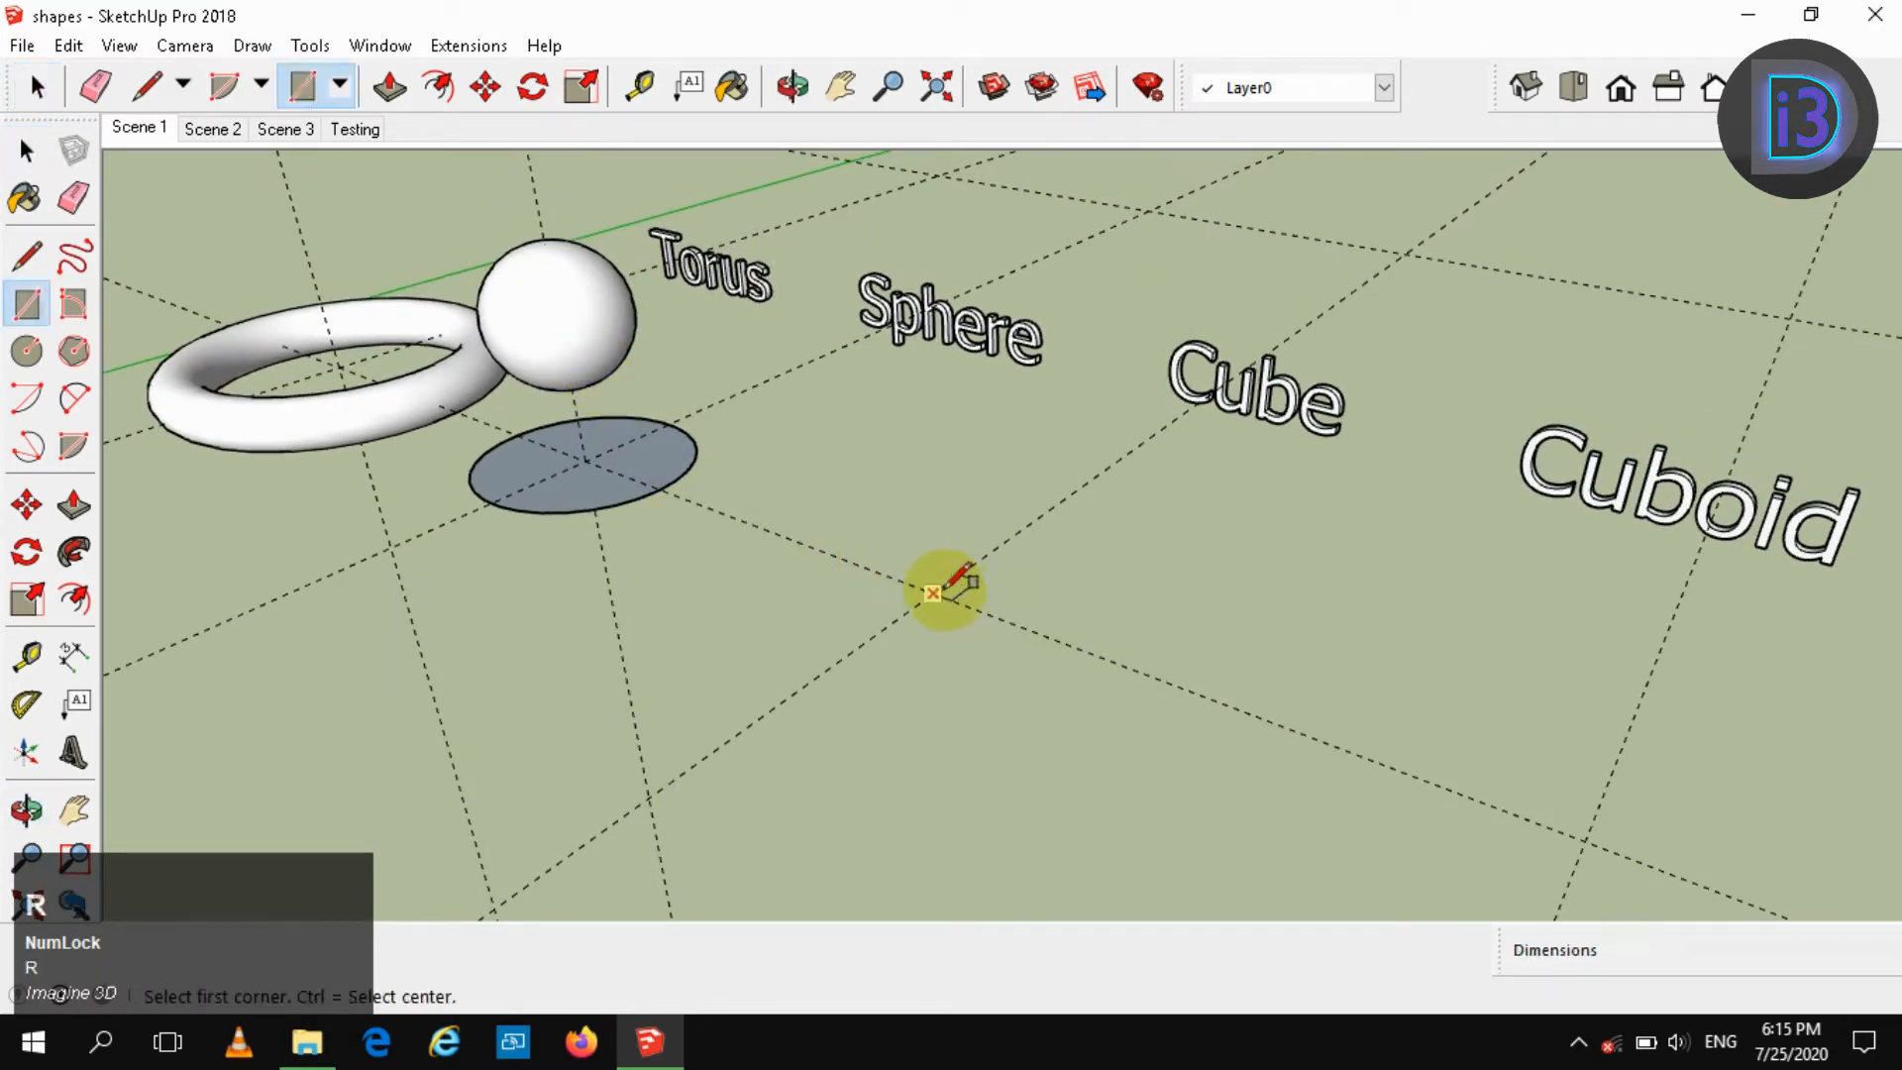
left_click(932, 593)
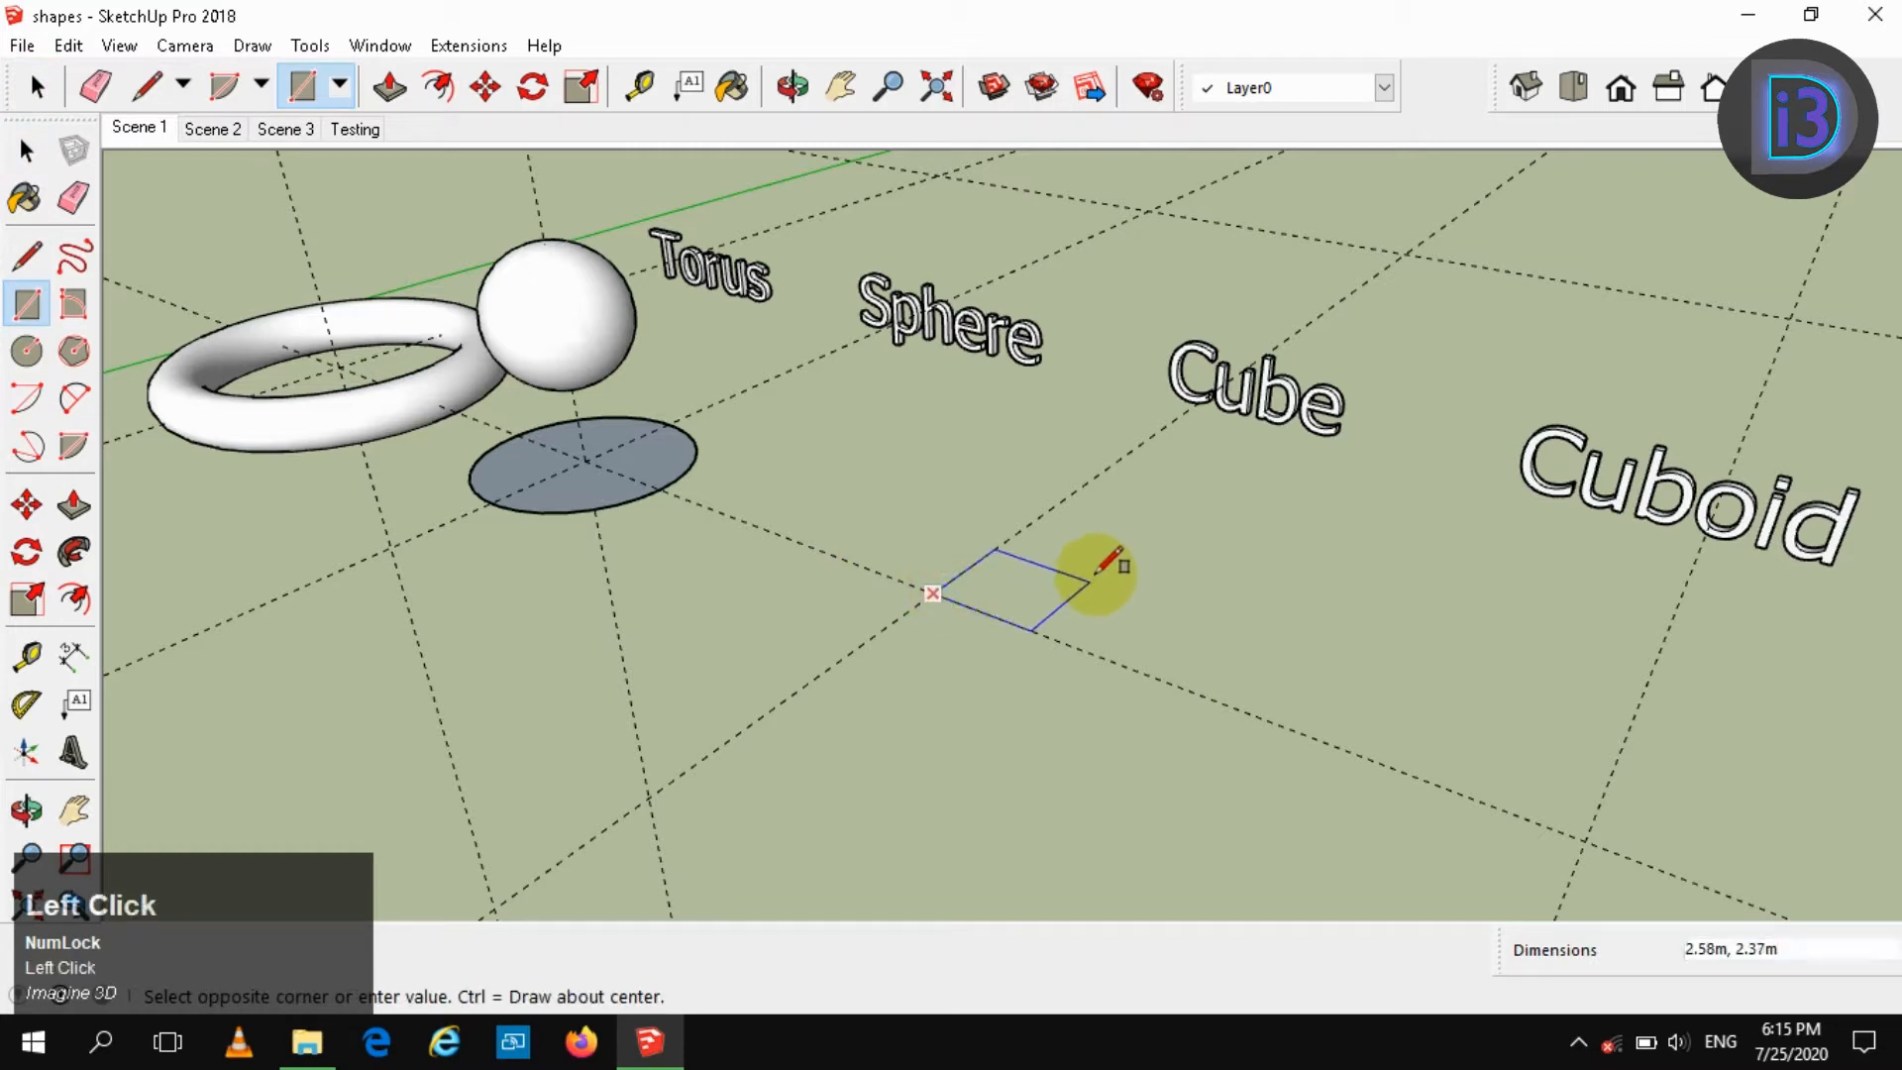
type("2")
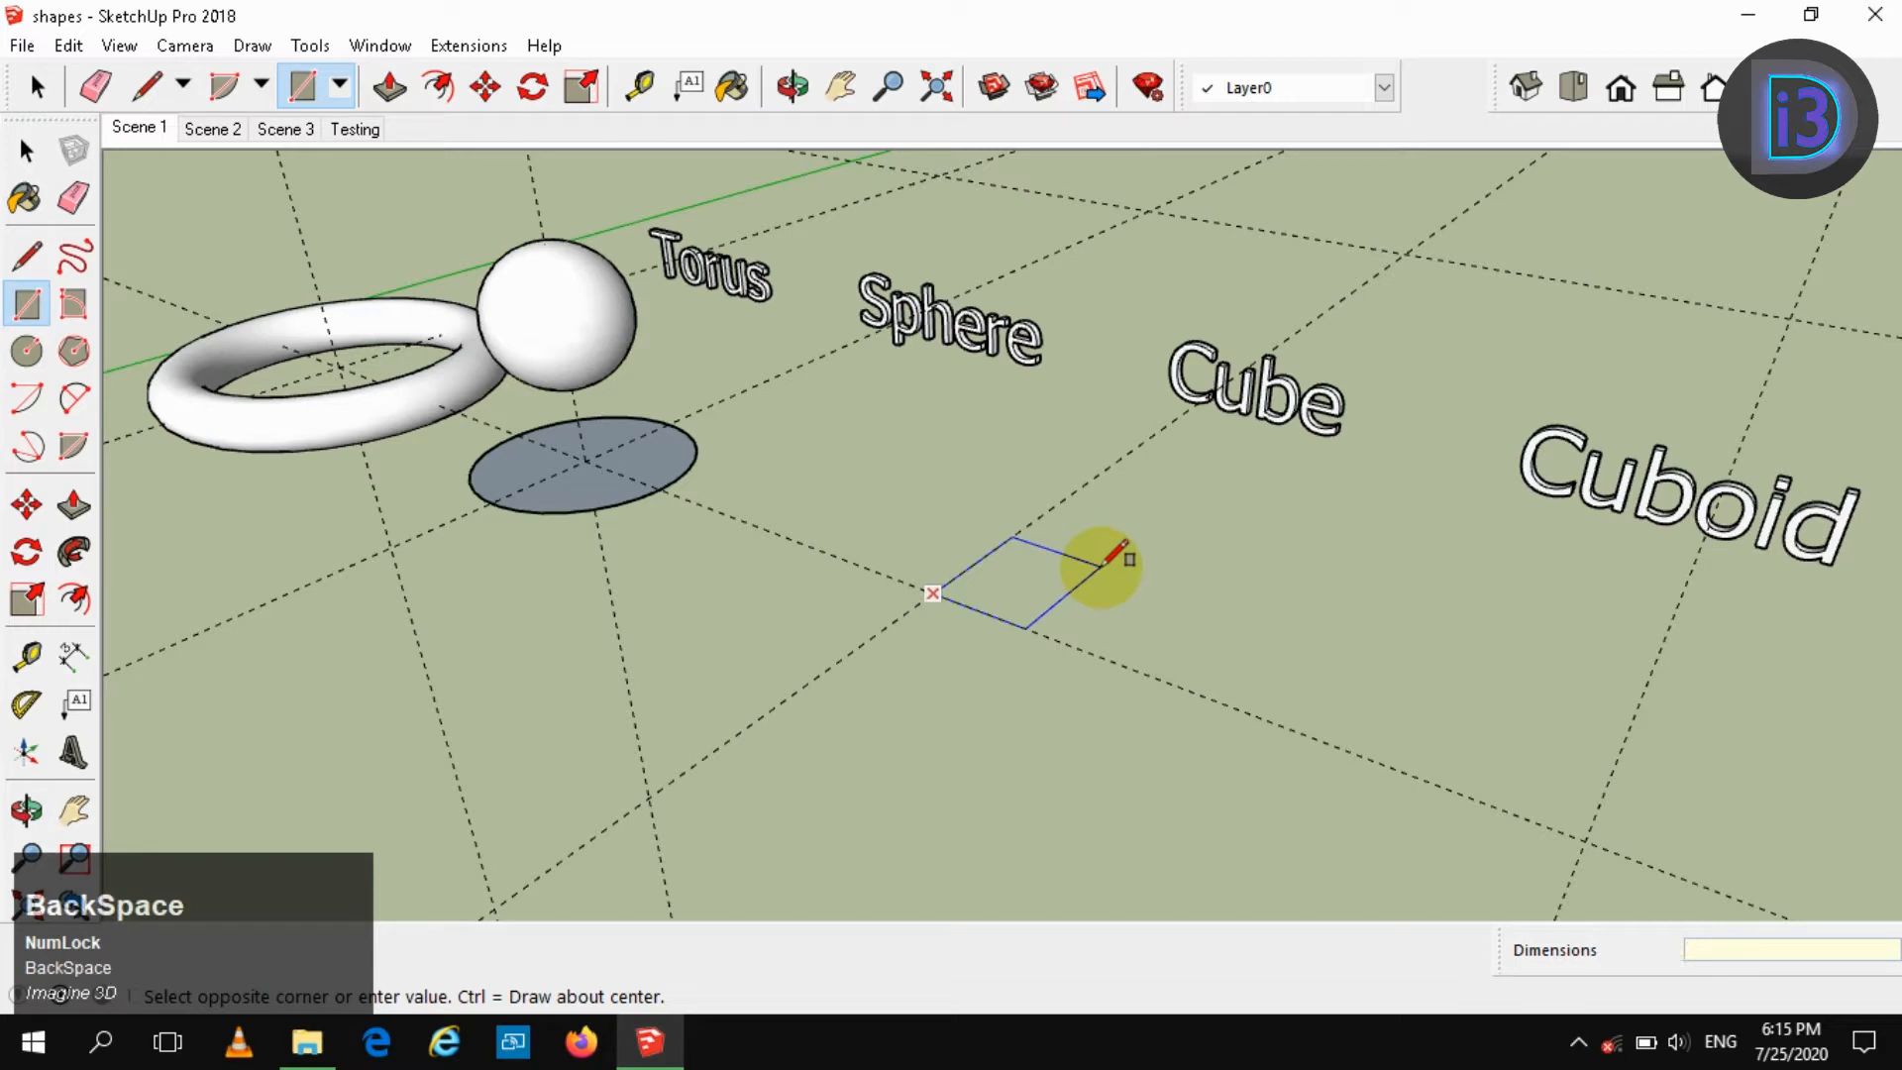
key("Return")
key("space")
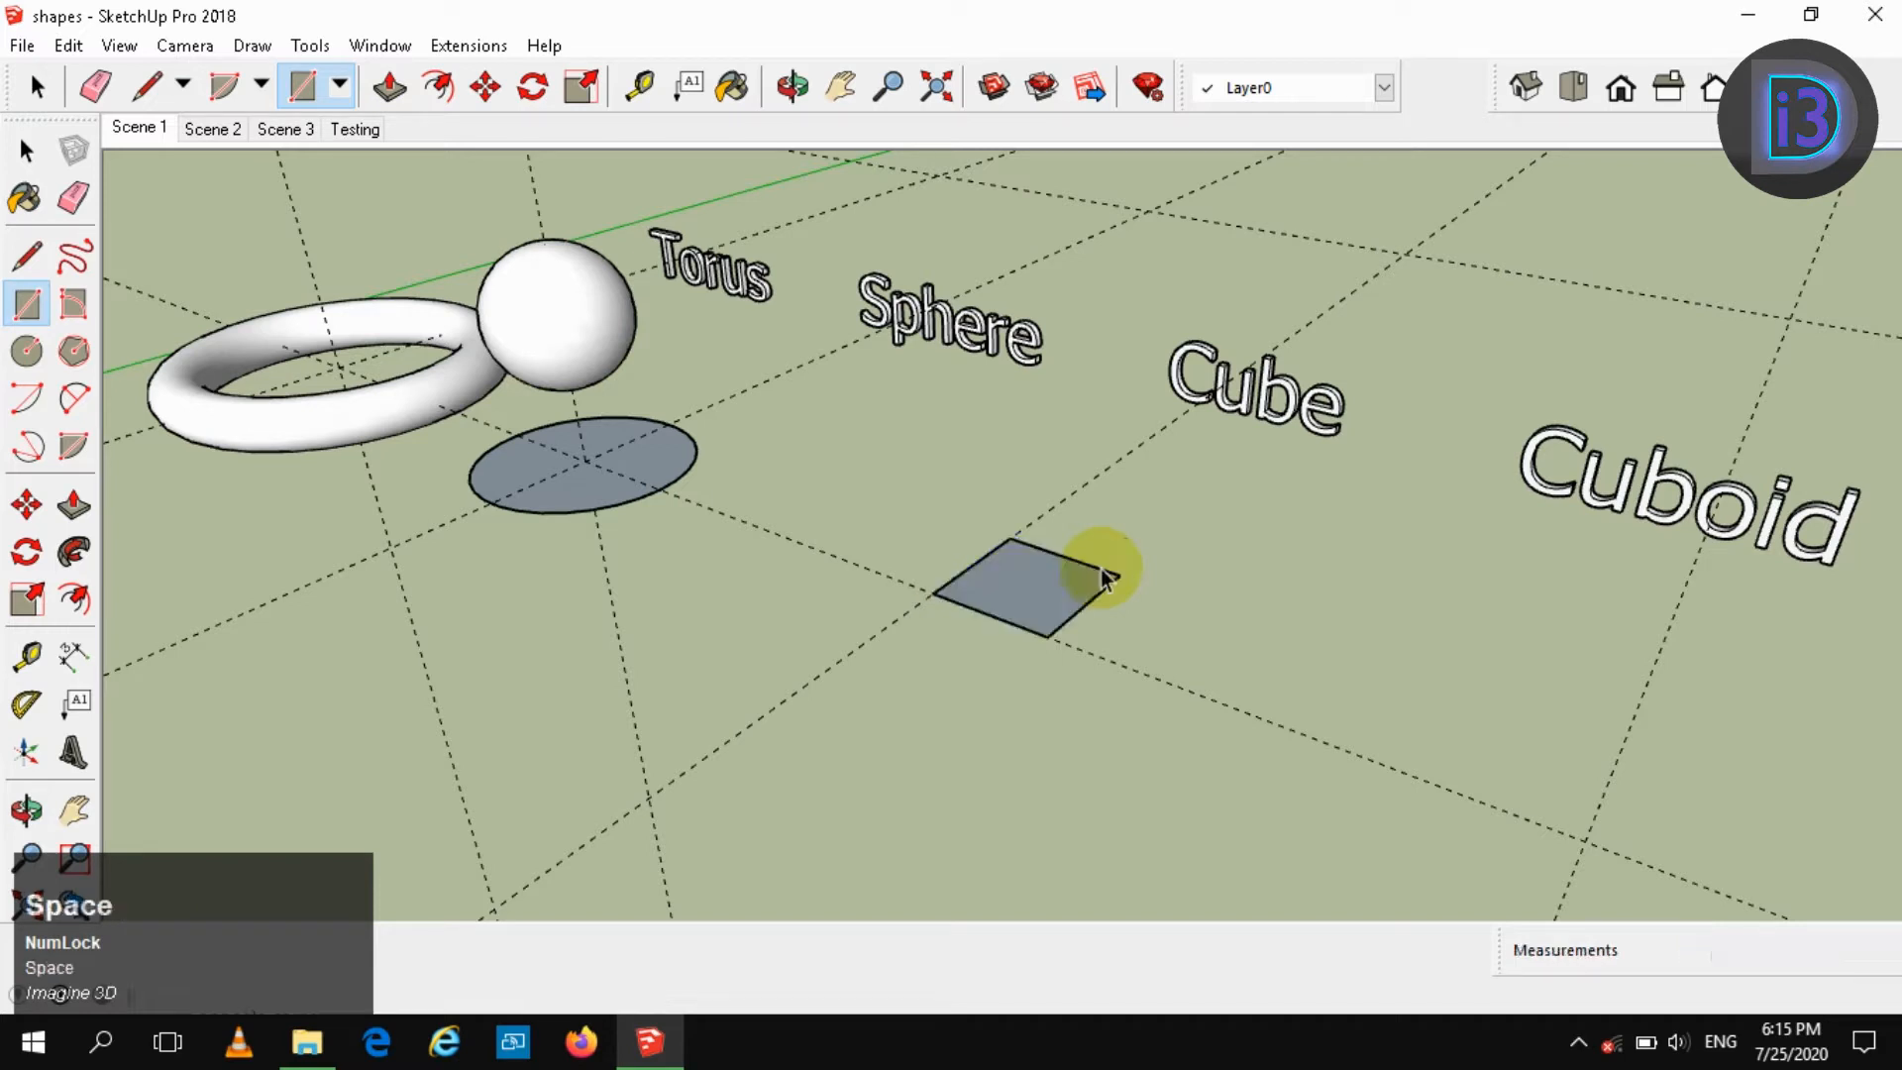
Extrude the square upward into a cube with Push/Pull and make the cube a group
key("p")
left_click(1040, 594)
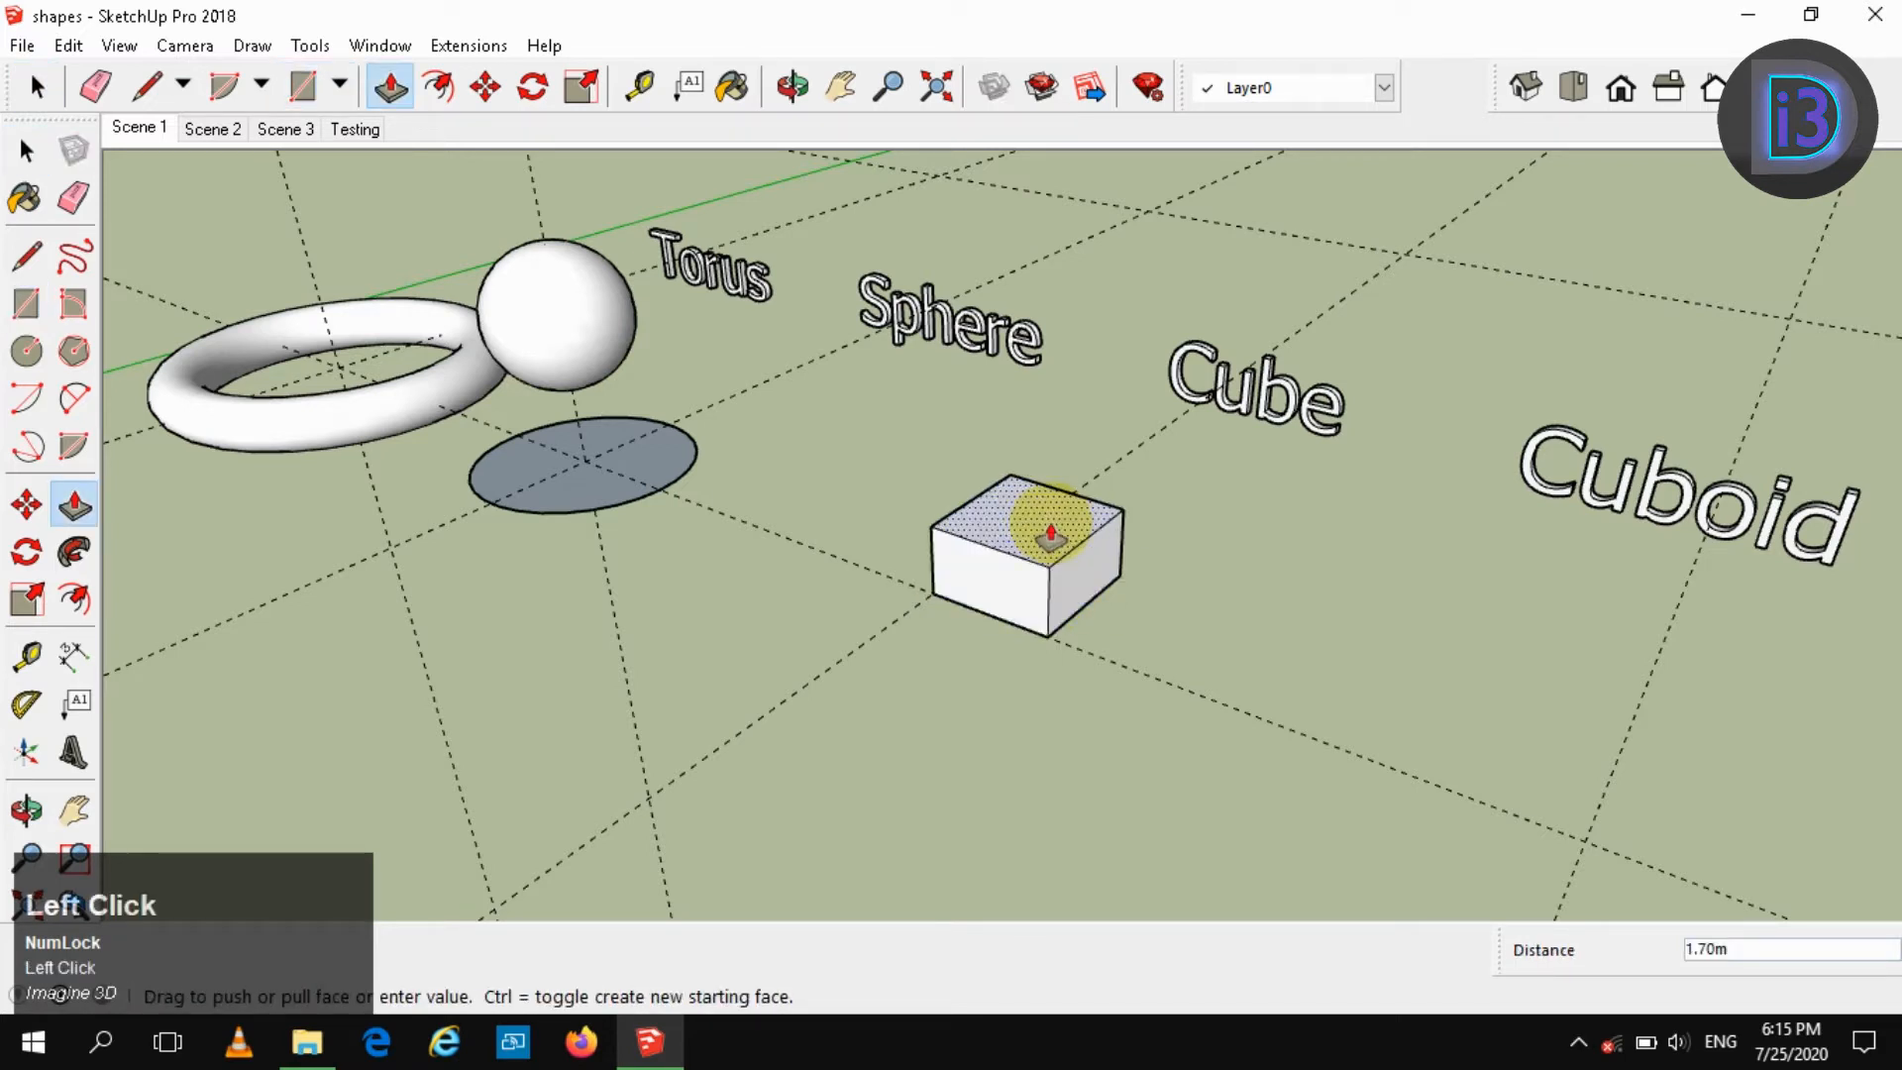
key("Return")
key("space")
triple_click(1042, 519)
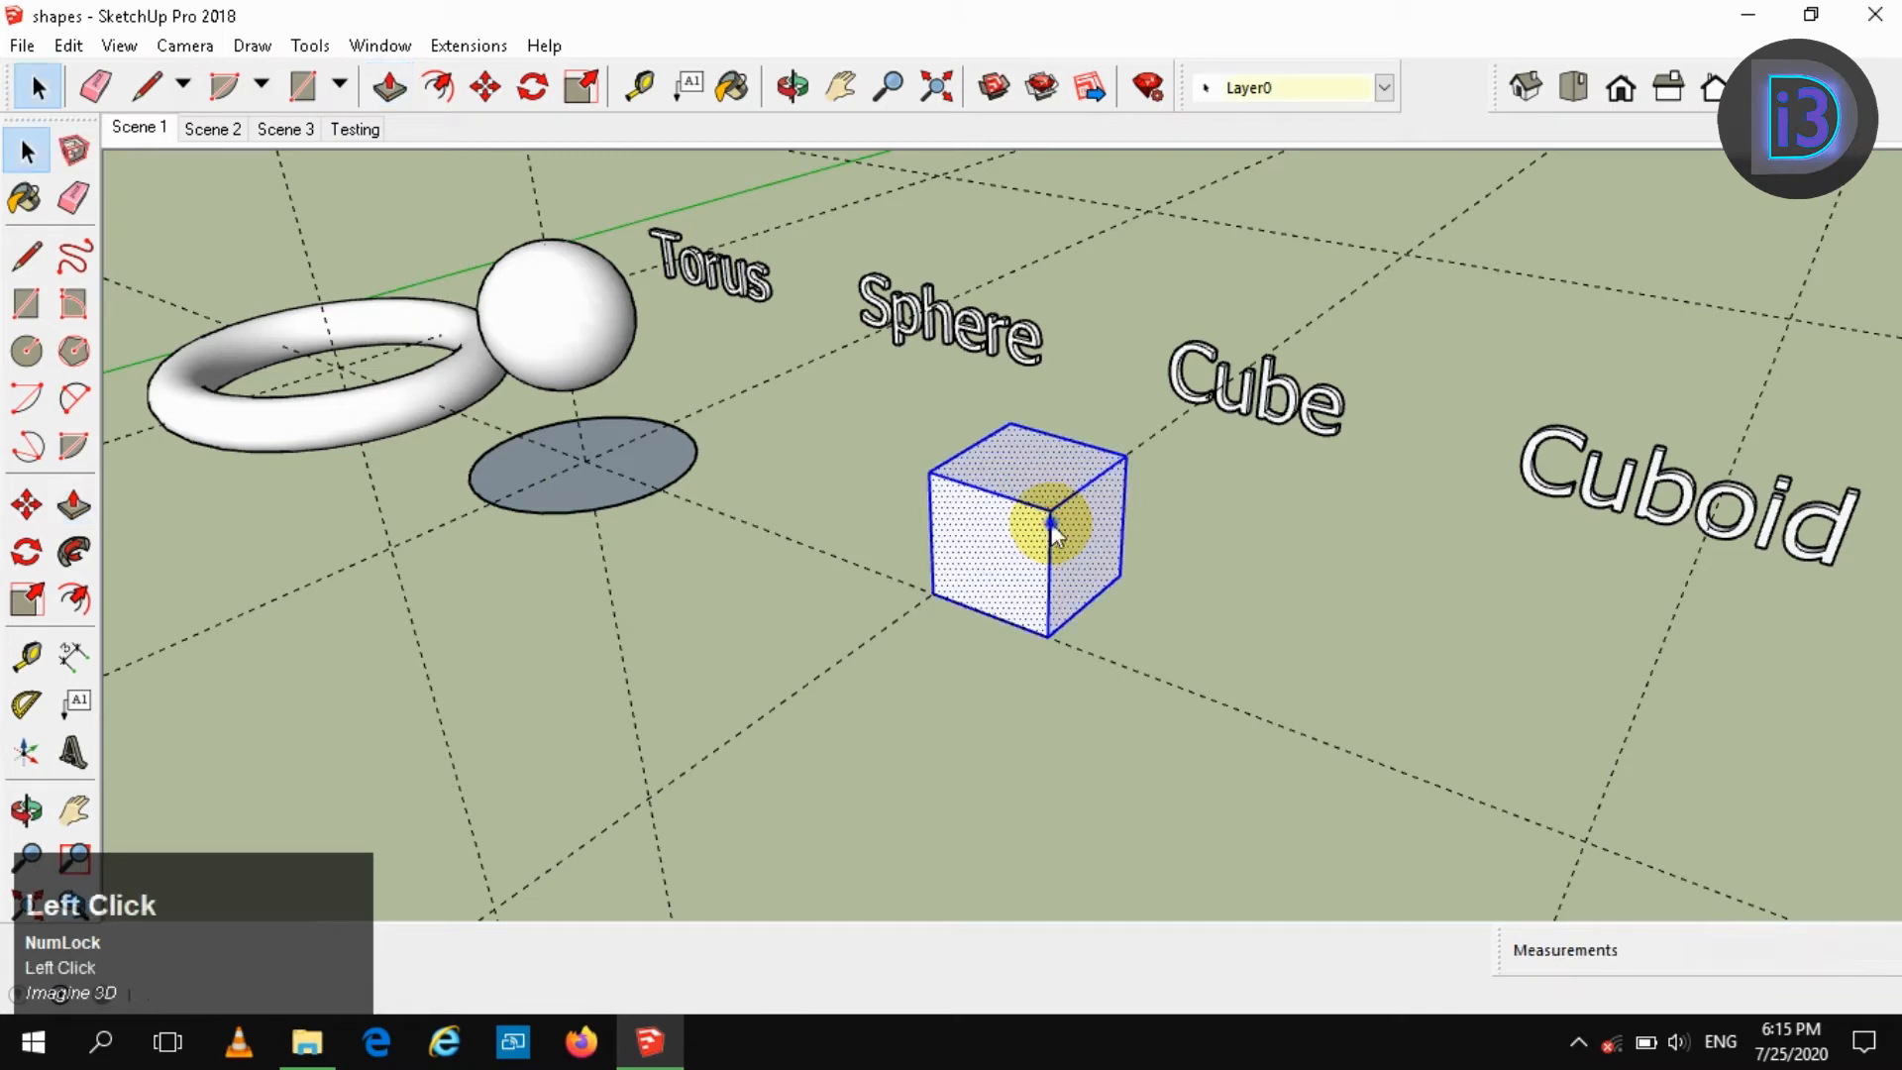
right_click(1050, 524)
left_click(1169, 765)
Draw a 6 by 4 m rectangle starting from the guide intersection in front of the Cuboid label
middle_click_drag(1240, 608, 755, 505, "shift")
key("r")
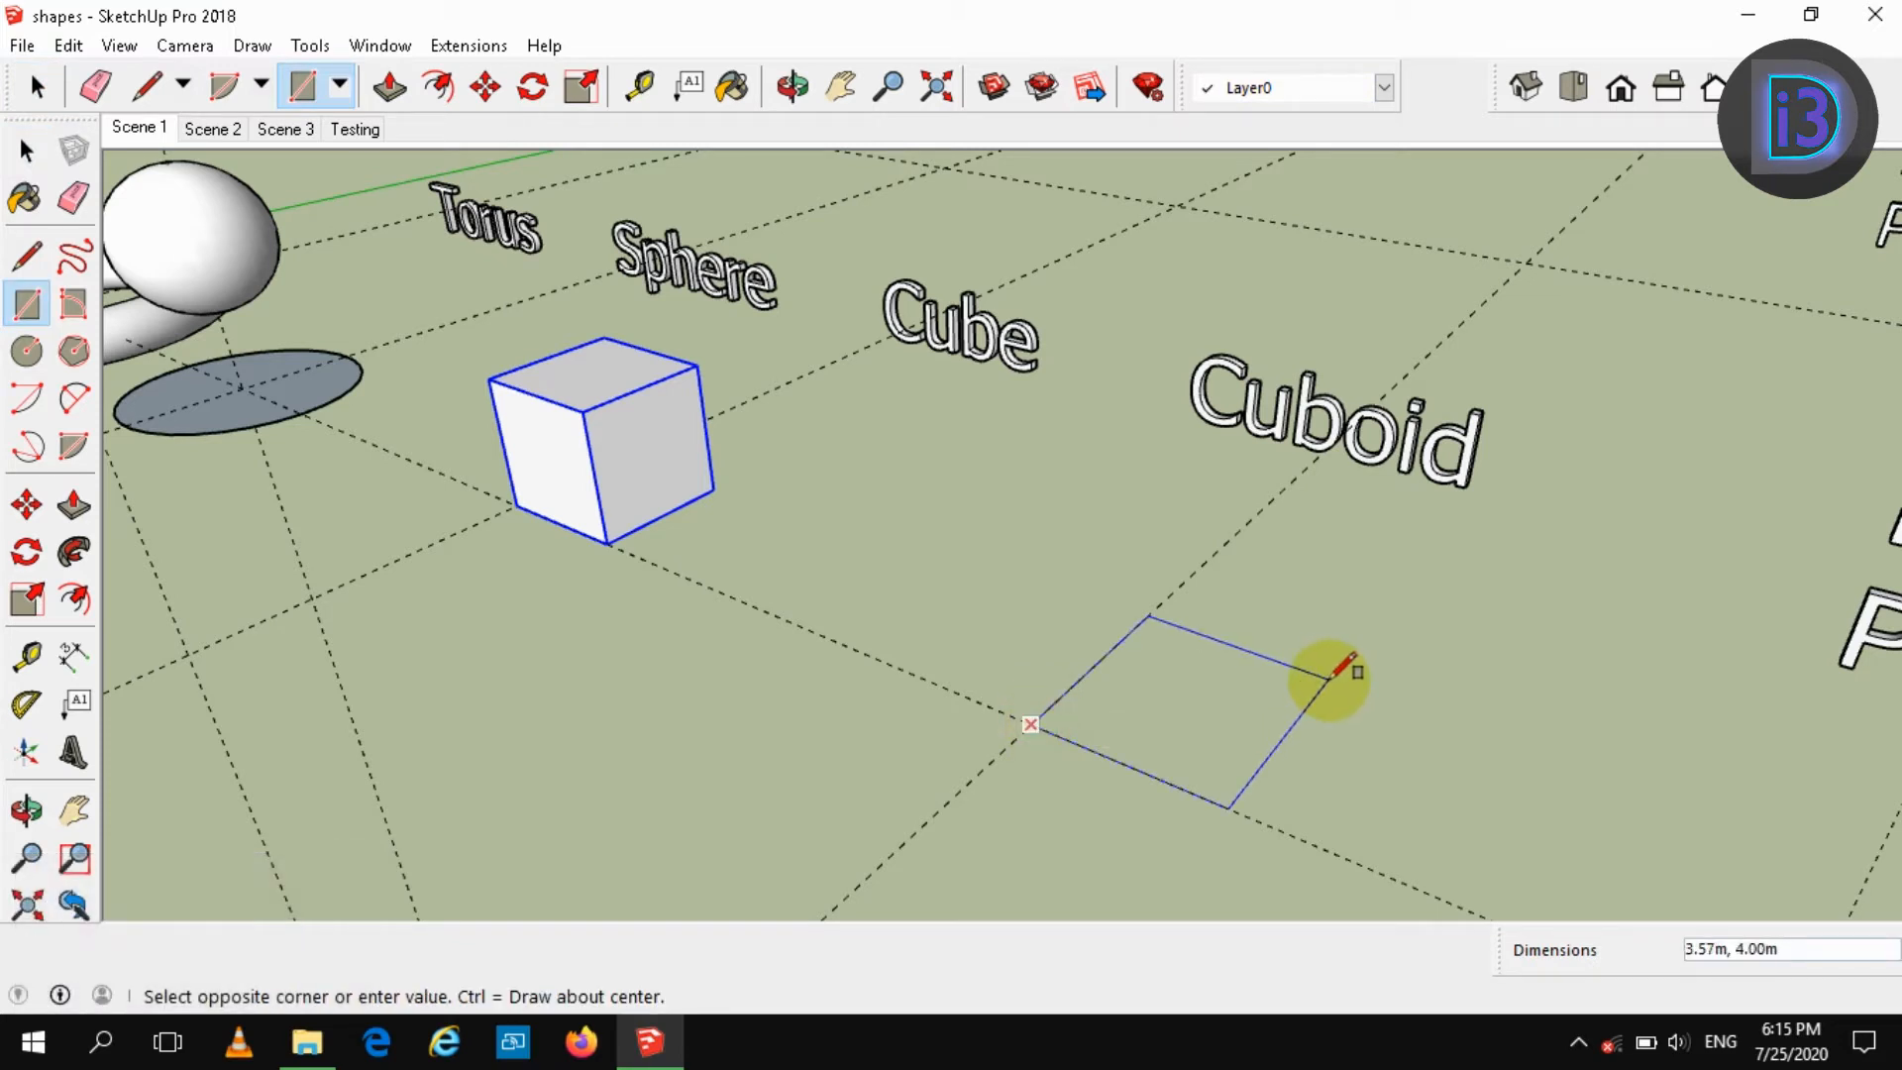
type("6,4")
key("Return")
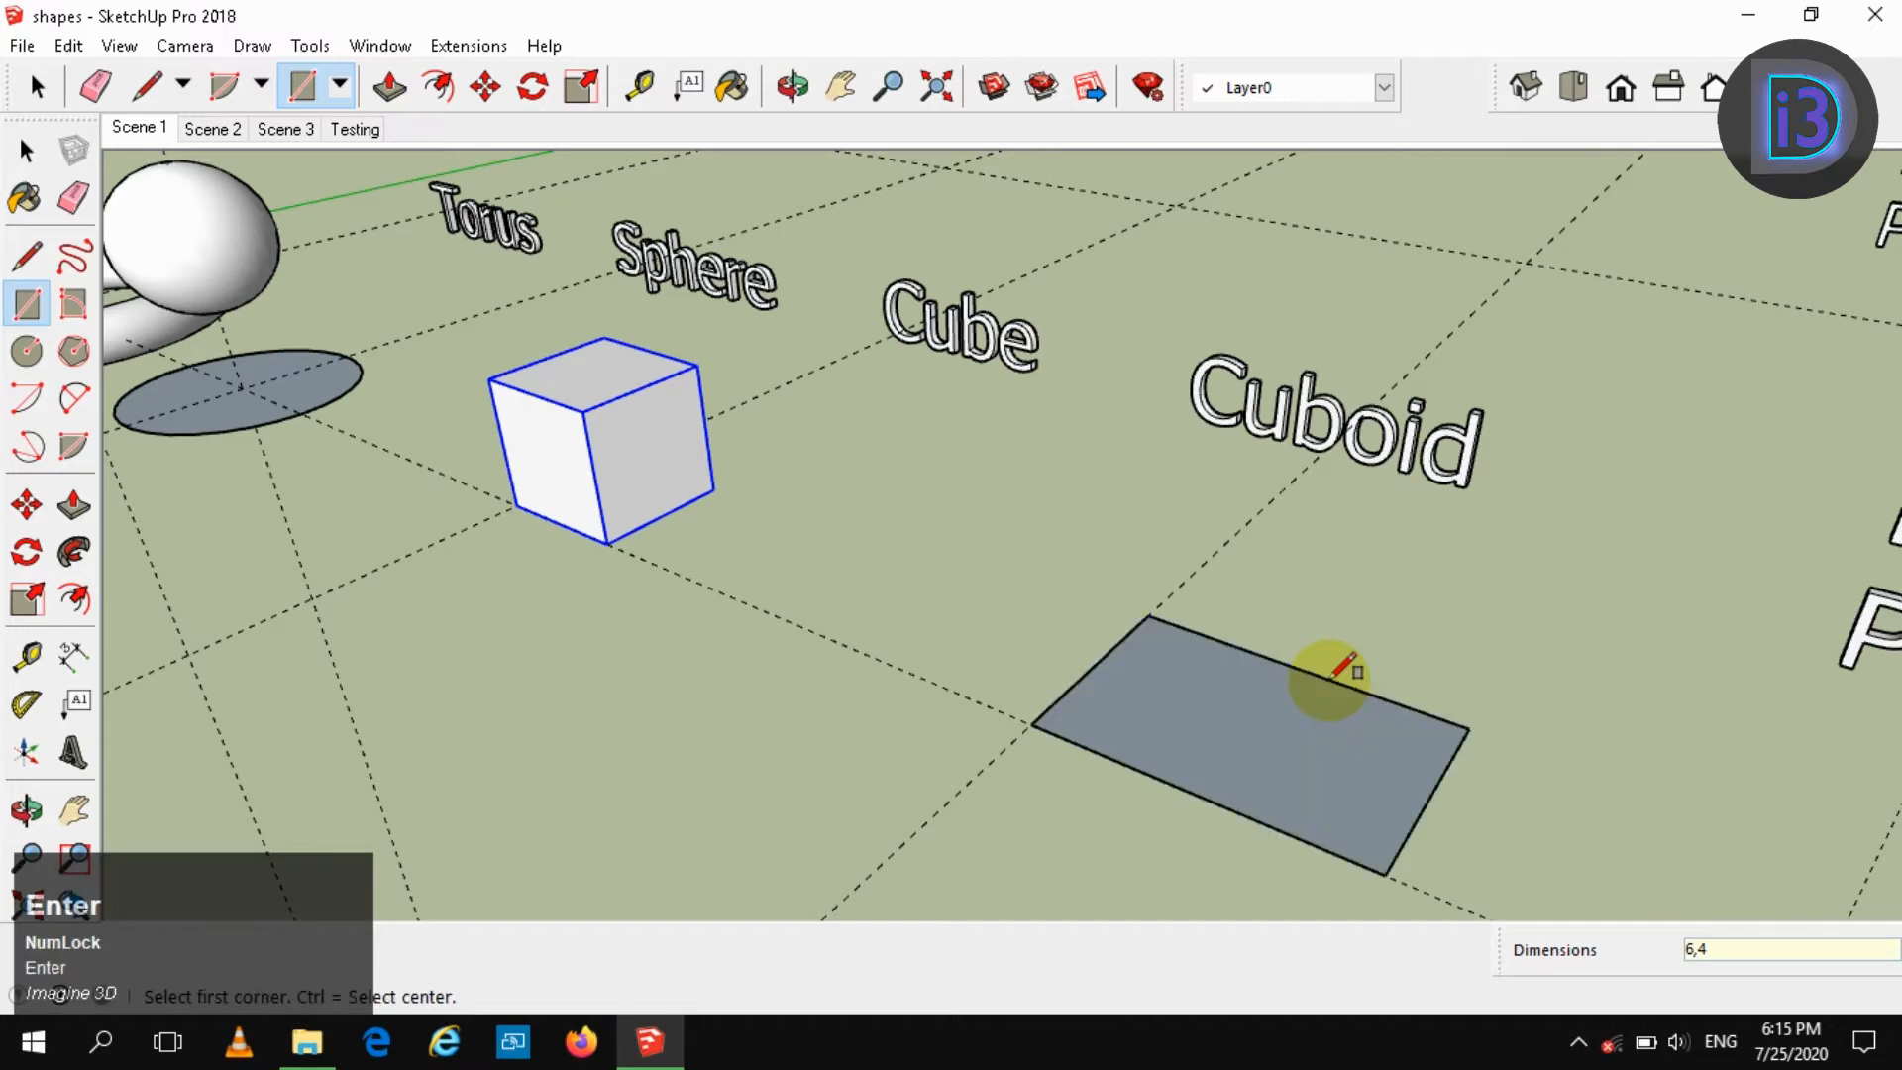
key("space")
Extrude the rectangle upward 3 m with Push/Pull and make the resulting cuboid a group
middle_click_drag(1222, 717, 928, 629)
scroll(941, 631, "up", 1)
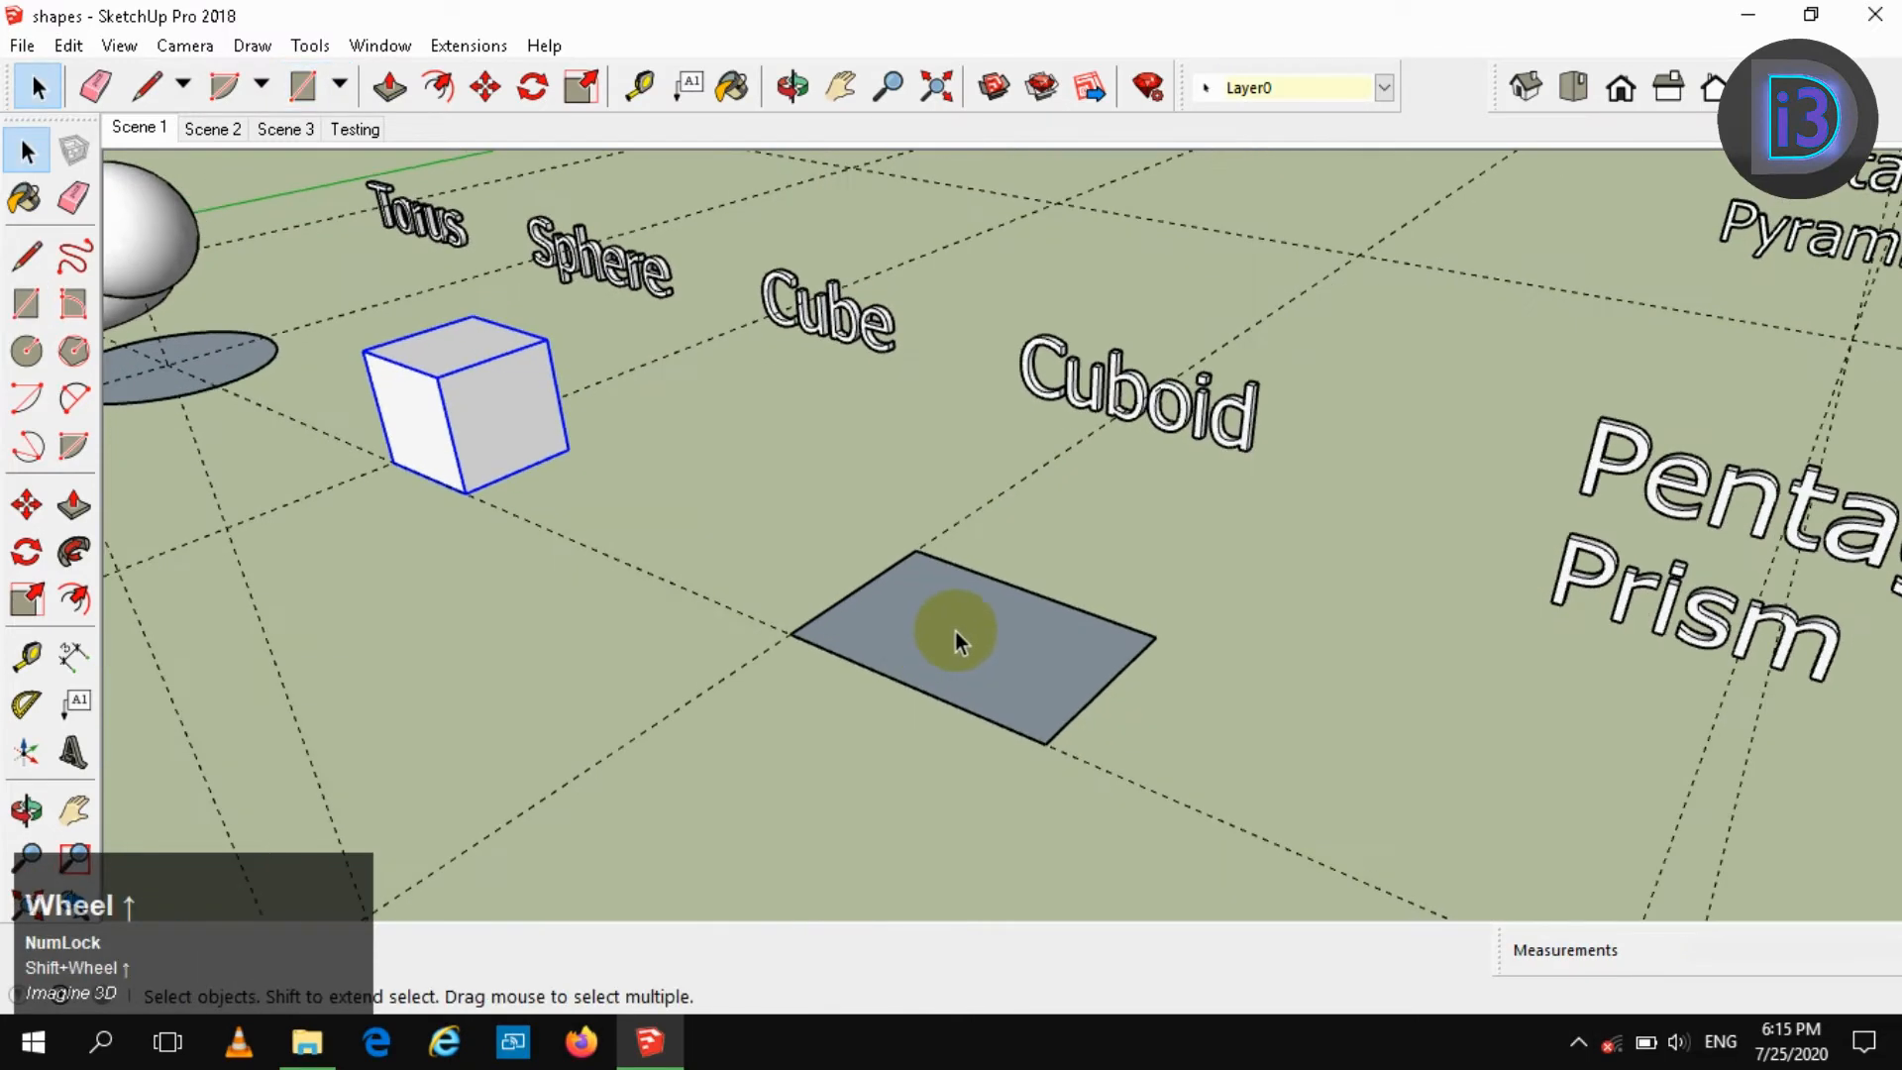
key("p")
left_click(936, 642)
type("3")
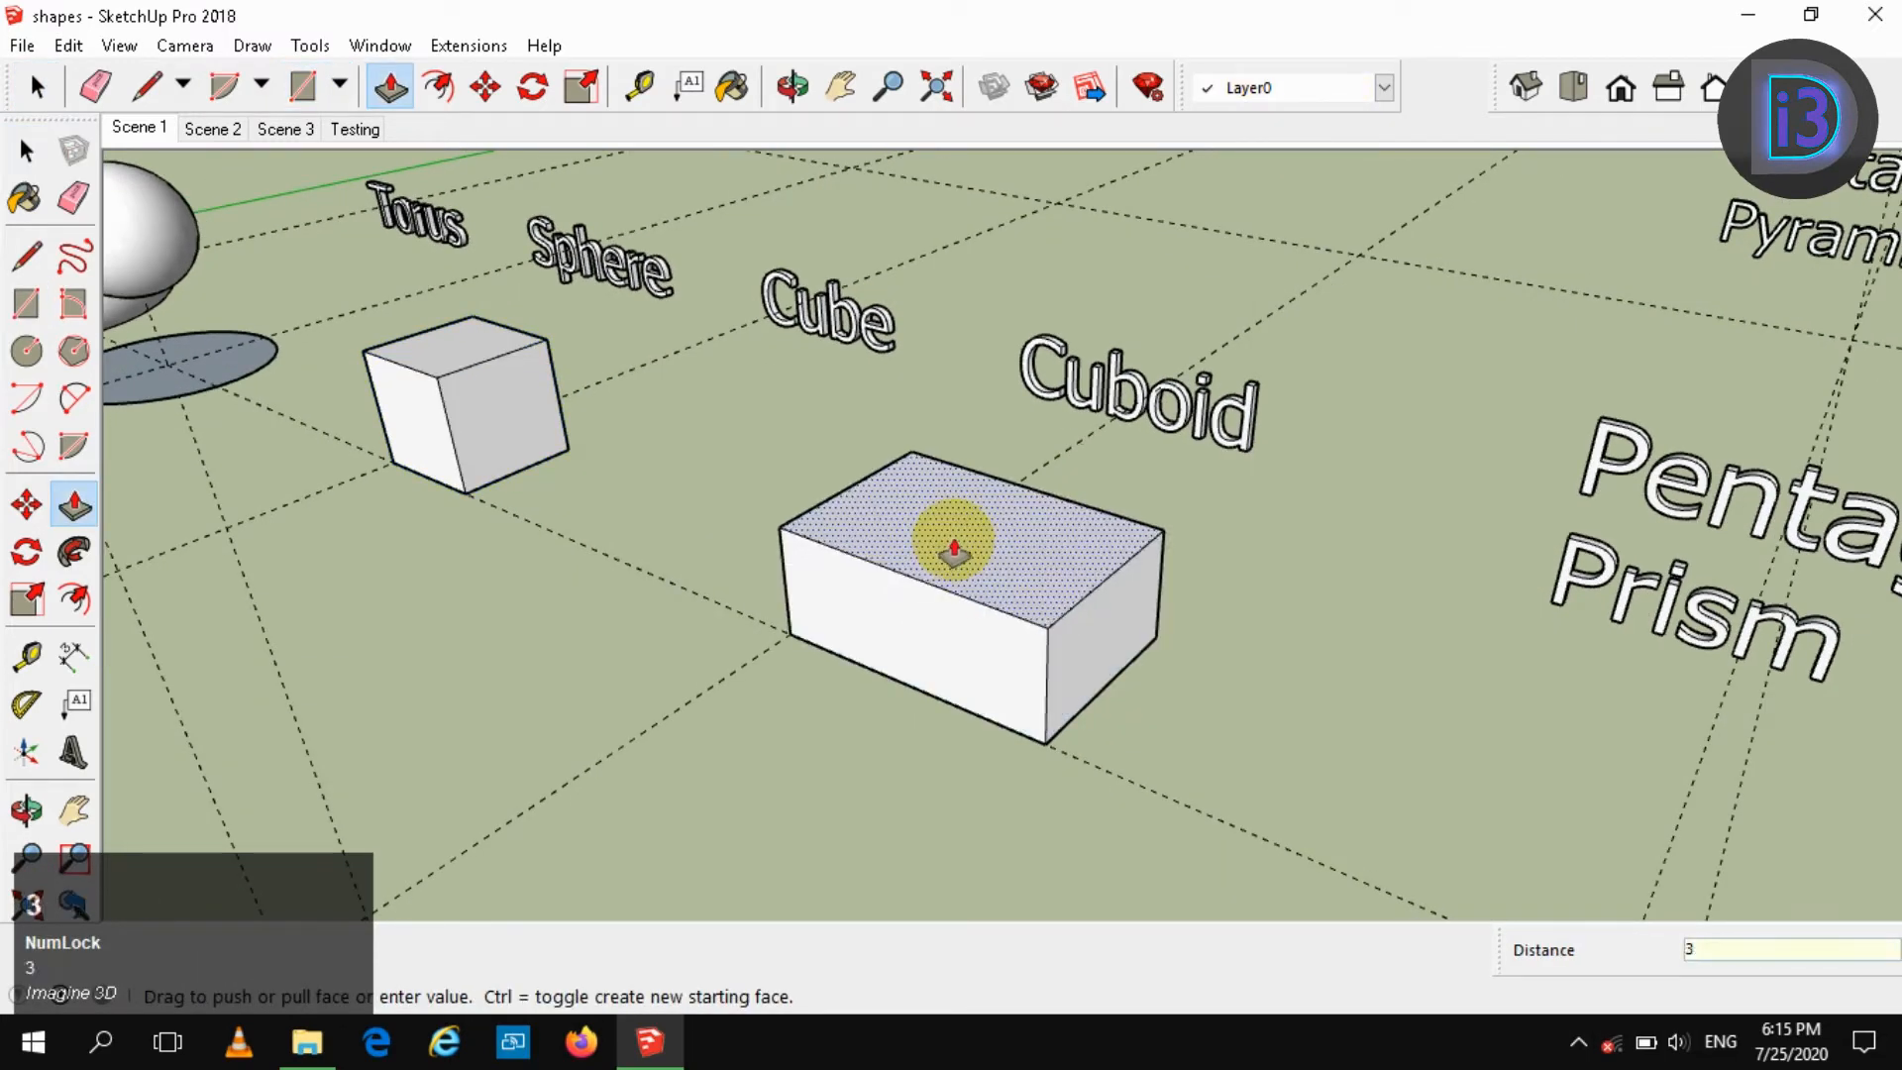
key("Return")
key("space")
double_click(966, 570)
right_click(966, 569)
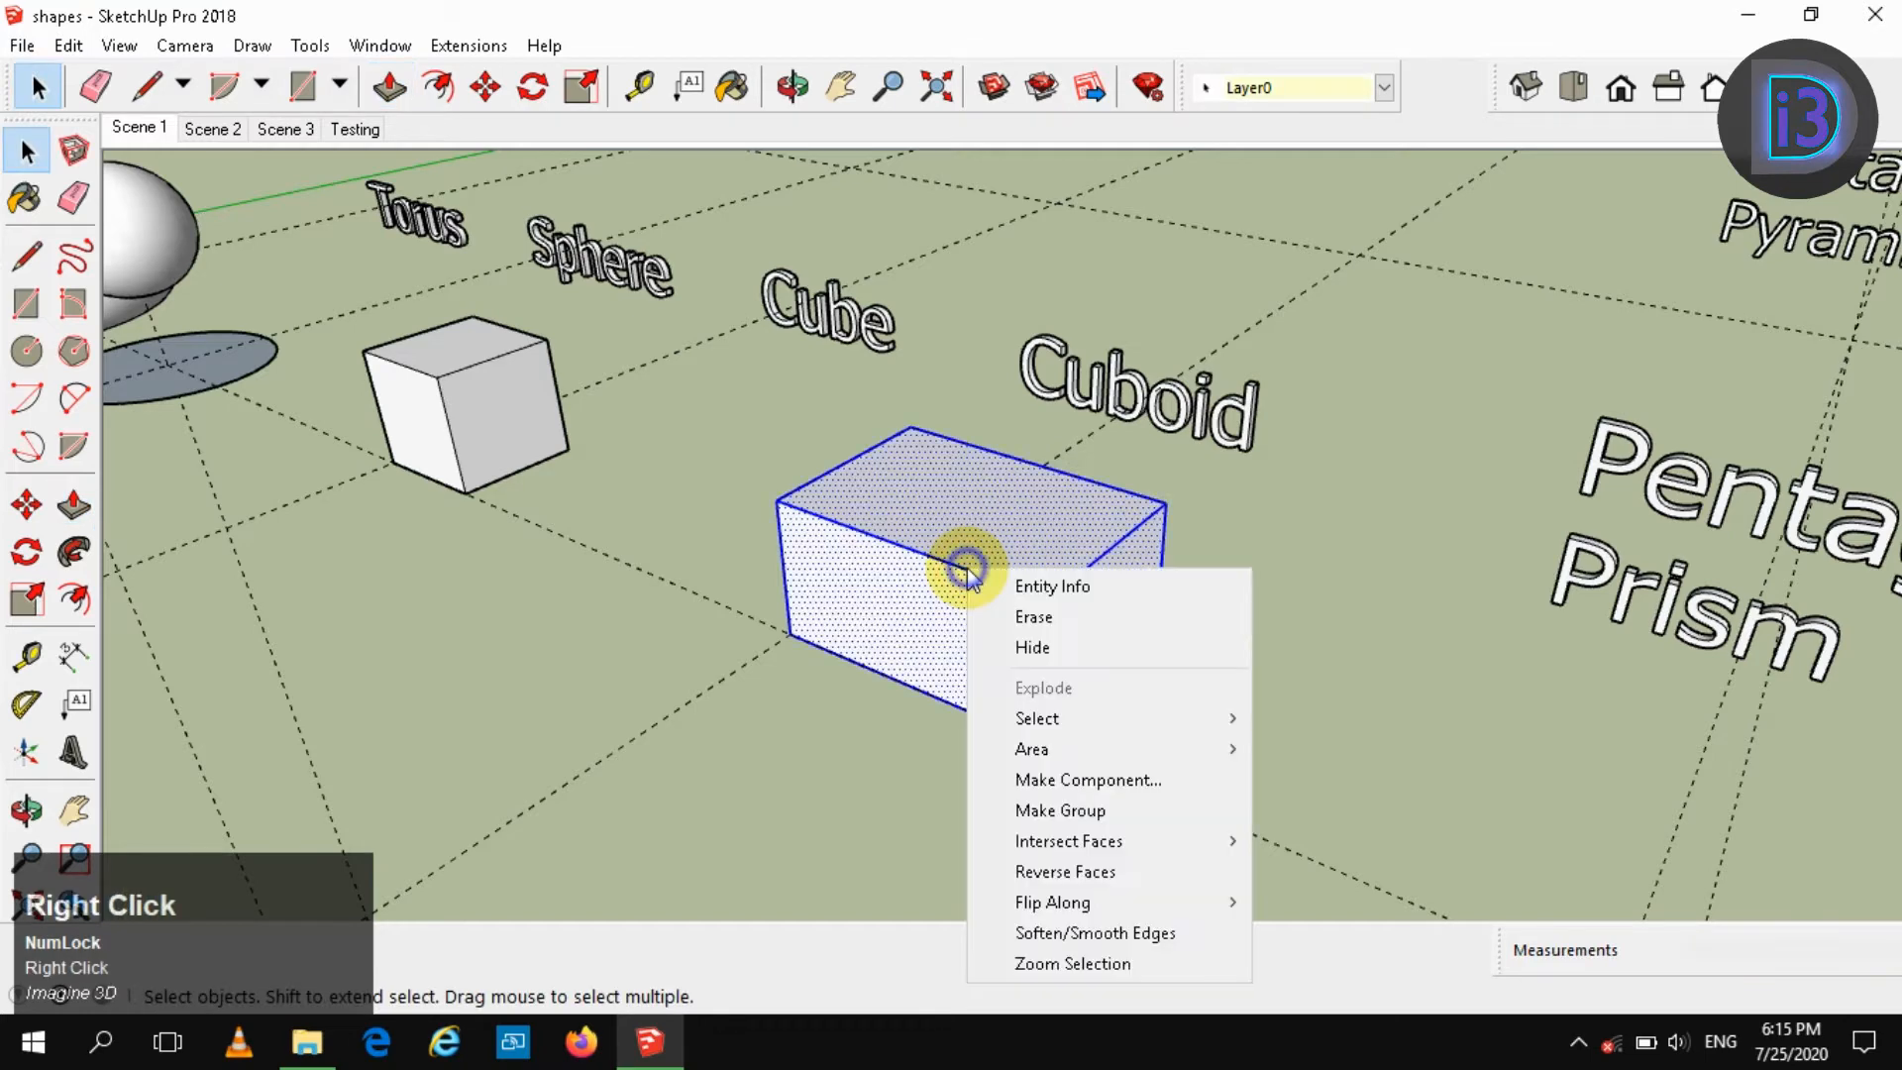
left_click(1053, 806)
Draw a five-sided circle centred on the guide intersection in front of the Pentagonal Prism label
scroll(1011, 603, "down", 1)
middle_click_drag(1010, 602, 968, 667)
left_click(1073, 679)
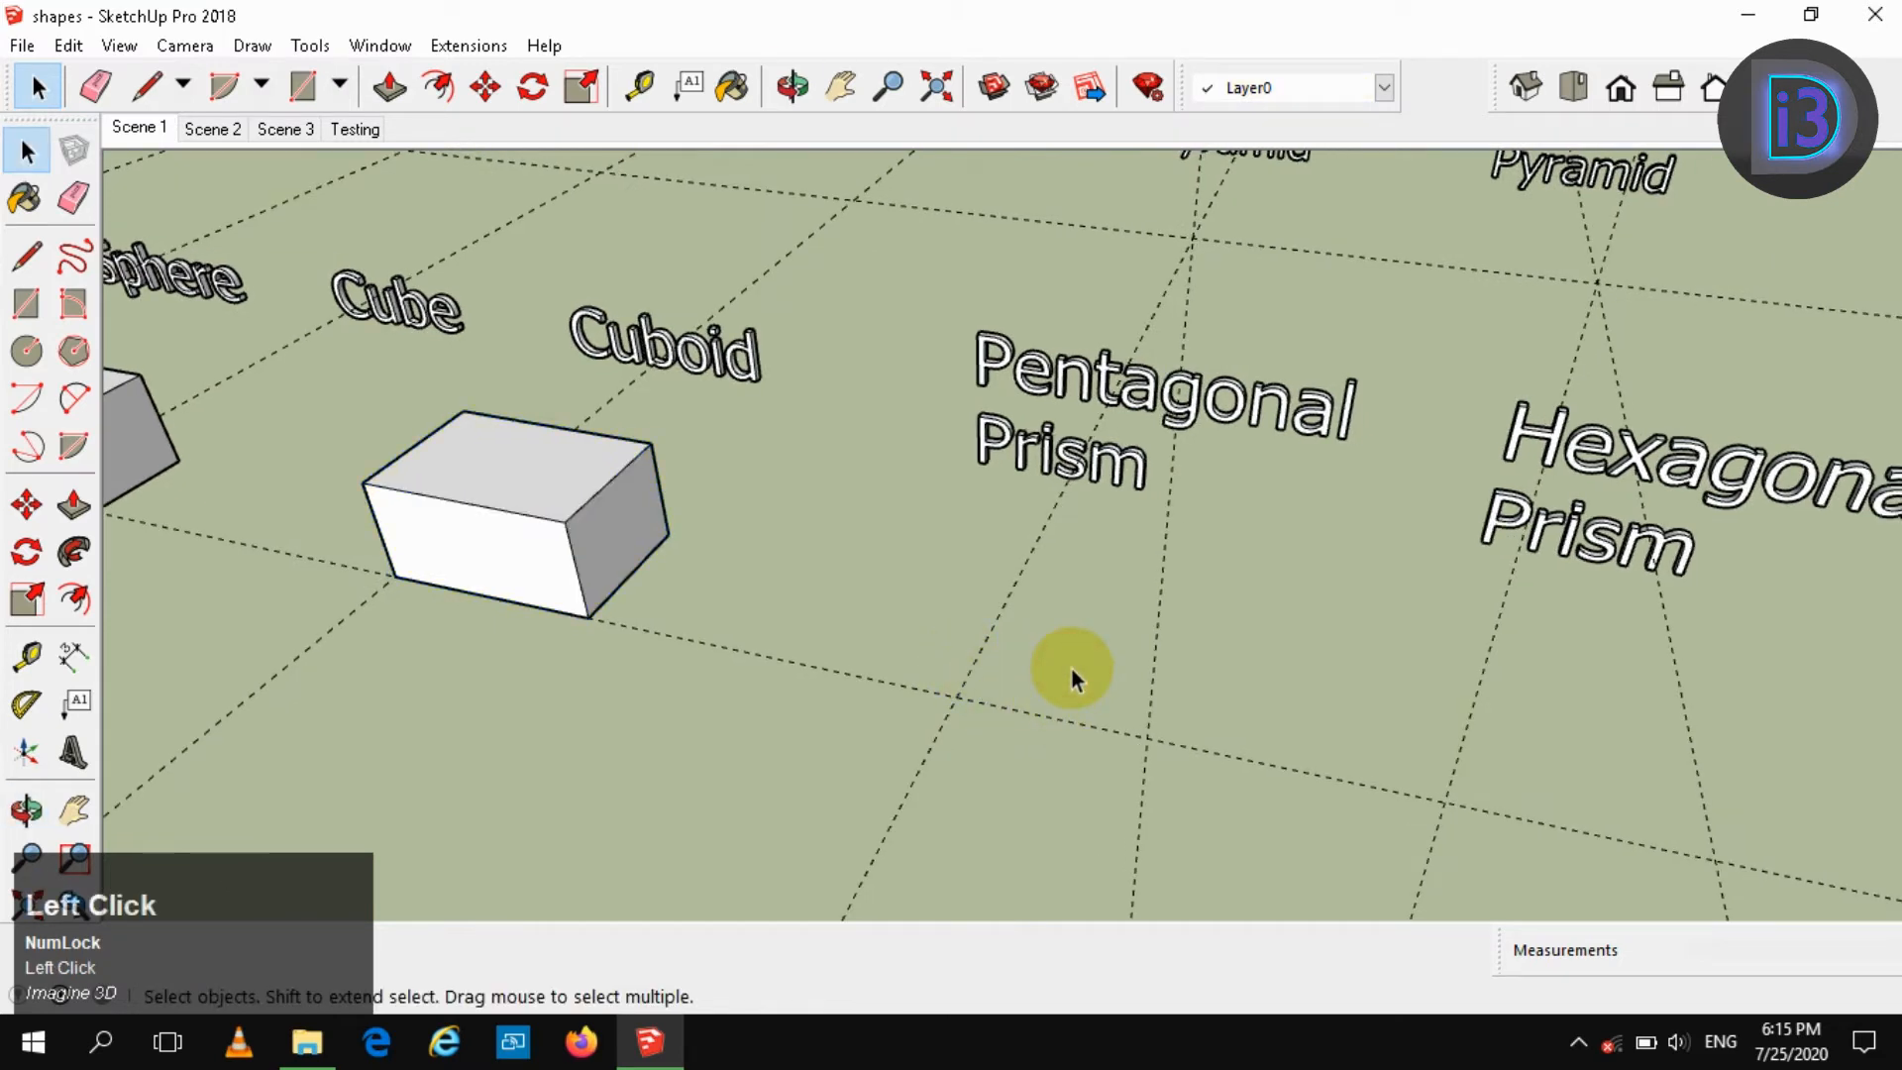
key("c")
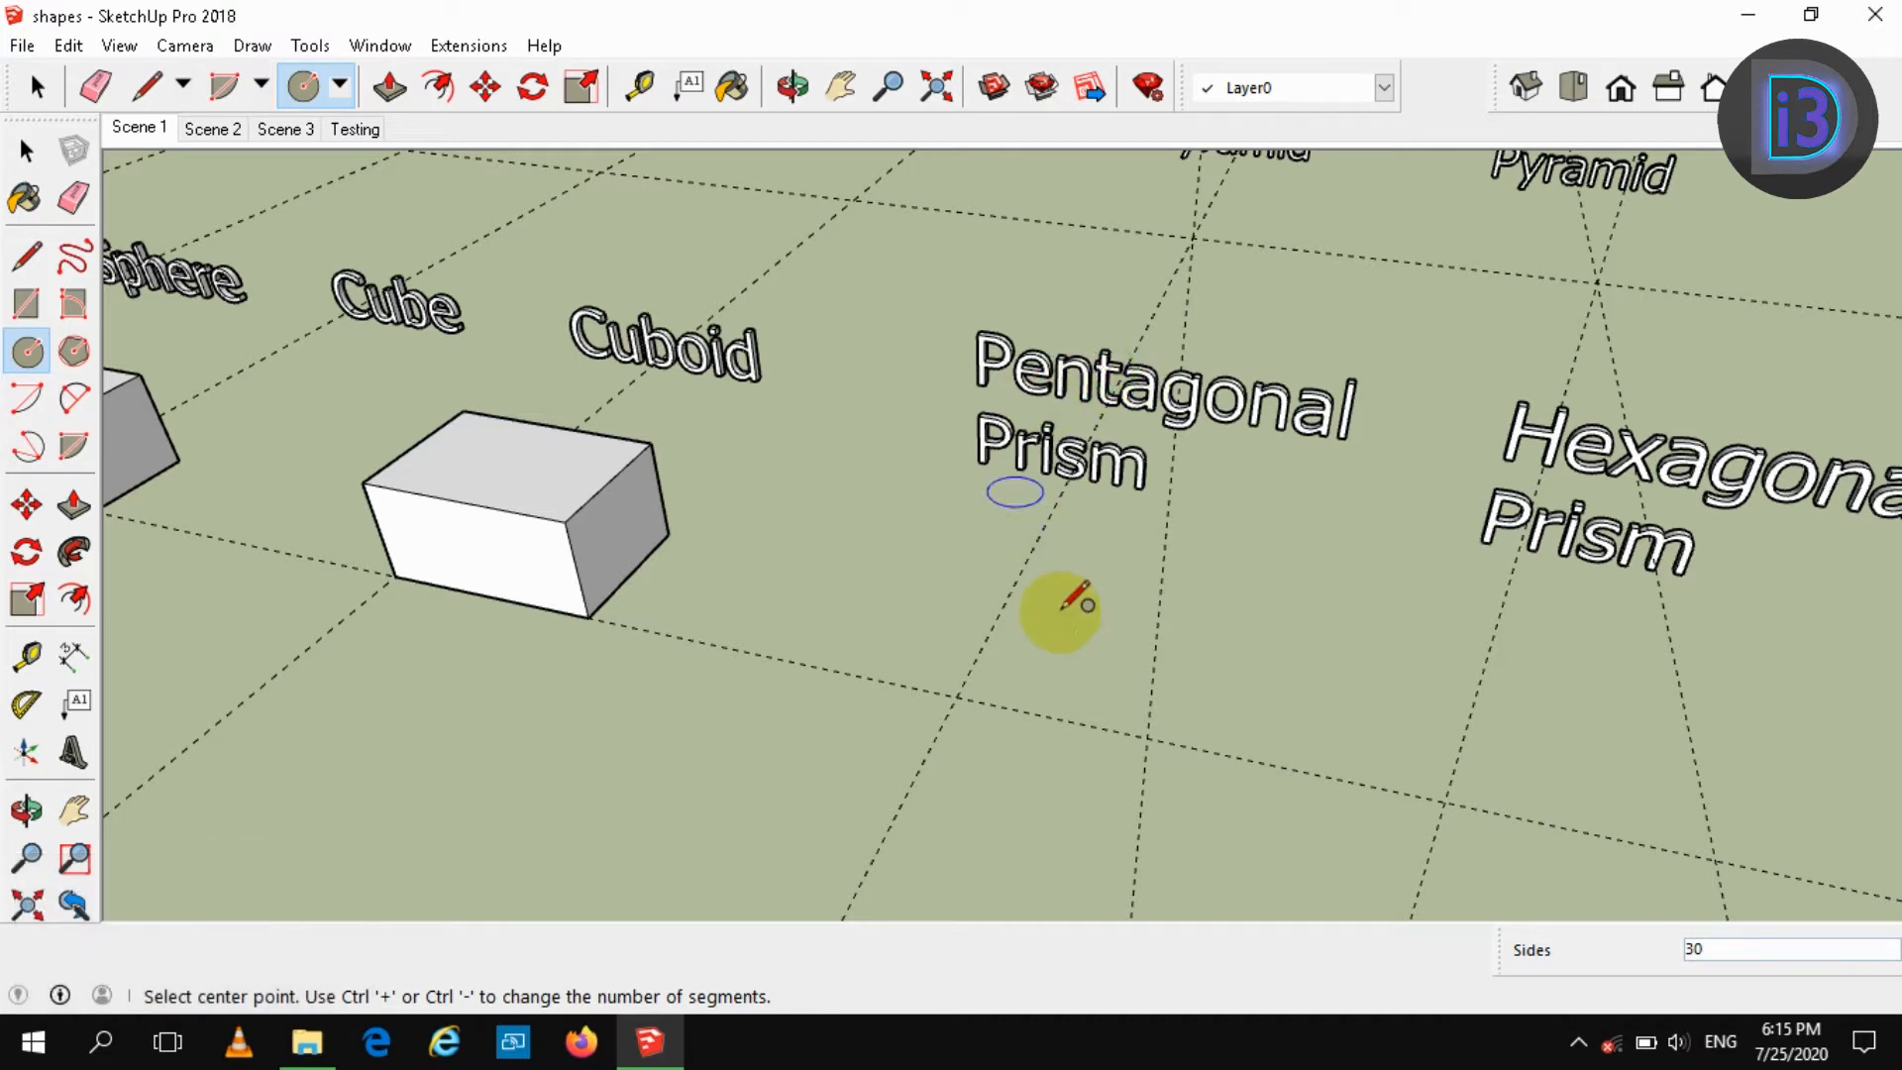
type("5")
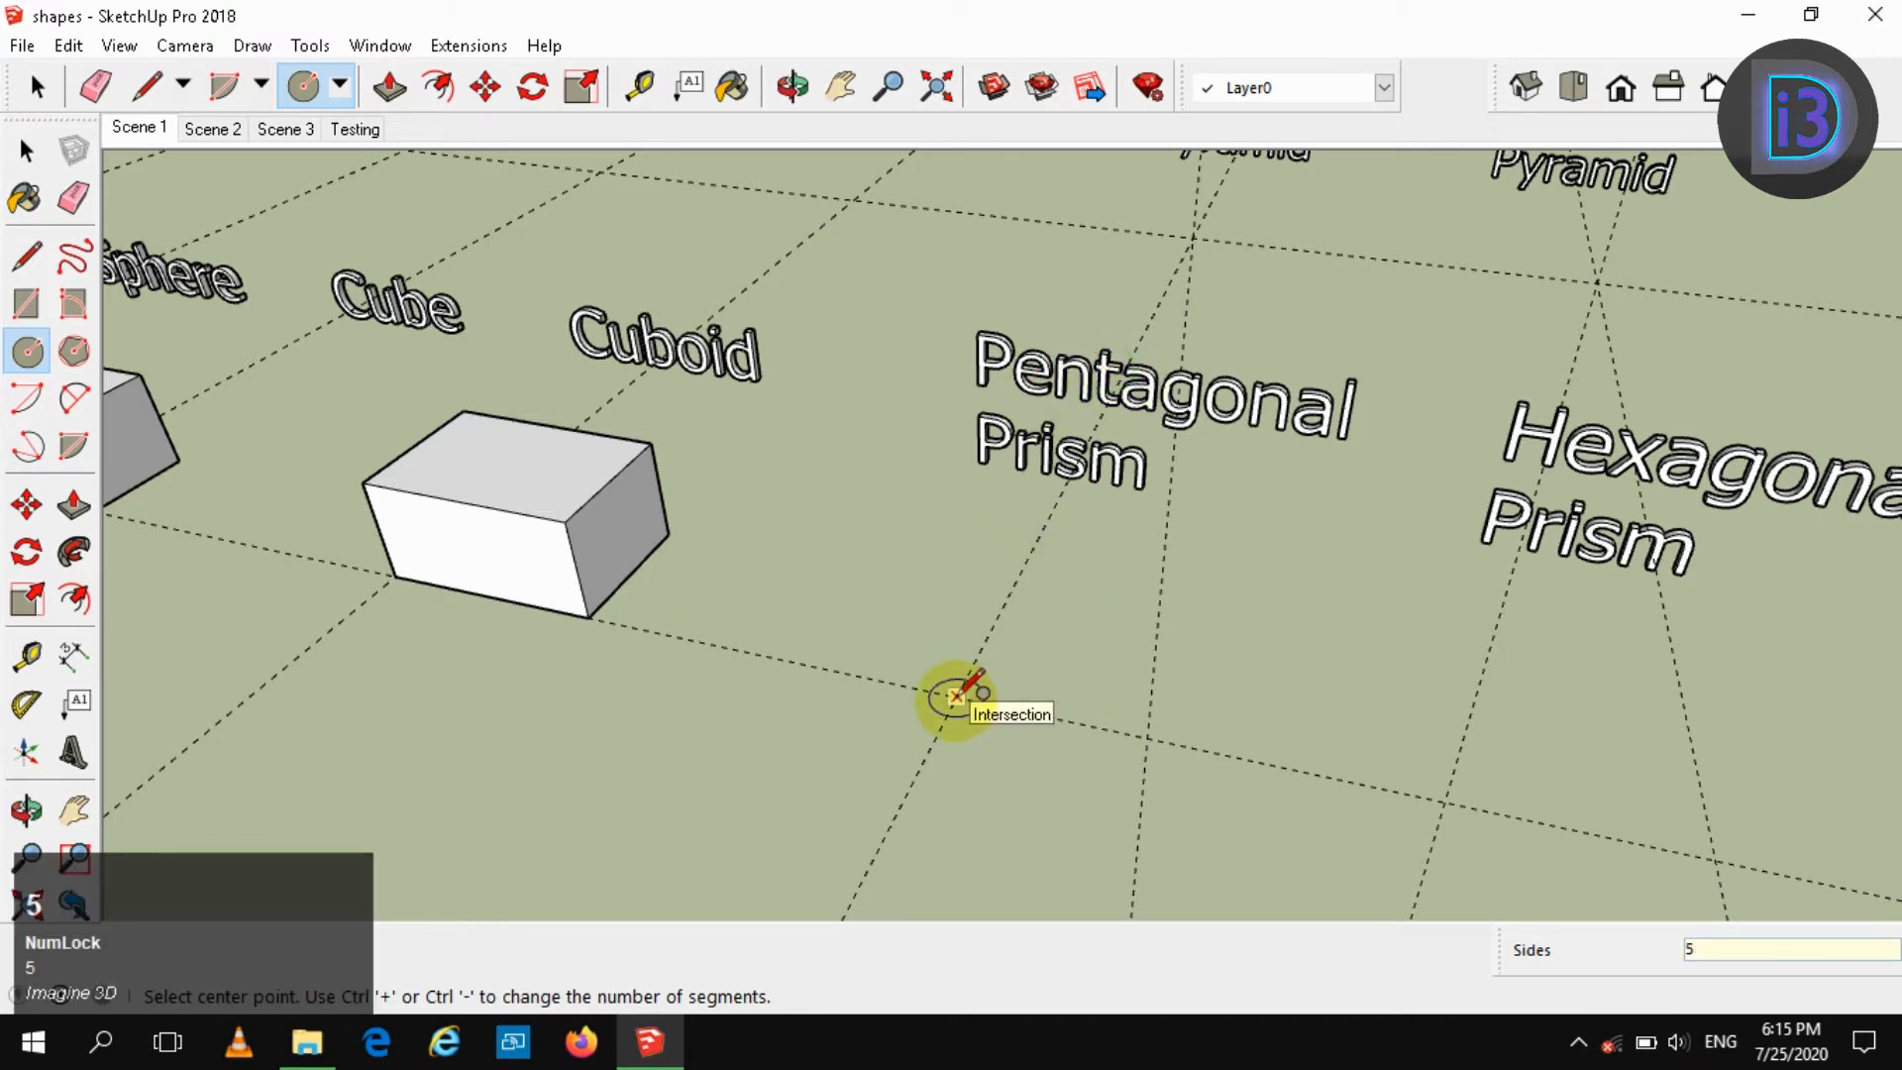
left_click(956, 696)
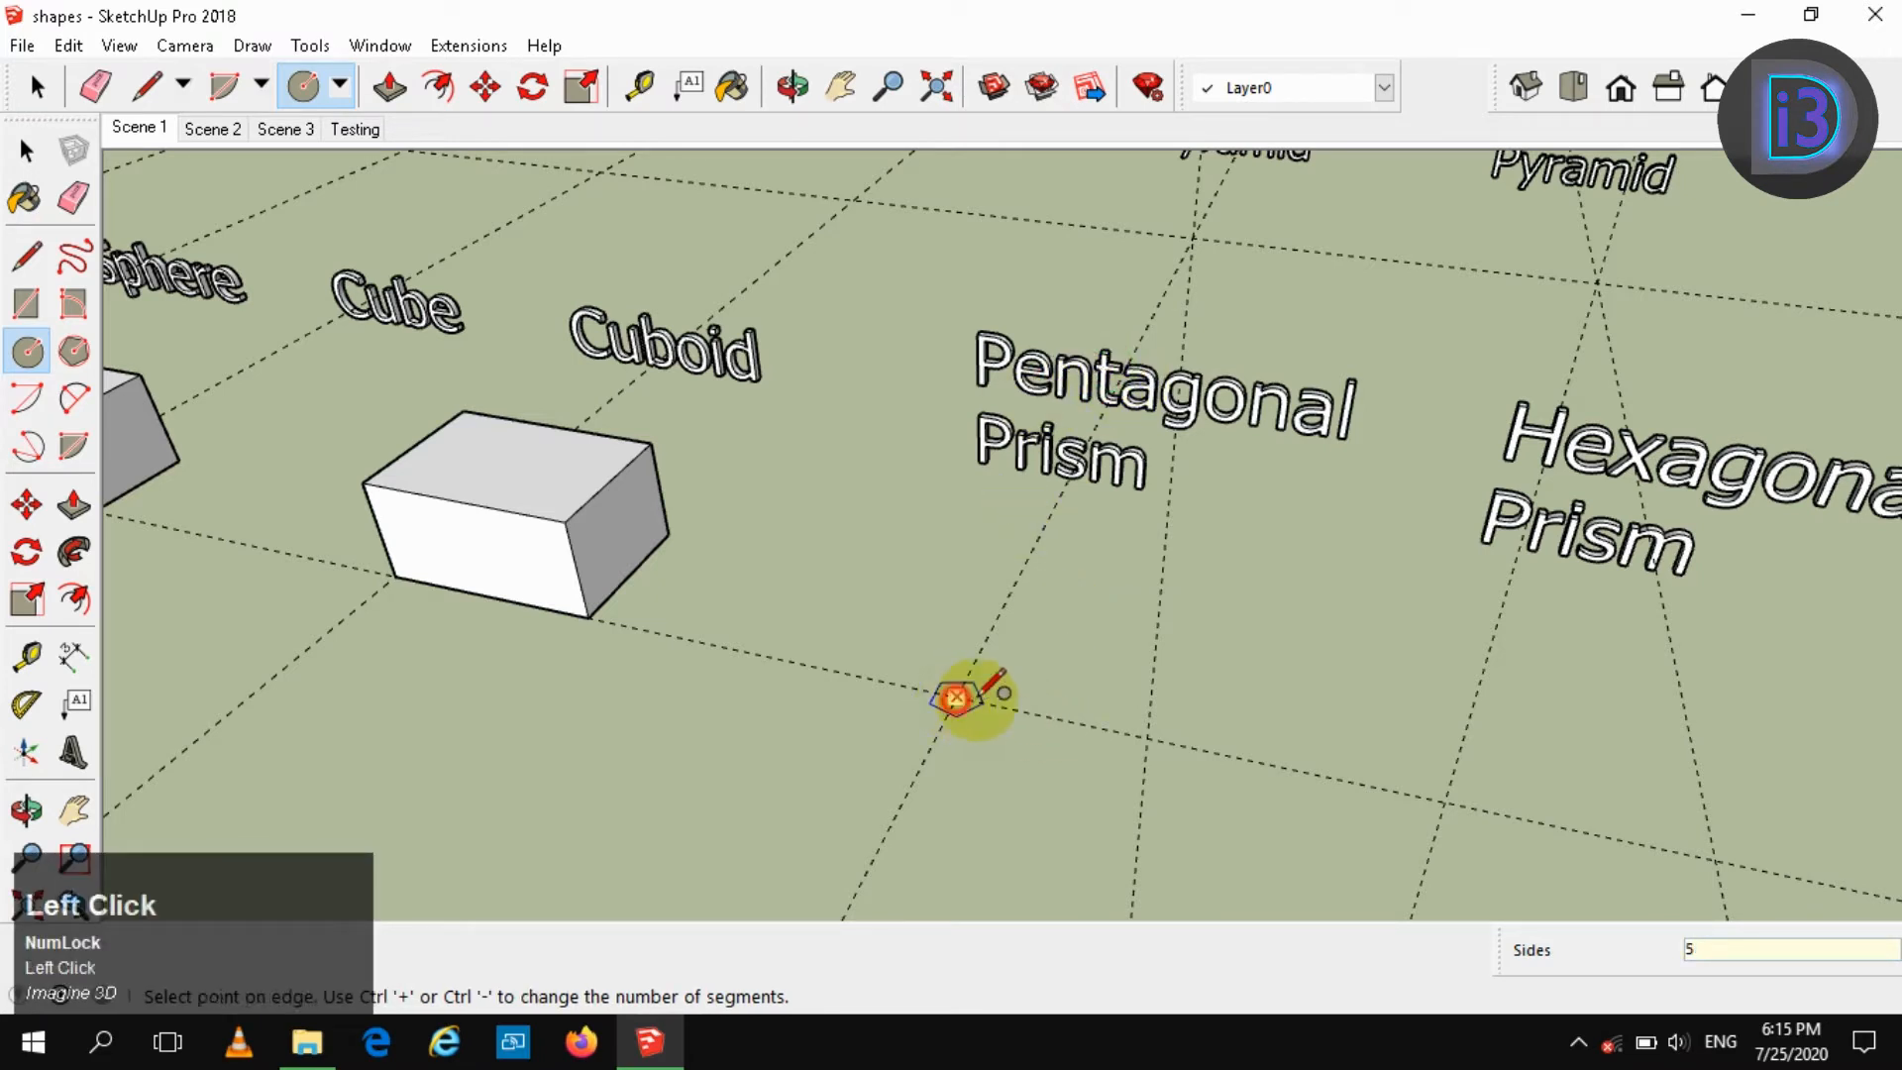
left_click(1077, 723)
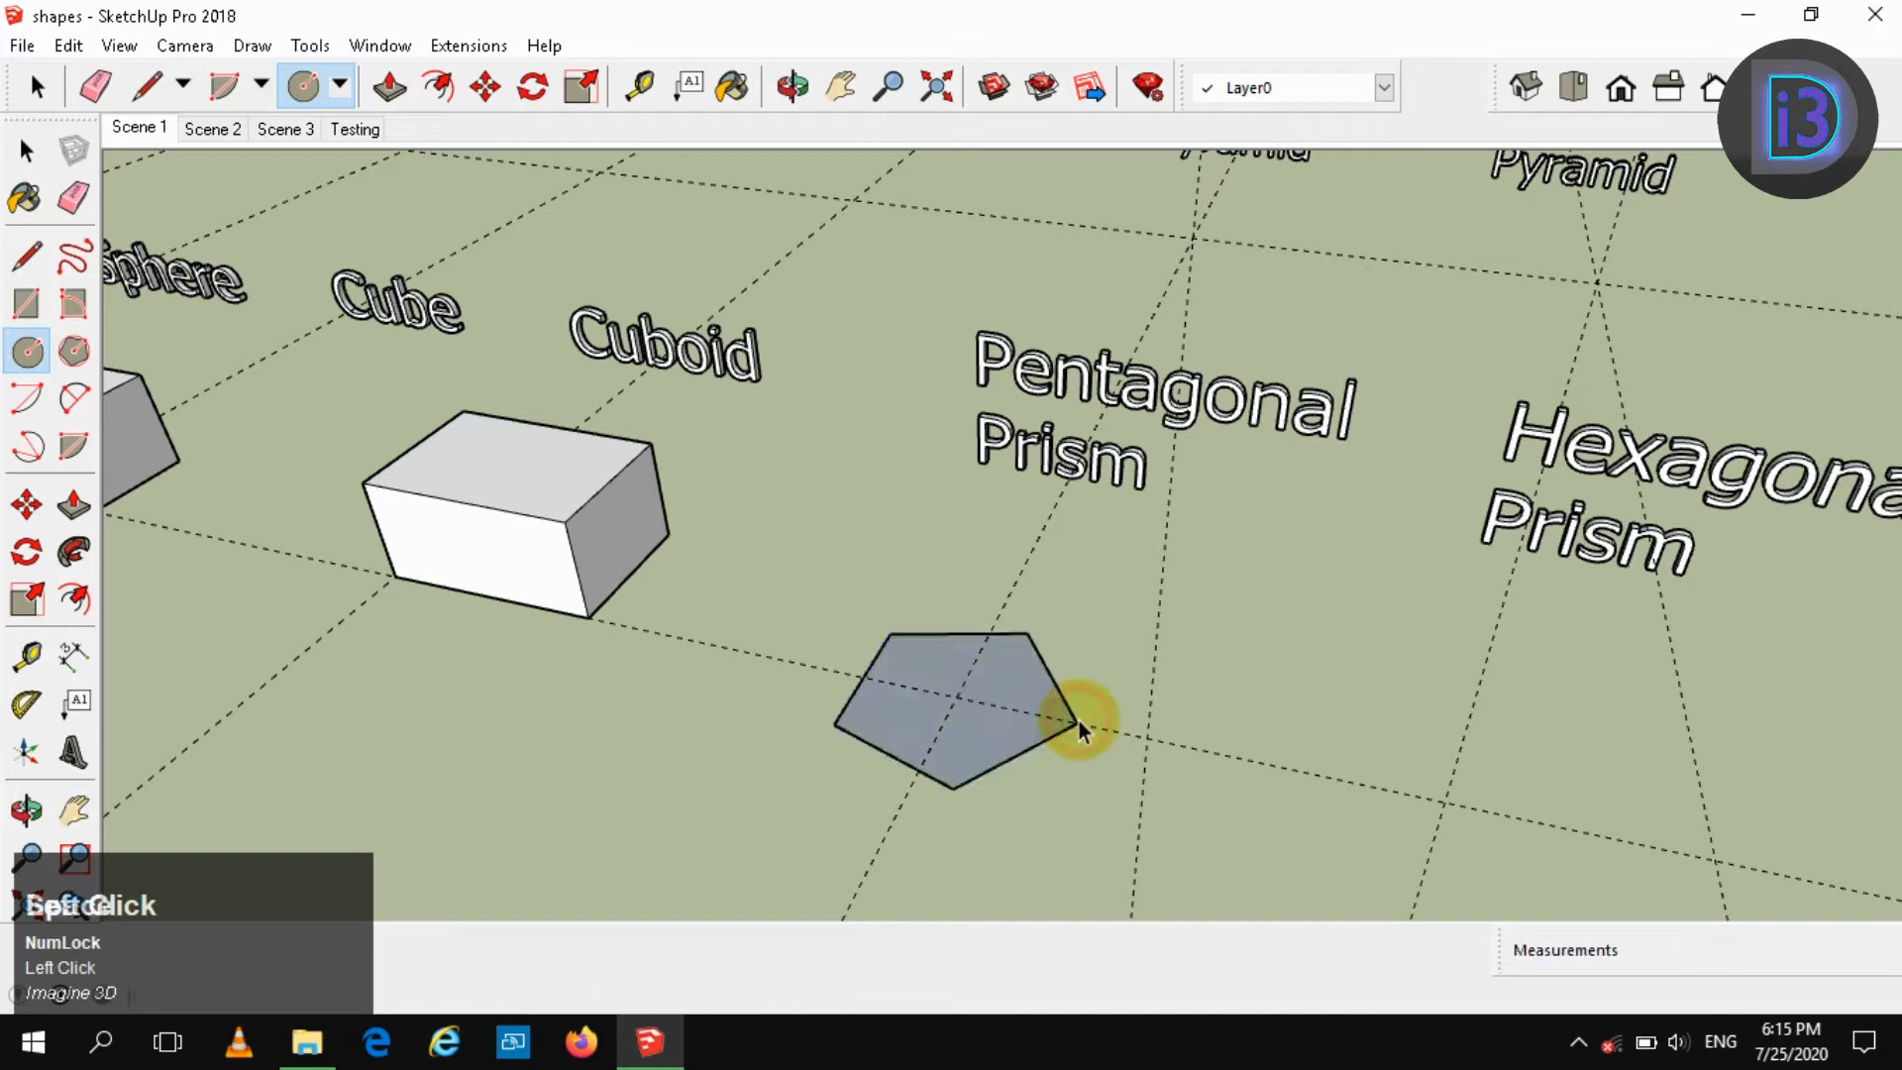
key("space")
Extrude the pentagon upward into a prism with Push/Pull
key("p")
left_click(1015, 692)
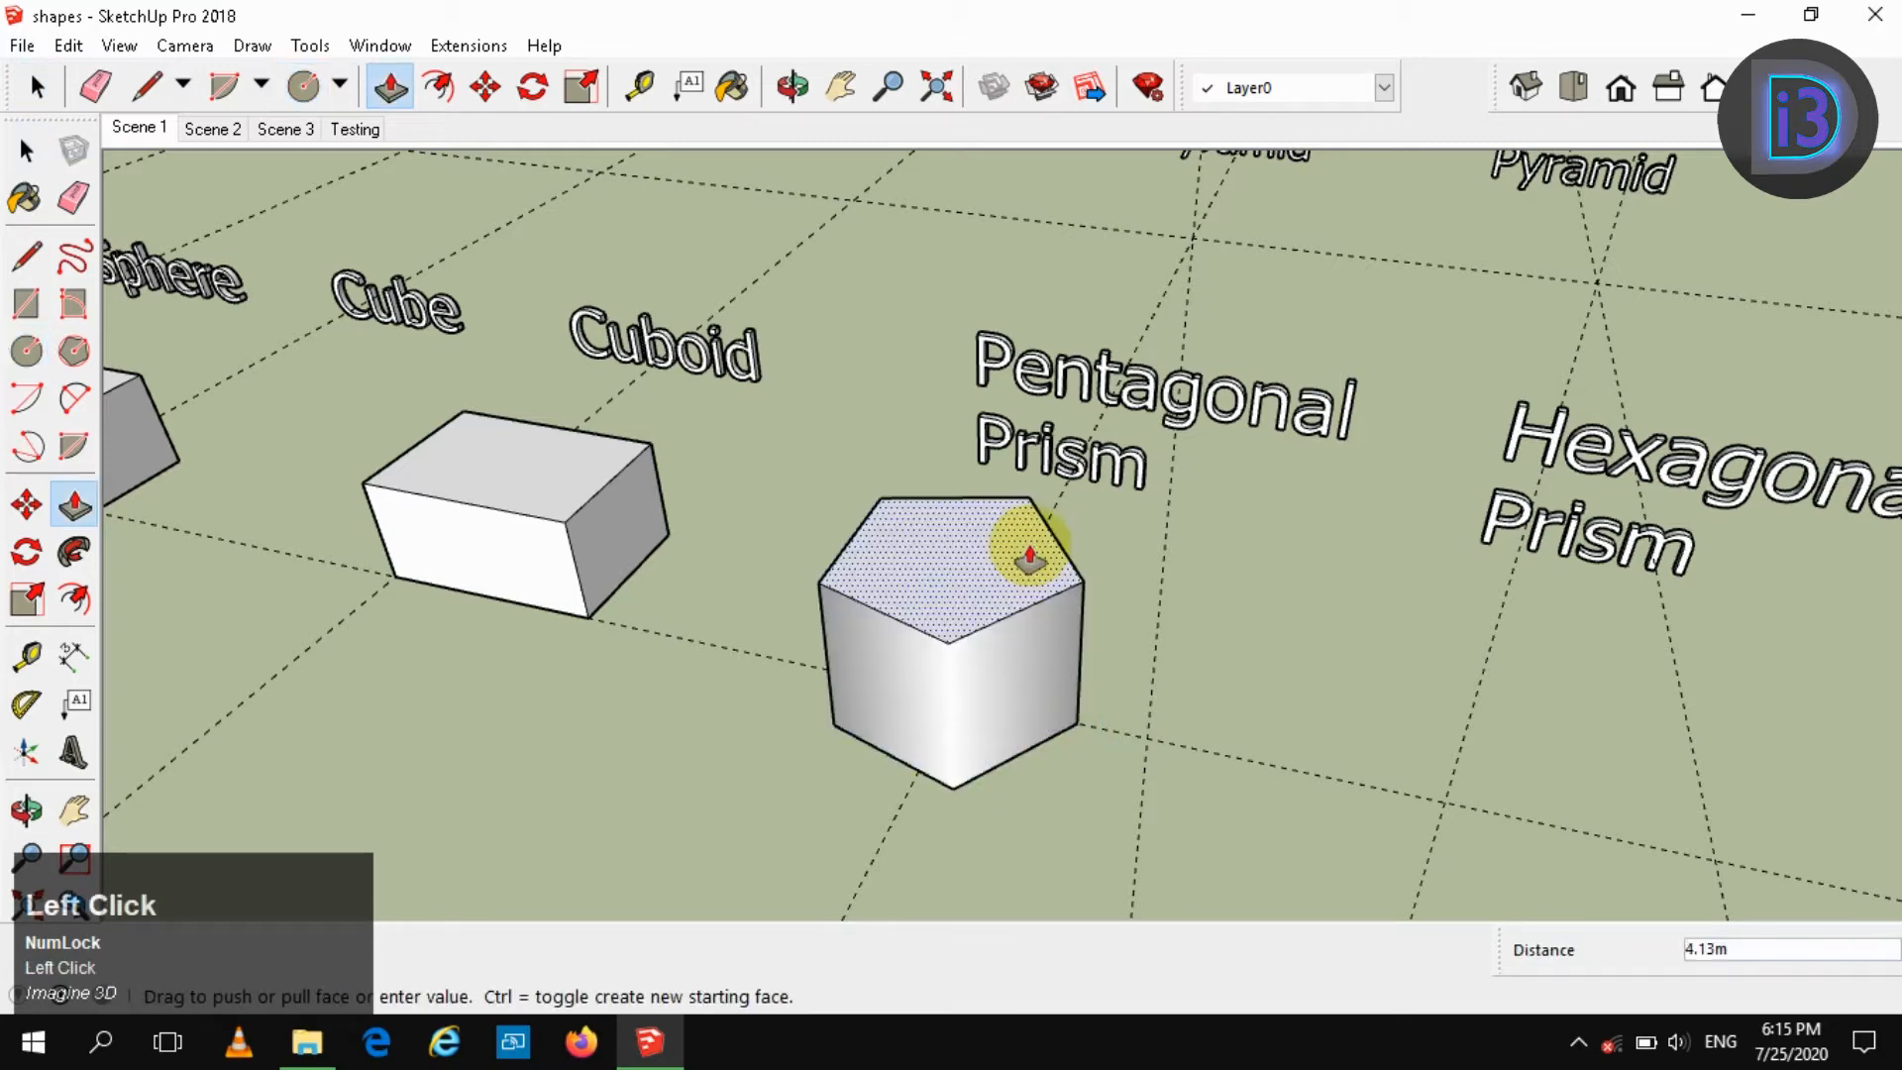
left_click(1020, 526)
key("space")
Apply Soften/Smooth Edges at 20 degrees to the whole pentagonal prism and make it a group
middle_click_drag(956, 644, 952, 561)
left_click(952, 561)
right_click(951, 563)
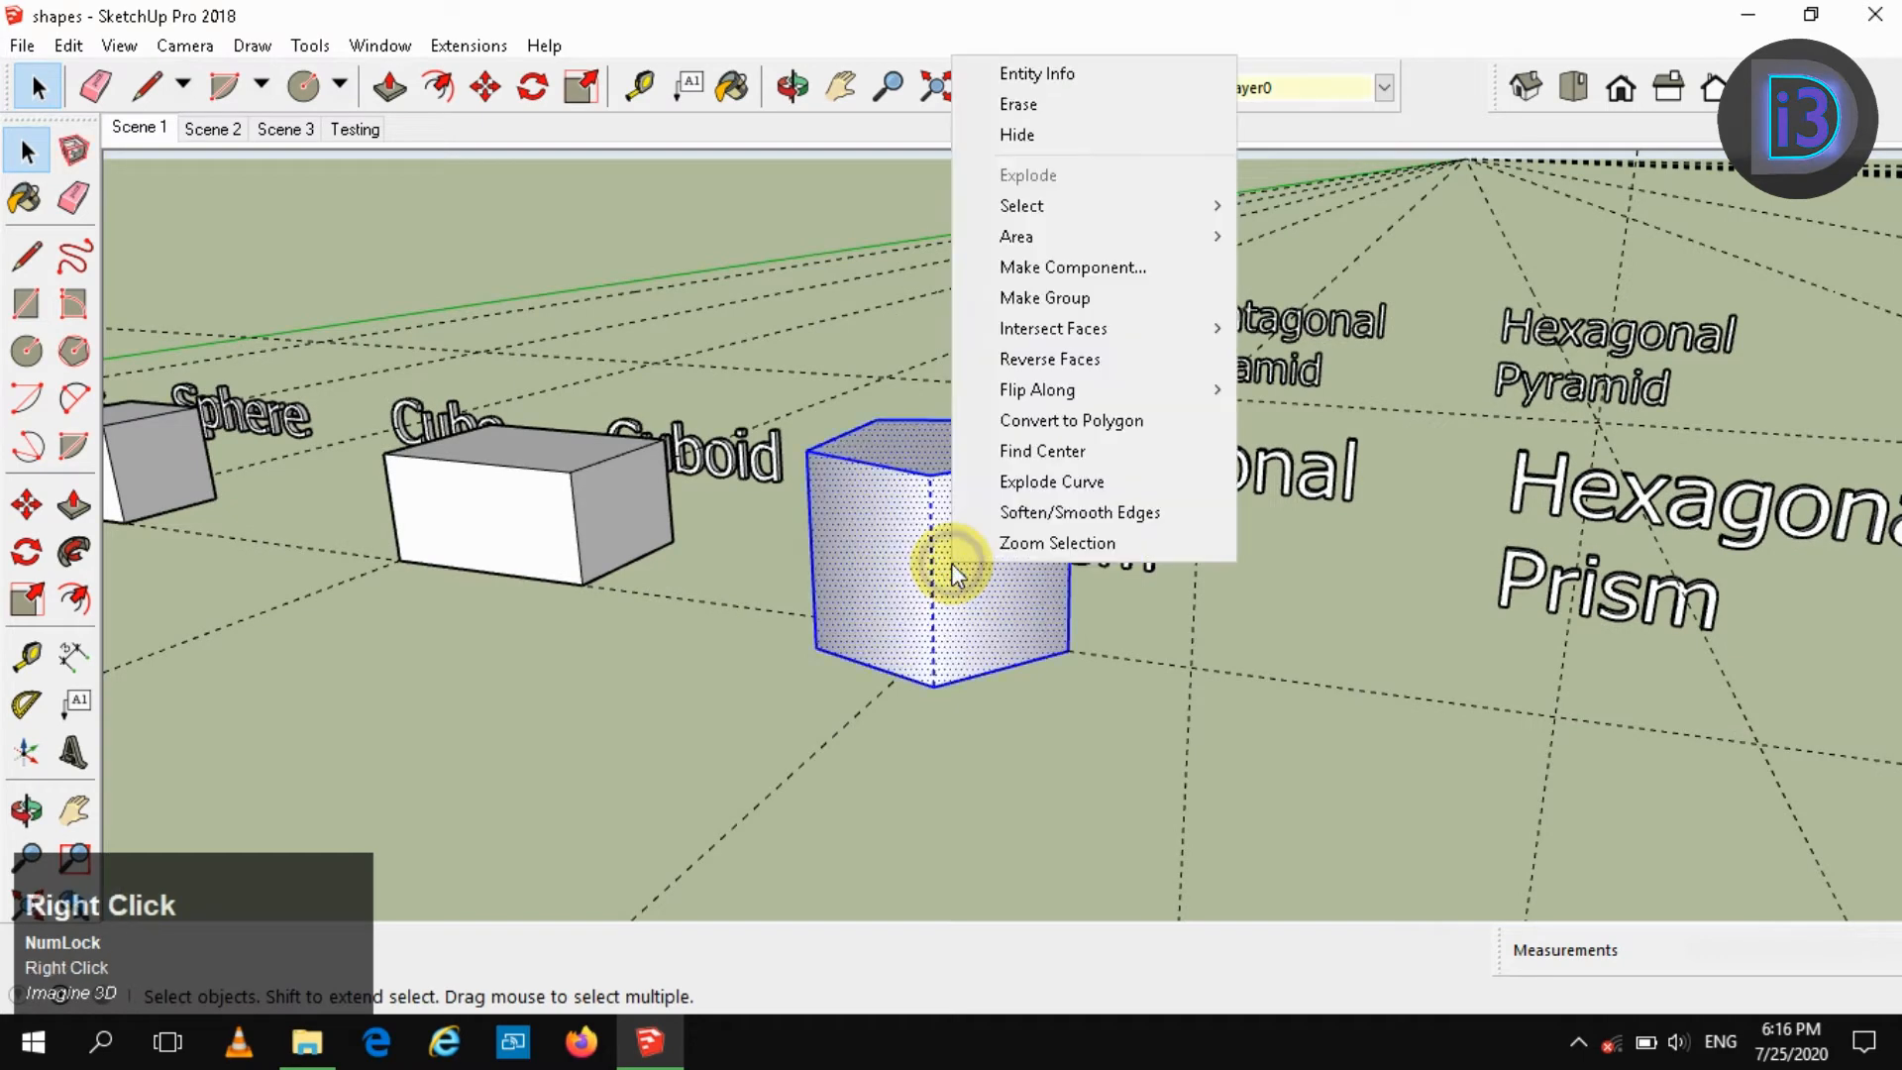
left_click(1062, 512)
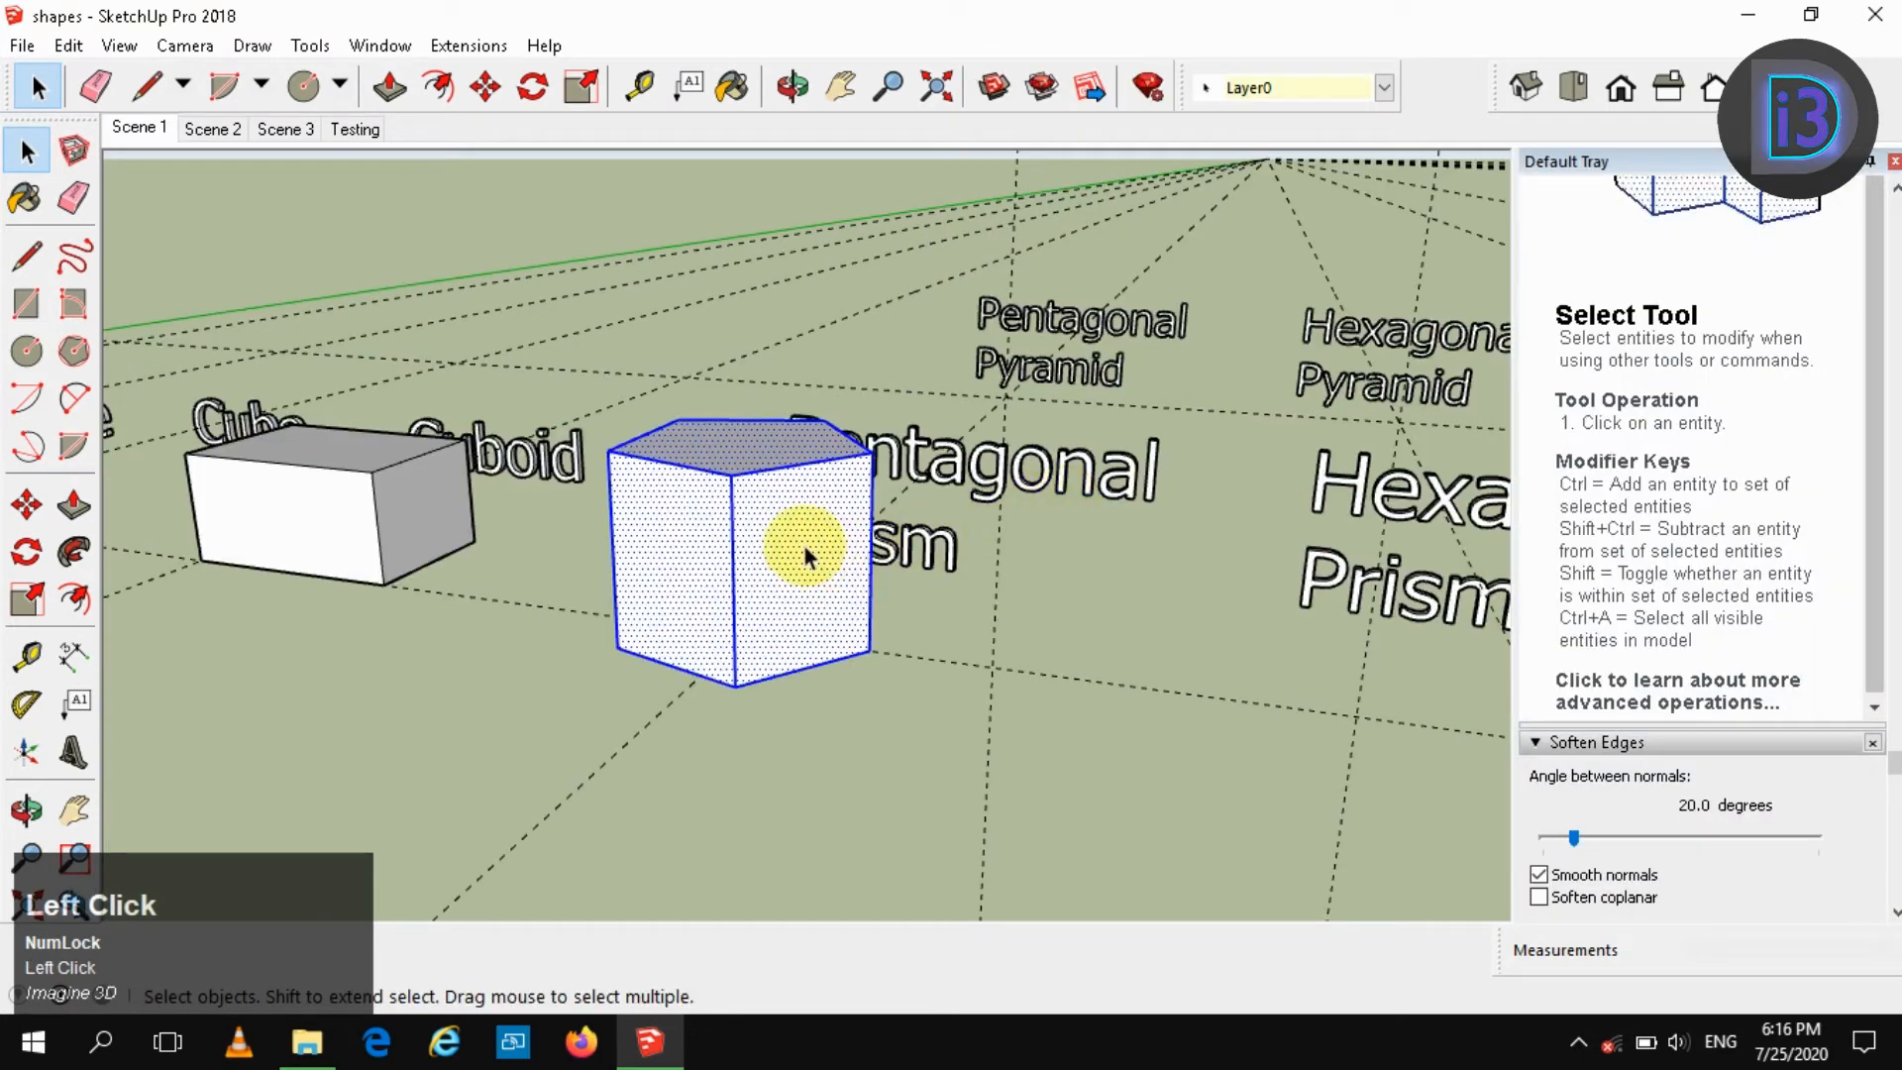
left_click(1892, 163)
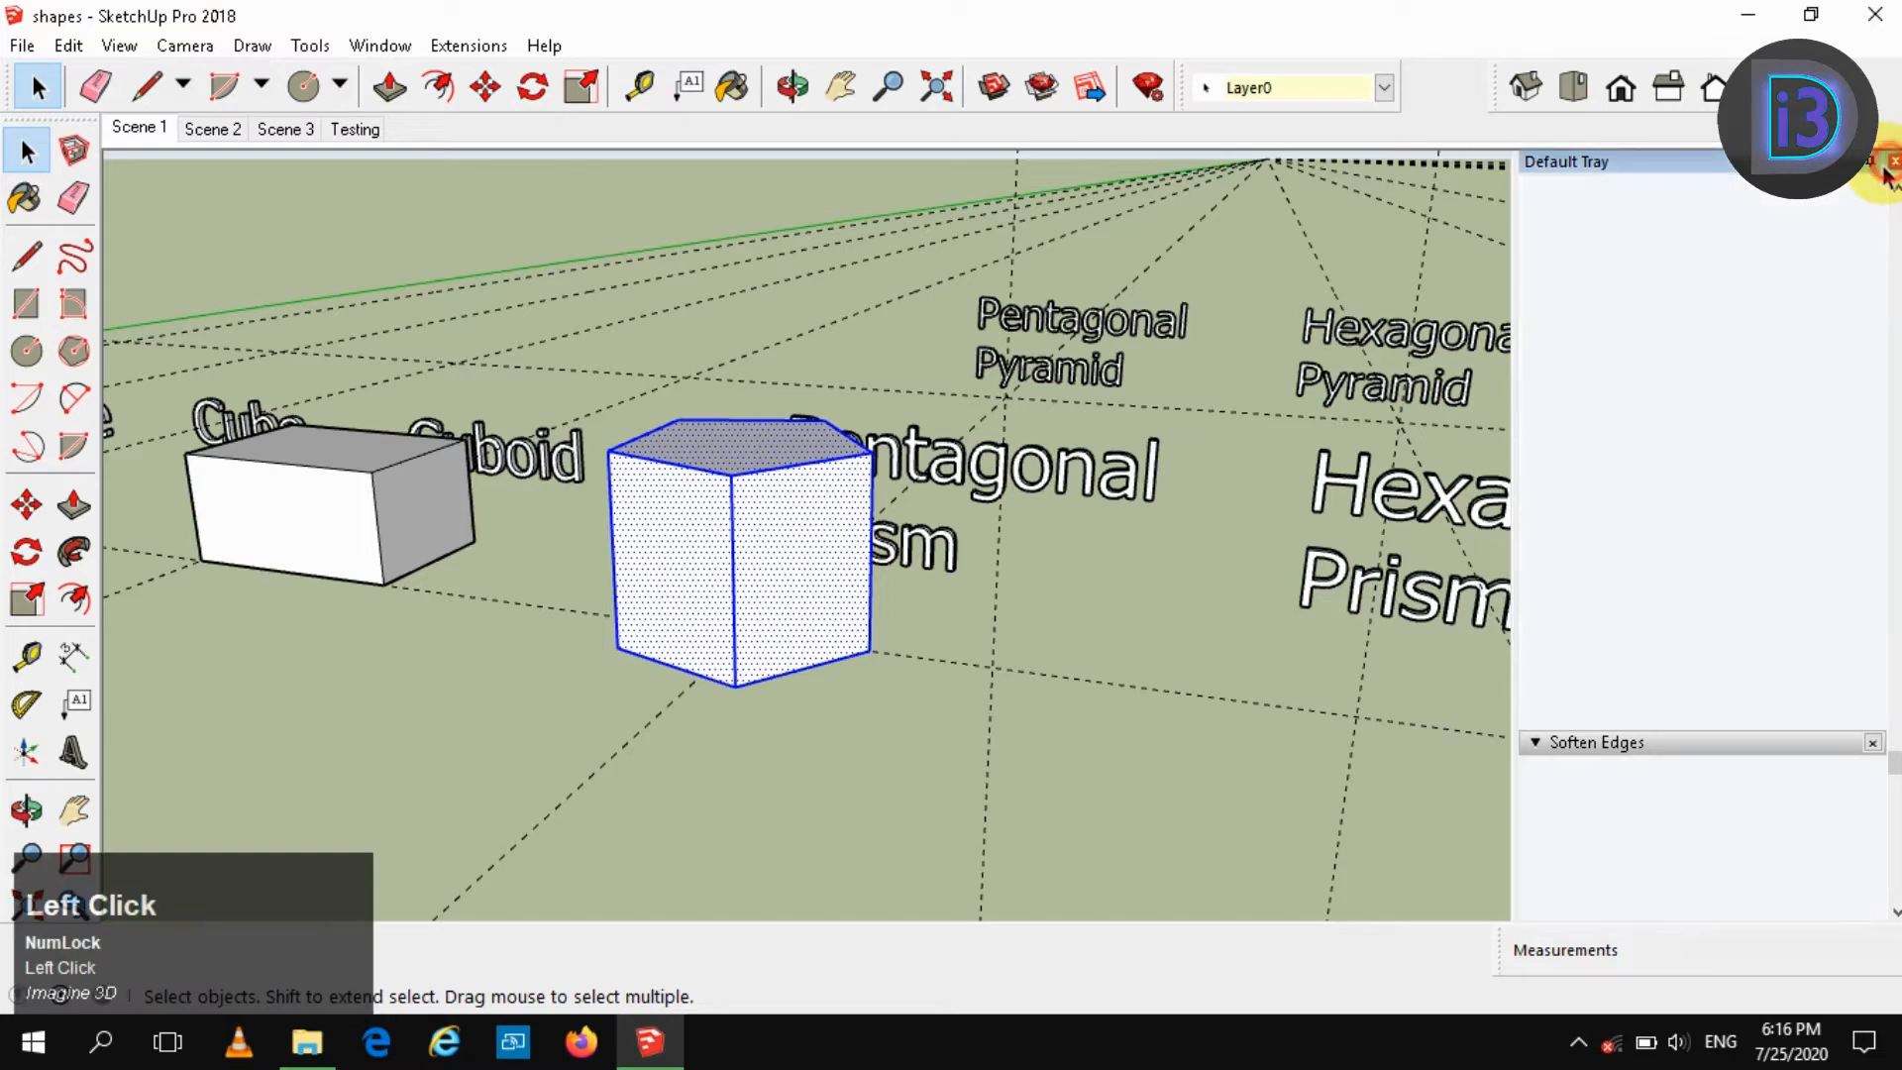
right_click(1048, 498)
left_click(1138, 738)
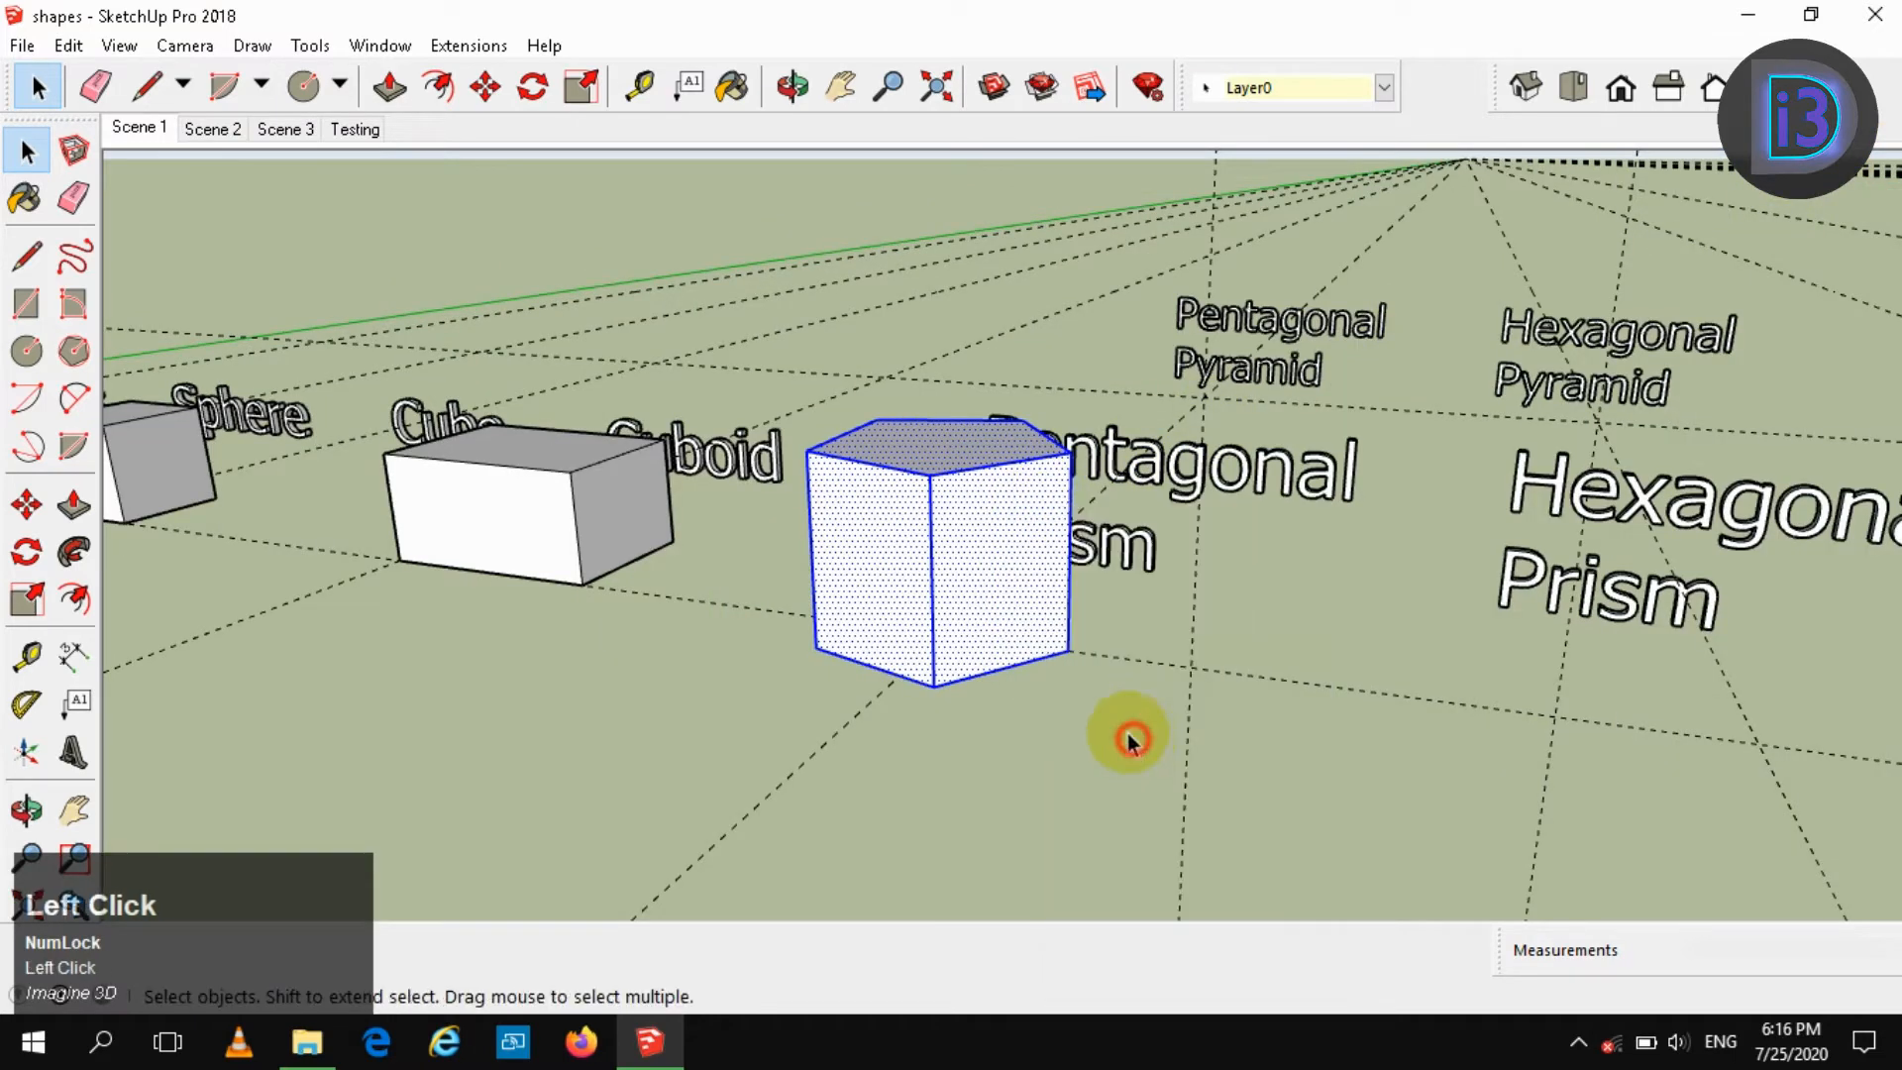
left_click(1087, 743)
Draw a six-sided circle centred on the guide intersection in front of the Hexagonal Prism label
middle_click_drag(951, 493, 607, 592)
middle_click_drag(1016, 592, 1023, 595)
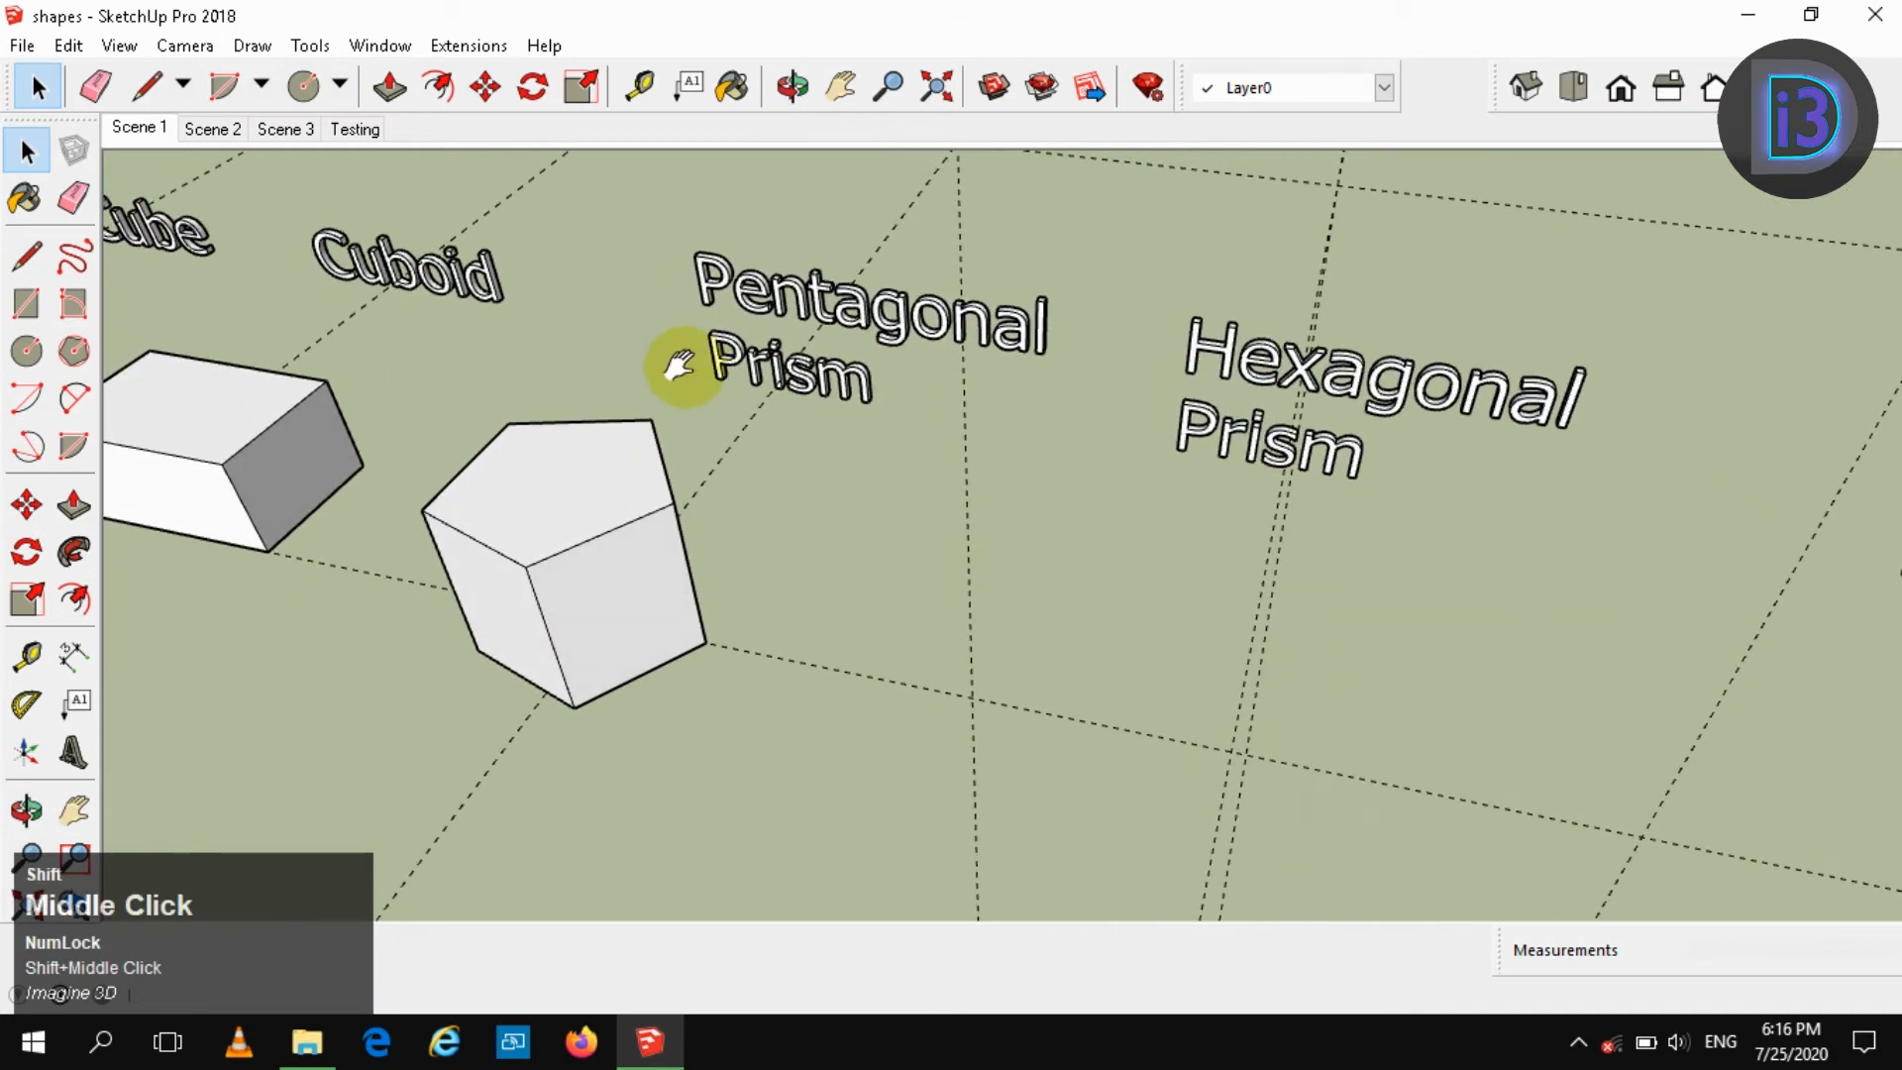
middle_click_drag(680, 367, 436, 263, "shift")
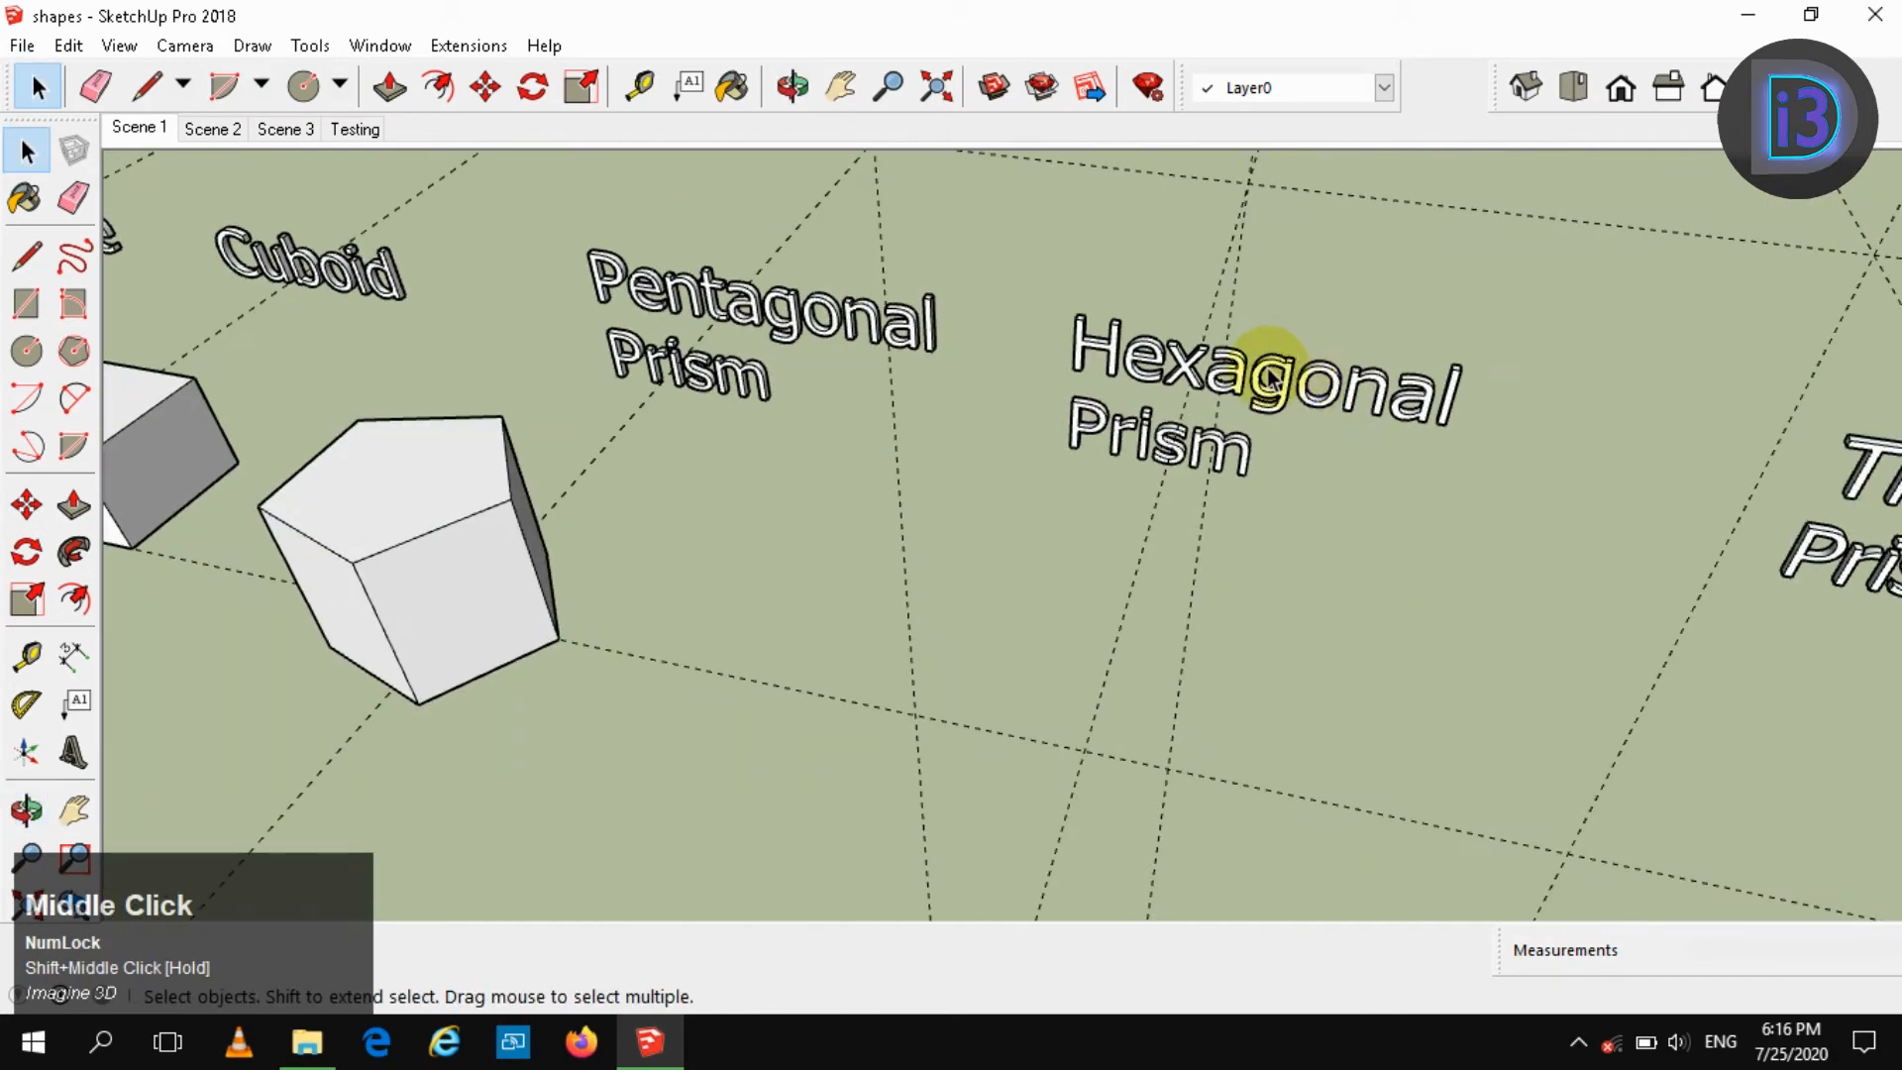
scroll(1274, 416, "down", 2)
middle_click_drag(1274, 416, 1159, 425, "shift")
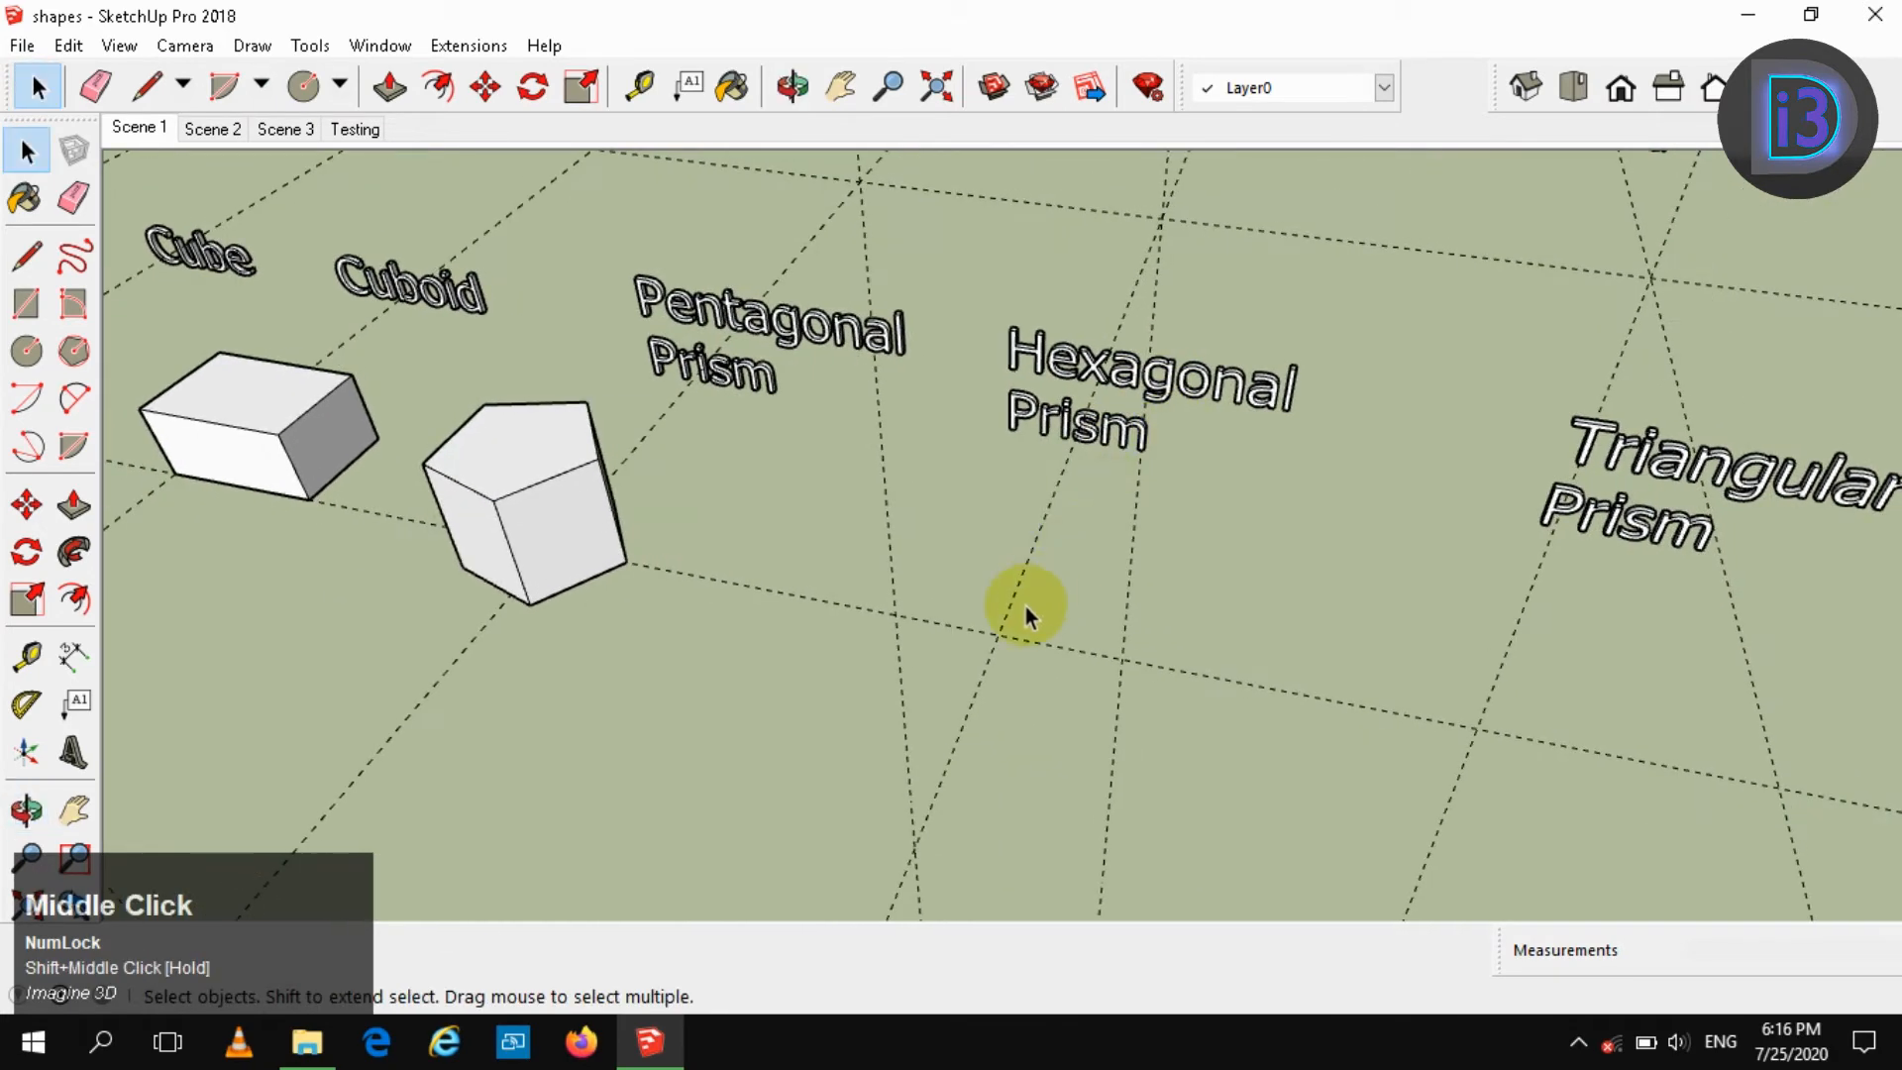
key("c")
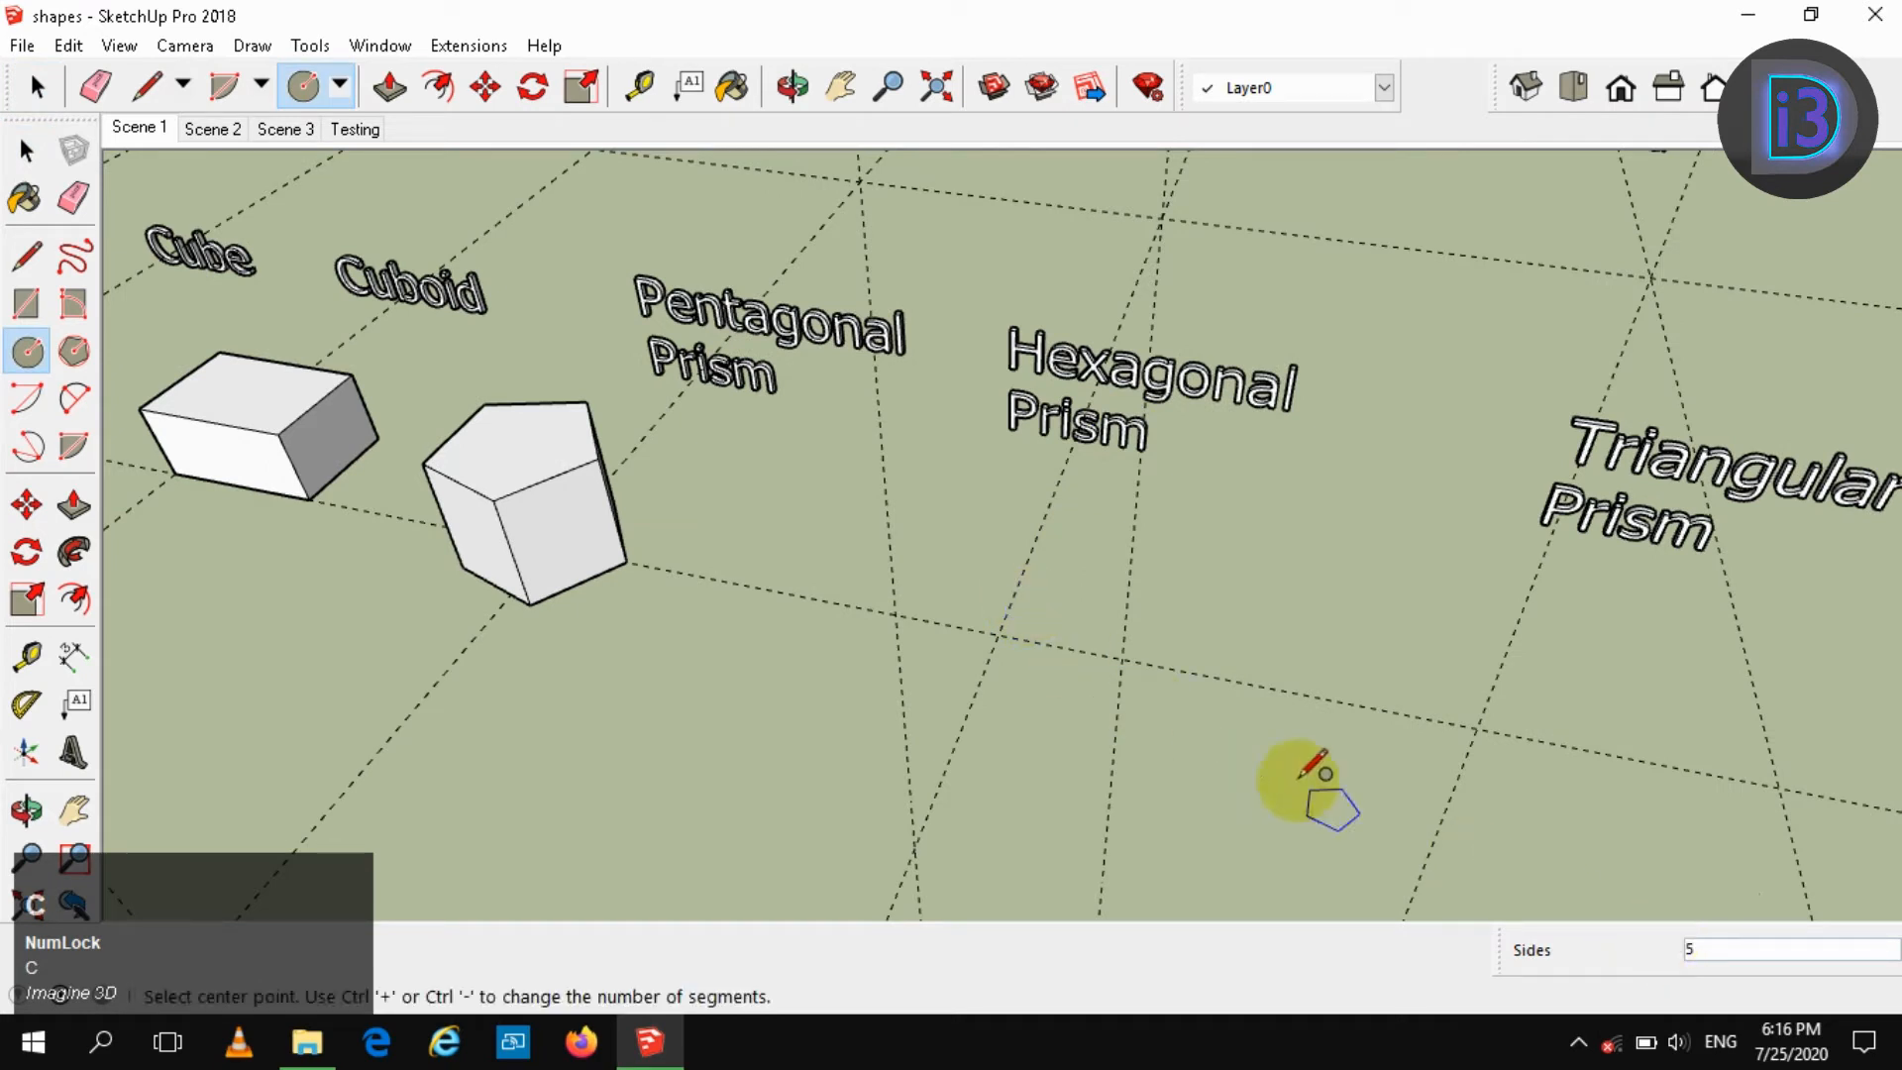
type("6")
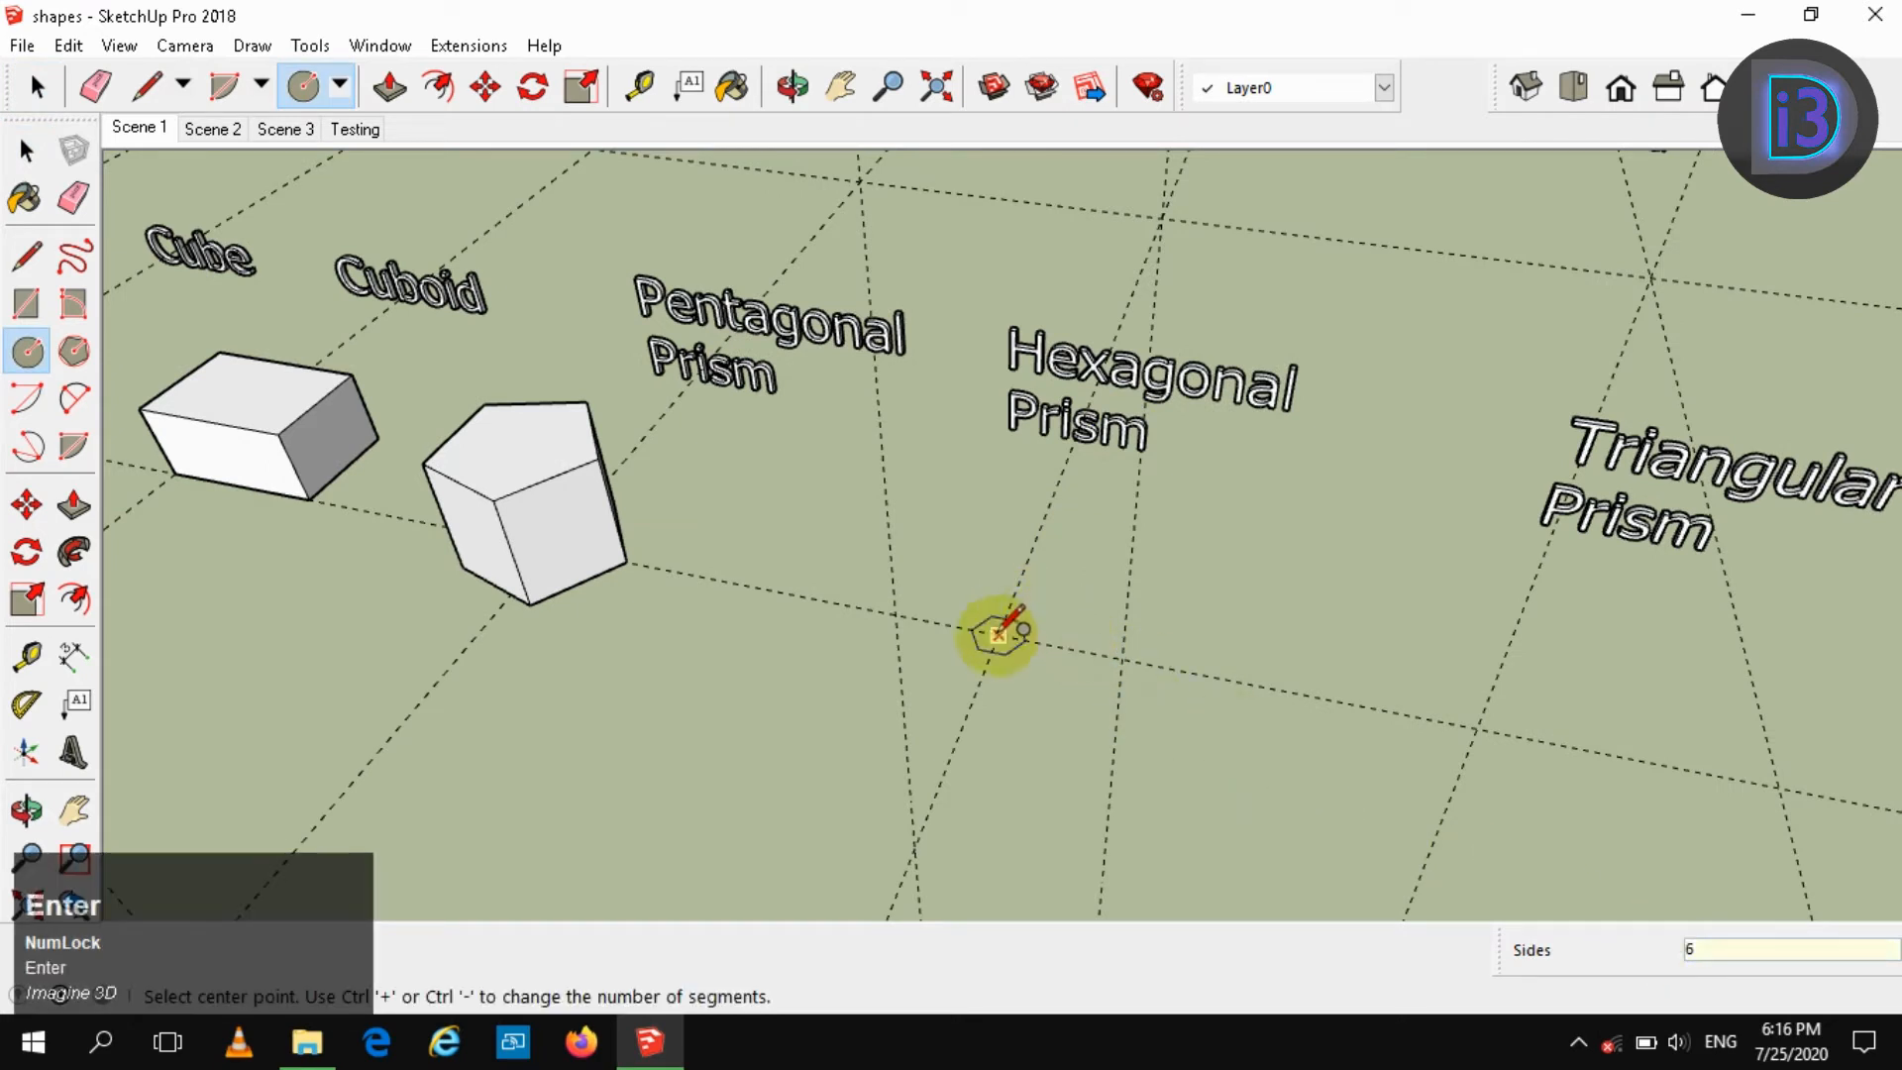
left_click(999, 634)
left_click(1108, 655)
key("space")
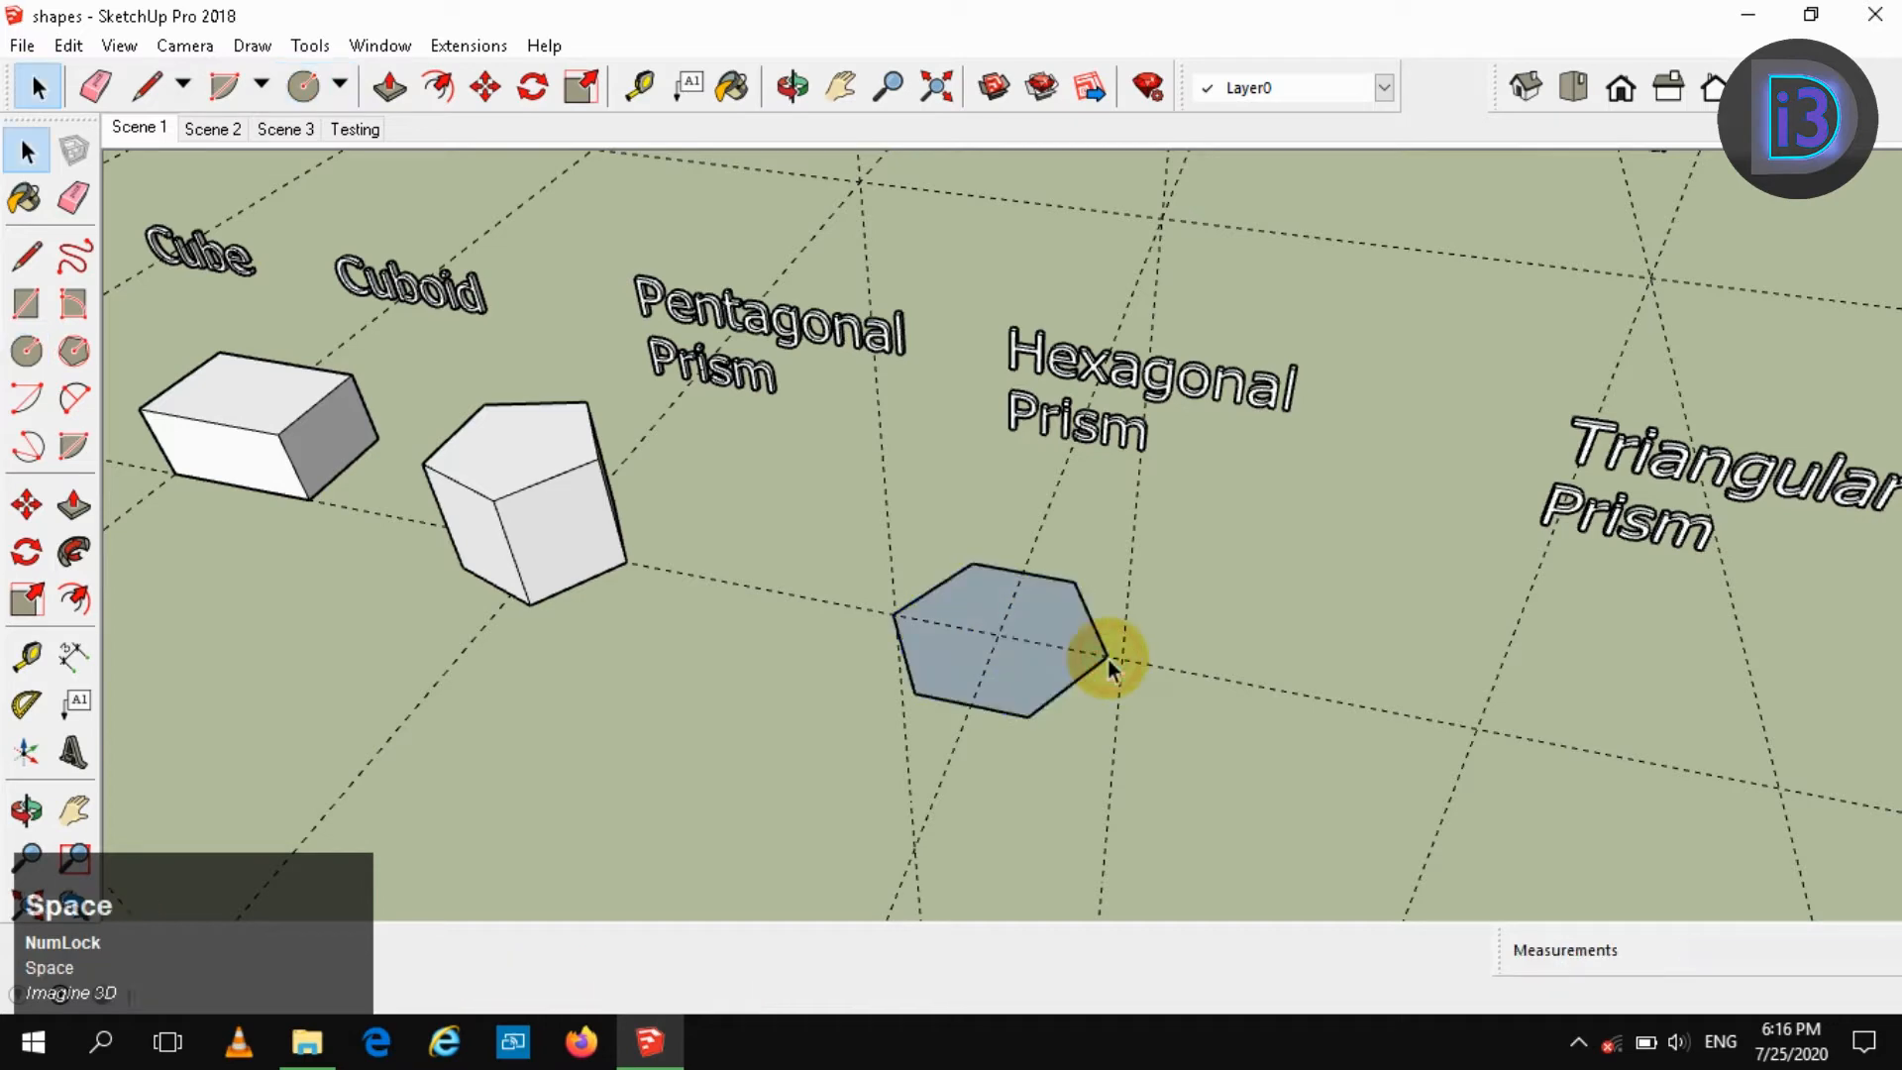
Extrude the hexagon upward about 5.5 m with Push/Pull
key("p")
left_click(1040, 634)
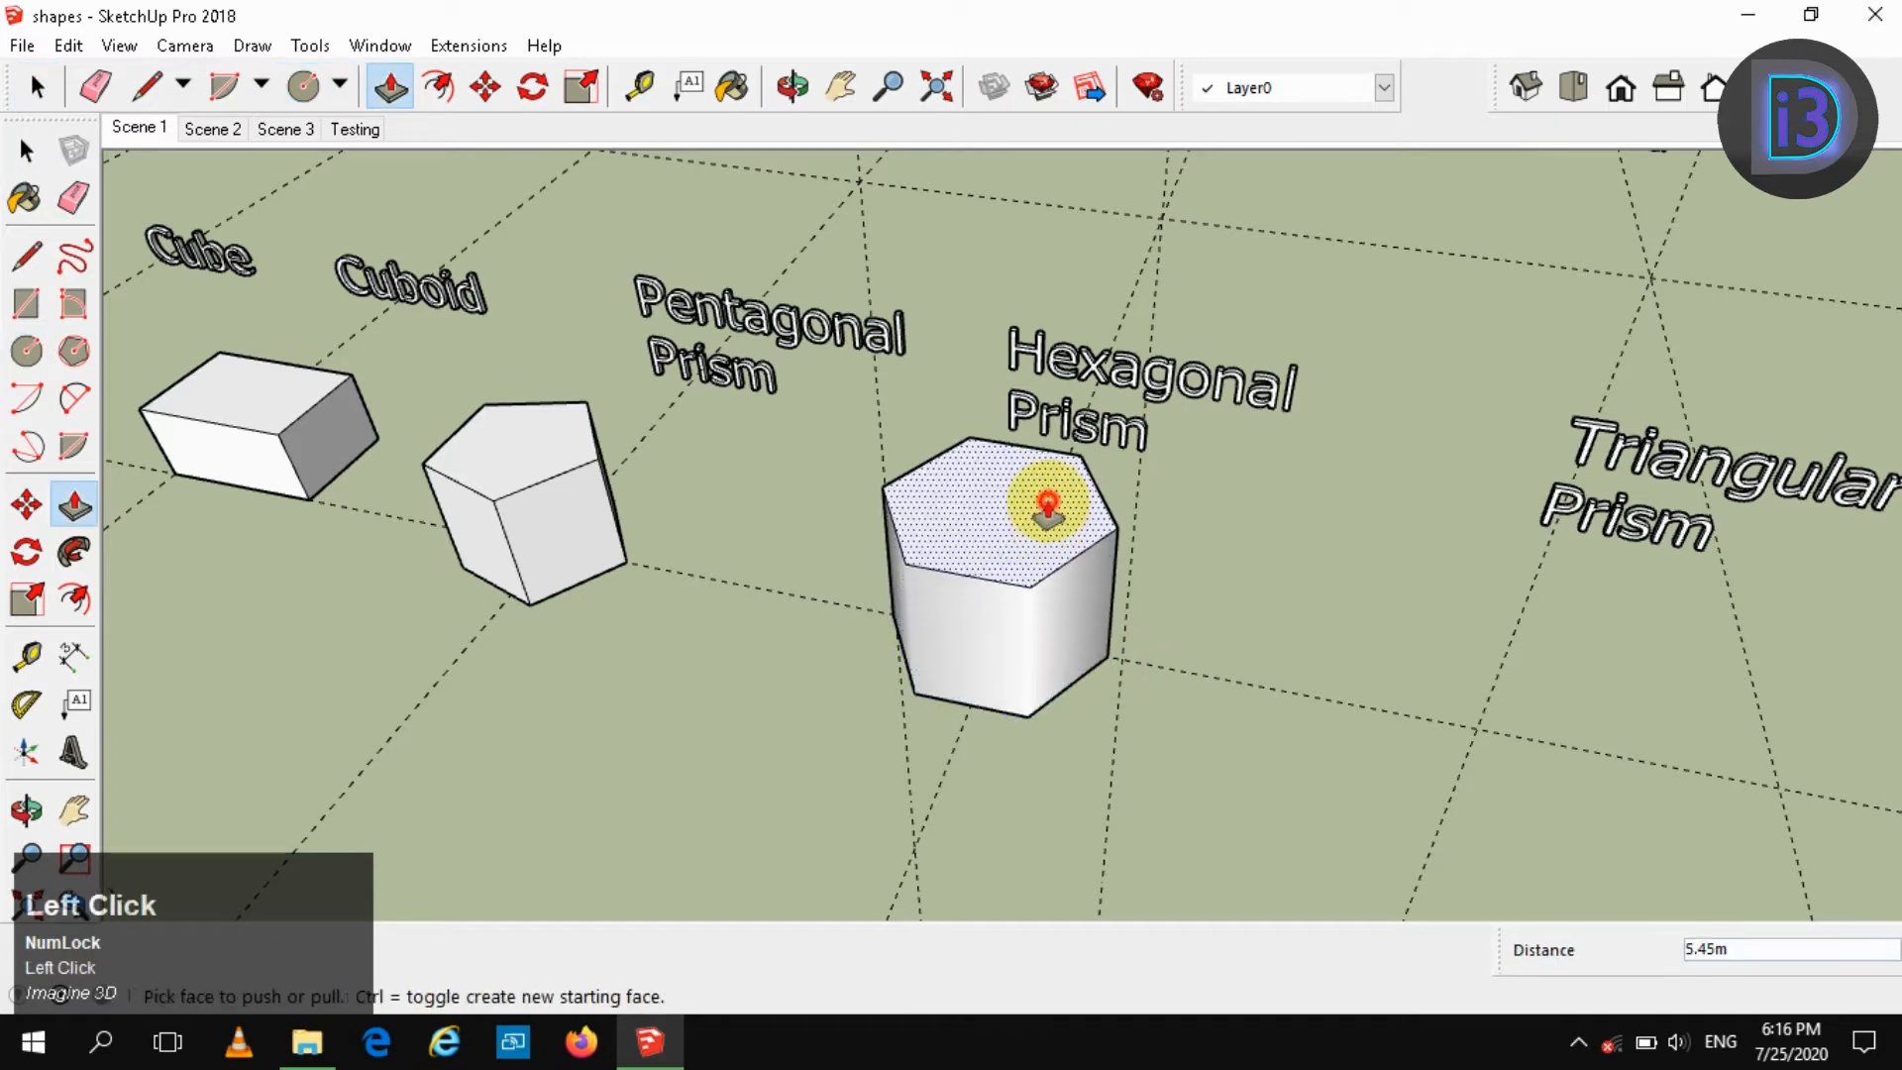
left_click(1038, 573)
Select the whole hexagonal prism, apply Soften/Smooth Edges to it and make it a group
triple_click(1037, 574)
right_click(1037, 575)
left_click(1104, 515)
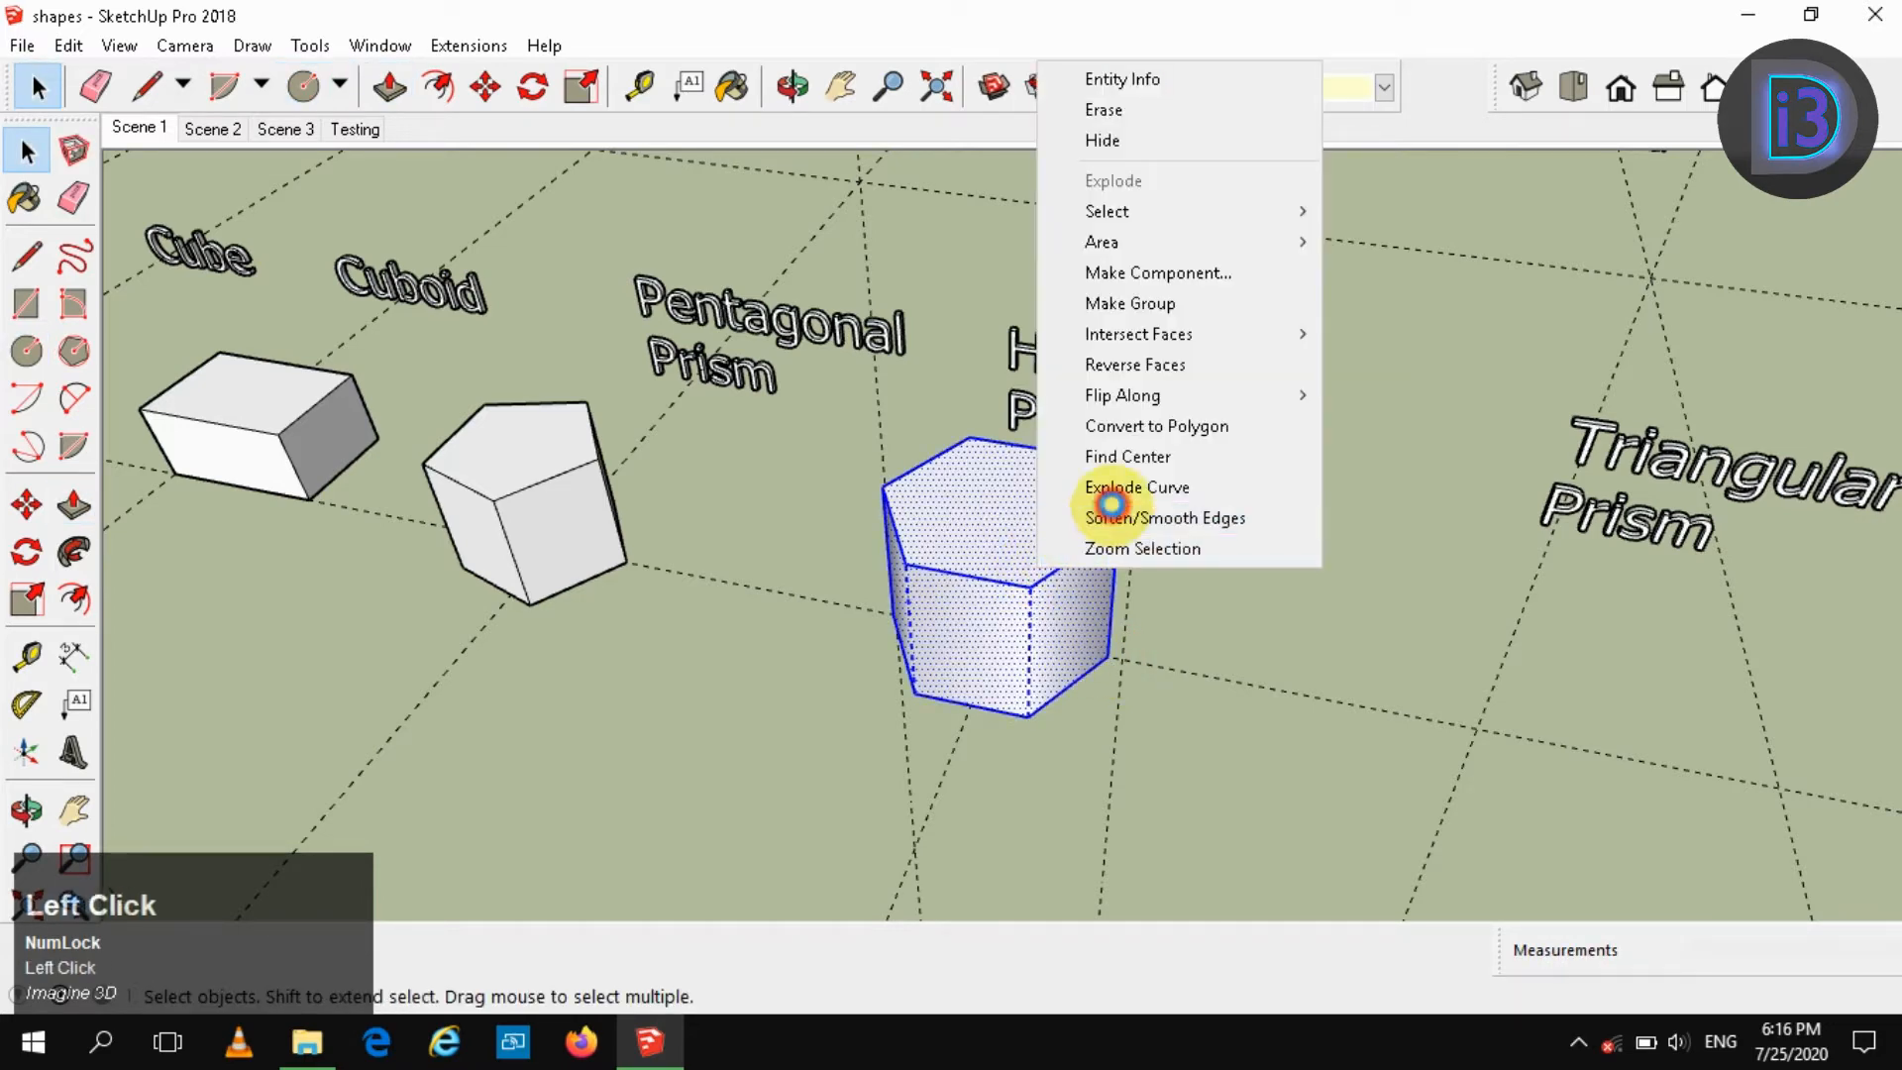
left_click(1893, 162)
right_click(1002, 551)
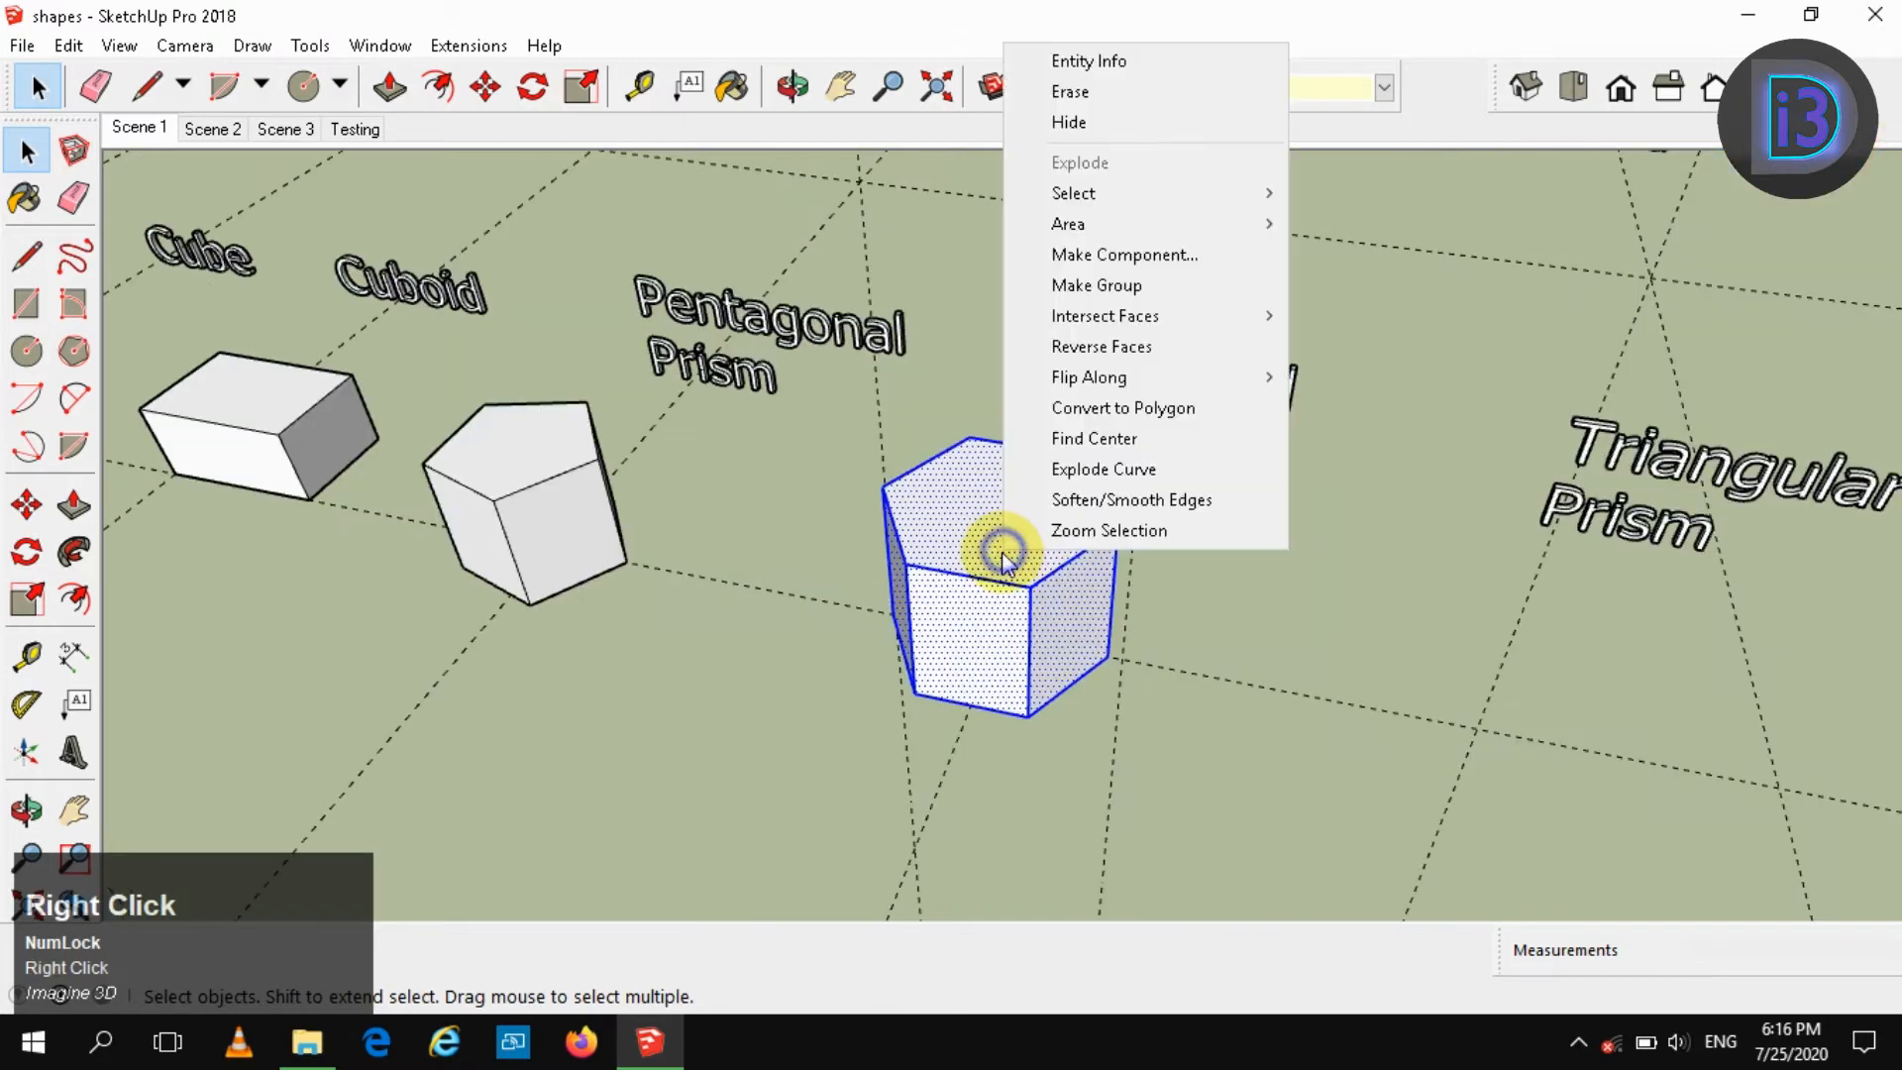
left_click(1138, 280)
scroll(1031, 574, "down", 3)
left_click(1210, 607)
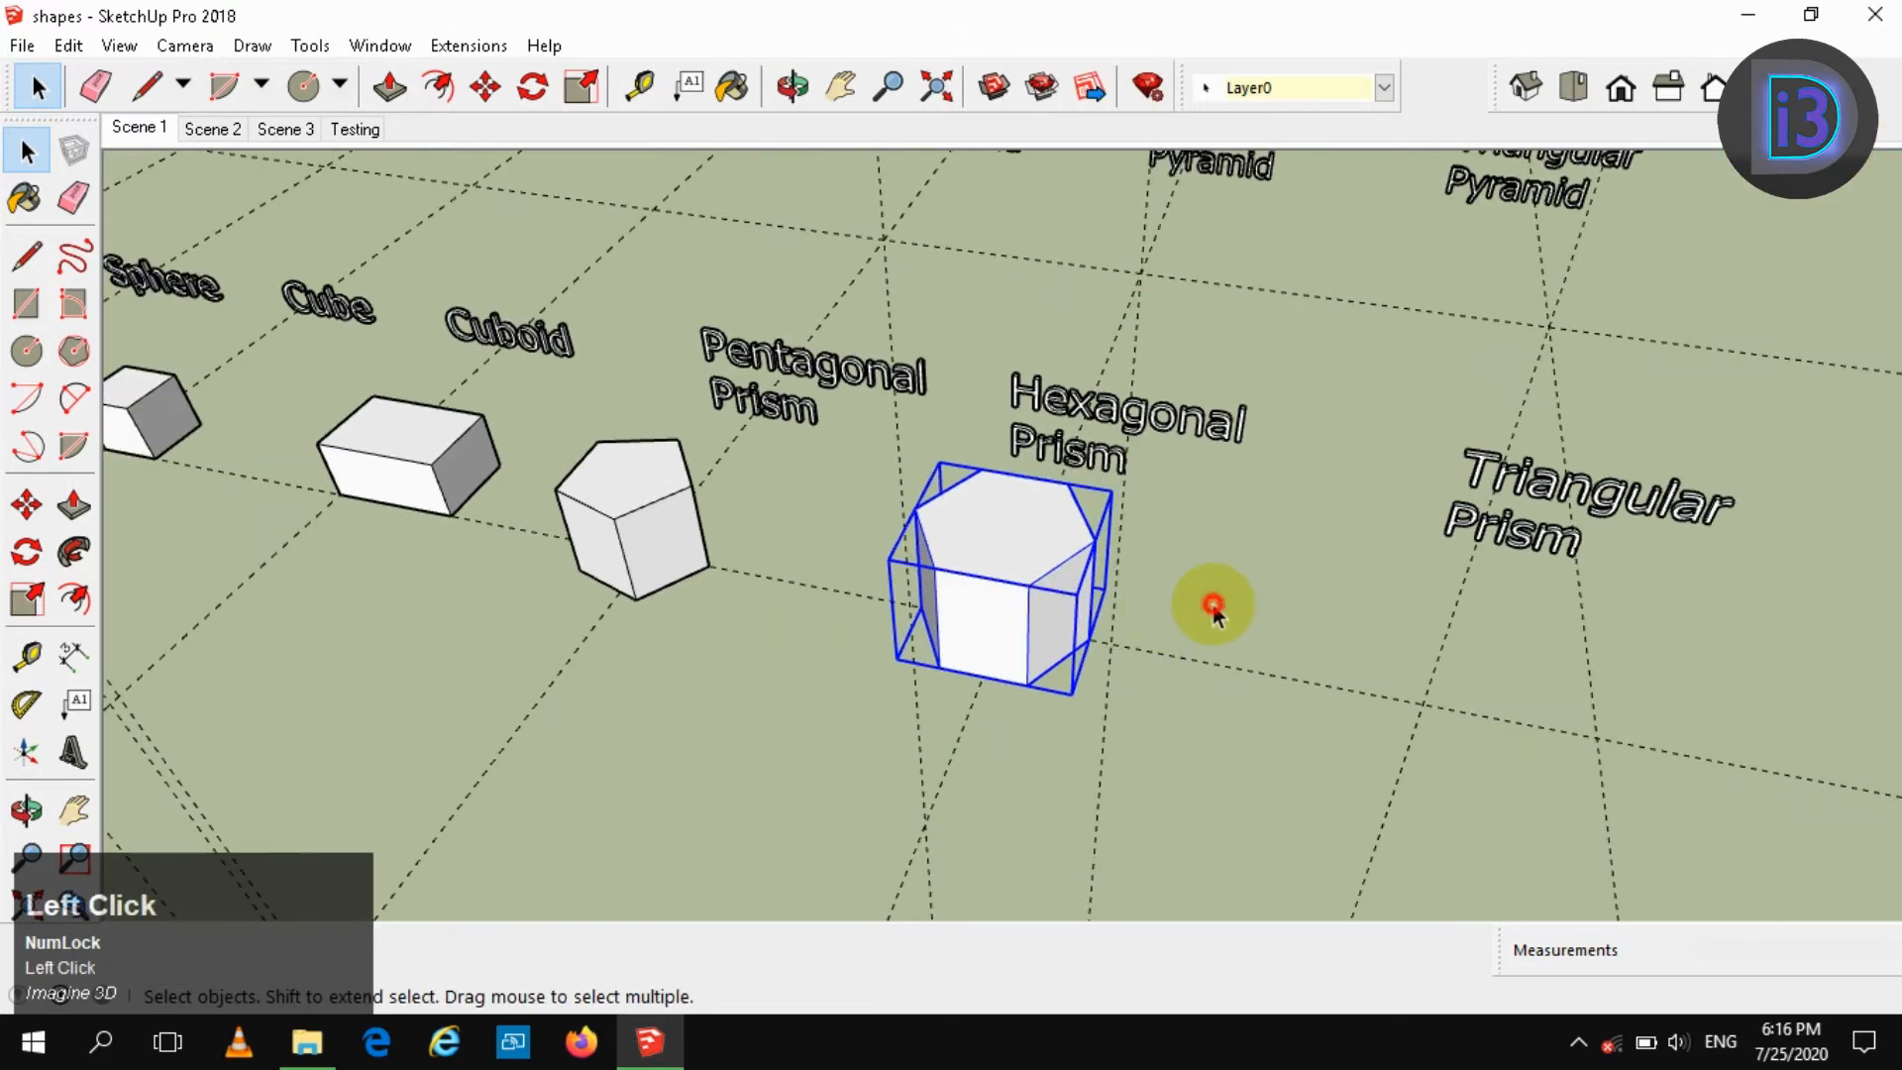
Draw a three-sided circle with a radius of about 4 m, centred on the guide intersection in front of the Triangular Prism label
middle_click_drag(1209, 607, 711, 560, "shift")
middle_click_drag(1003, 574, 953, 555)
key("c")
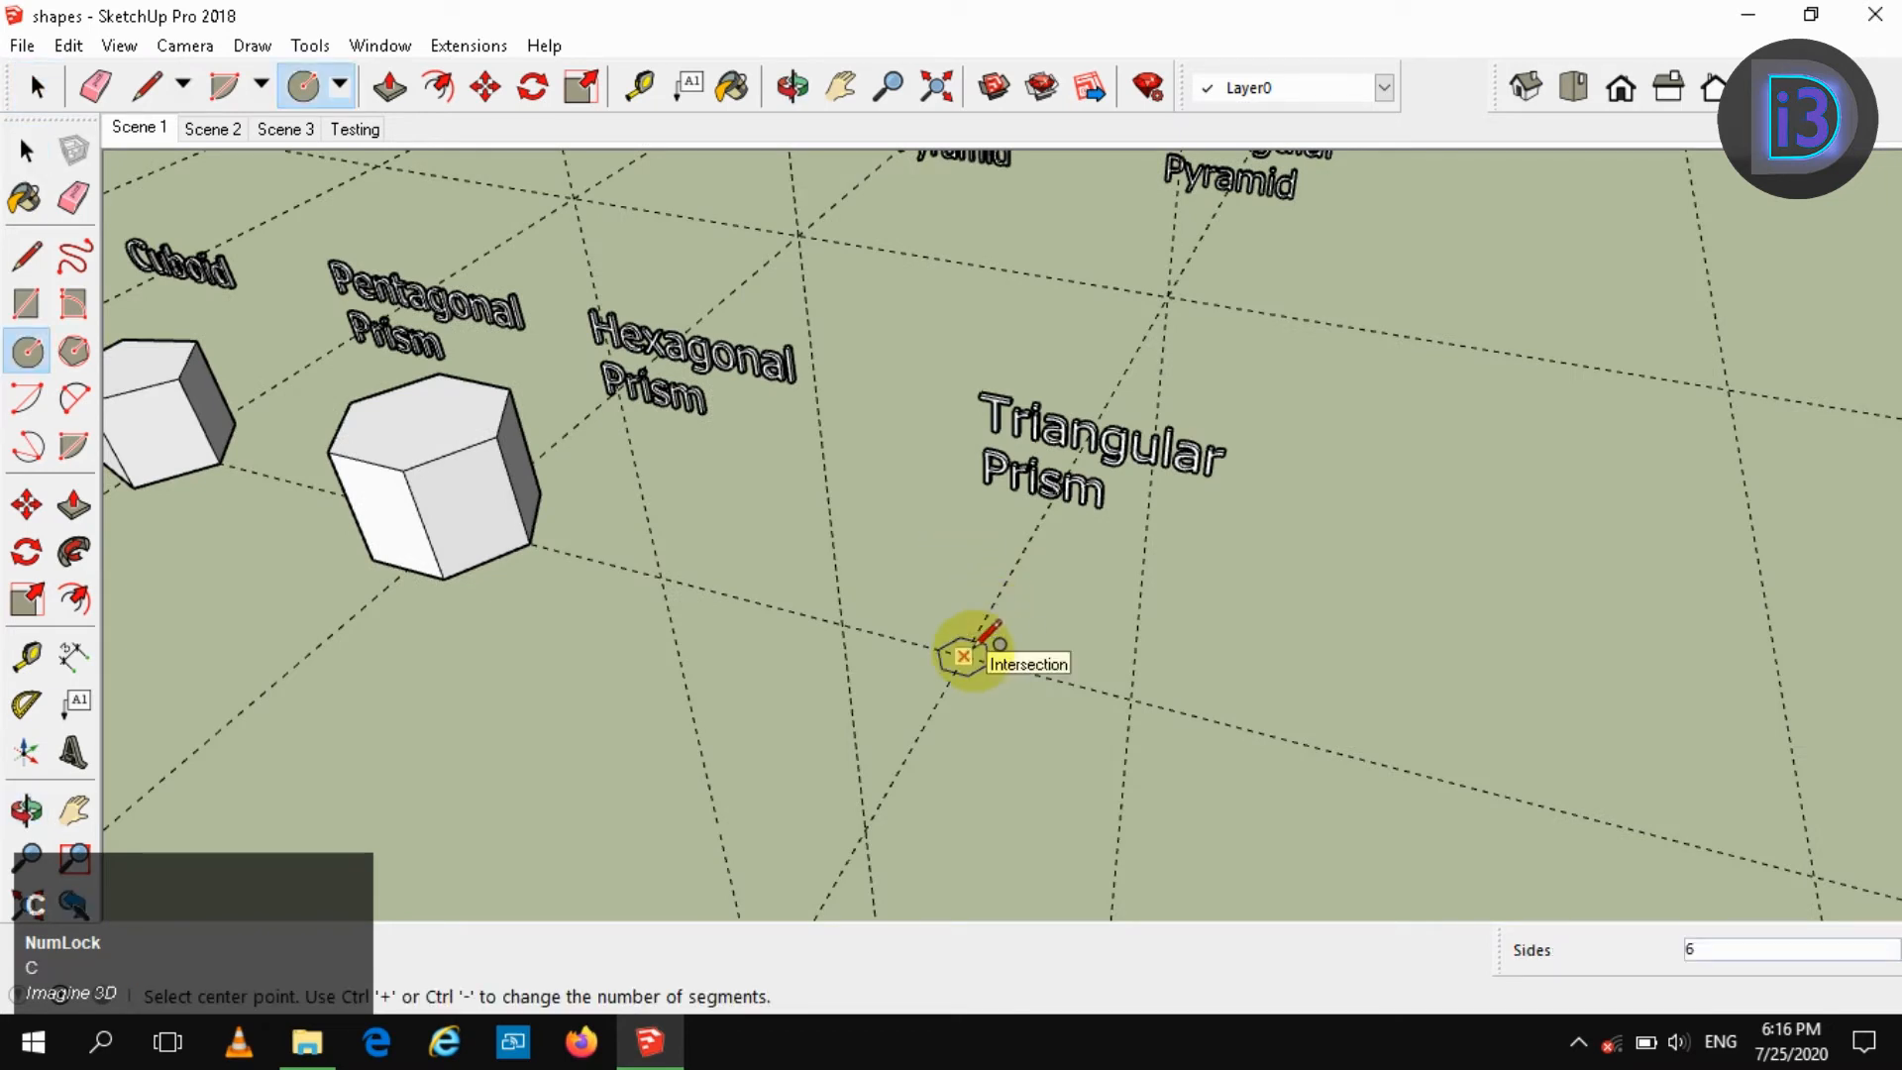
left_click(963, 656)
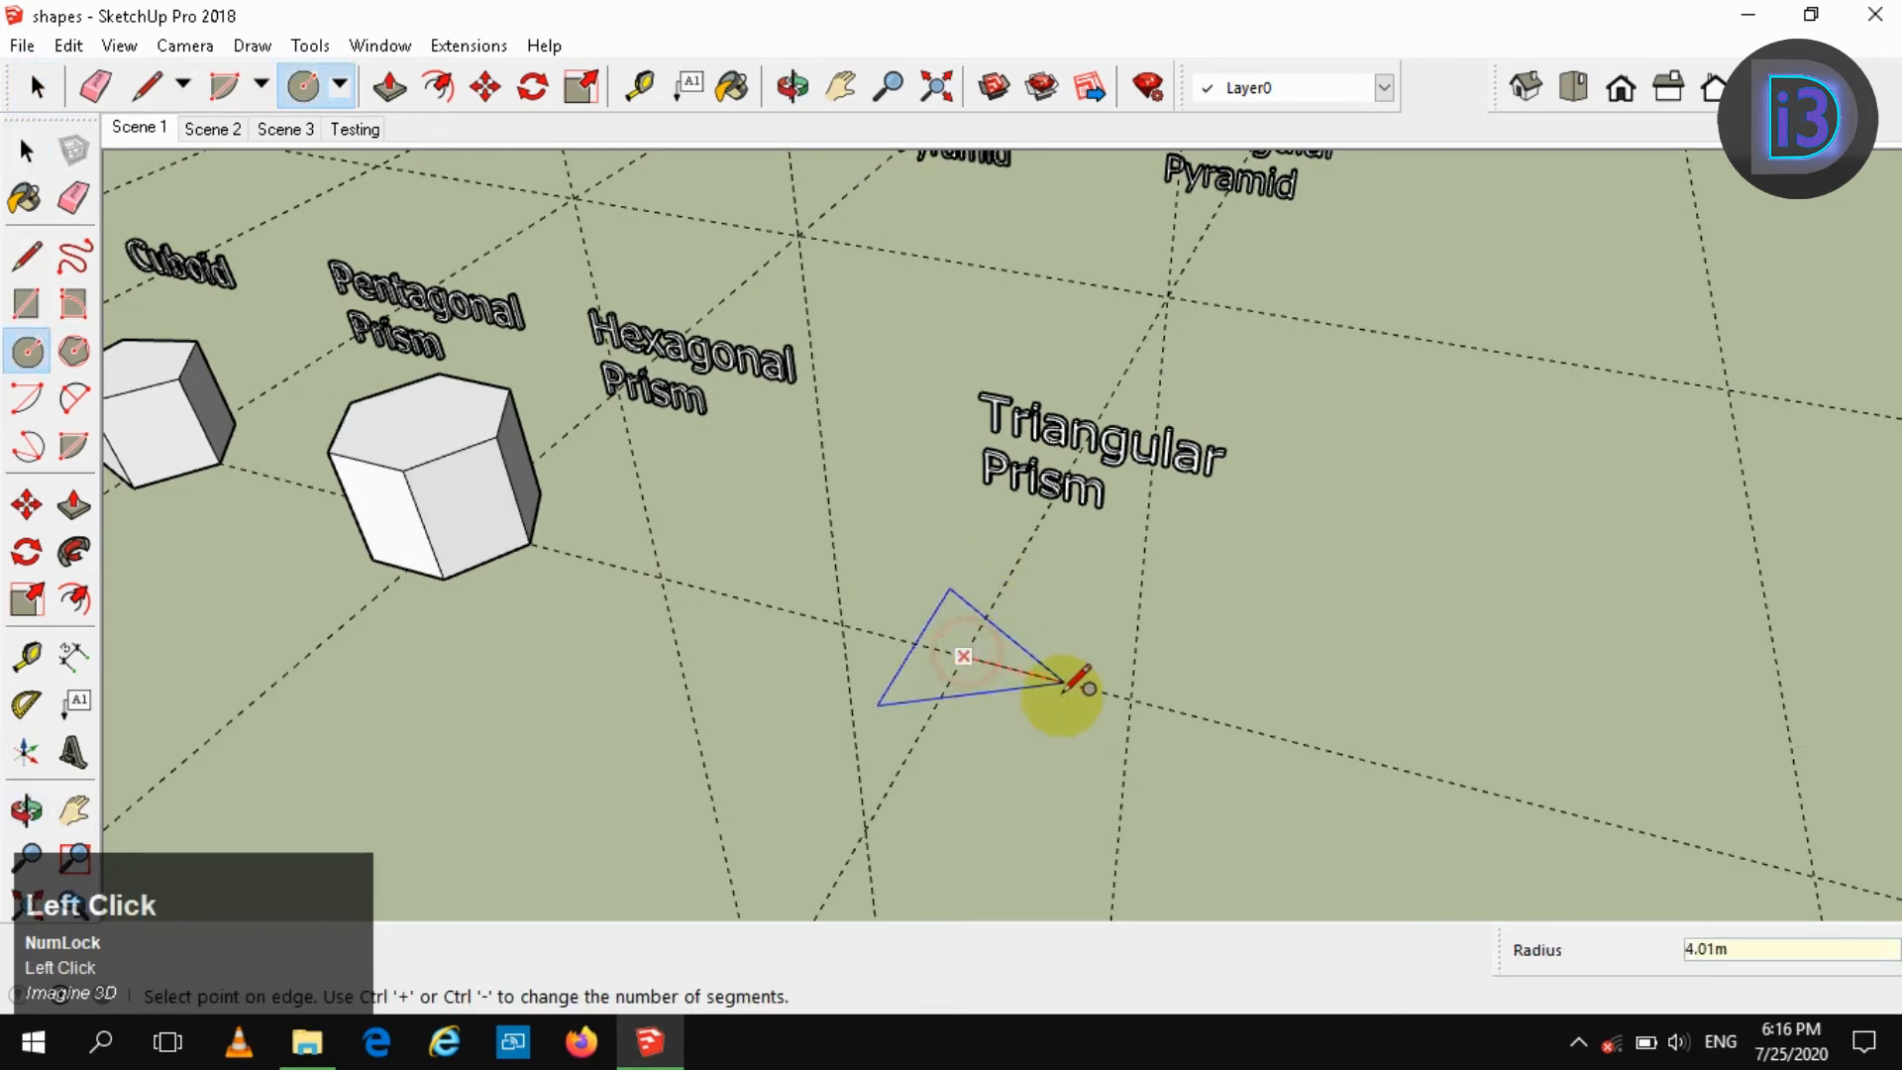
left_click(1063, 693)
key("space")
Extrude the triangle upward into a prism with Push/Pull
key("p")
left_click(1003, 639)
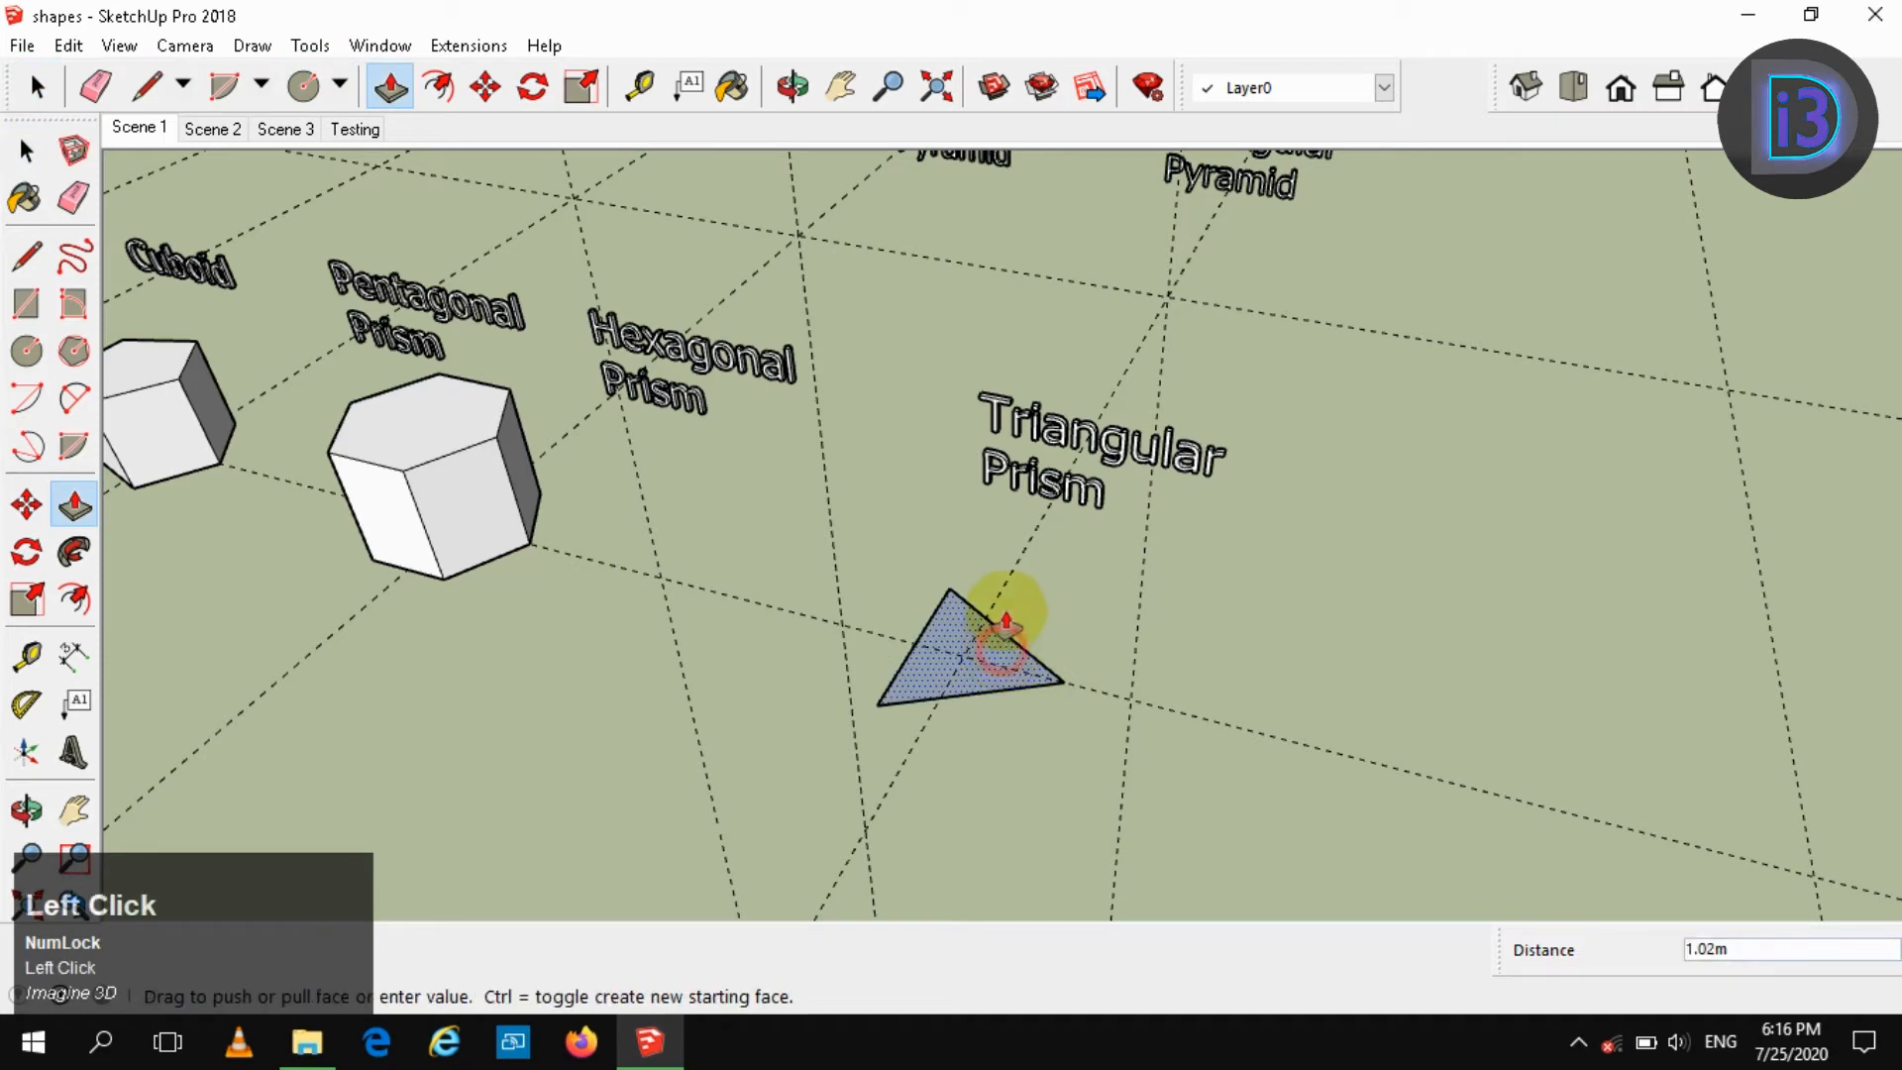
key("space")
Apply Soften/Smooth Edges at 20 degrees to the whole triangular prism and make it a group
triple_click(974, 608)
right_click(978, 611)
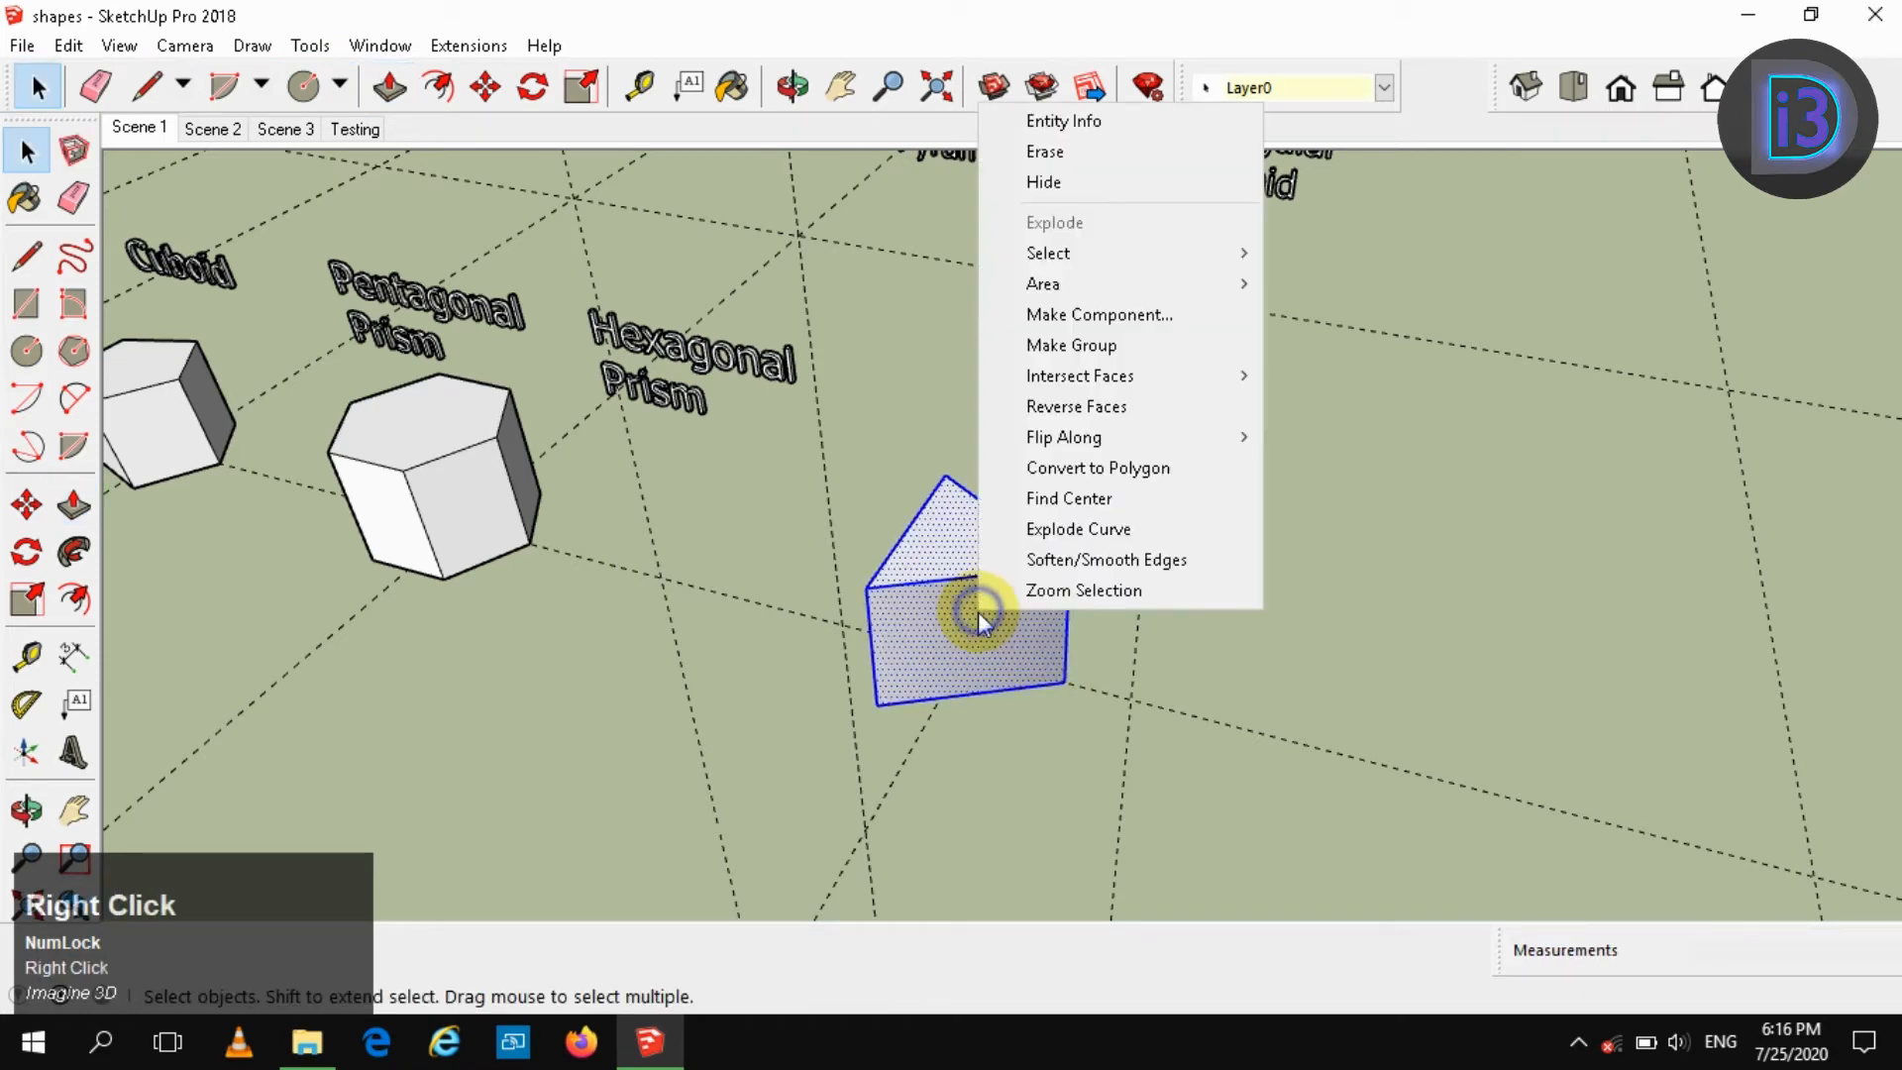
left_click(1080, 561)
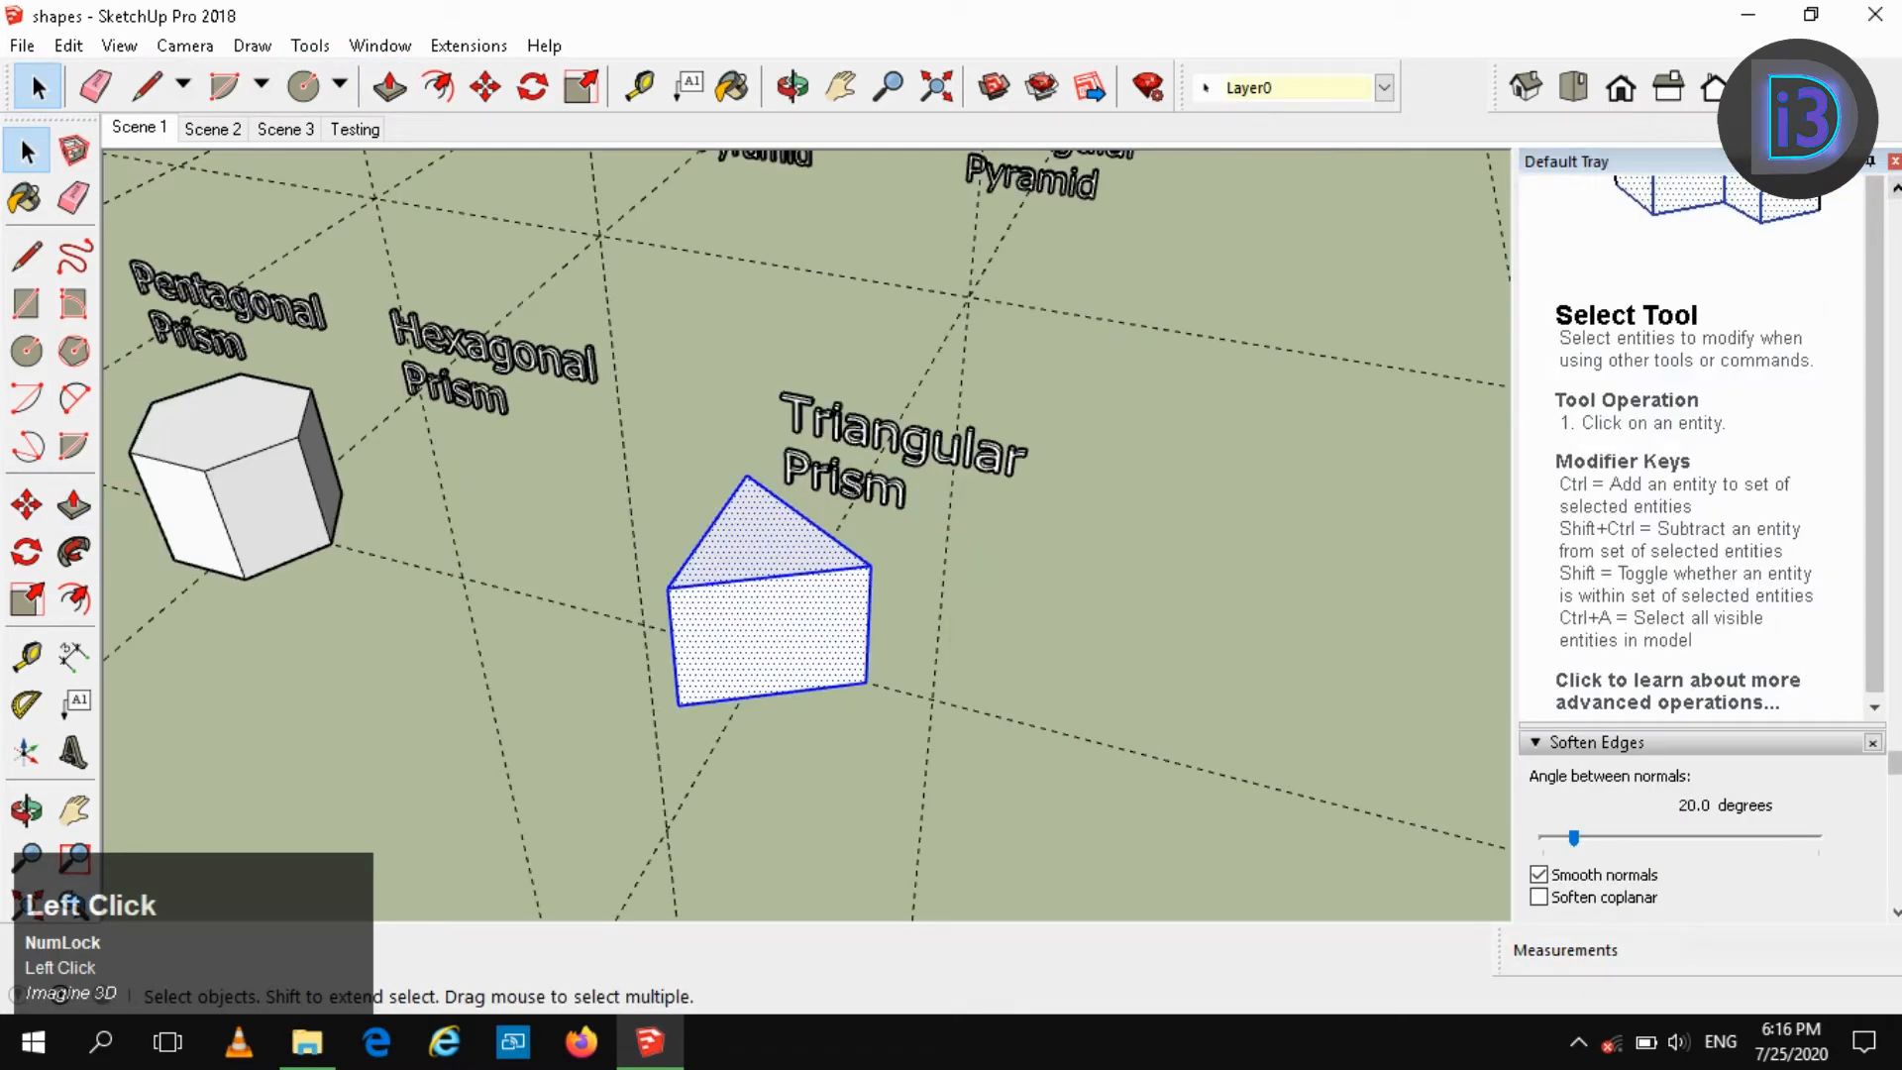
left_click(1894, 161)
right_click(1016, 567)
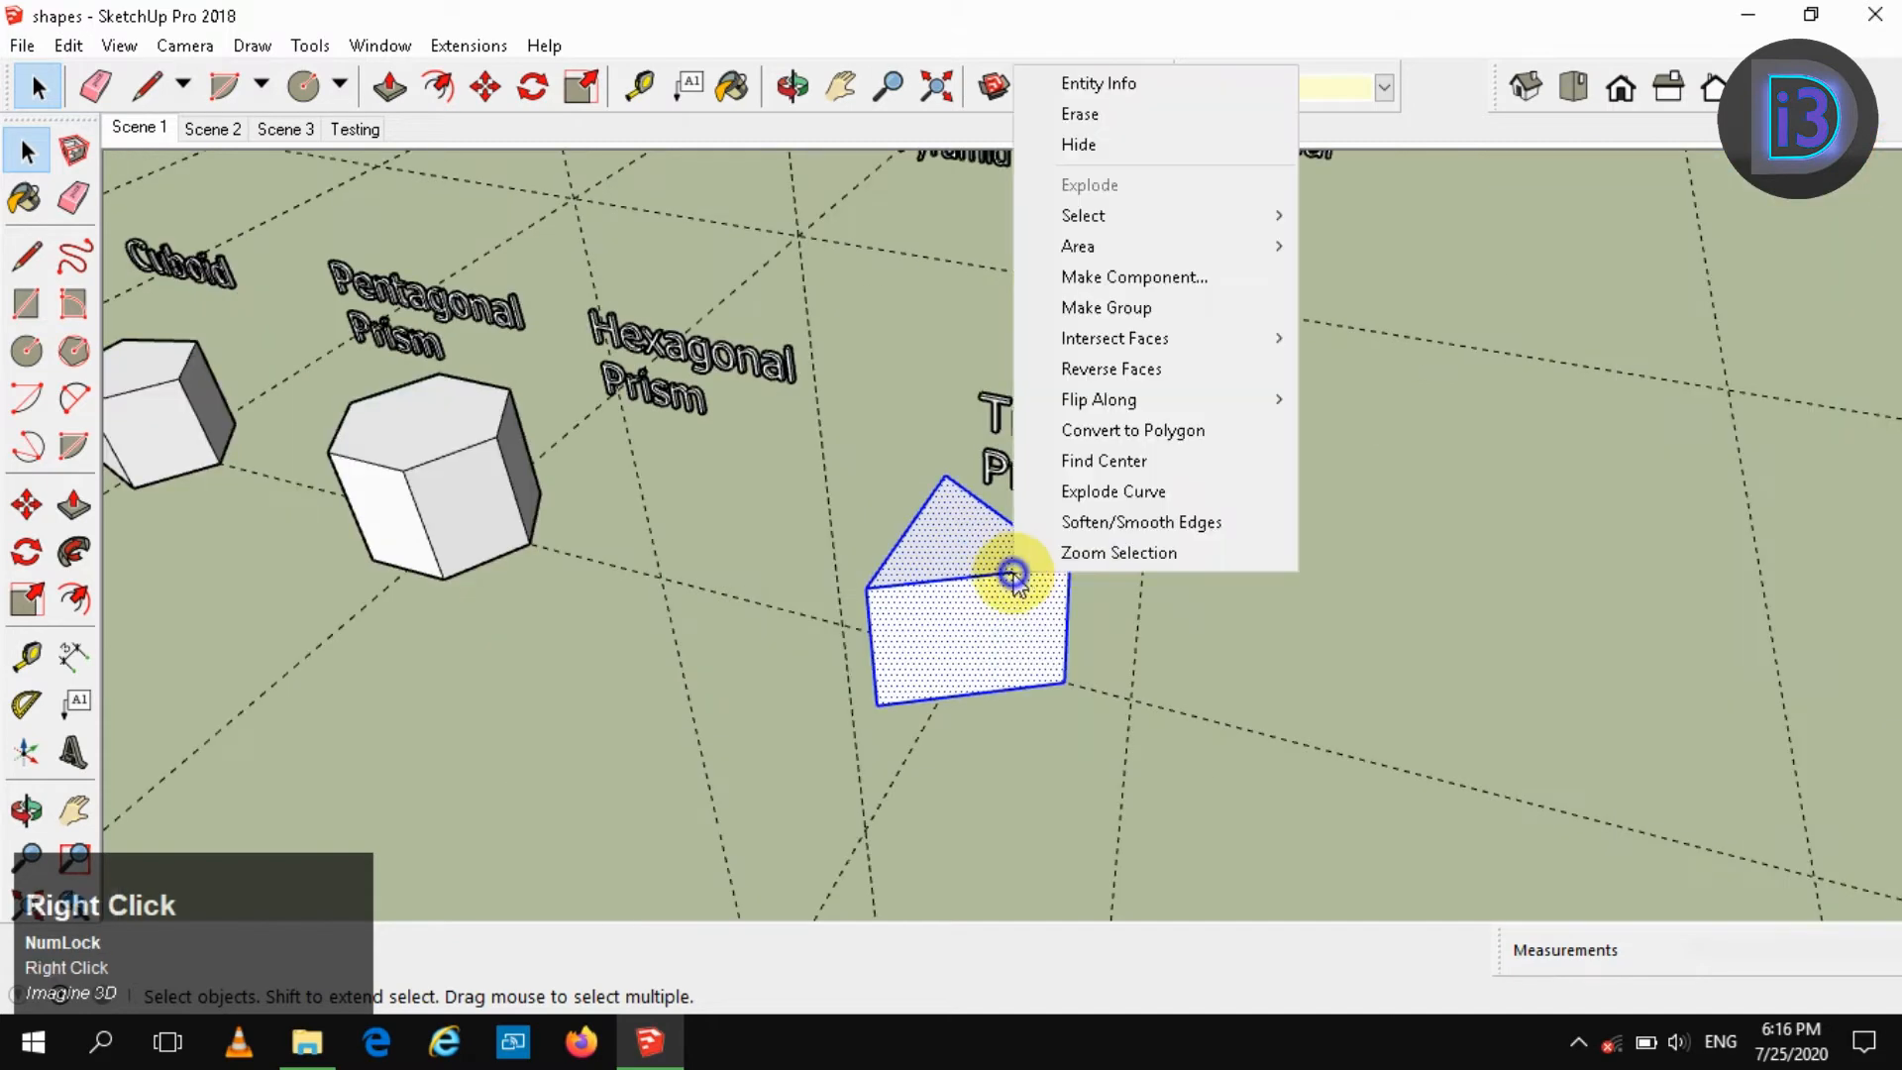
left_click(1140, 313)
left_click(1145, 619)
Draw a five-sided circle with a radius of about 3.7 m, centred on the guide intersection in front of the Pentagonal Pyramid label
scroll(926, 595, "up", 2)
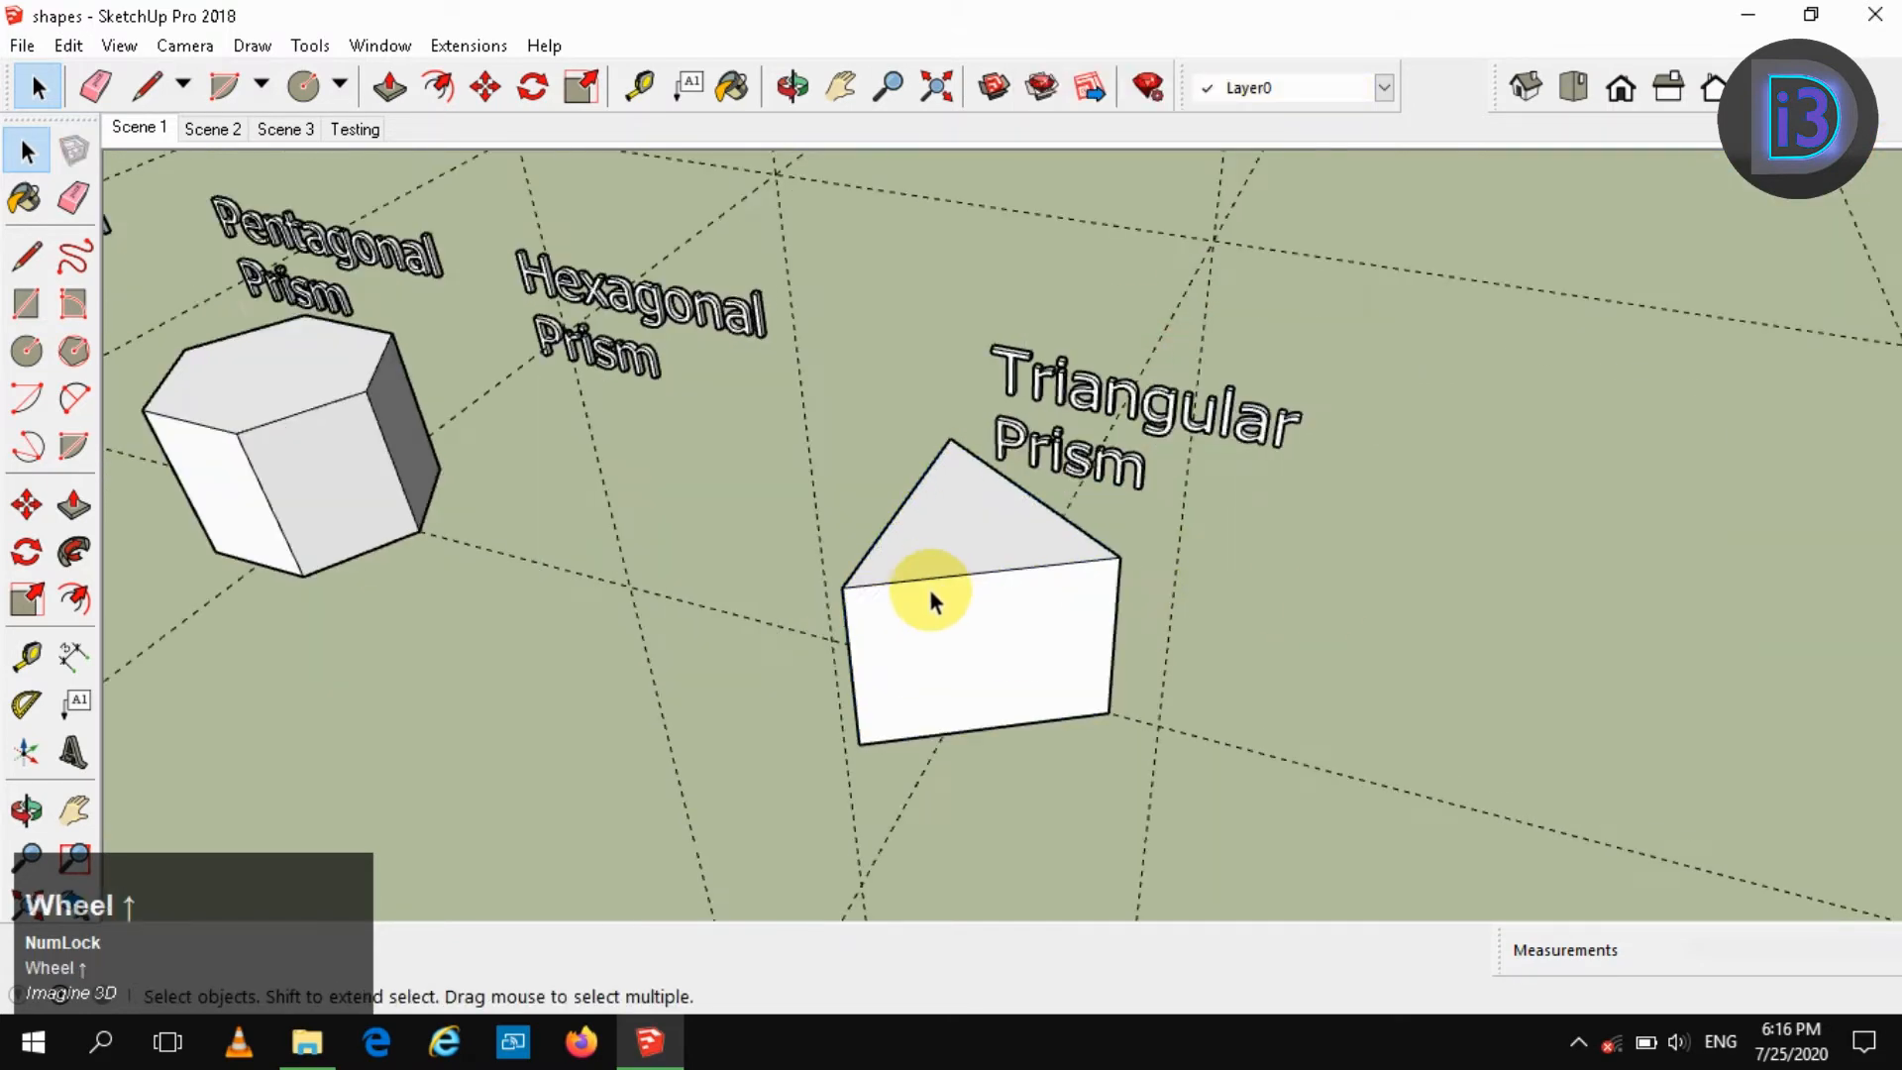
middle_click_drag(925, 594, 1110, 520)
scroll(1110, 520, "down", 5)
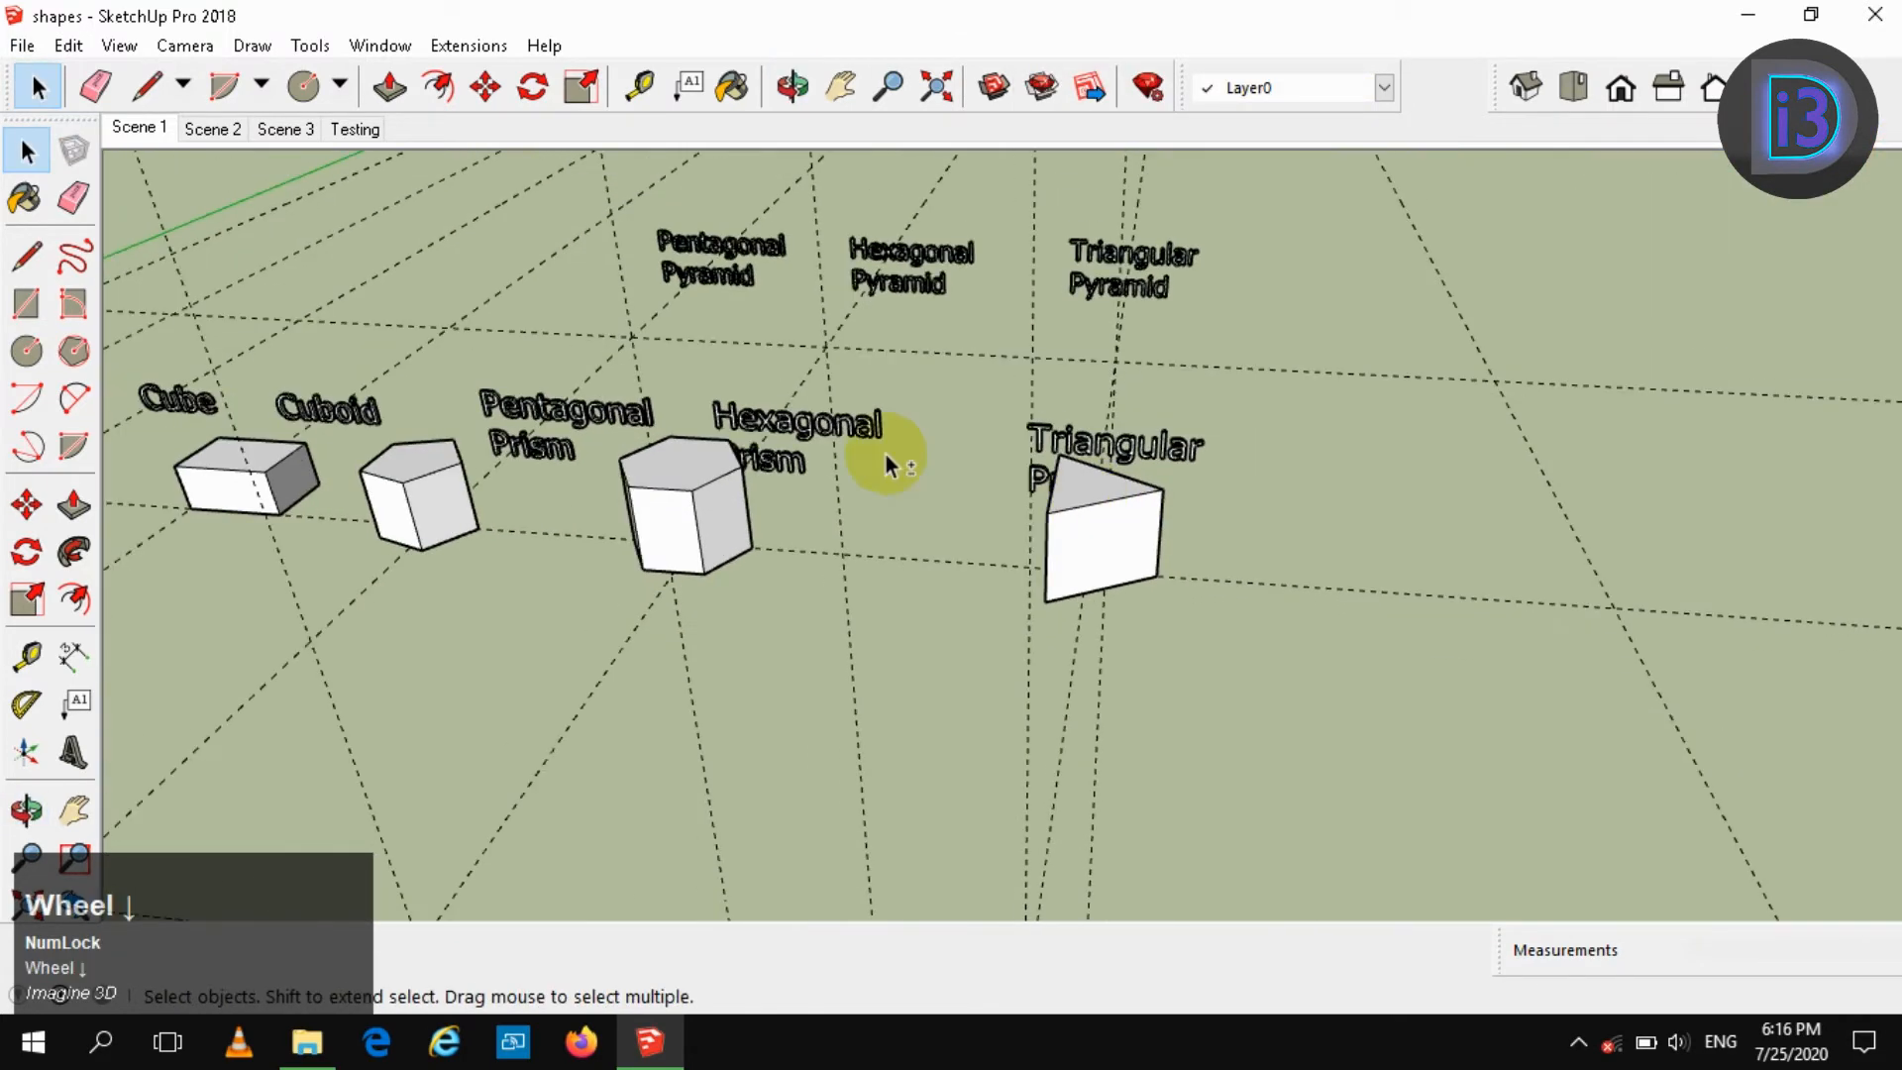
middle_click_drag(886, 455, 1219, 620, "shift")
scroll(1011, 411, "up", 1)
scroll(1001, 404, "up", 5)
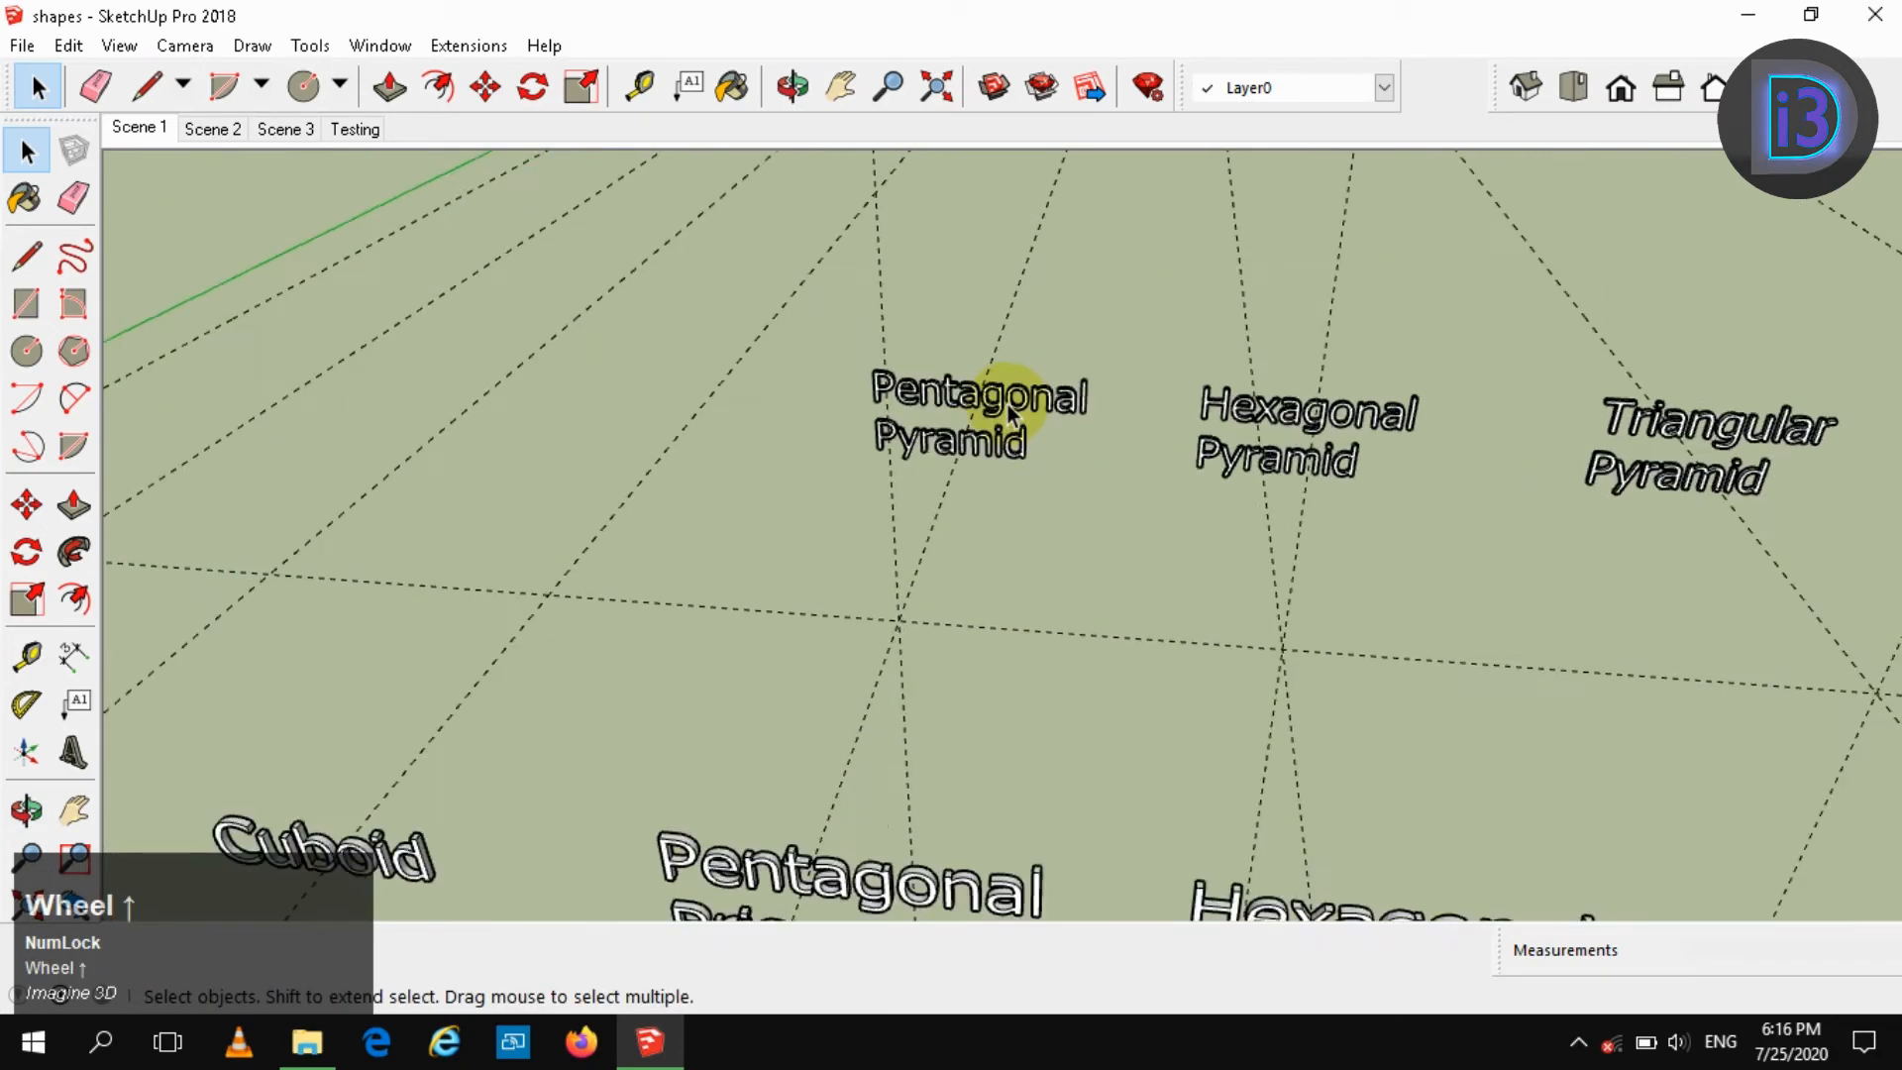
middle_click_drag(1001, 403, 1028, 346)
scroll(1192, 321, "down", 2)
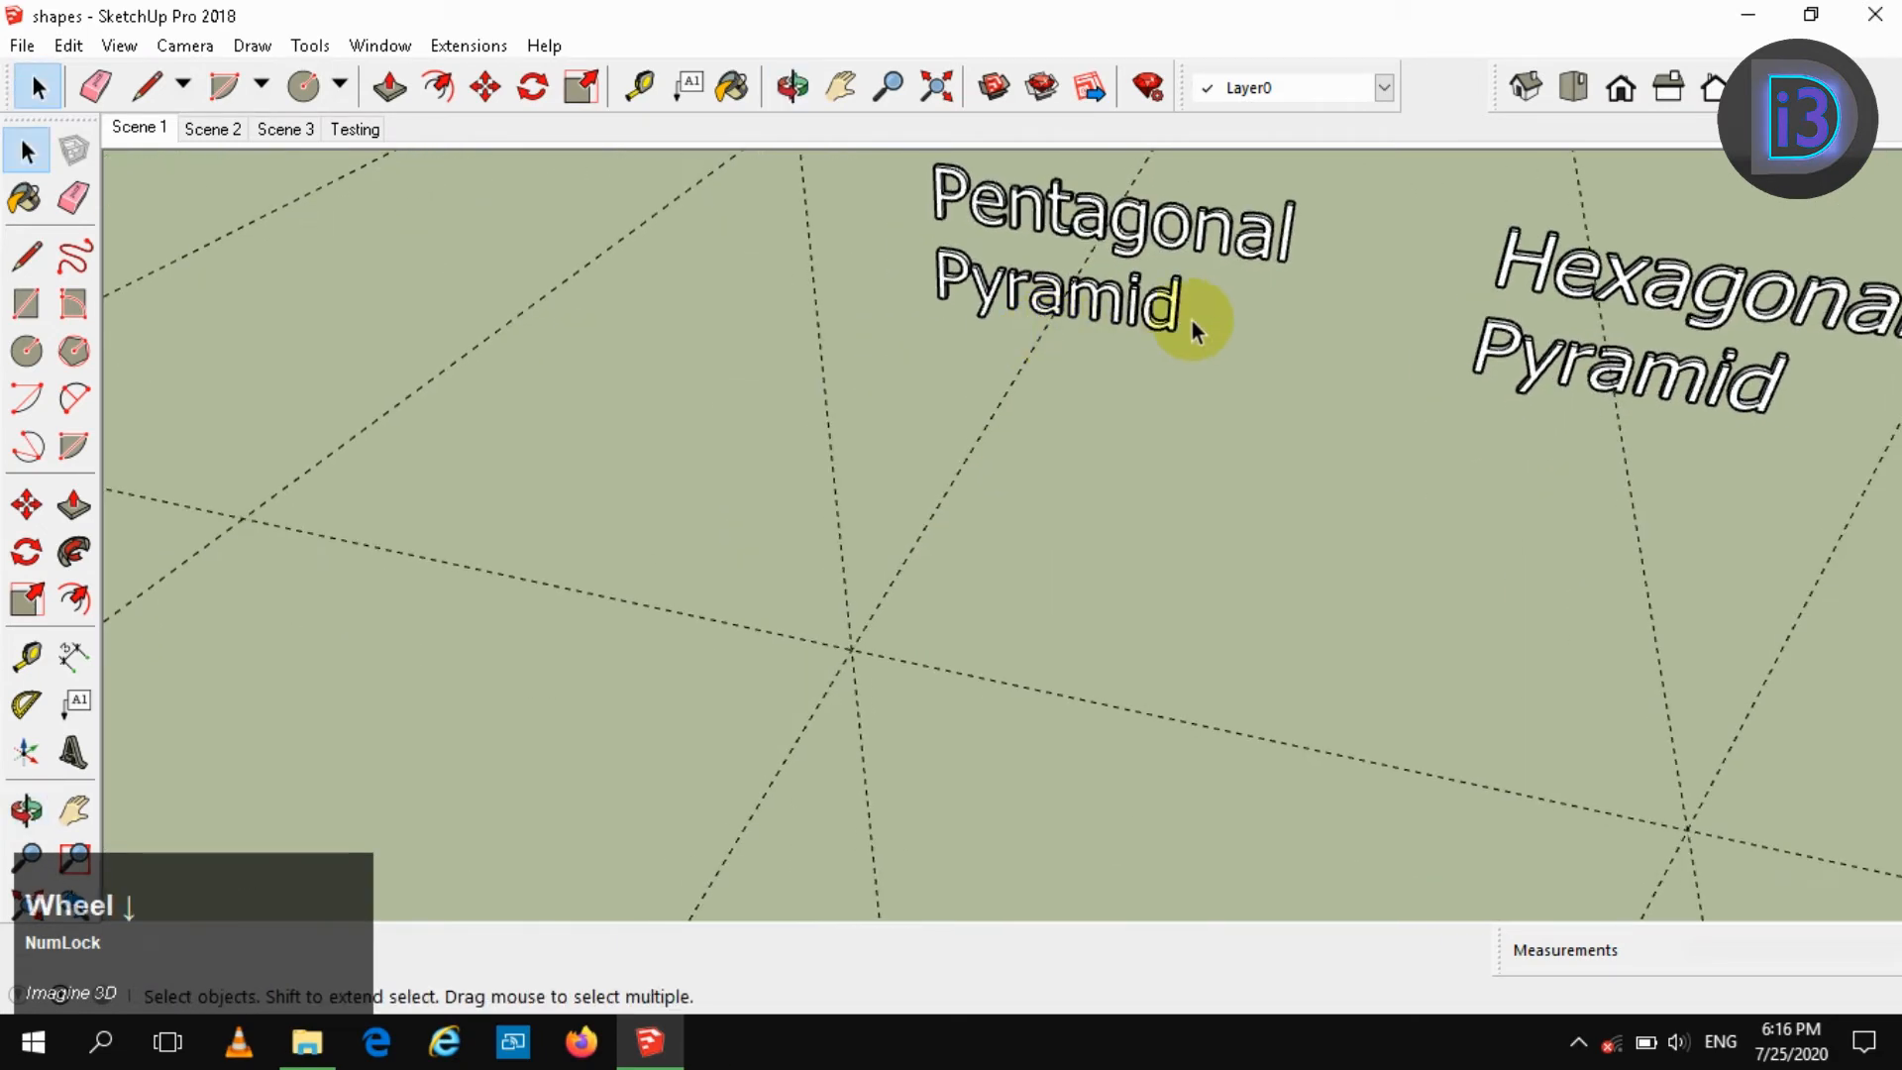
middle_click_drag(1229, 247, 1094, 271)
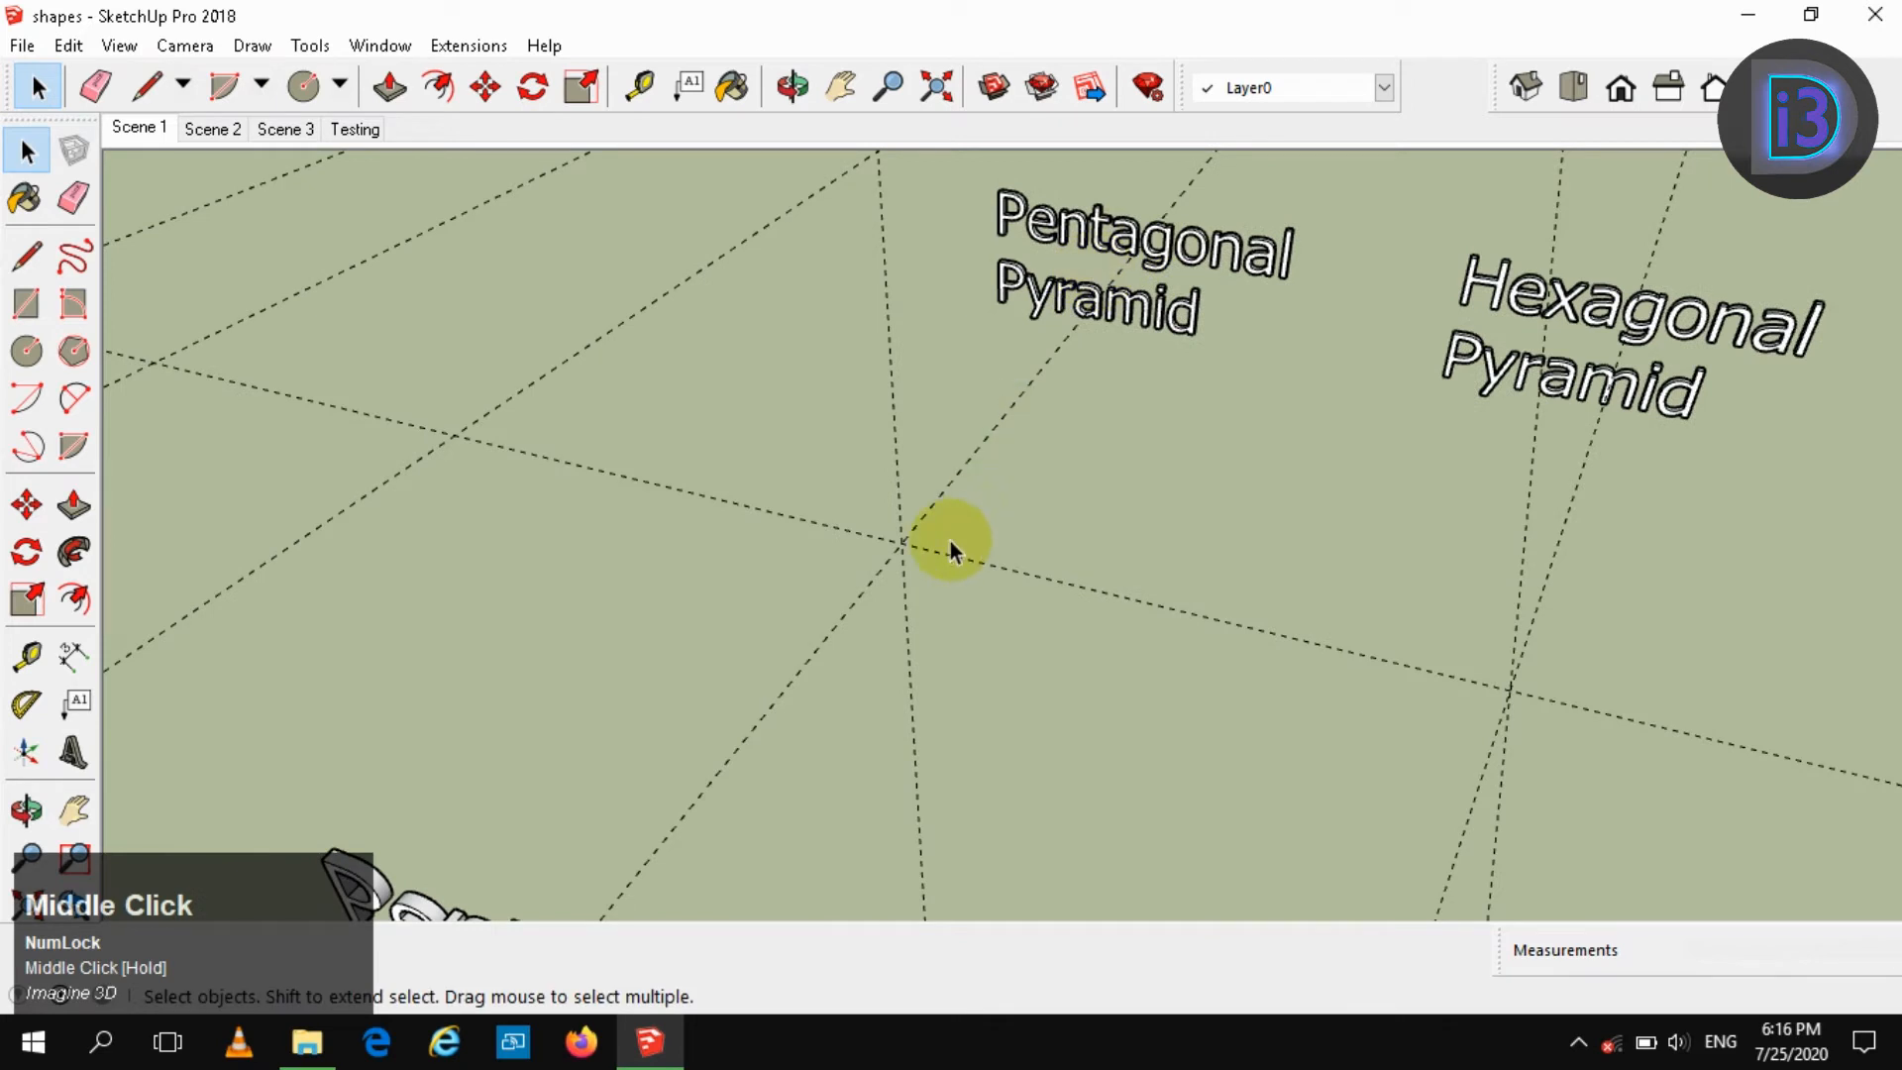
key("c")
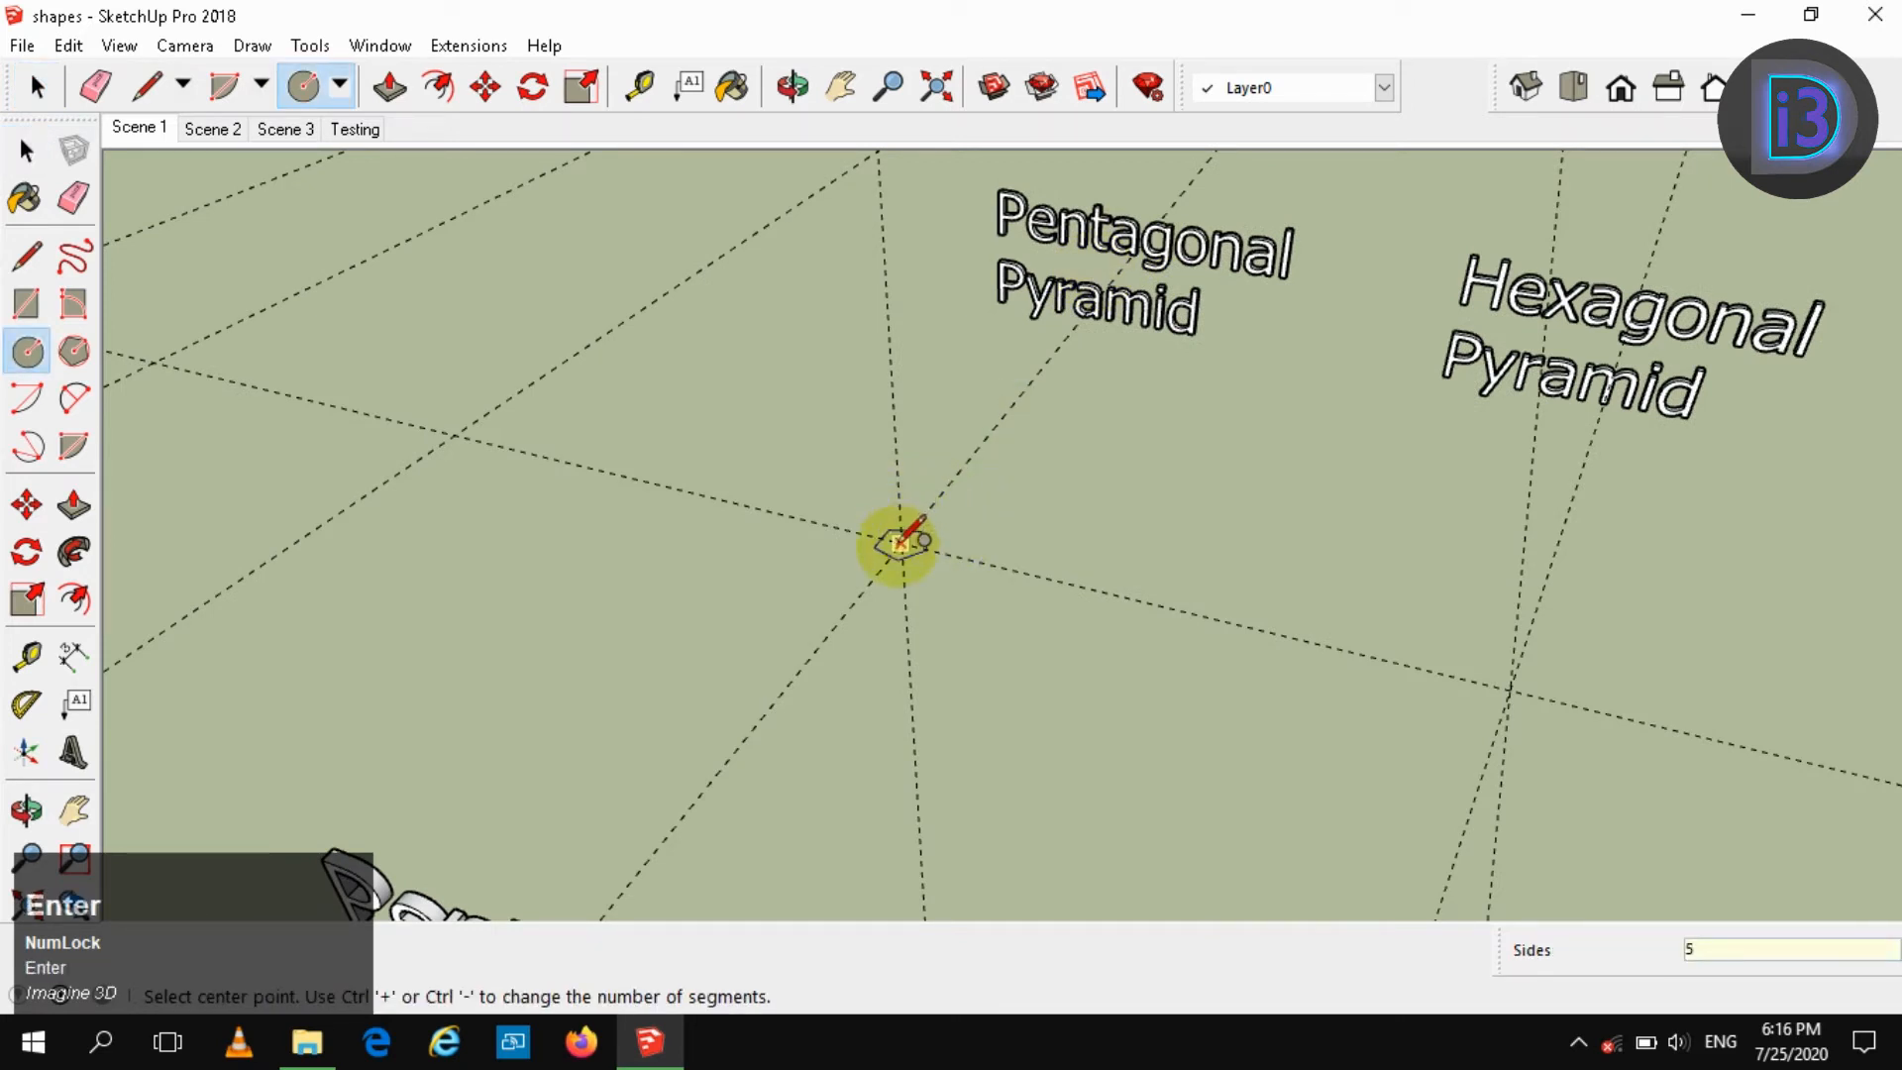
left_click(899, 543)
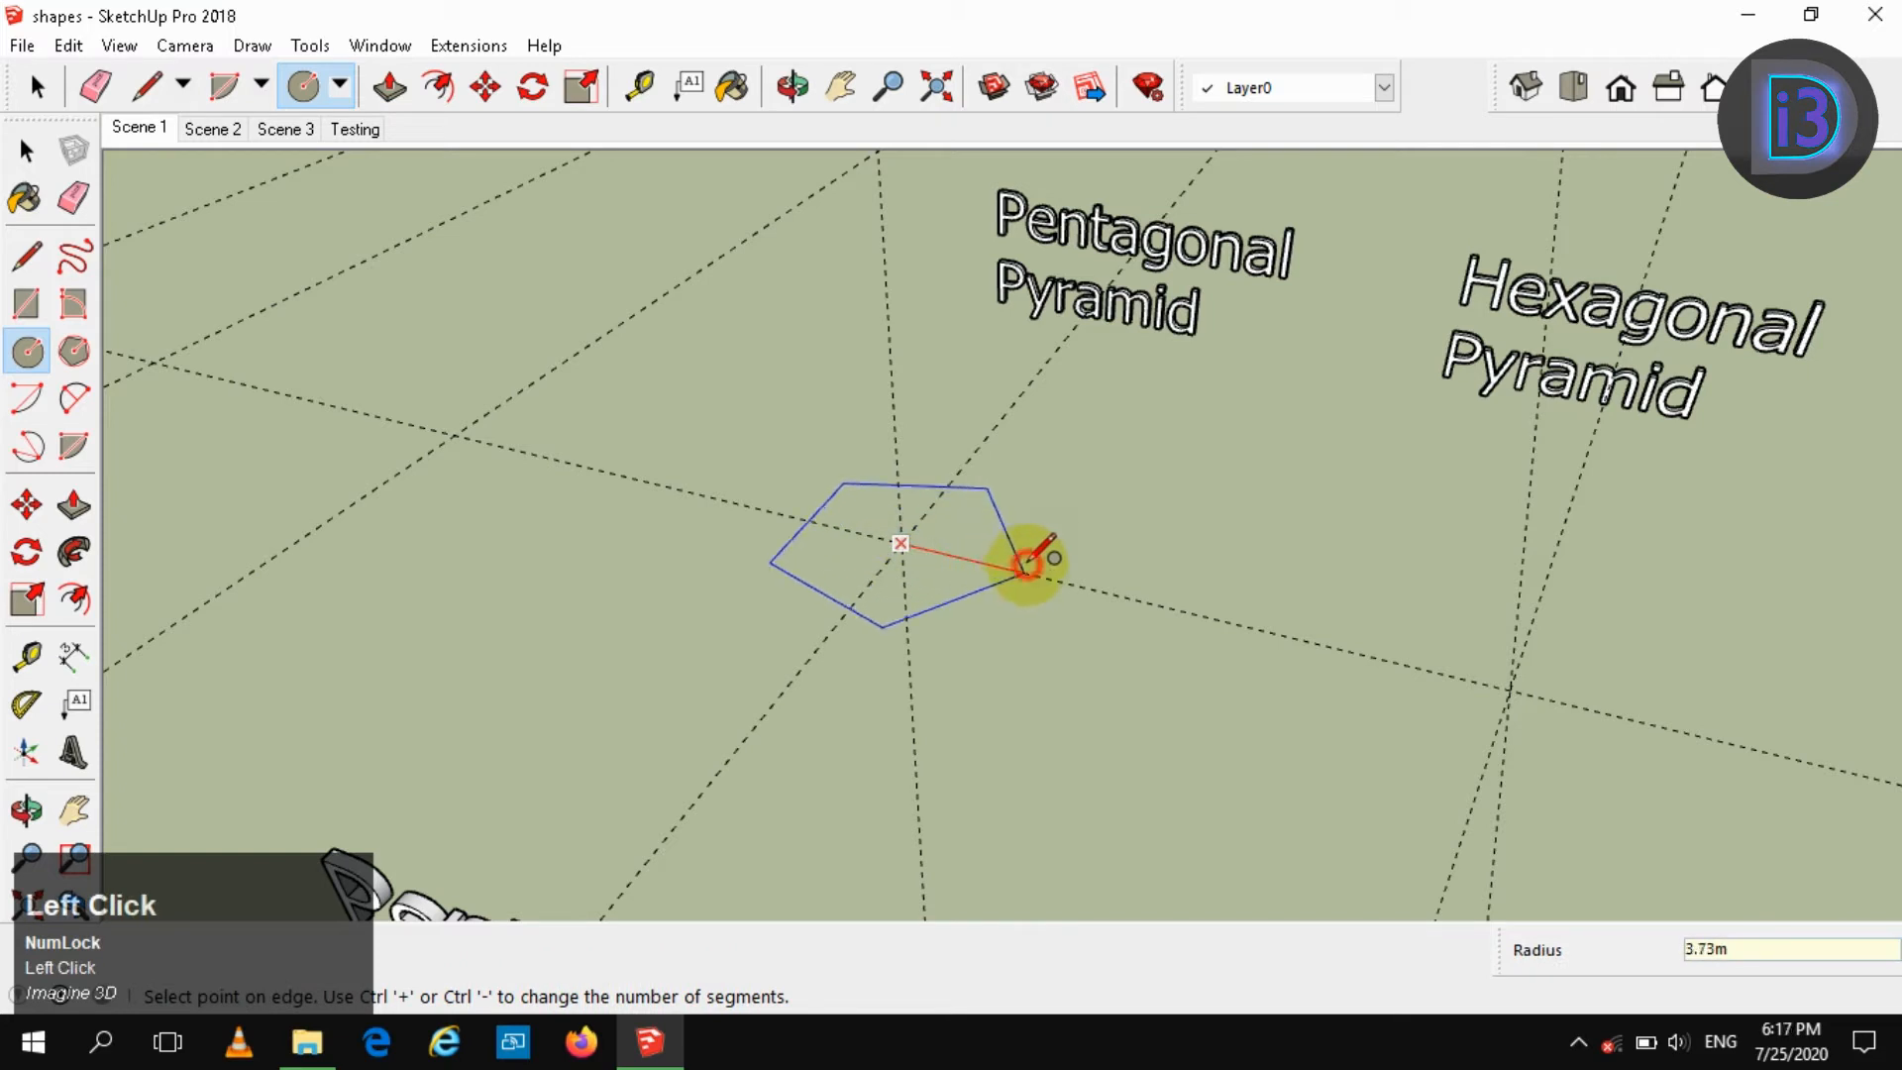
left_click(1027, 563)
key("space")
Draw a vertical line upward from the pentagon's centre to set the pyramid's apex
key("l")
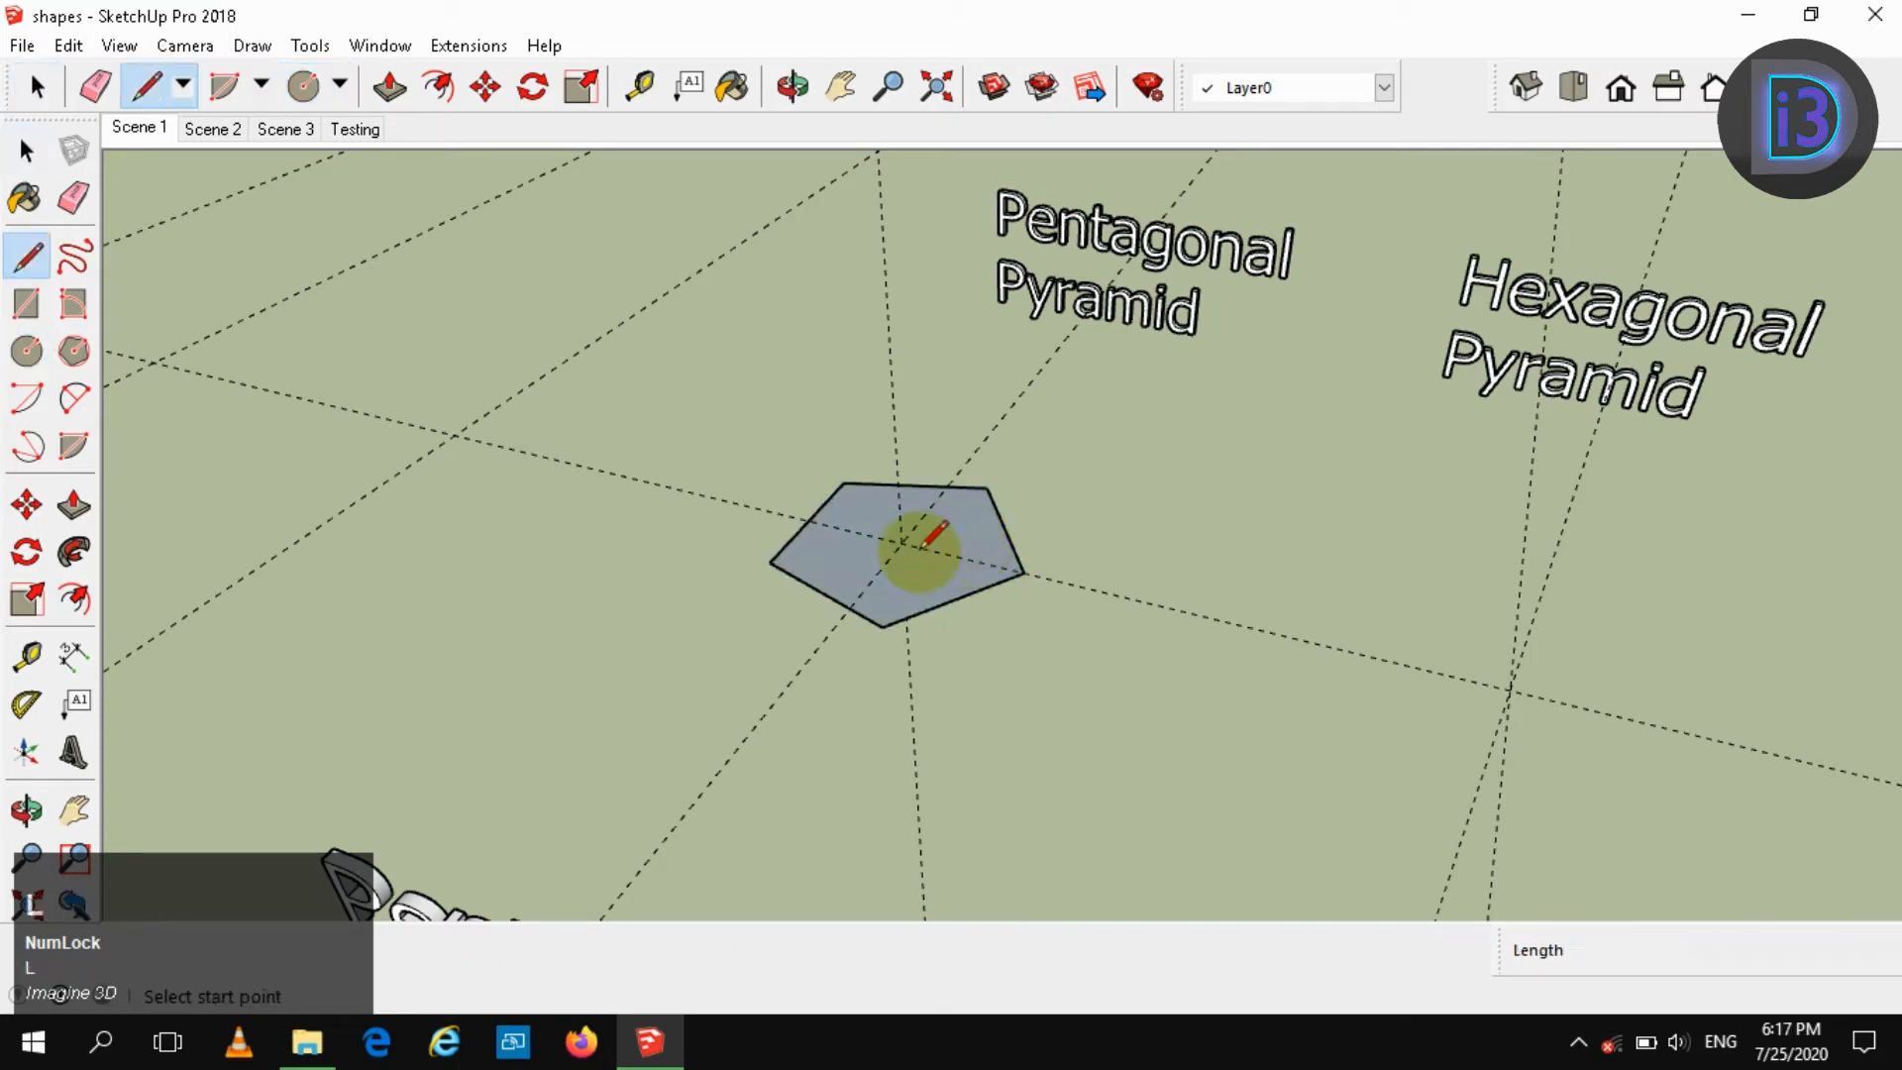
left_click(900, 543)
left_click(891, 363)
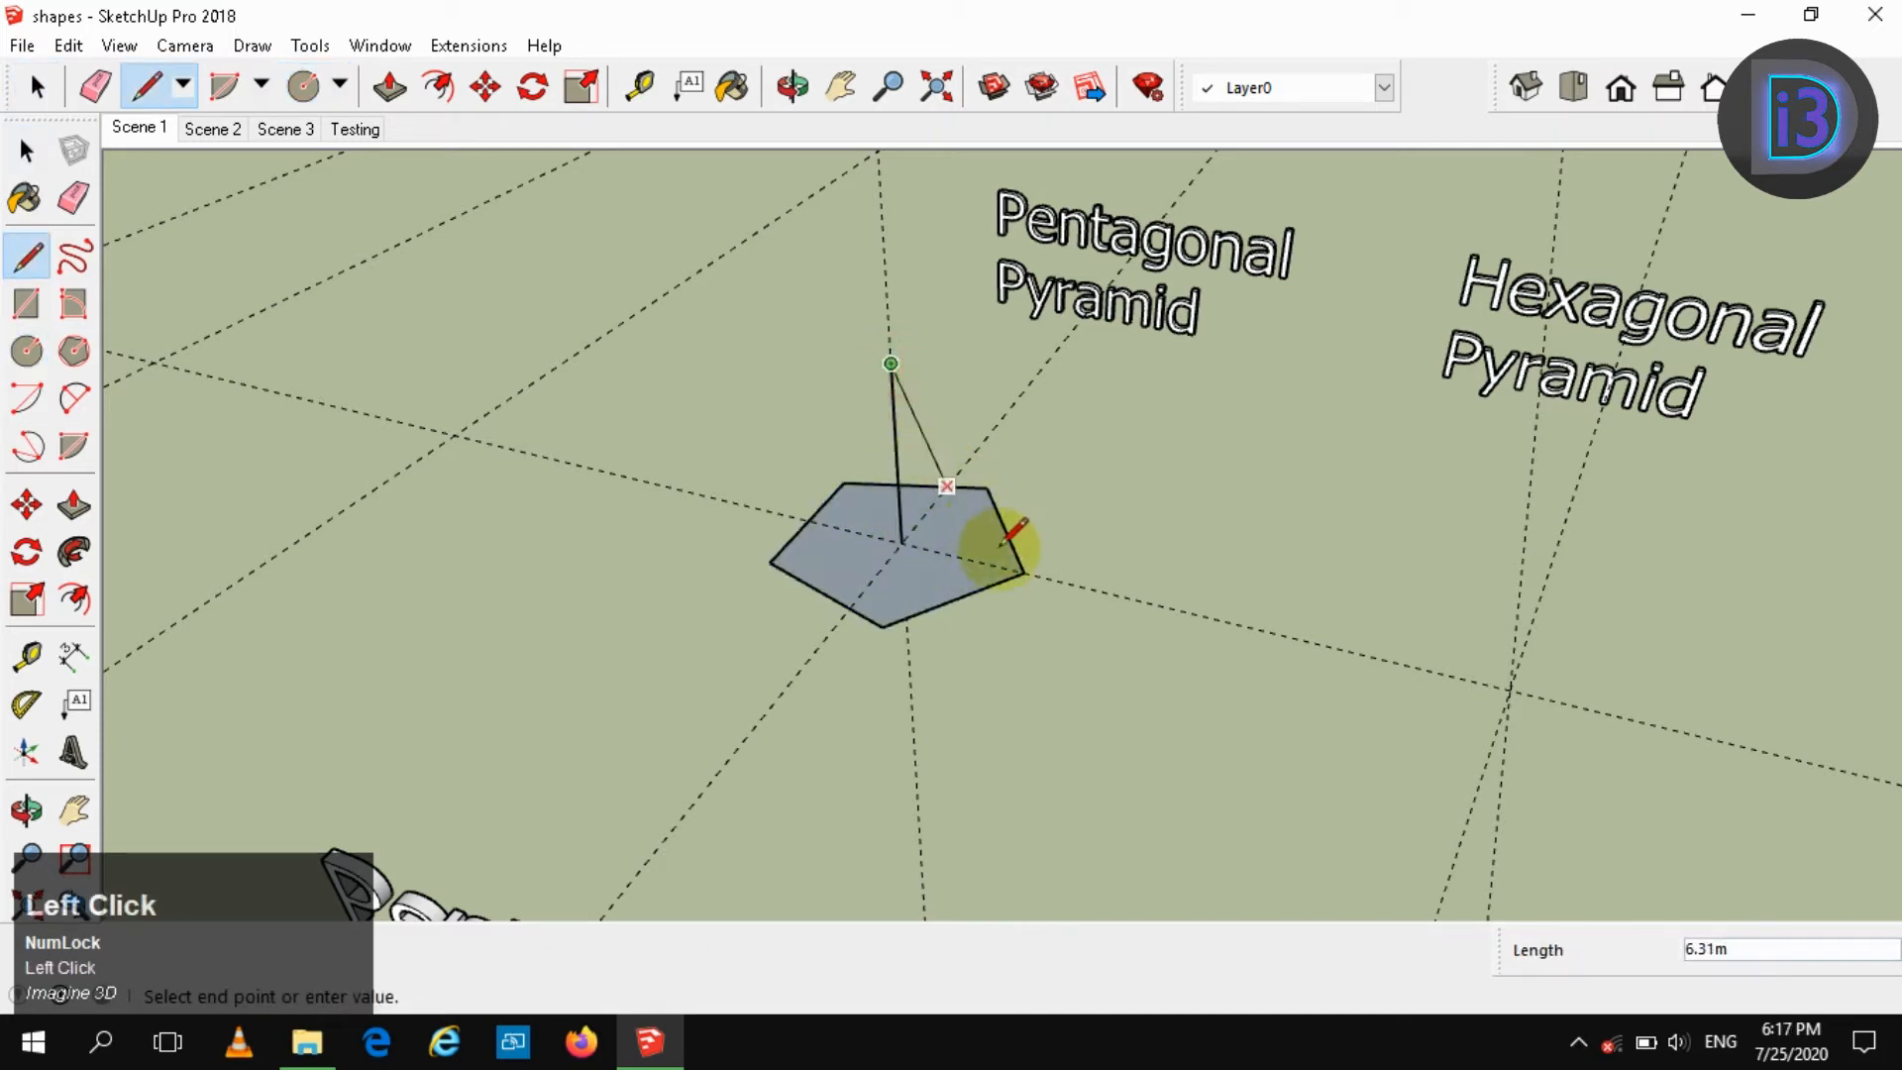
Close a vertical triangular profile from the apex to the pentagon's corner on the guide and back to its centre
left_click(1024, 571)
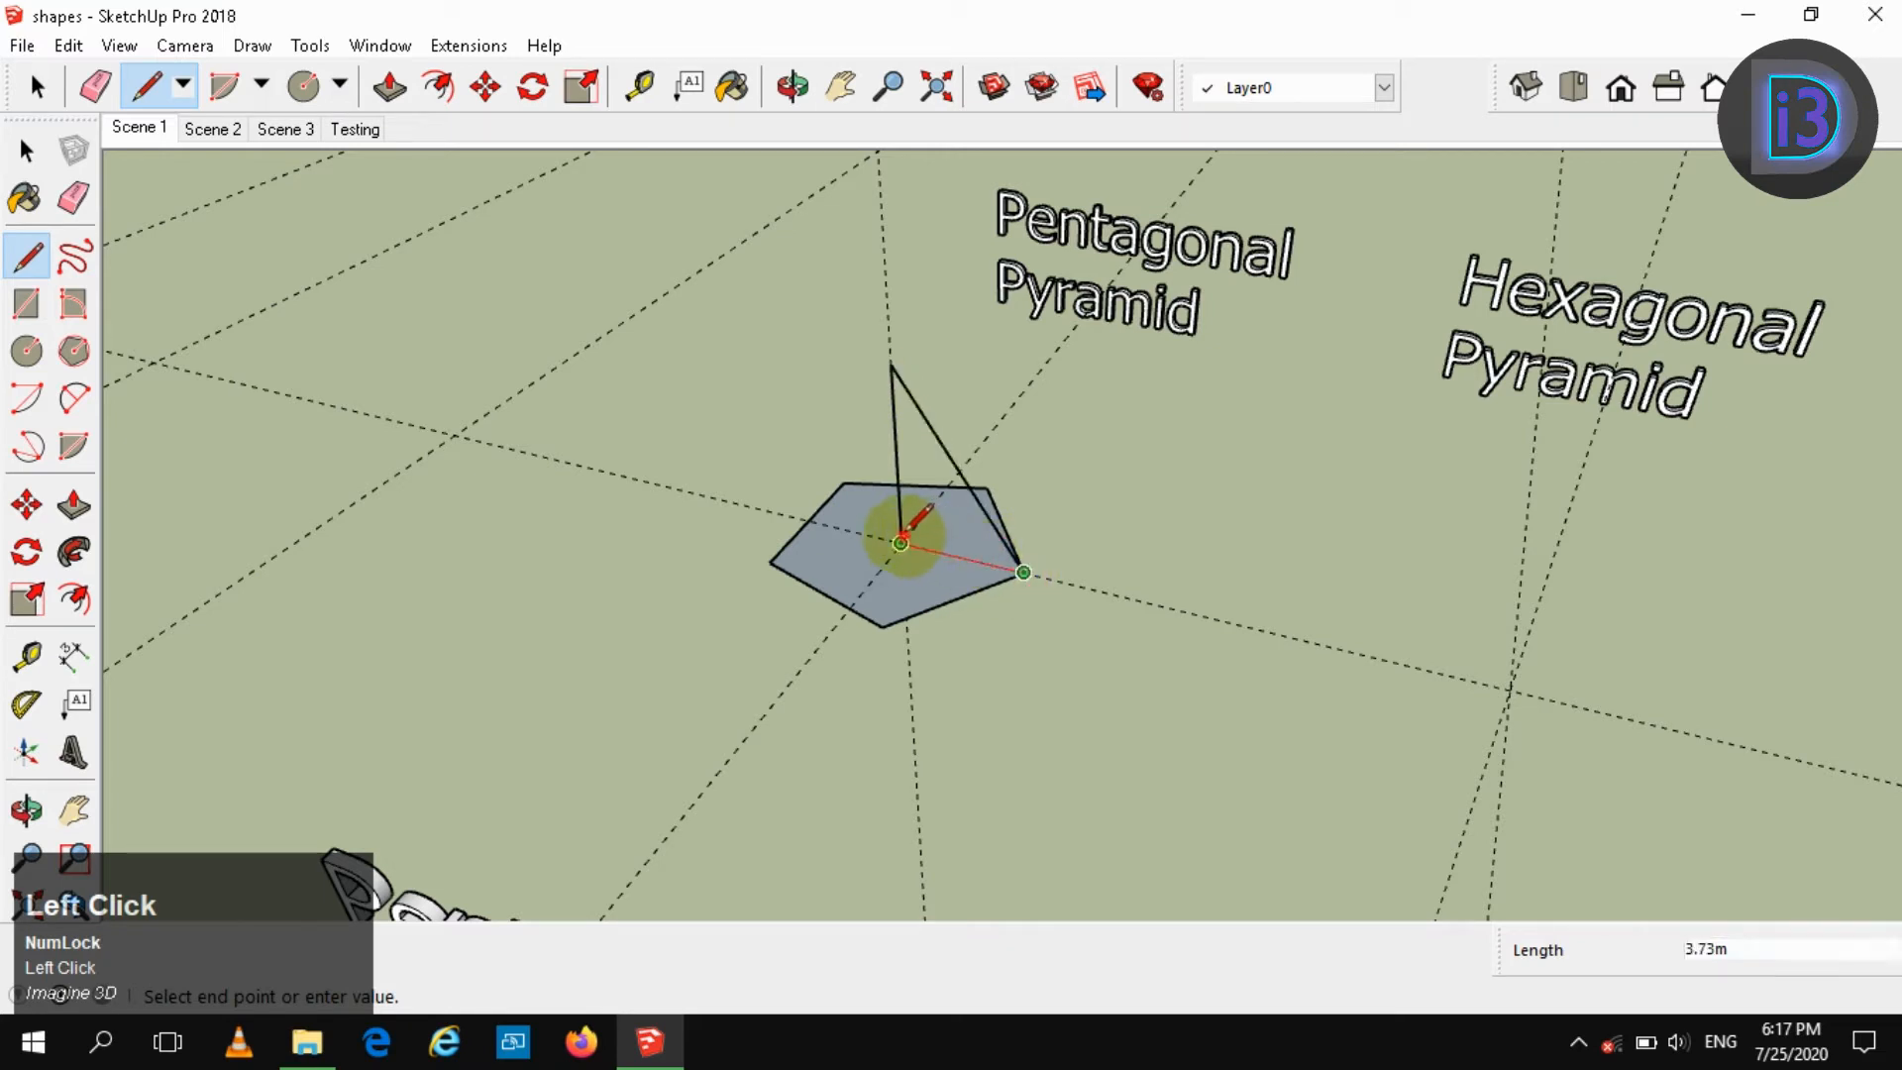
left_click(900, 543)
key("space")
Delete the pentagon's face and sweep the triangular profile around the pentagon's outline with Follow Me
key("Delete")
left_click(949, 602)
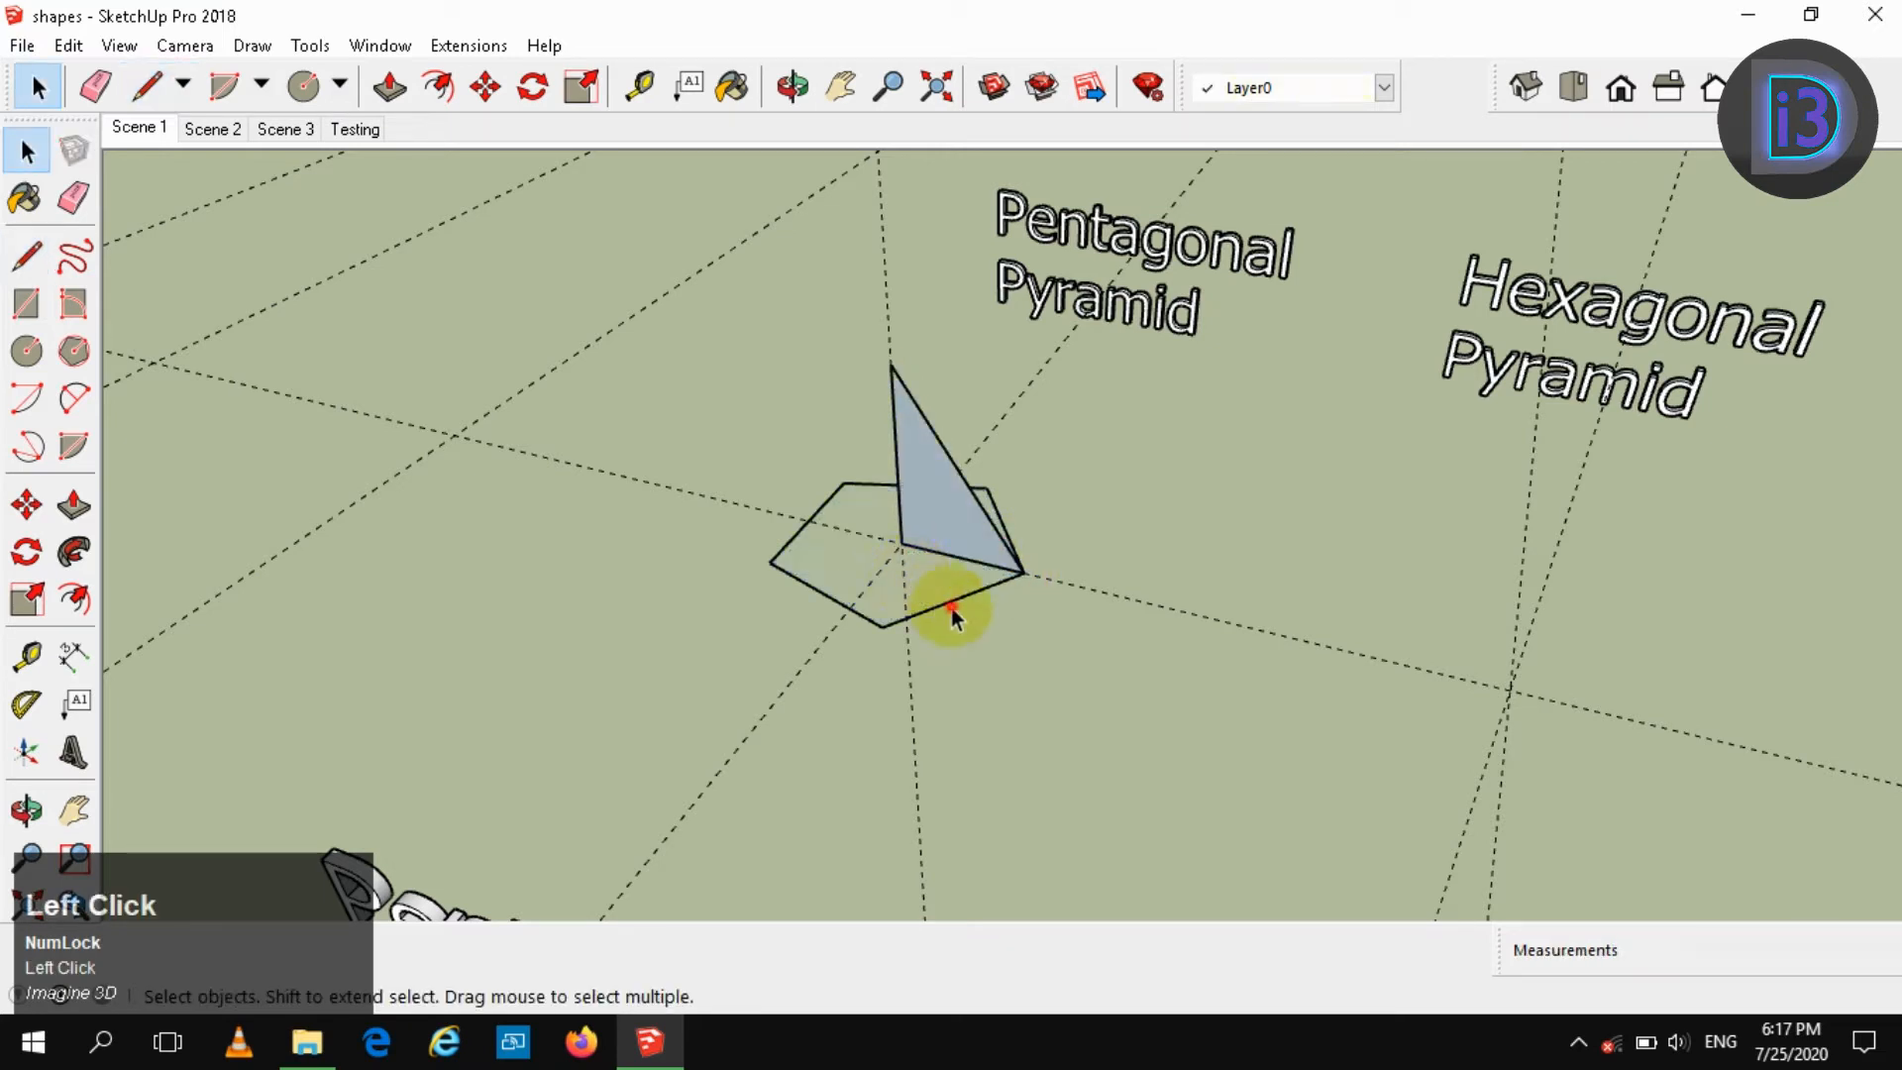
left_click(909, 506)
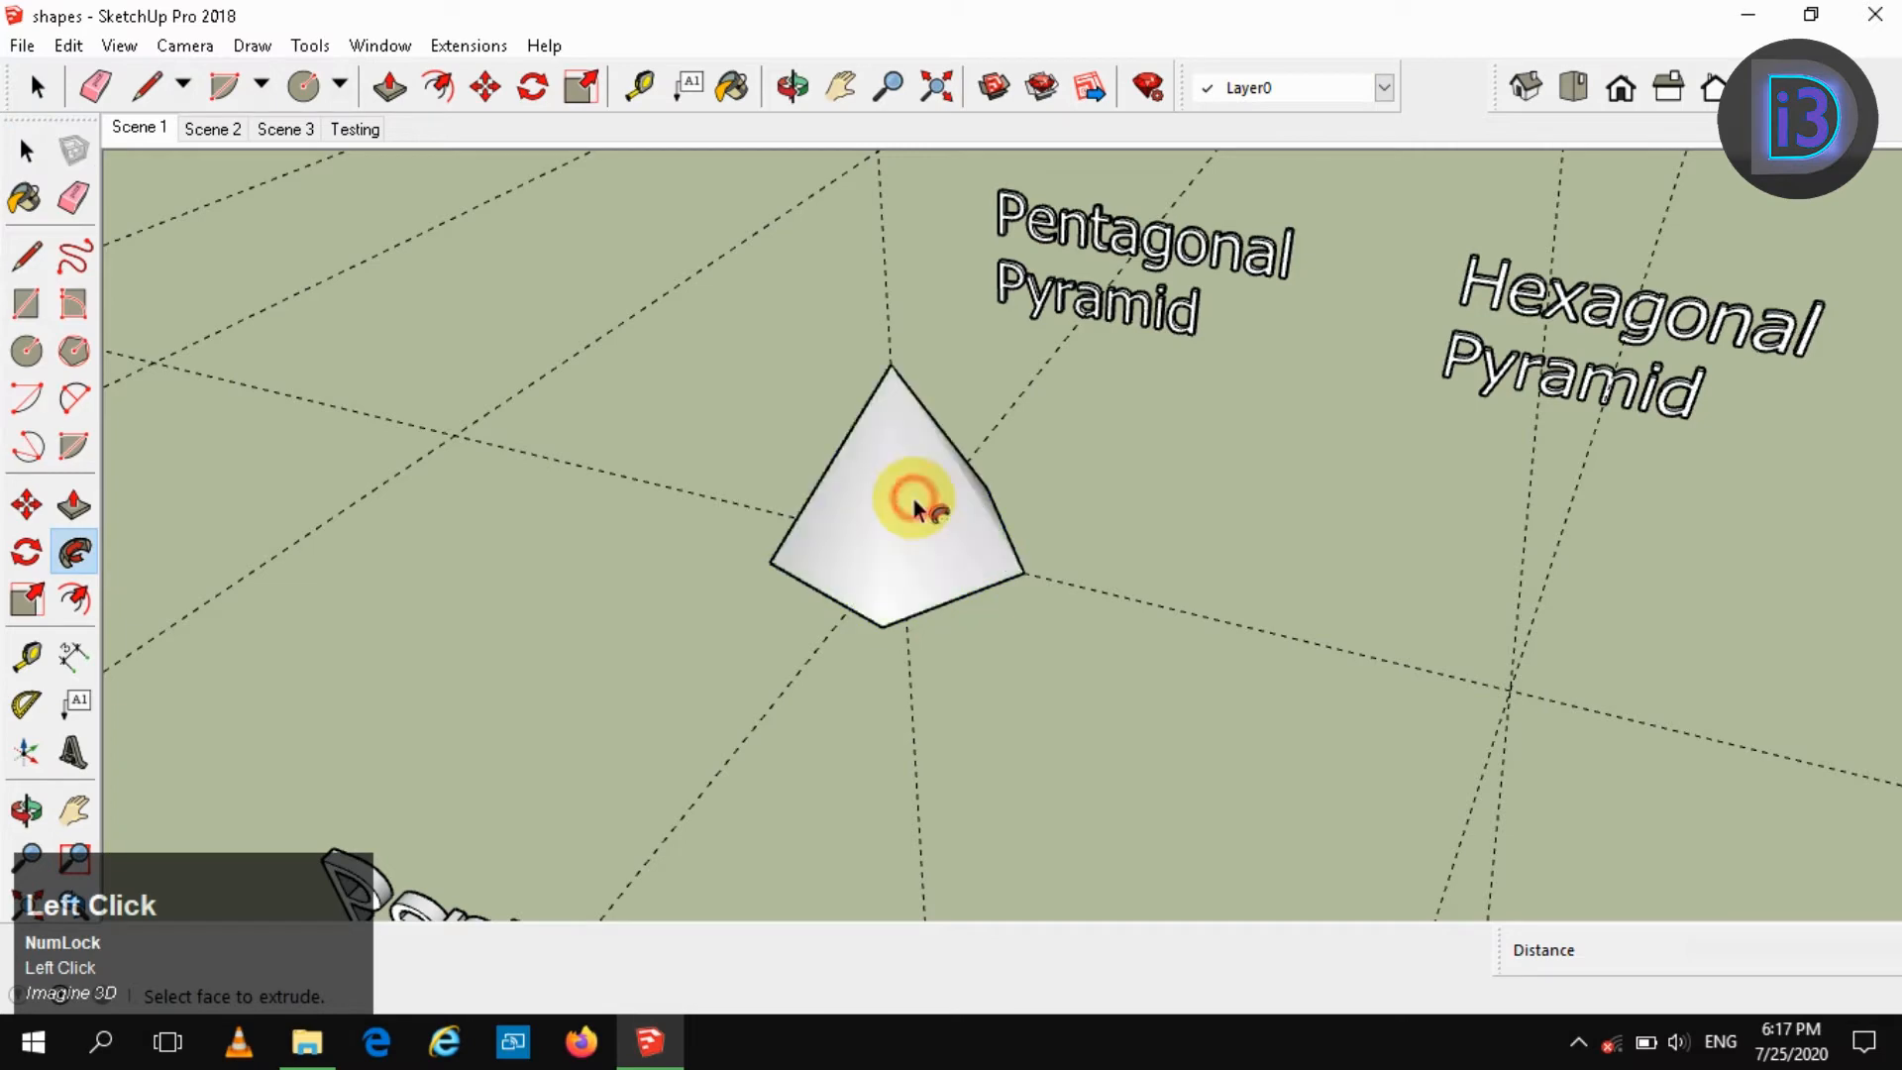
key("space")
Apply Soften/Smooth Edges to the whole pentagonal pyramid and make it a group
right_click(920, 507)
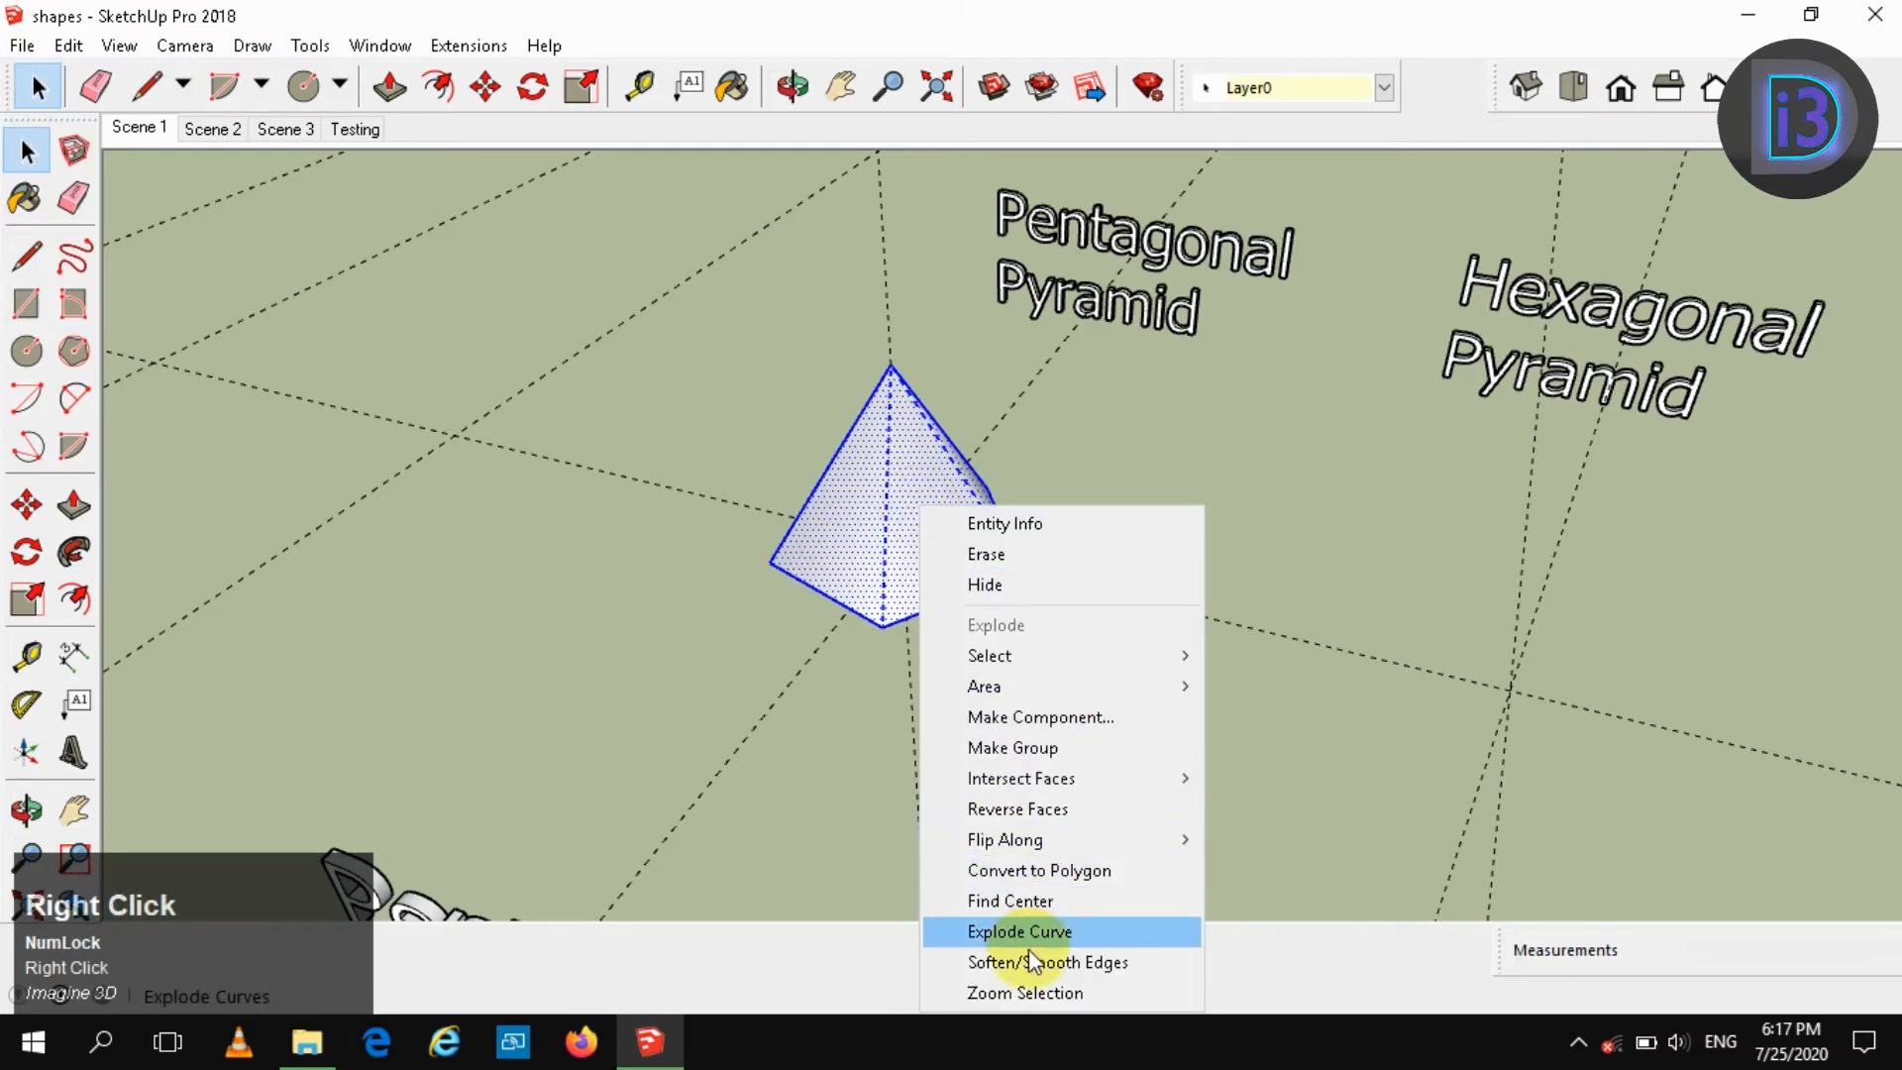
left_click(1027, 959)
left_click(1842, 187)
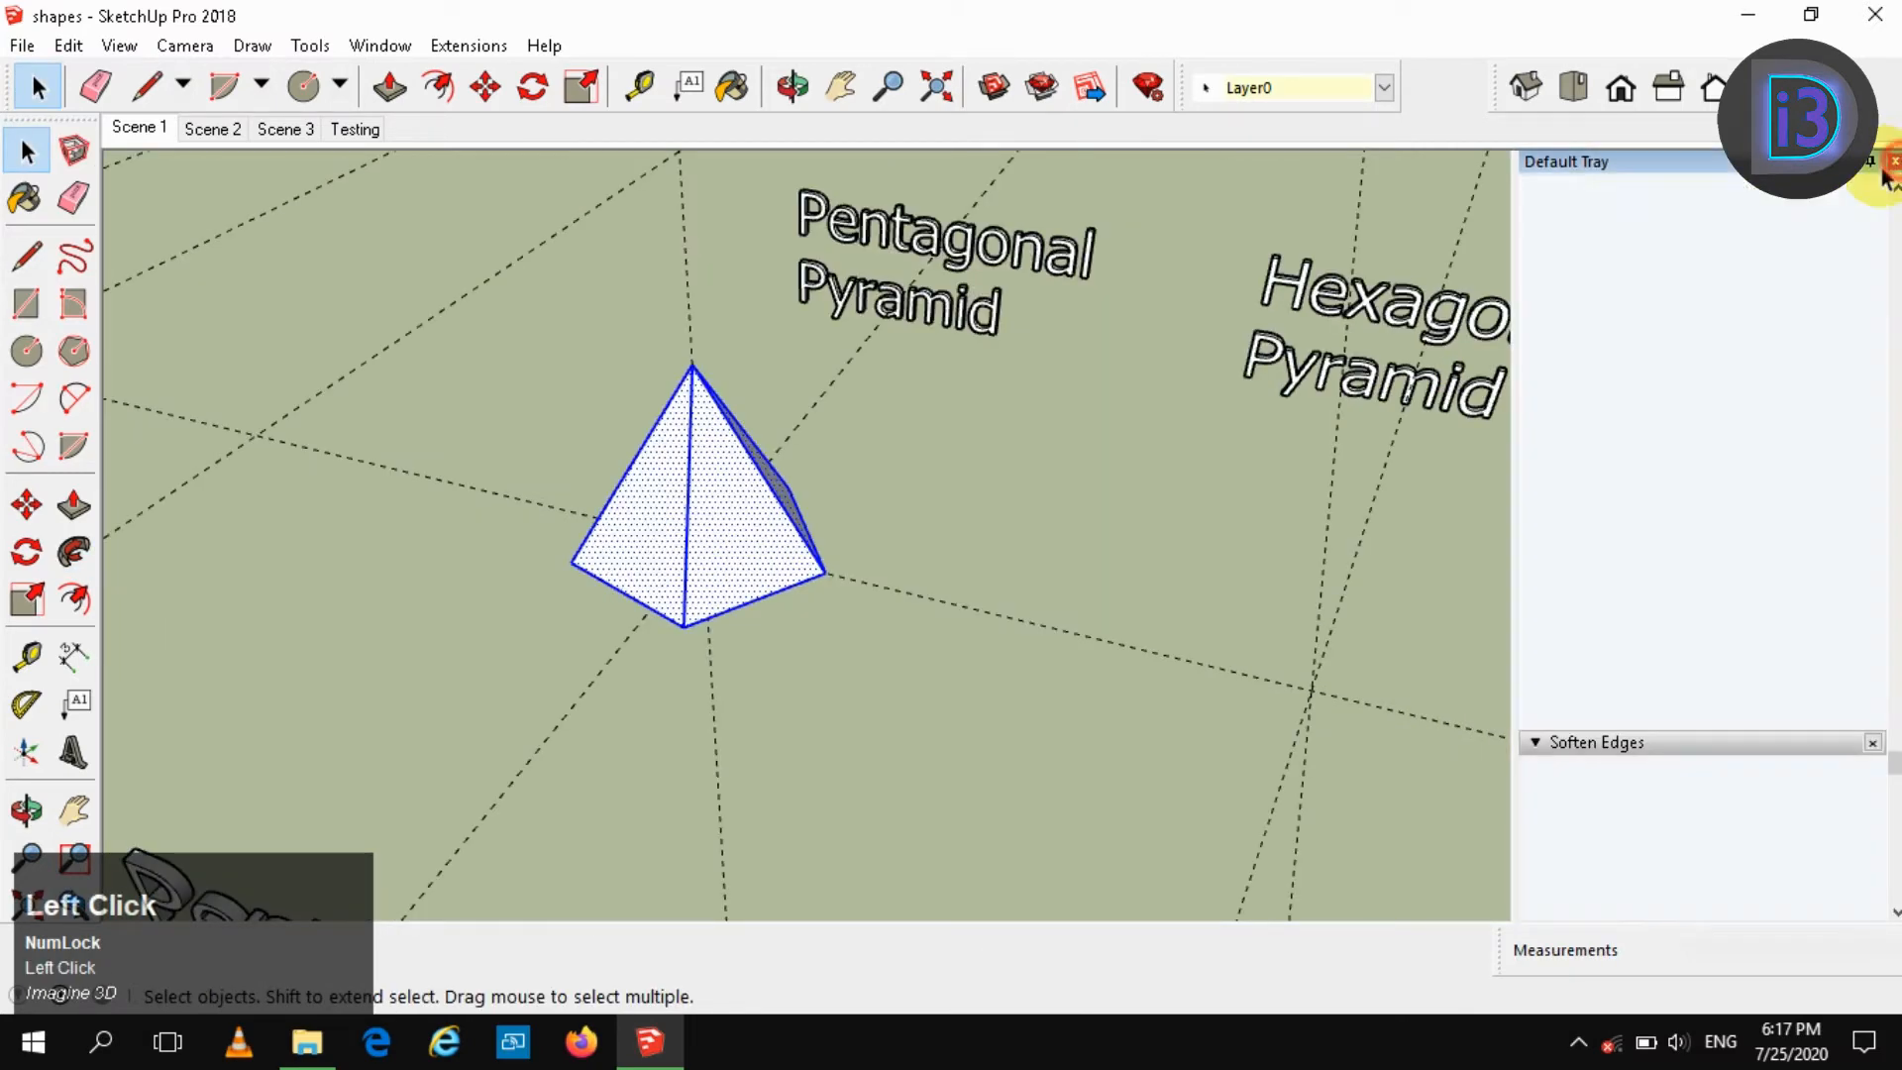
right_click(897, 504)
left_click(1033, 742)
scroll(943, 501, "down", 3)
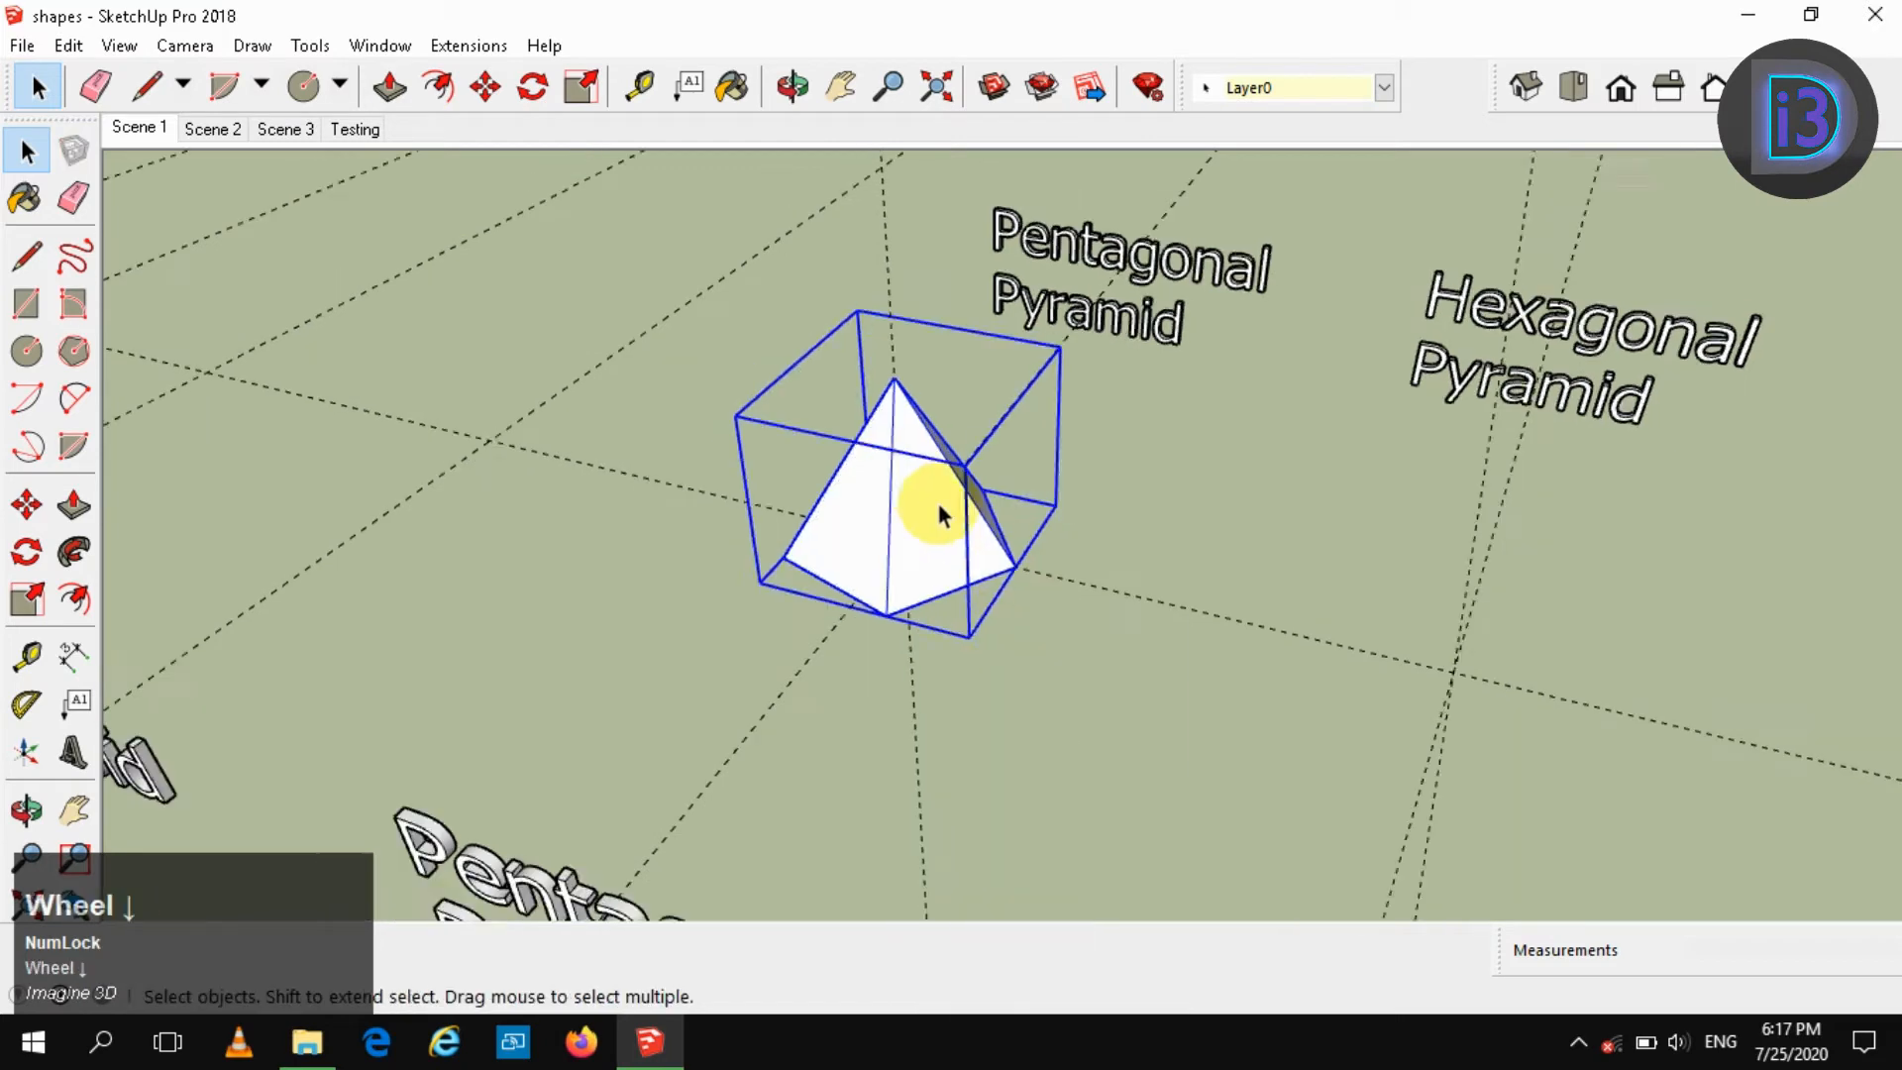
left_click(1263, 555)
Try to draw a six-sided circle with a radius of about 3.2 m, centred on the guide intersection in front of the Hexagonal Pyramid label
middle_click_drag(1297, 583, 777, 539, "shift")
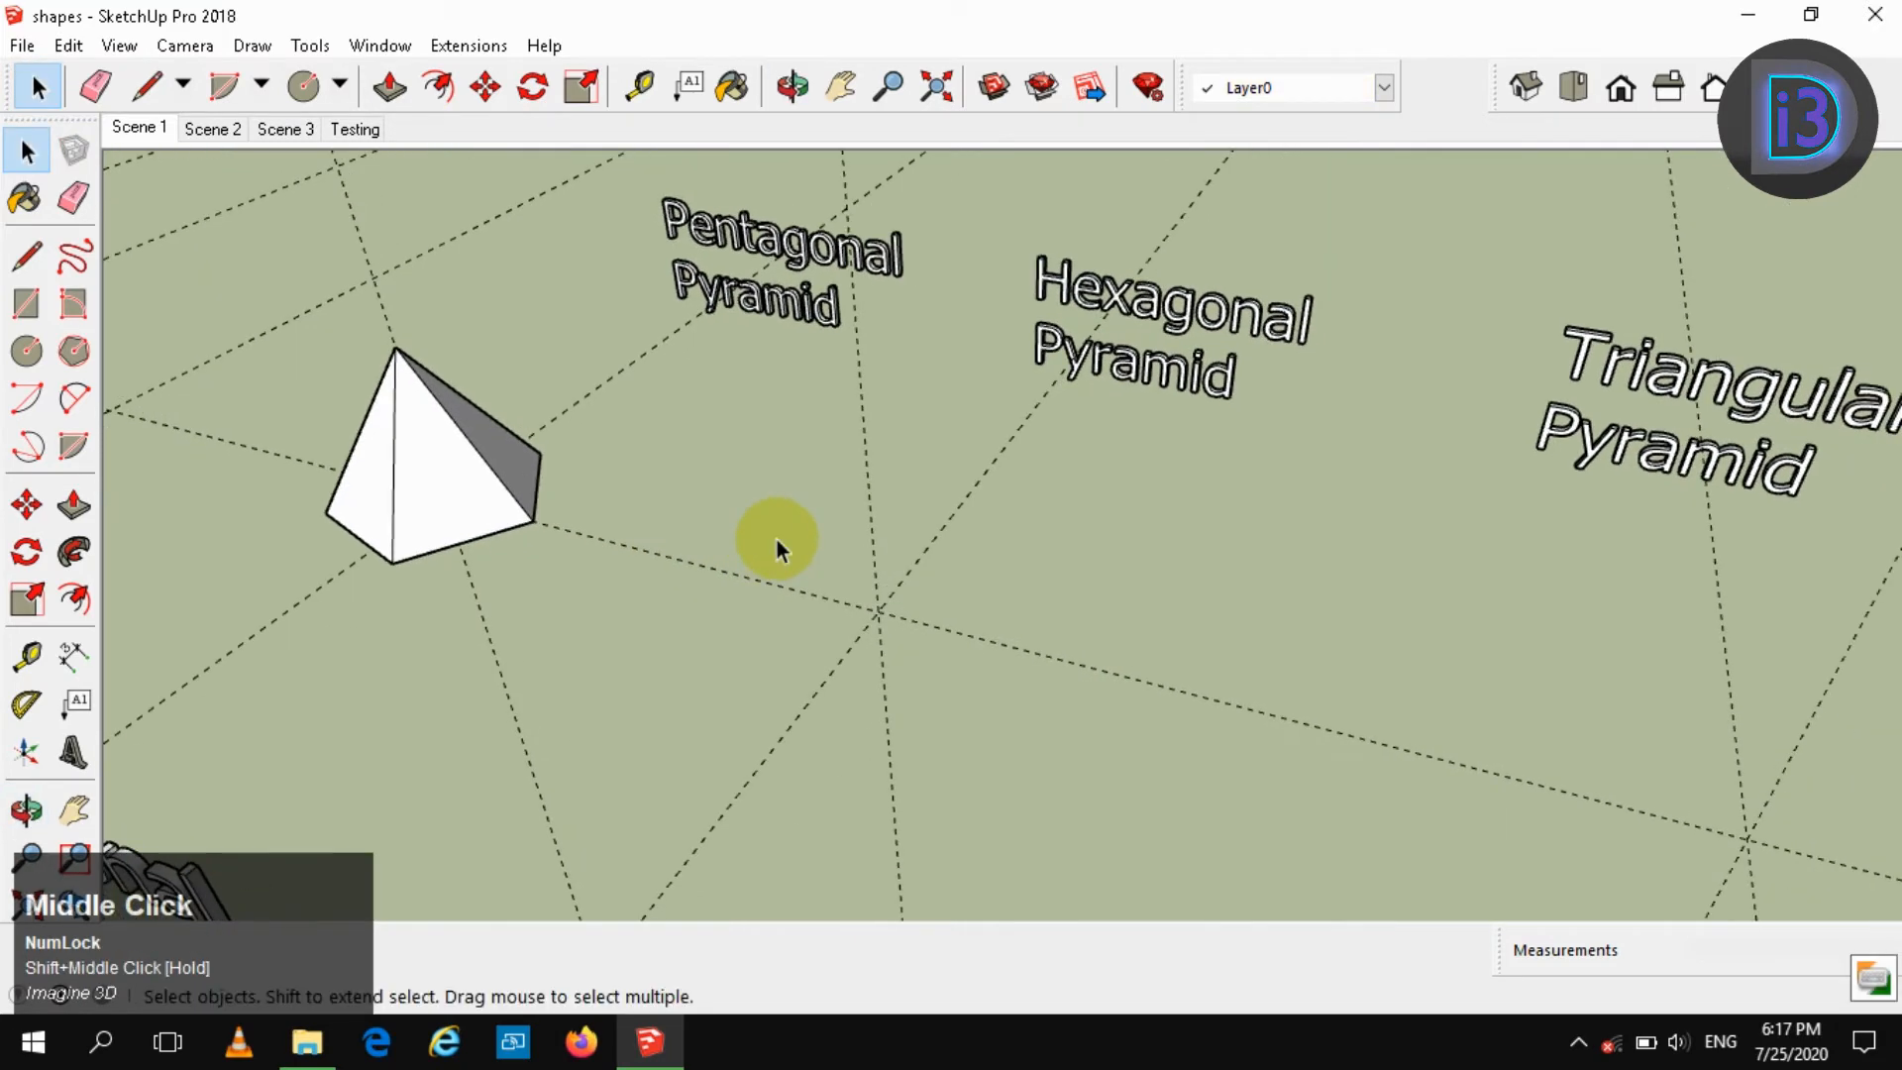
key("c")
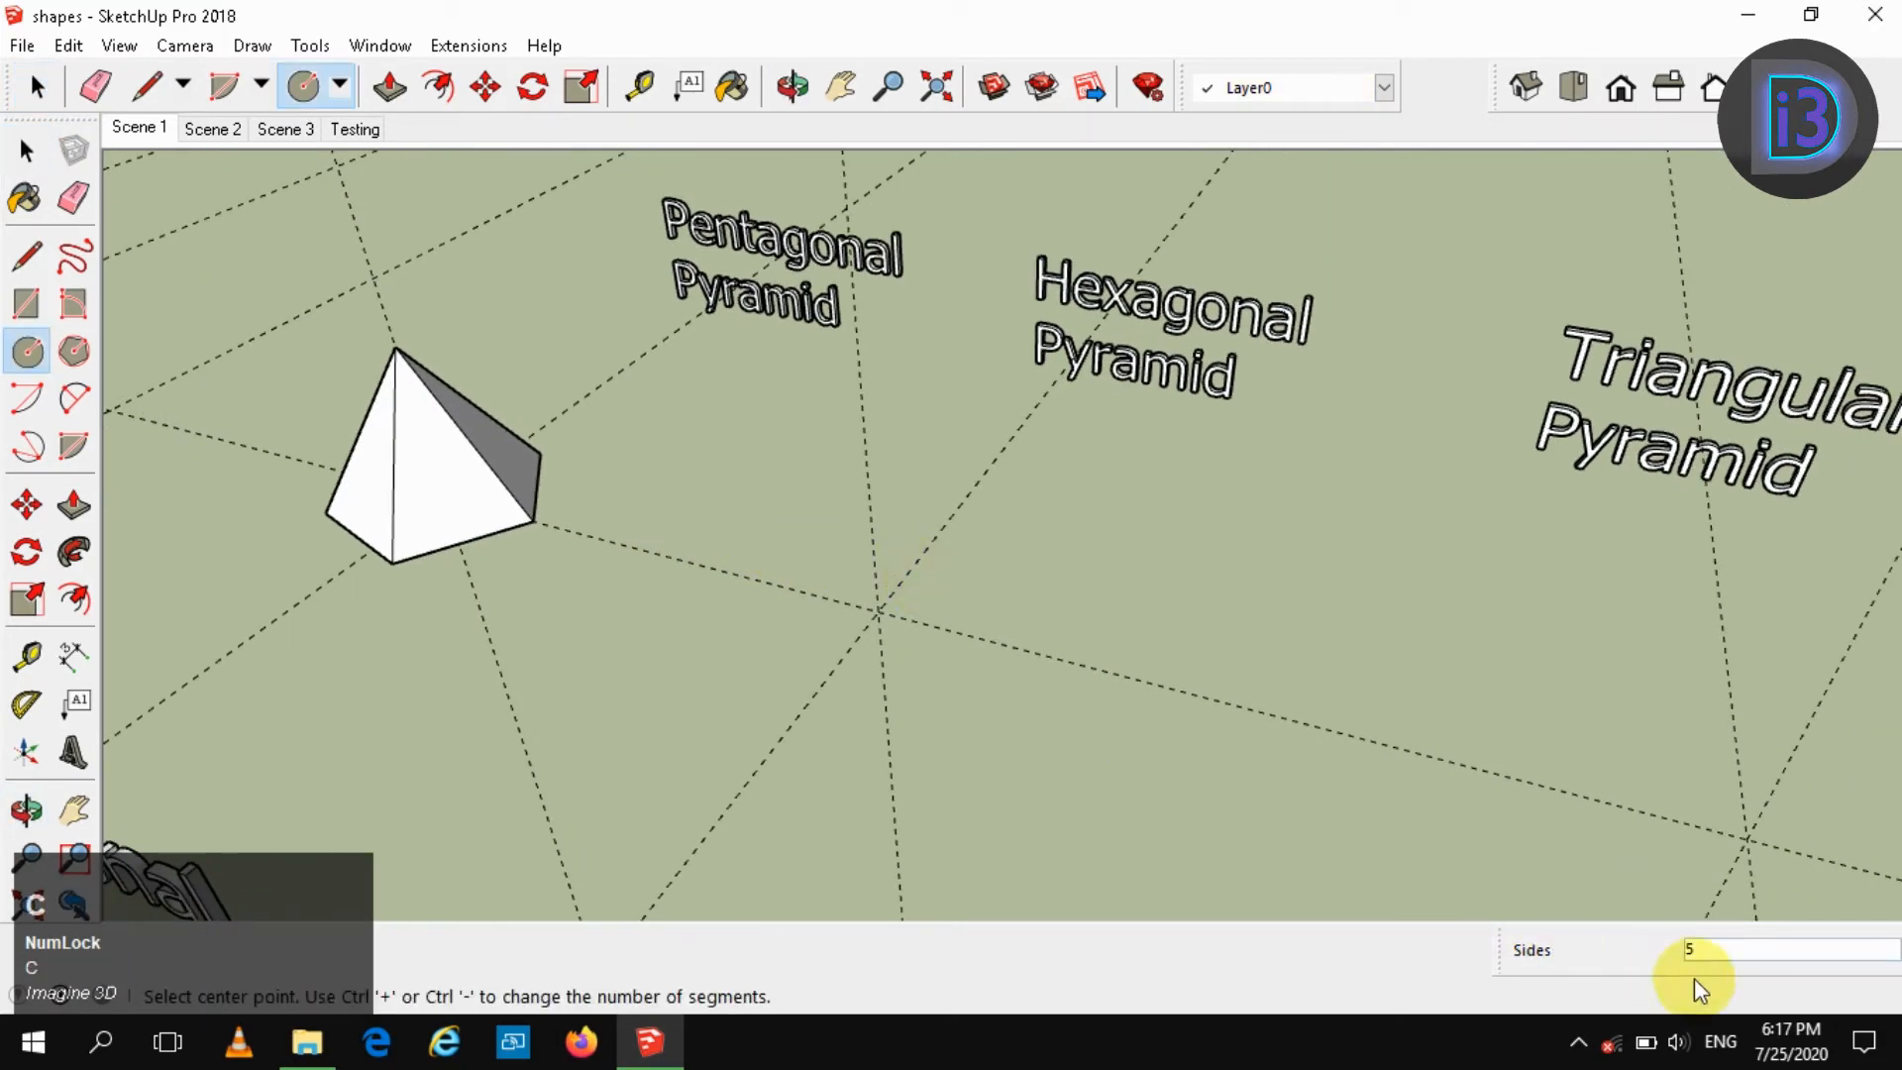
type("6")
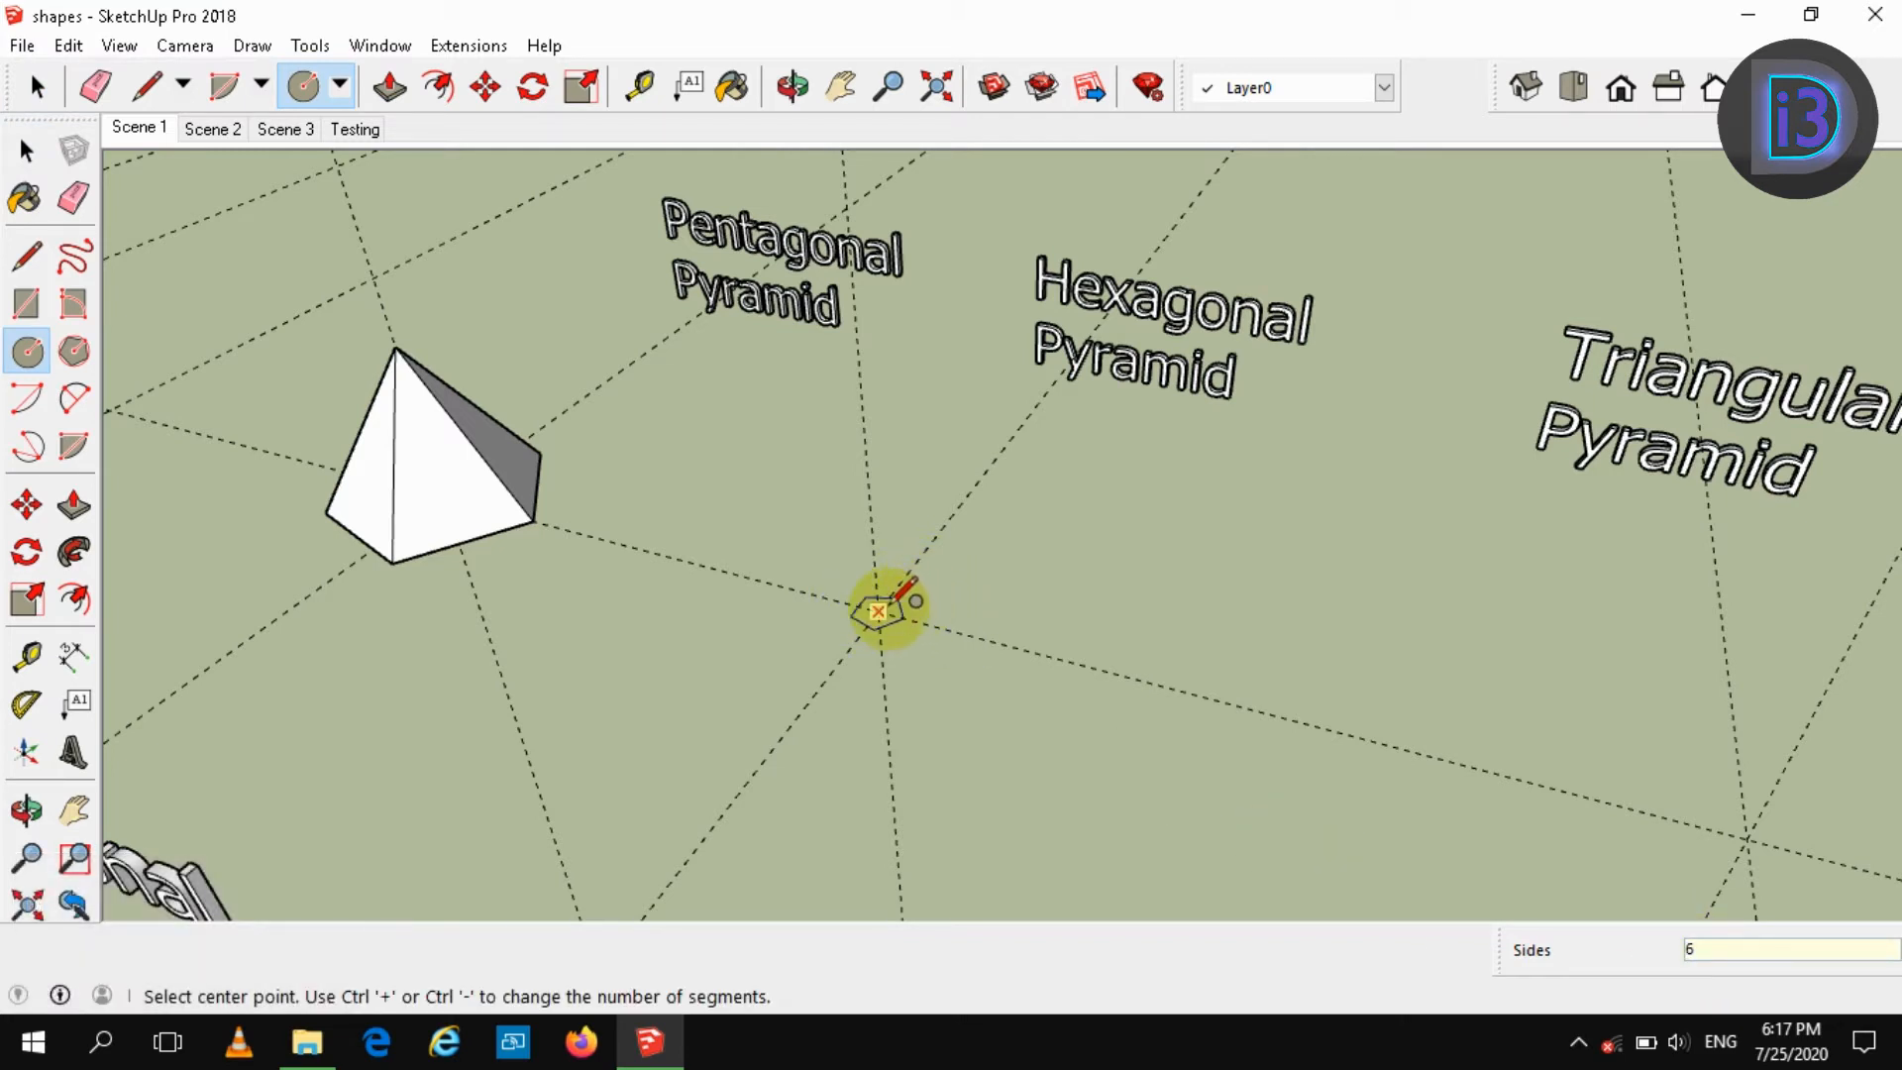
left_click(878, 611)
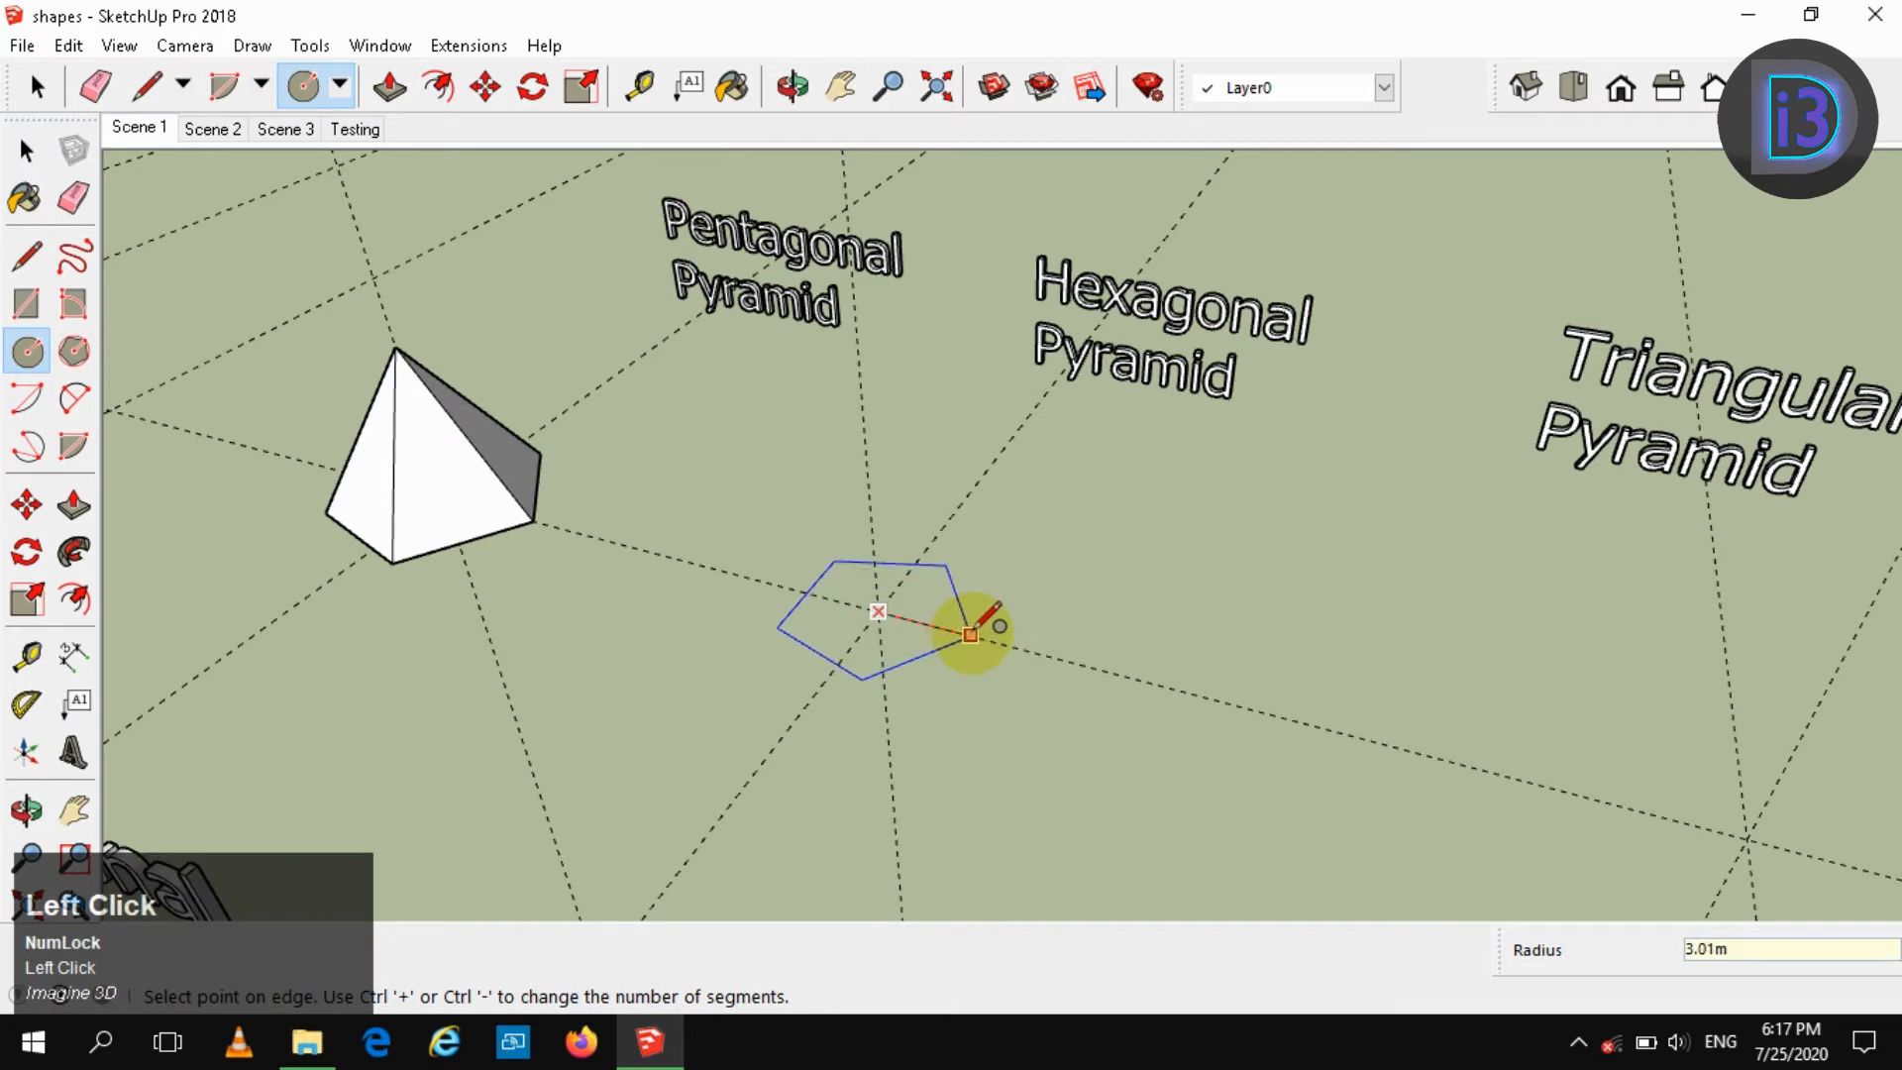
left_click(974, 635)
scroll(887, 604, "up", 3)
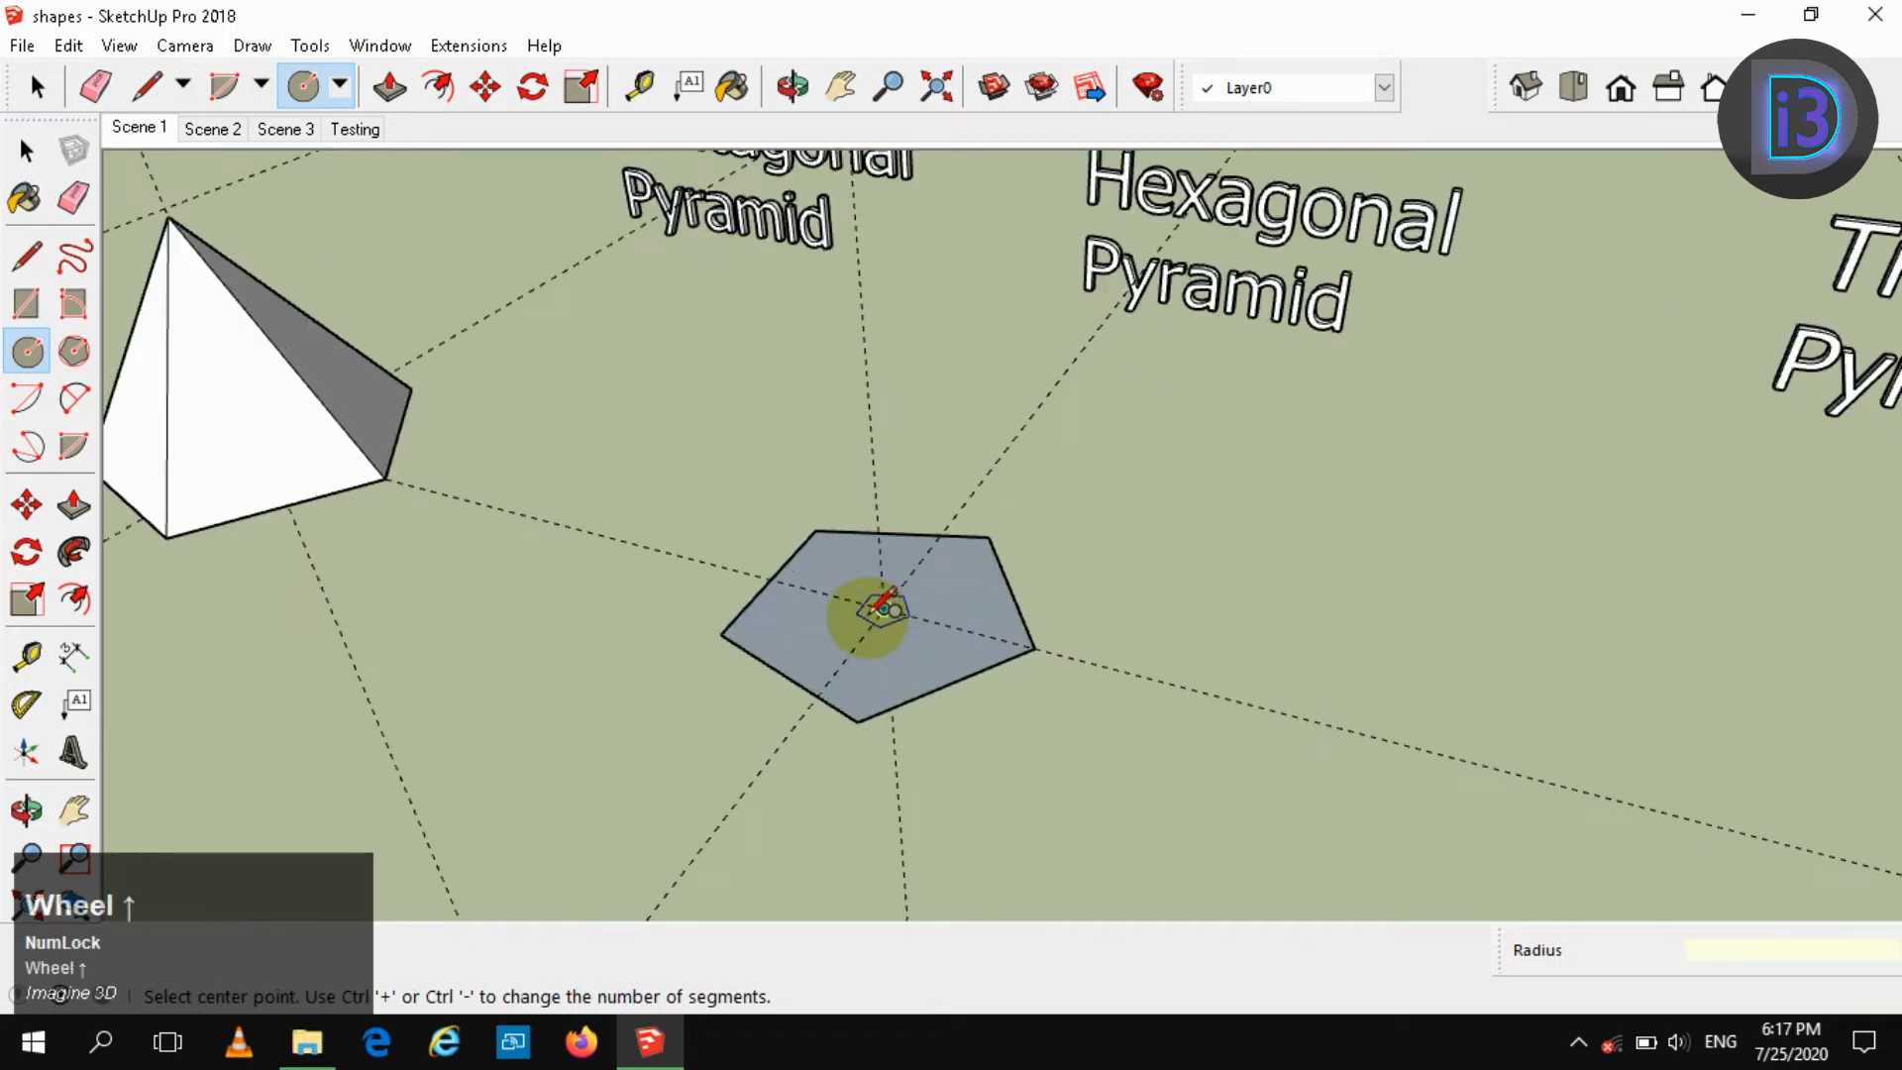
Draw a vertical triangular profile from the new polygon's centre up to an apex, down to its corner on the guide and back
left_click(20, 144)
left_click(22, 149)
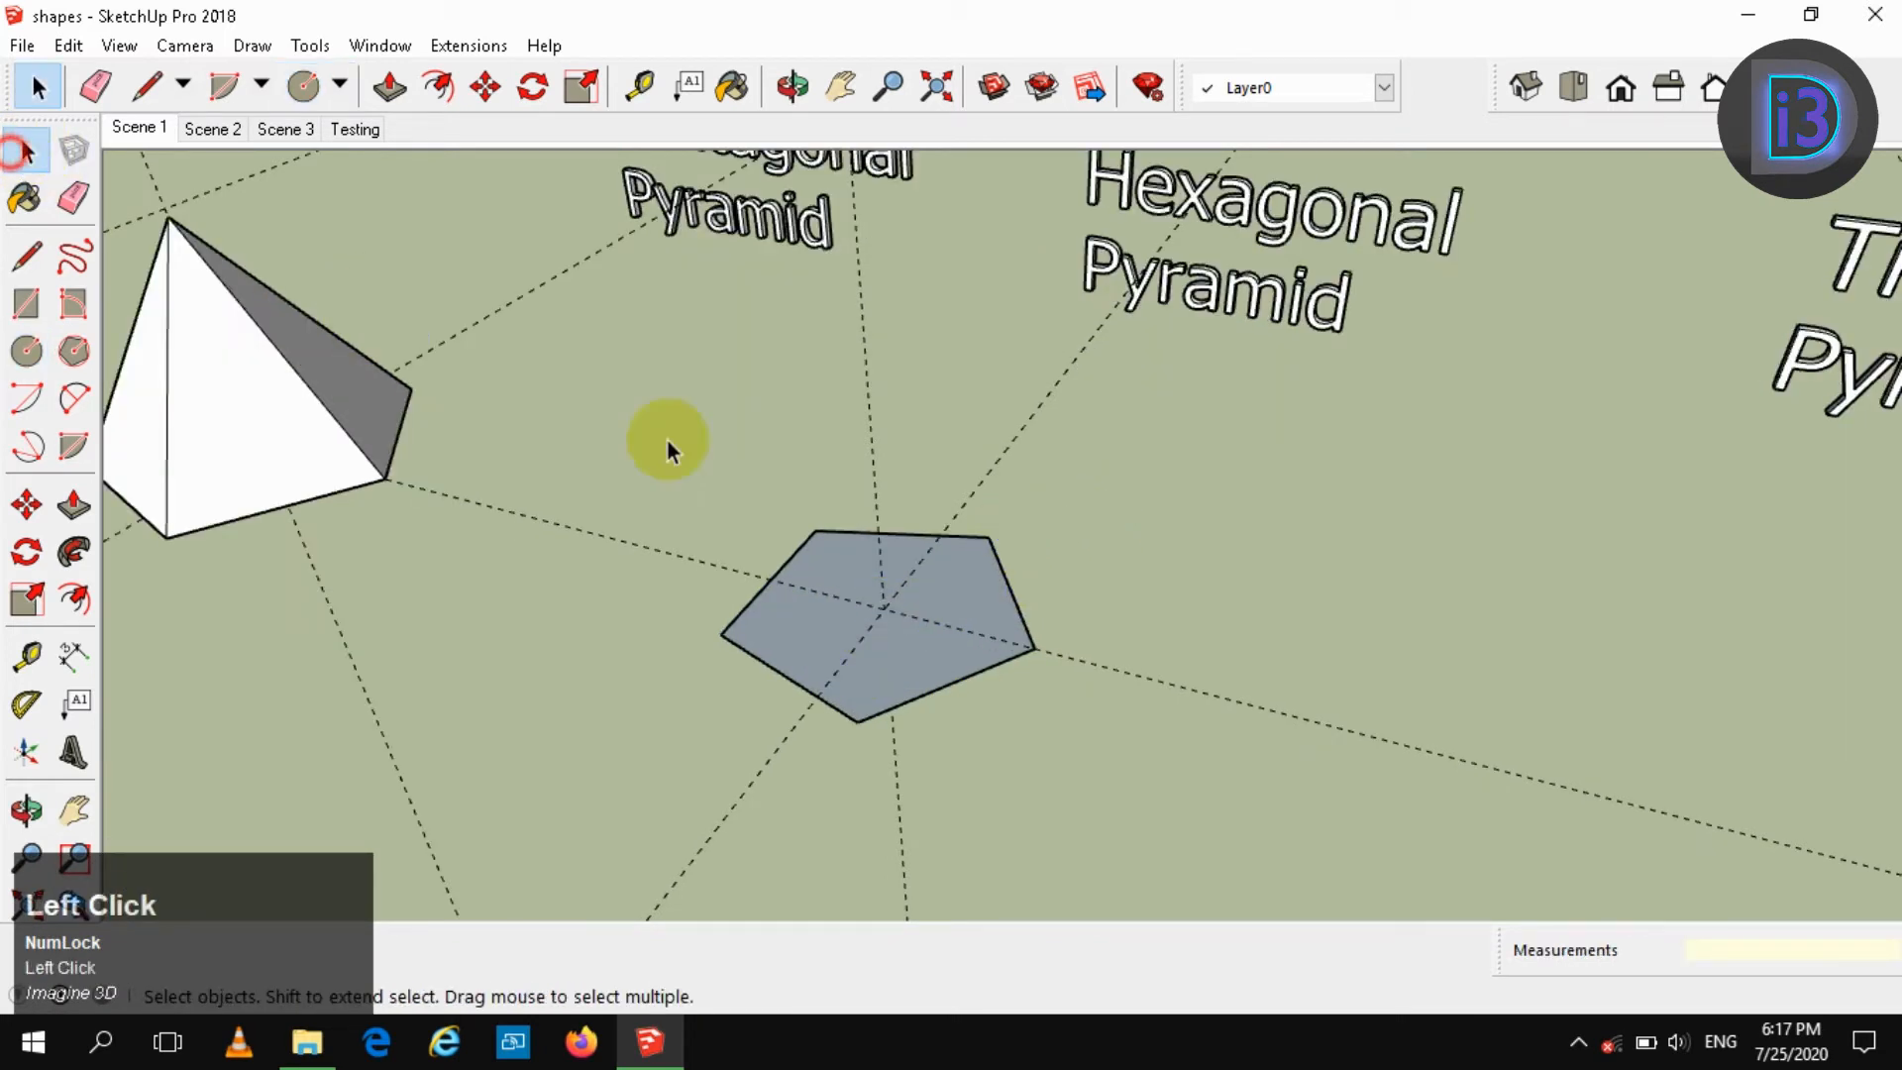
key("l")
left_click(884, 607)
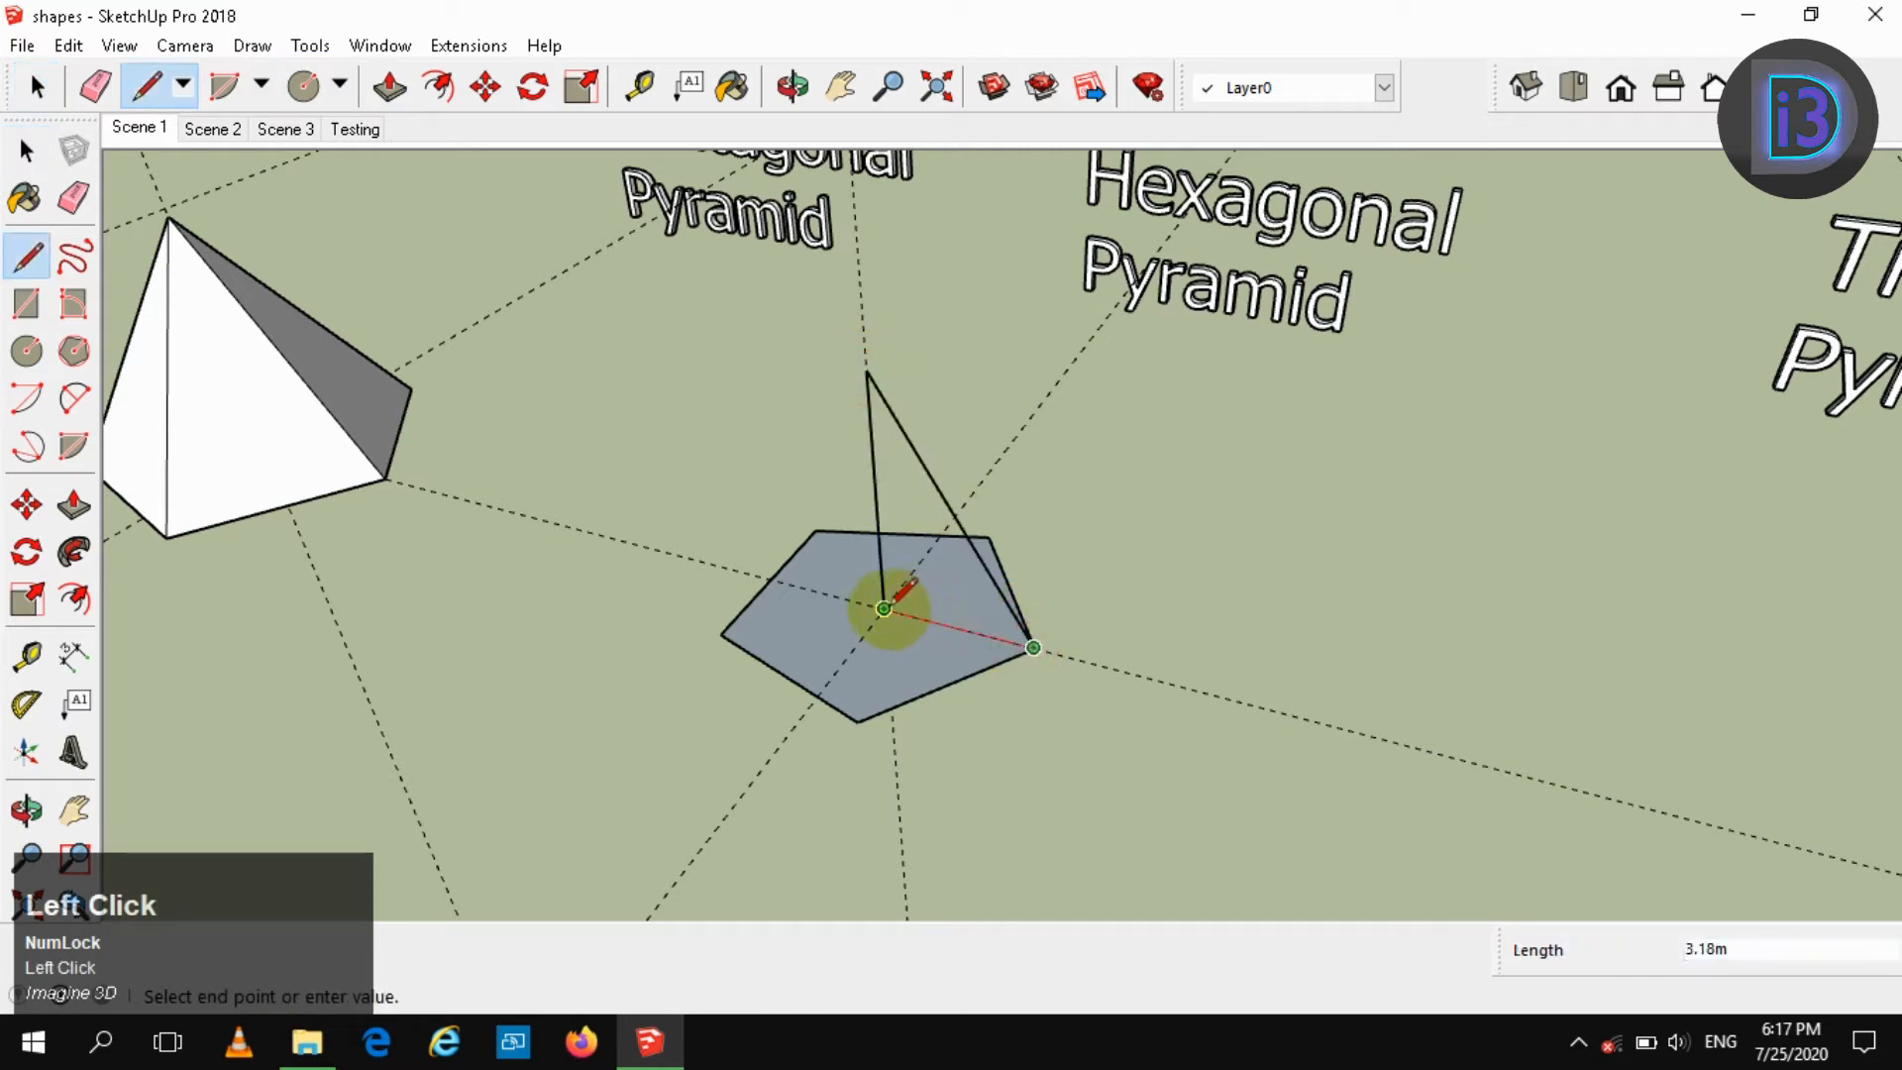
left_click(883, 608)
key("space")
Delete the polygon's face in front of the Hexagonal Pyramid label and sweep the triangular profile around its outline with Follow Me
left_click(896, 644)
key("Delete")
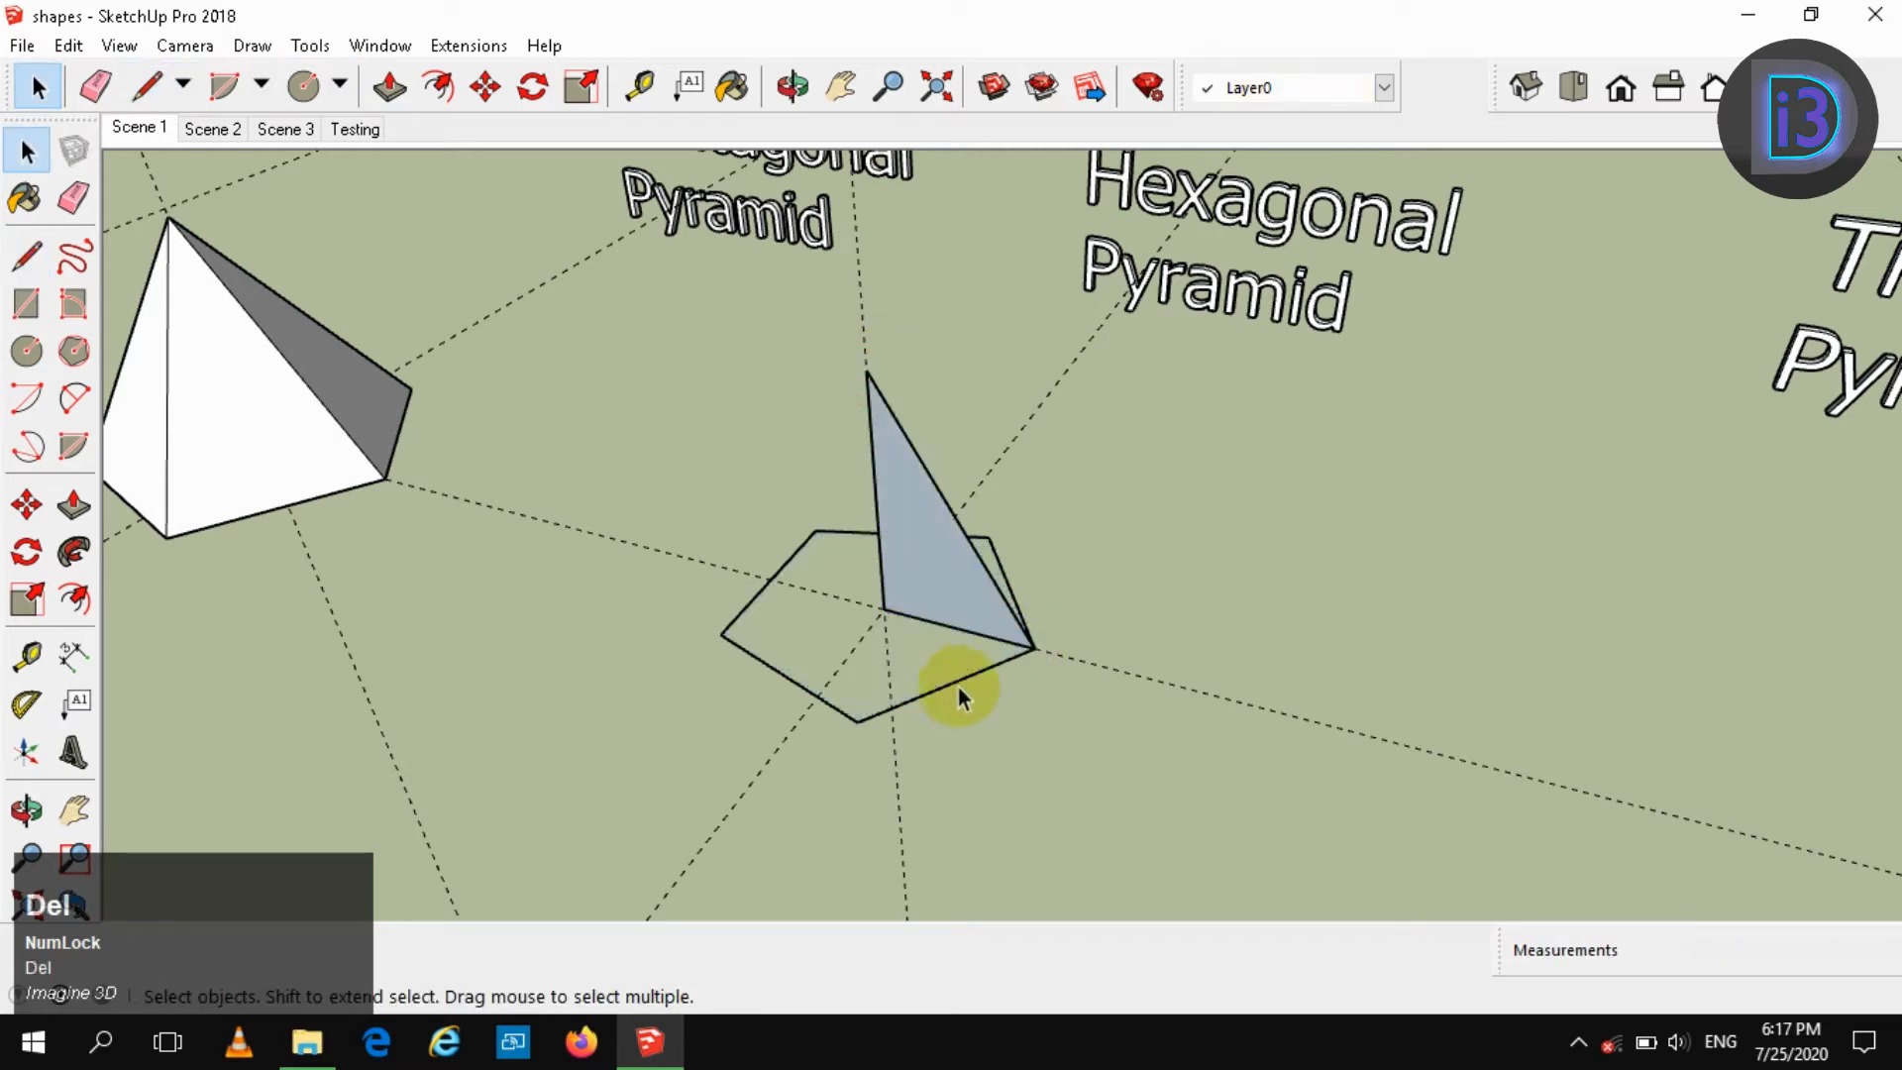
left_click(958, 686)
left_click(74, 552)
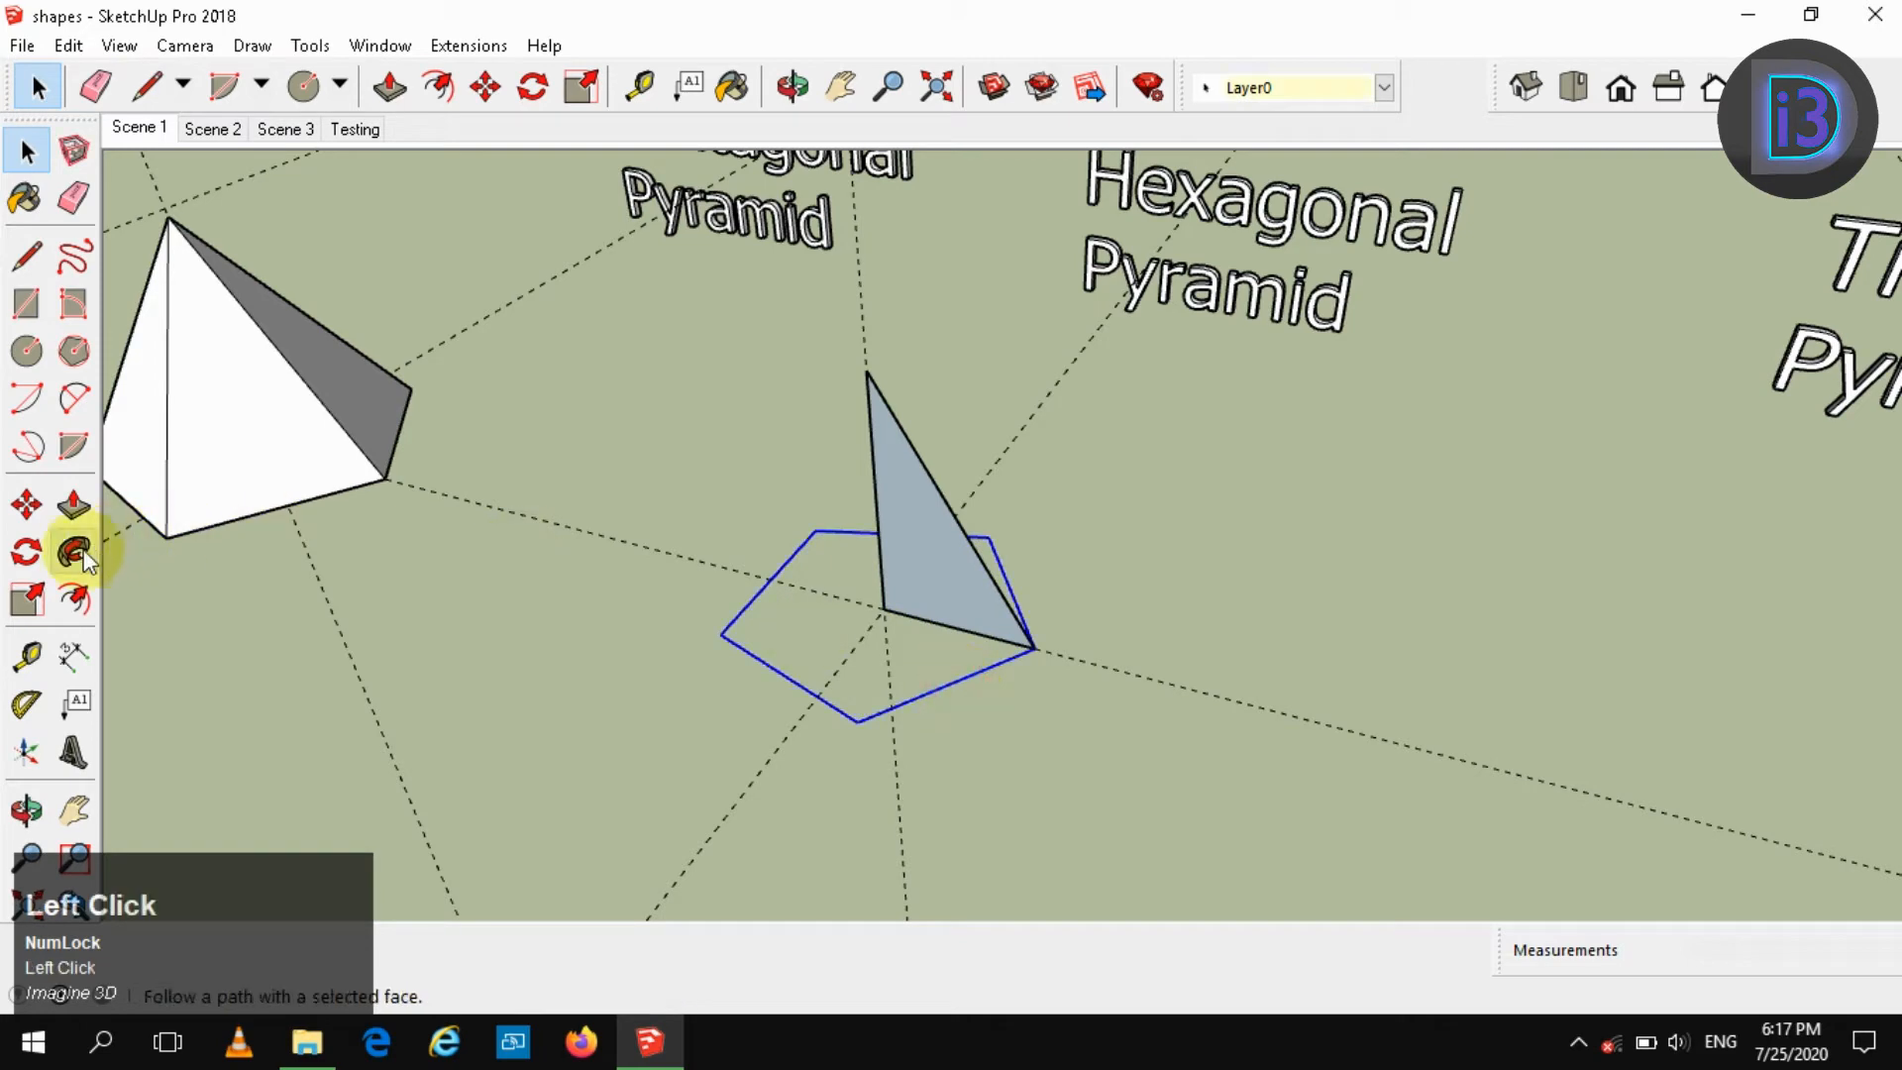
left_click(908, 561)
key("space")
Apply Soften/Smooth Edges at 20 degrees to the whole new pyramid and reverse its faces
right_click(908, 594)
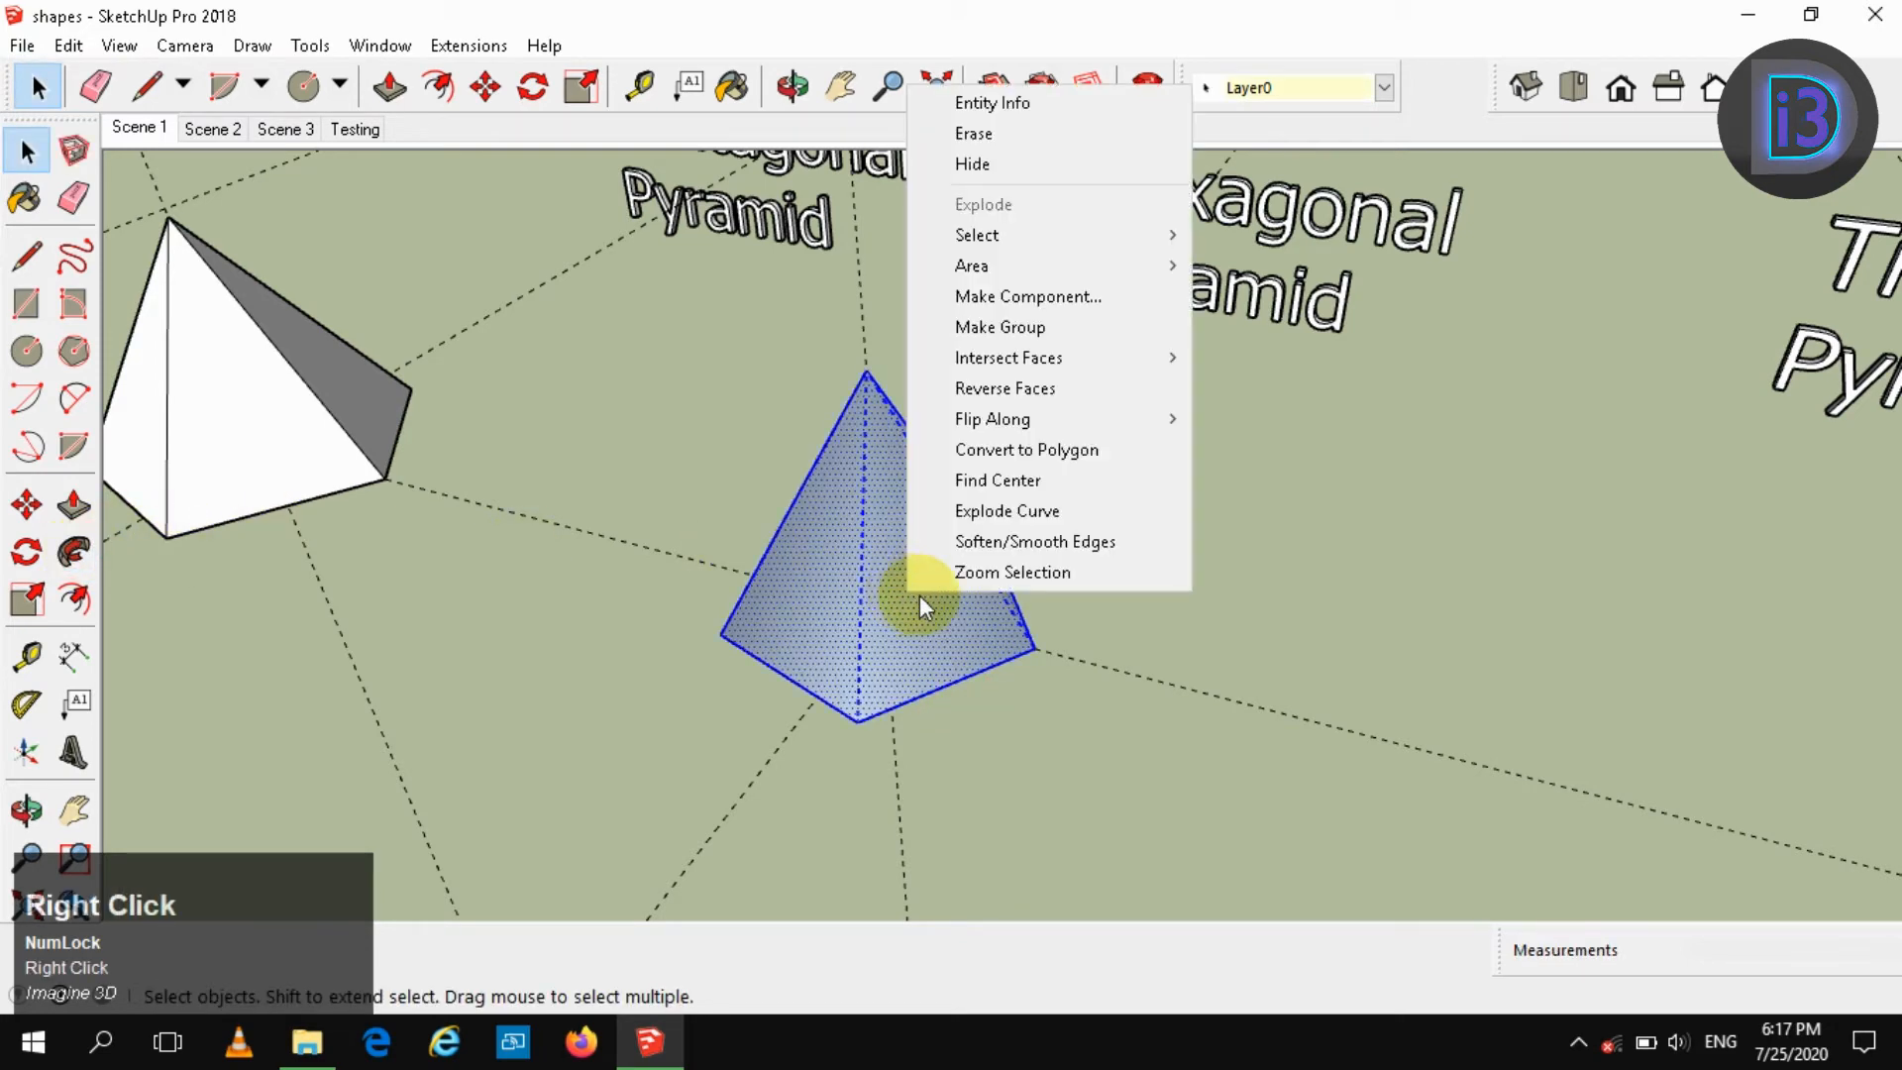
left_click(995, 539)
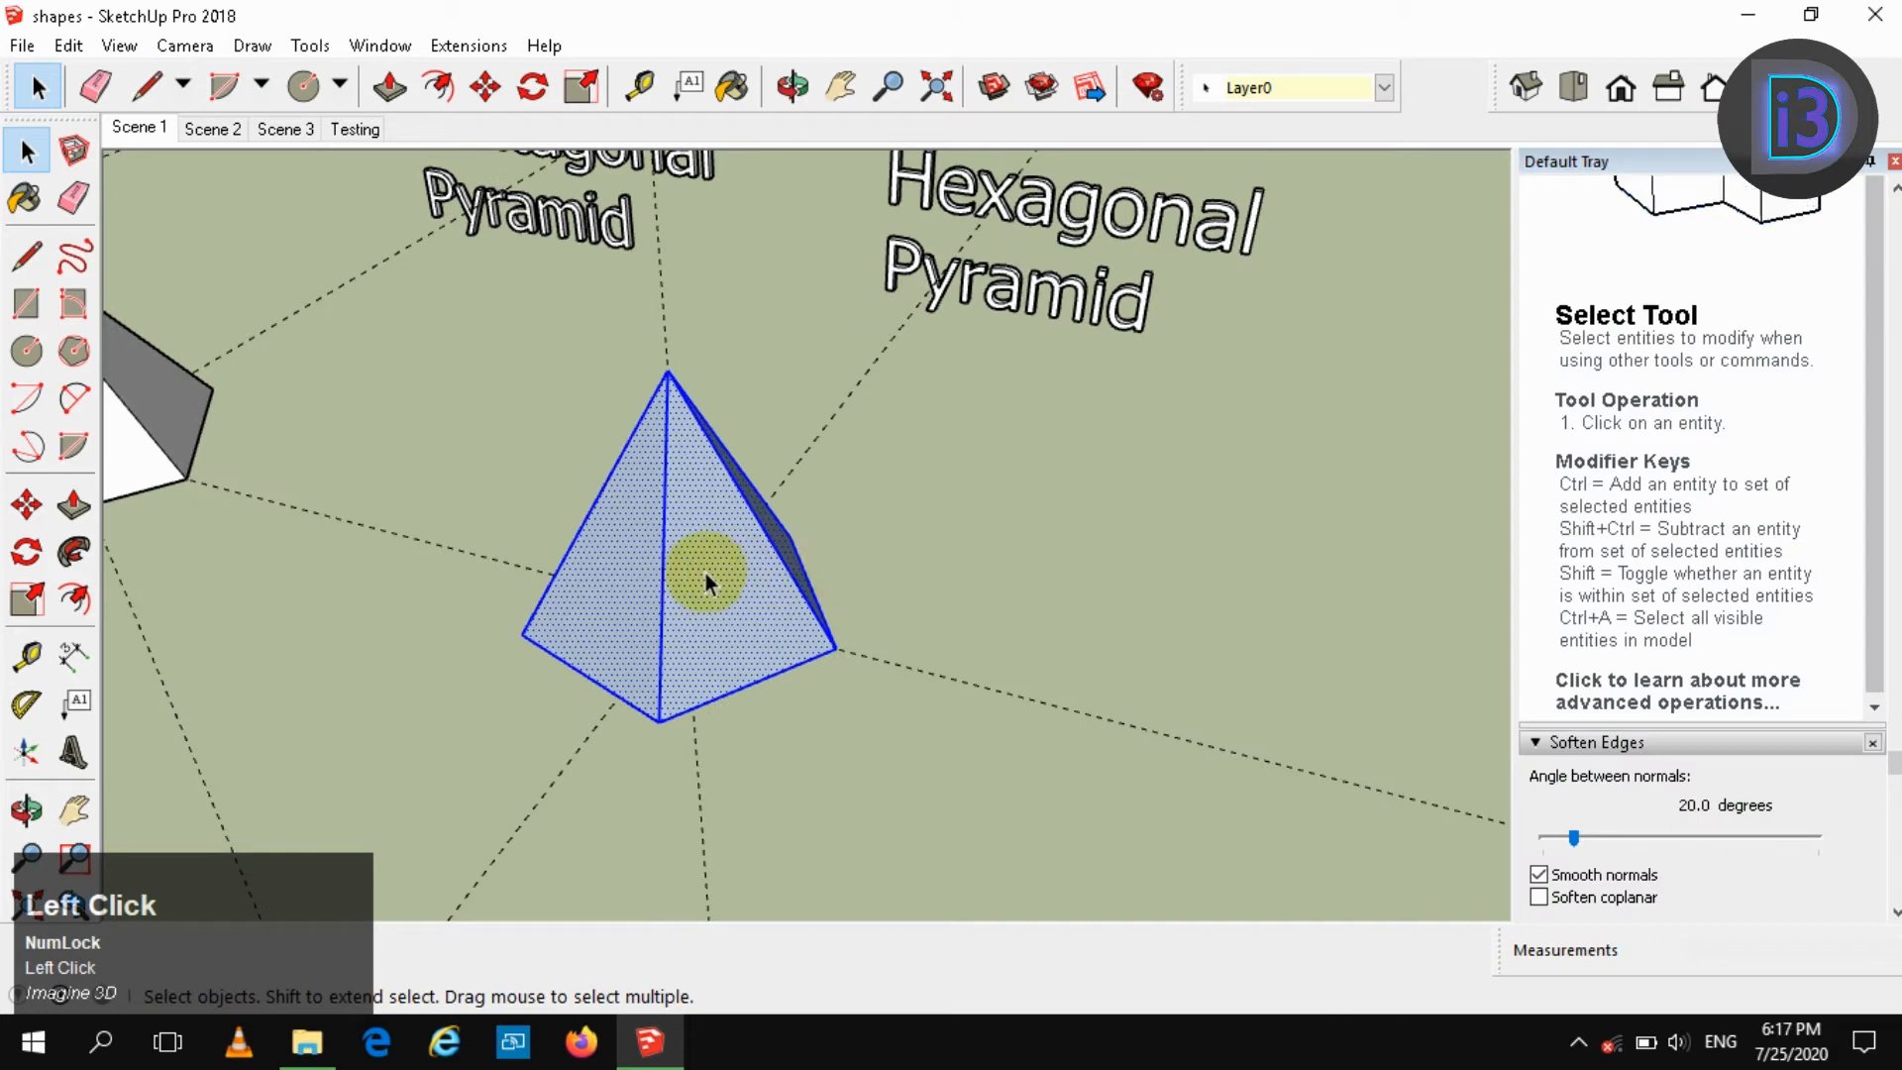
left_click(1895, 160)
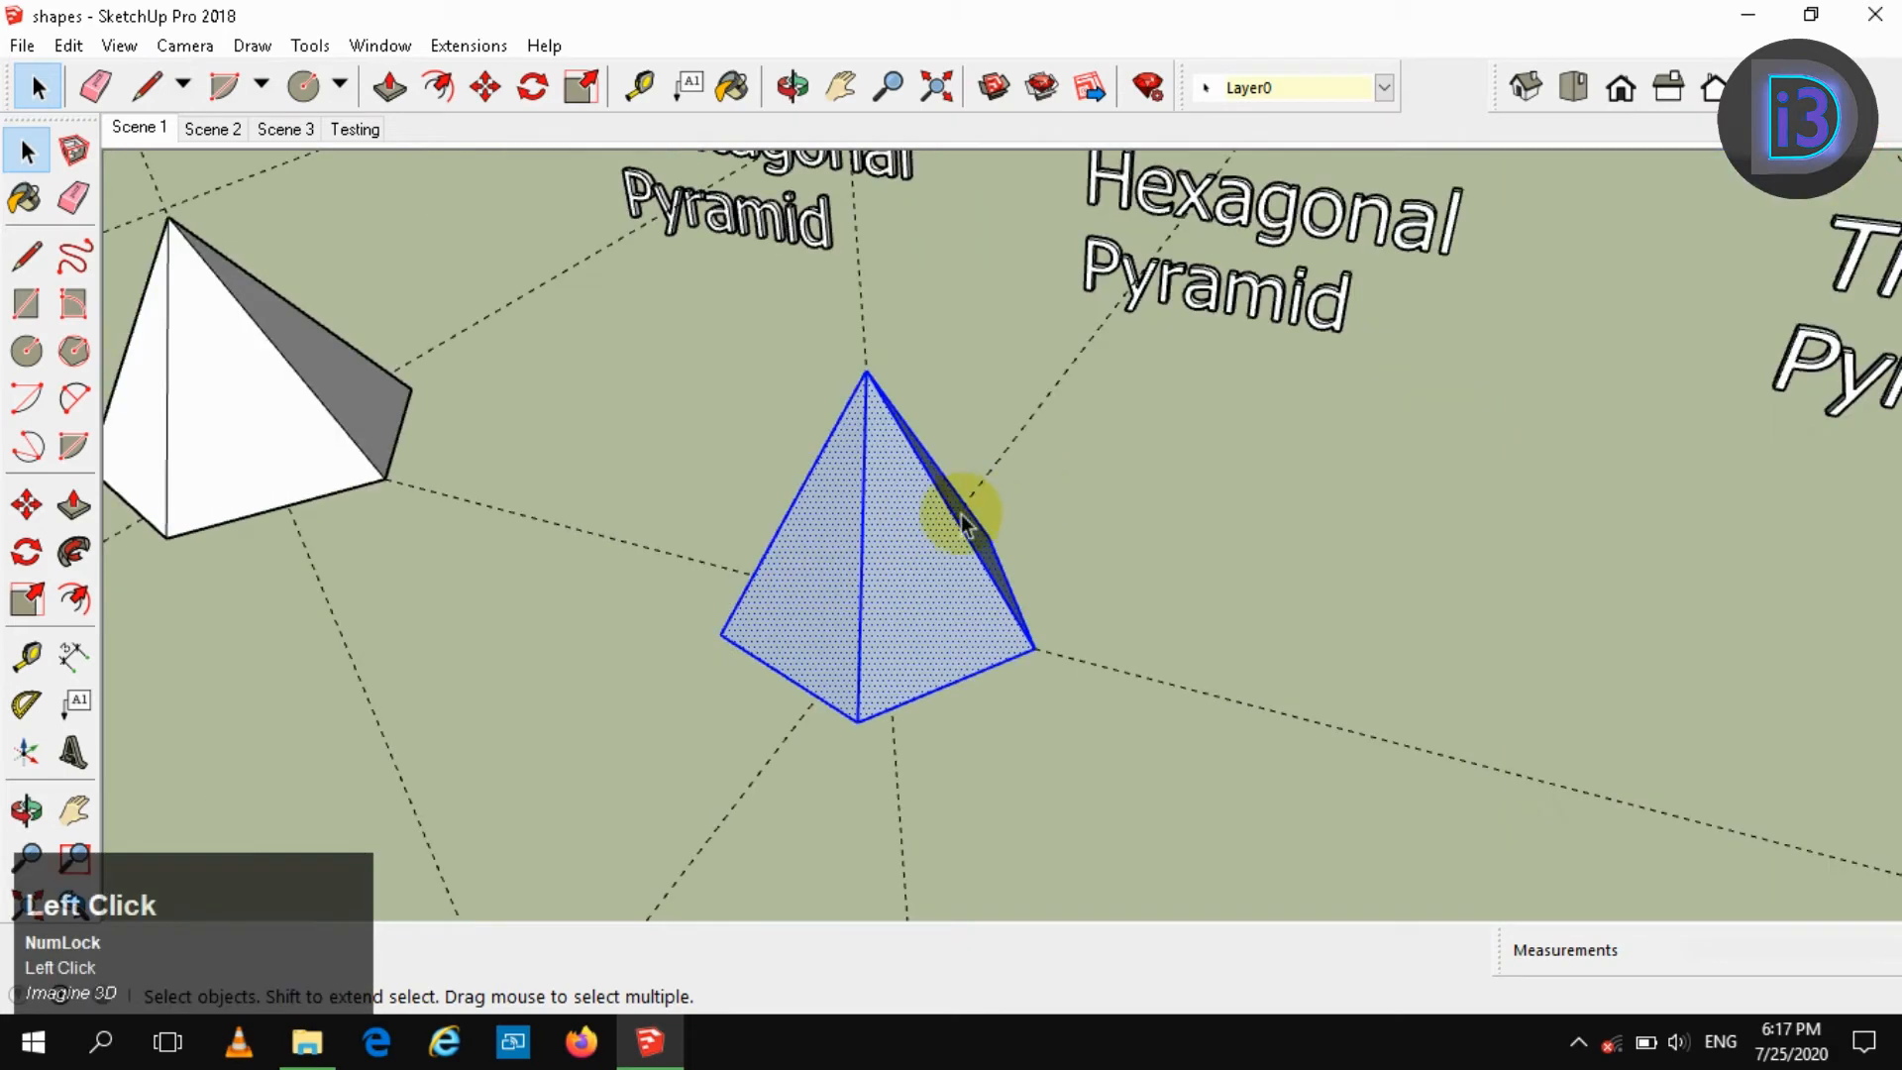
right_click(947, 506)
left_click(1054, 310)
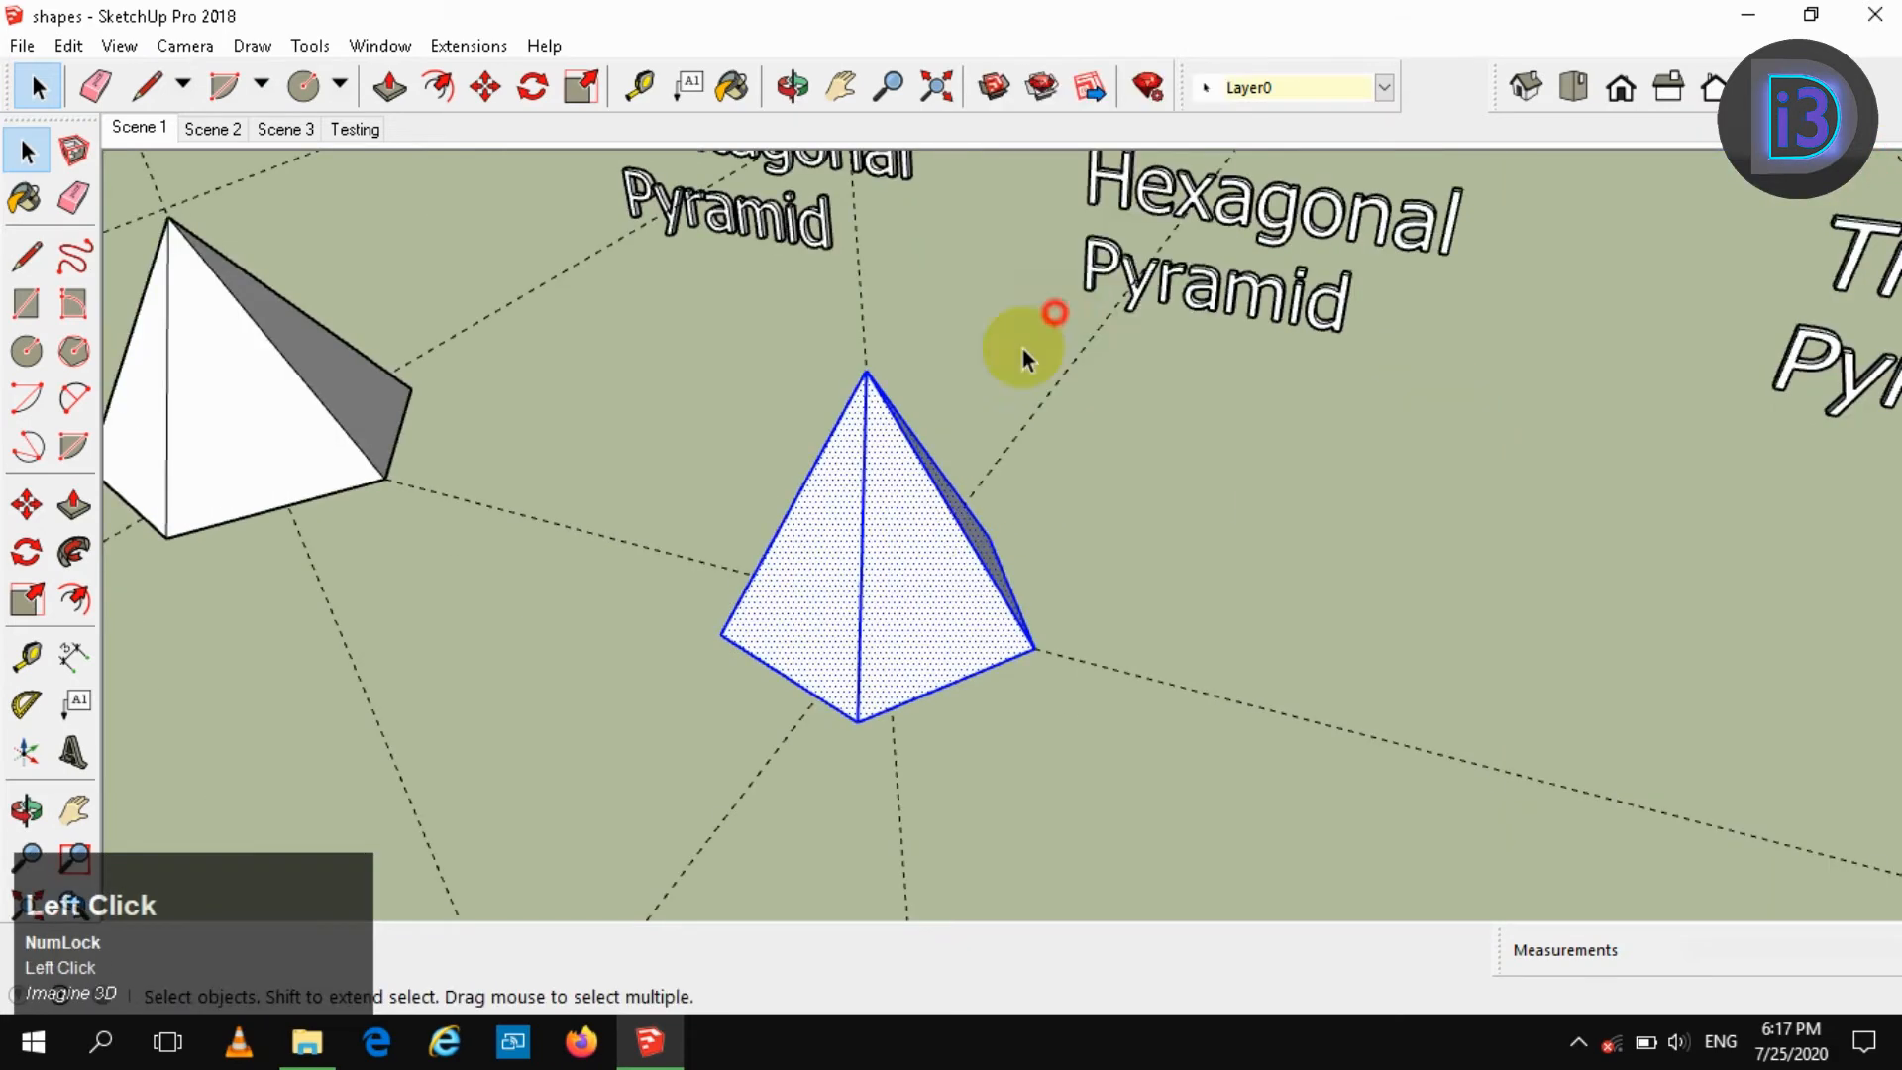
Make the pyramid in front of the Hexagonal Pyramid label a group
right_click(914, 526)
left_click(1014, 263)
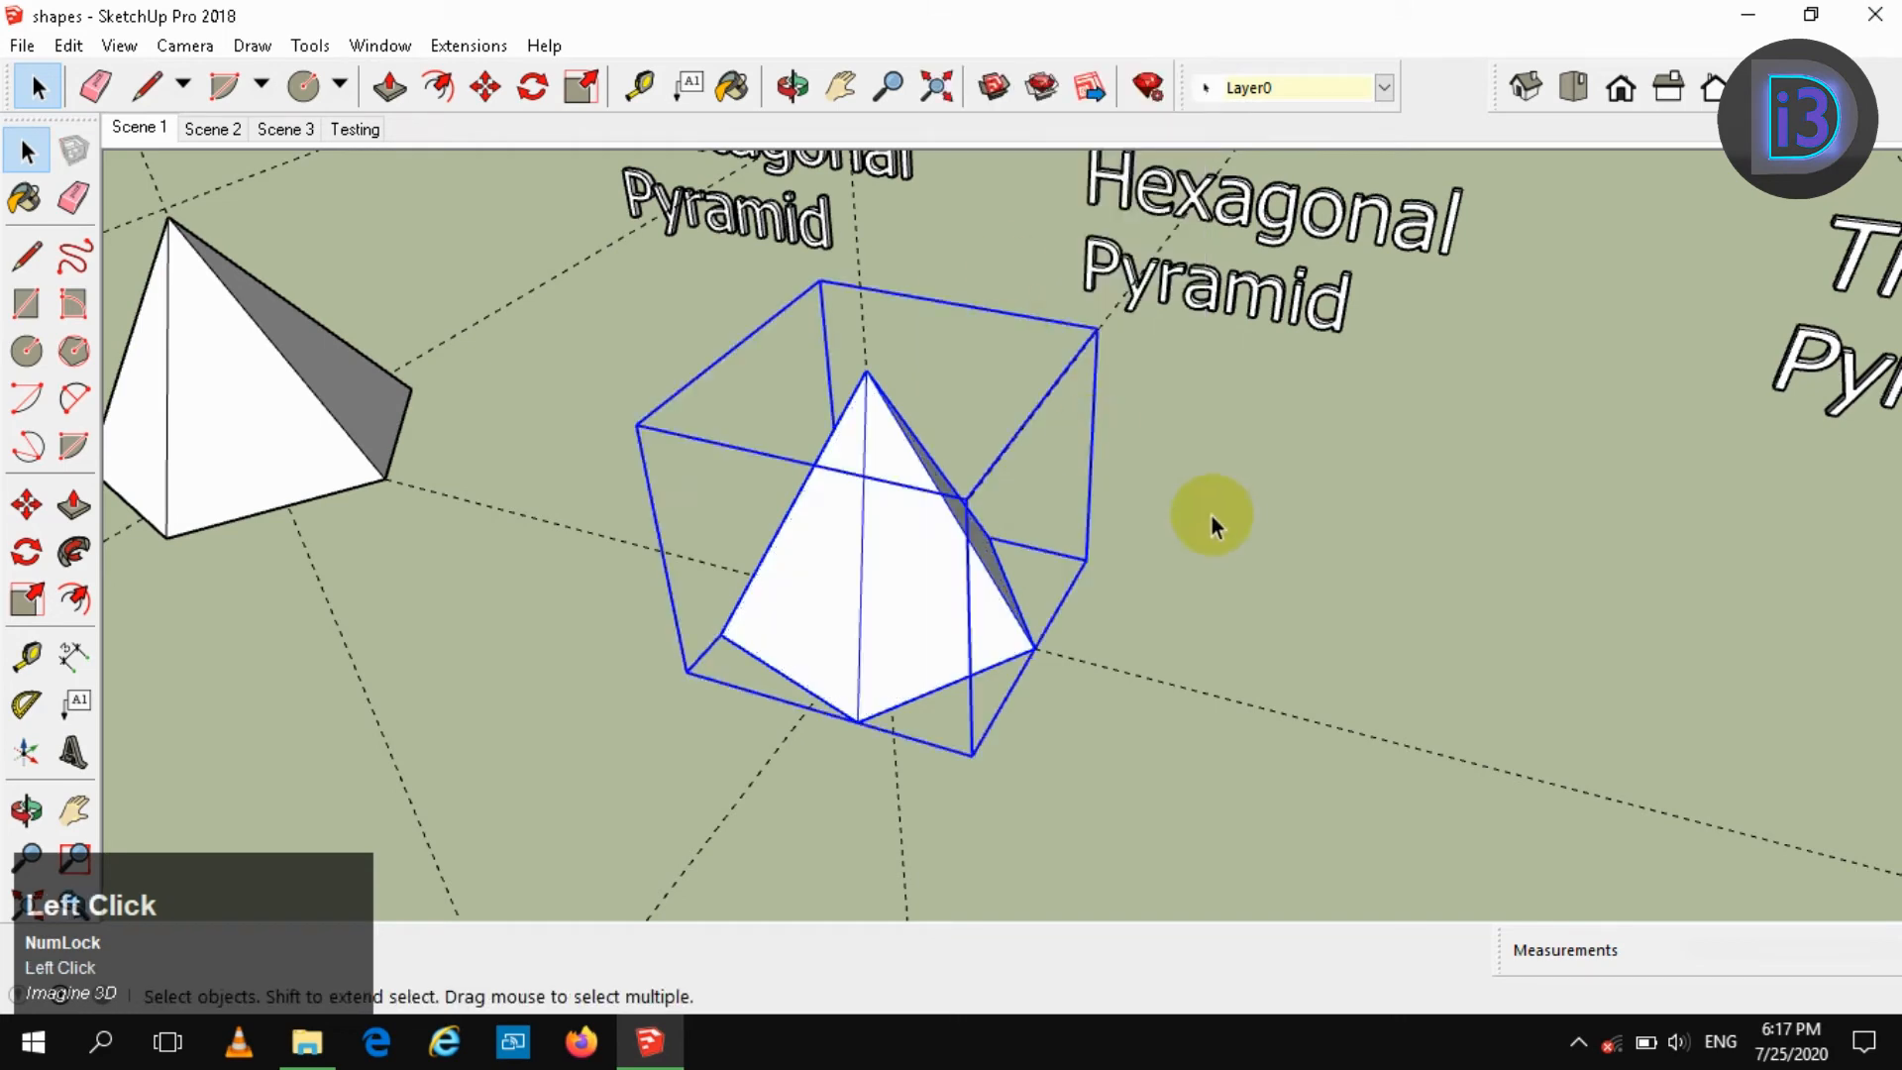
left_click(1211, 515)
Check the base sides of the pyramid in front of the Hexagonal Pyramid label and delete that pyramid
scroll(864, 586, "up", 2)
scroll(889, 544, "down", 3)
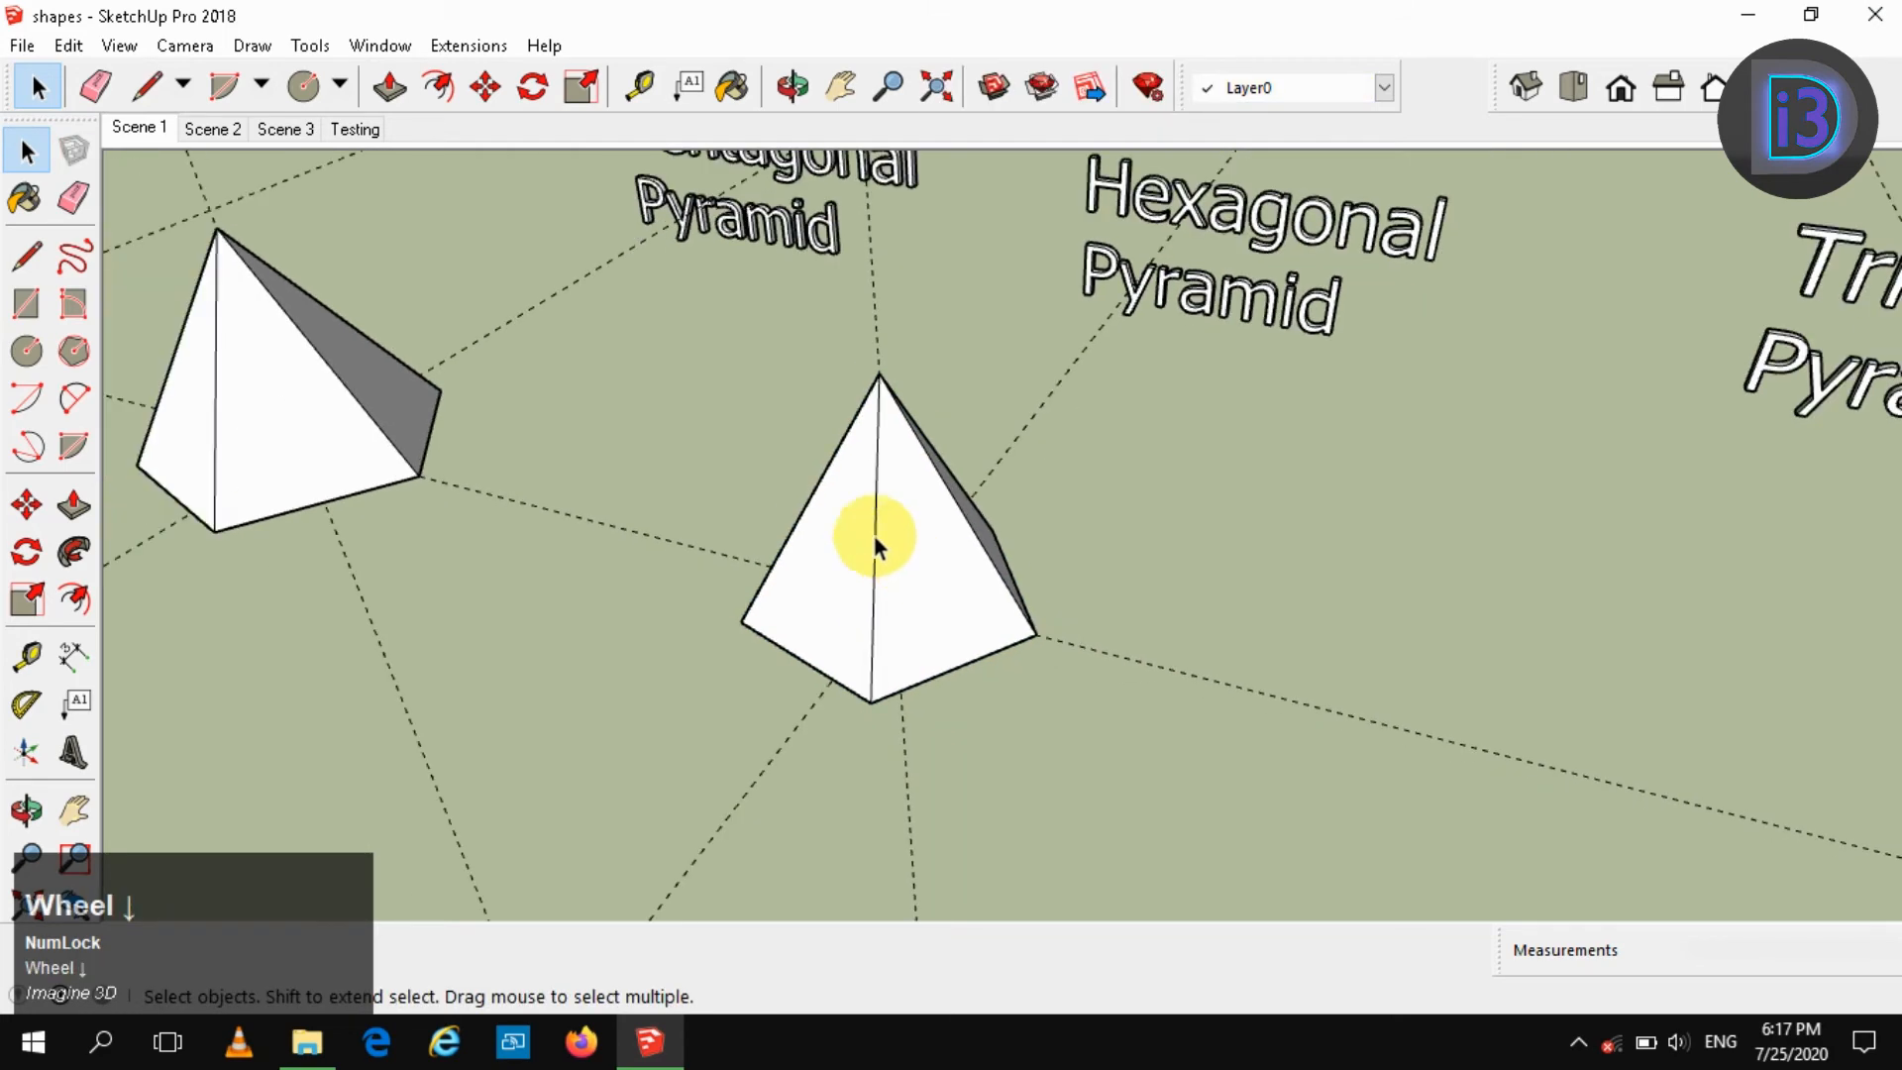
middle_click_drag(875, 541, 1325, 661)
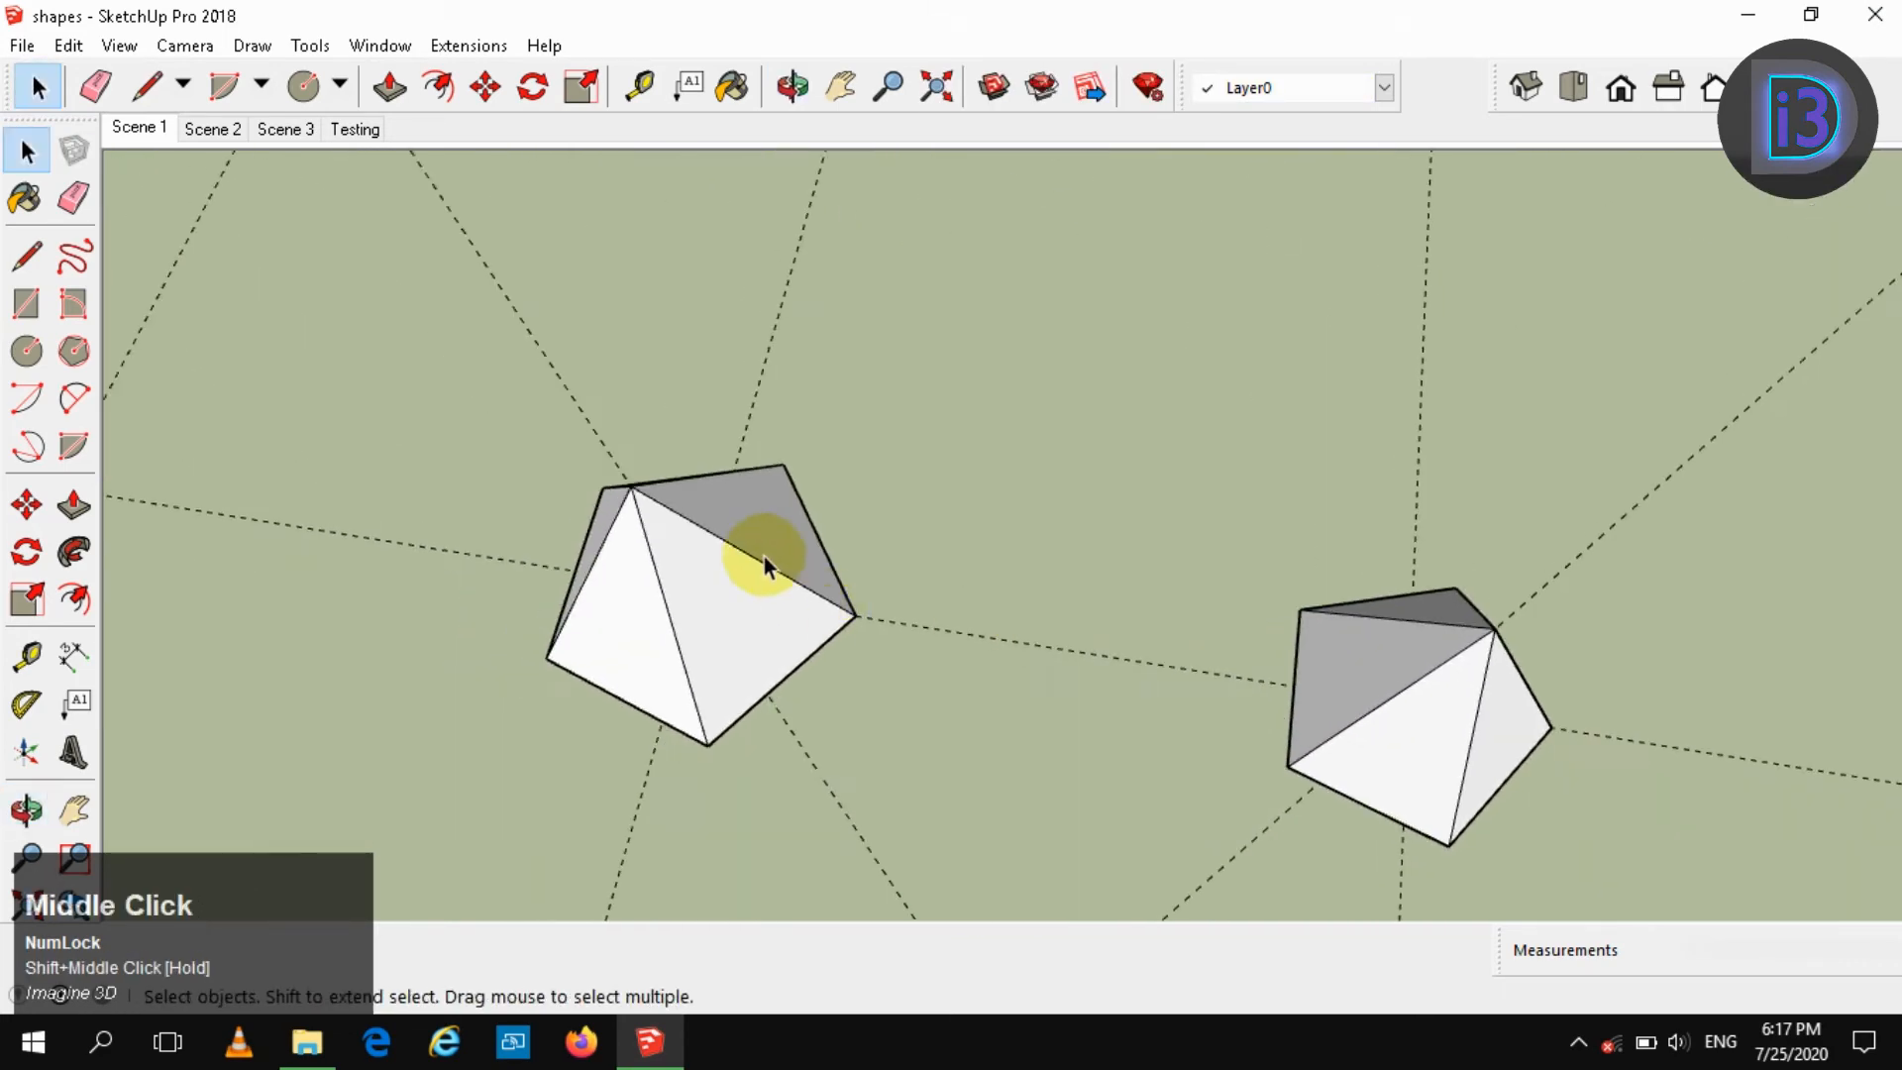
middle_click_drag(764, 565, 778, 659)
scroll(743, 622, "down", 1)
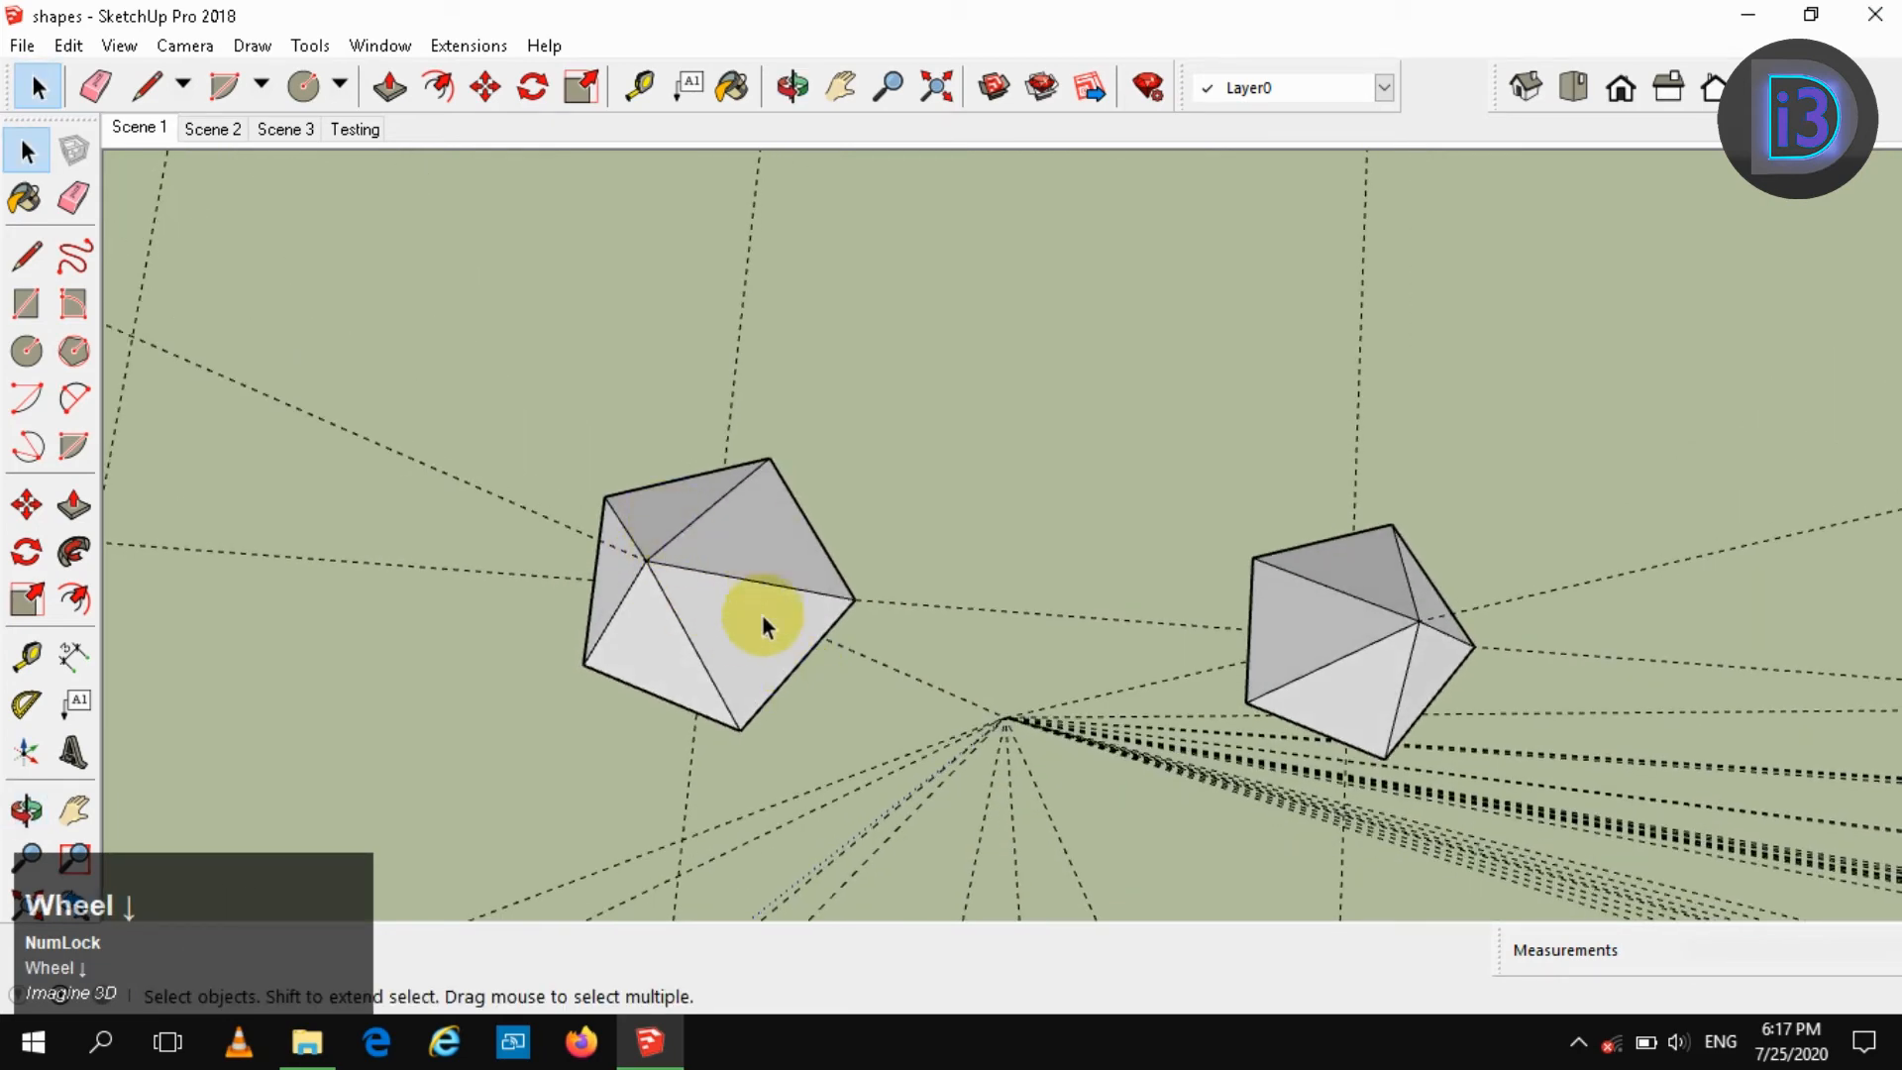
middle_click_drag(1168, 616, 788, 503, "shift")
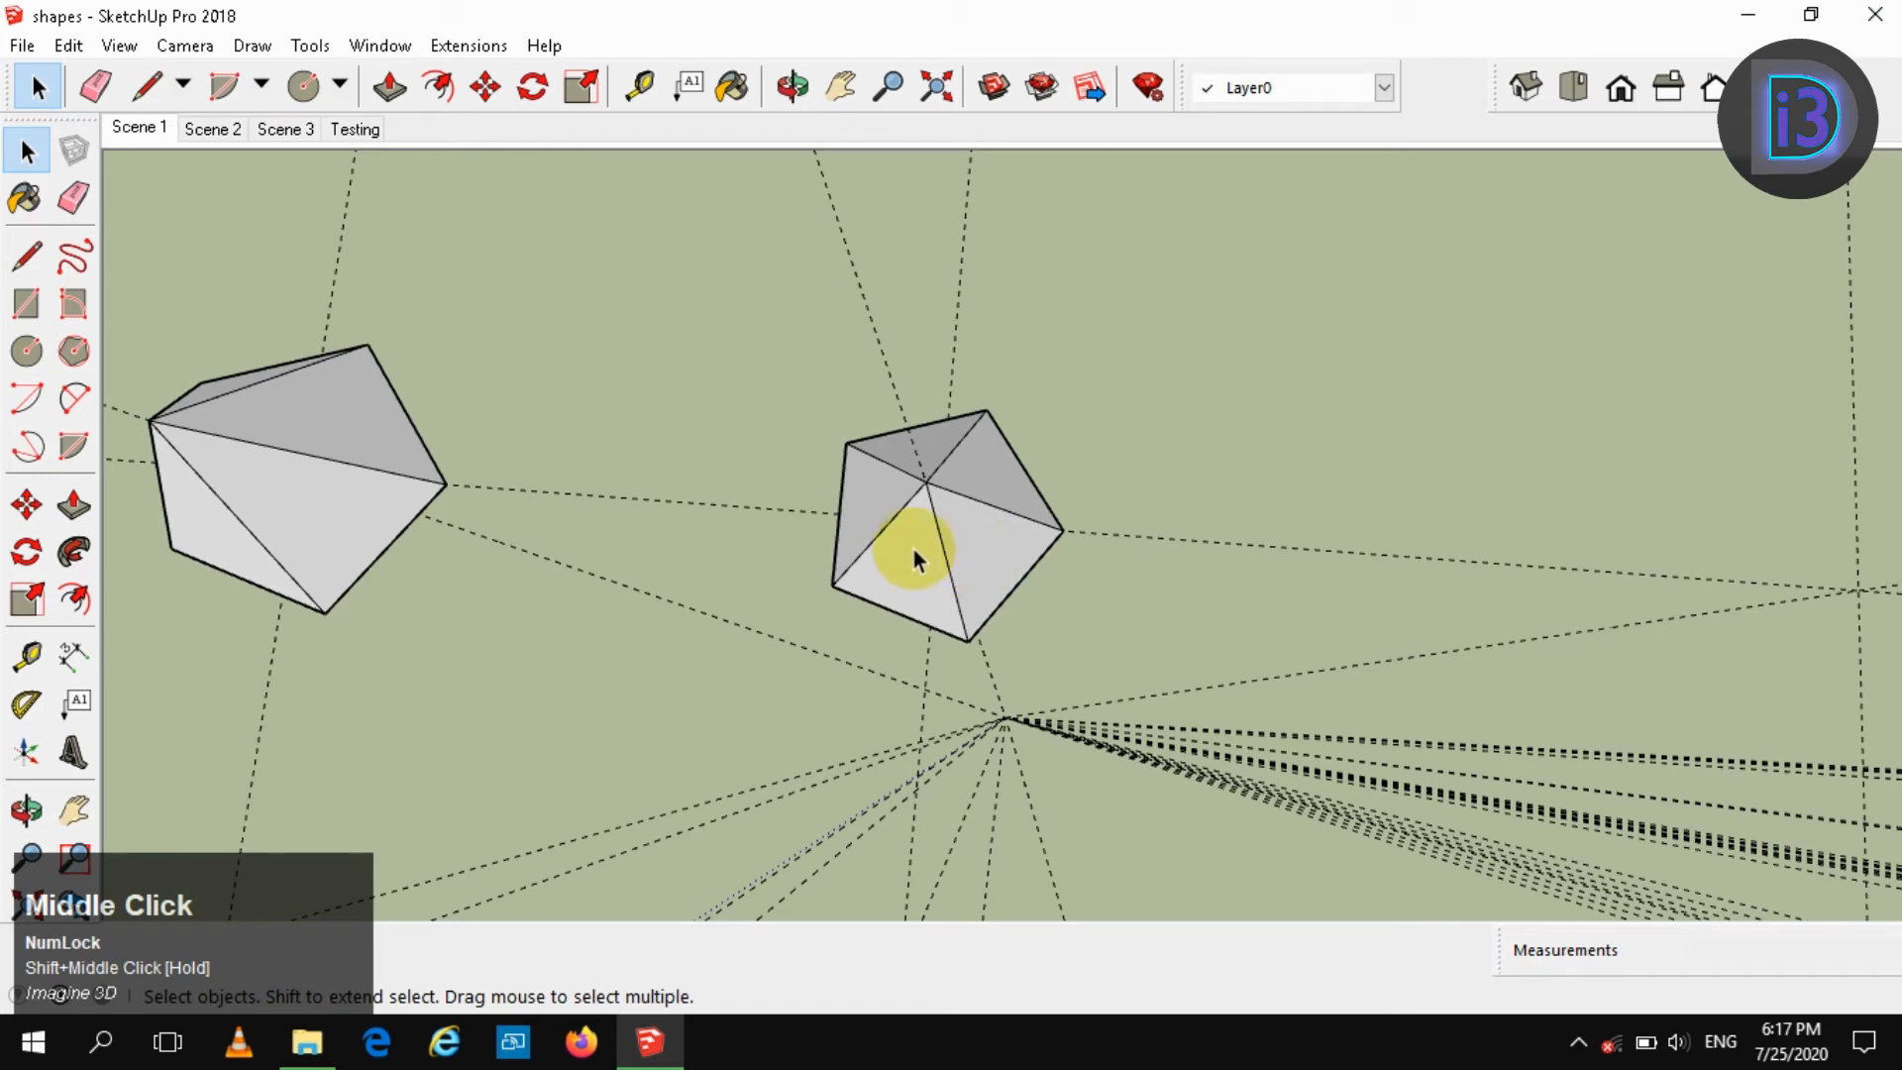
scroll(960, 502, "up", 1)
middle_click_drag(960, 501, 837, 237)
scroll(991, 608, "up", 2)
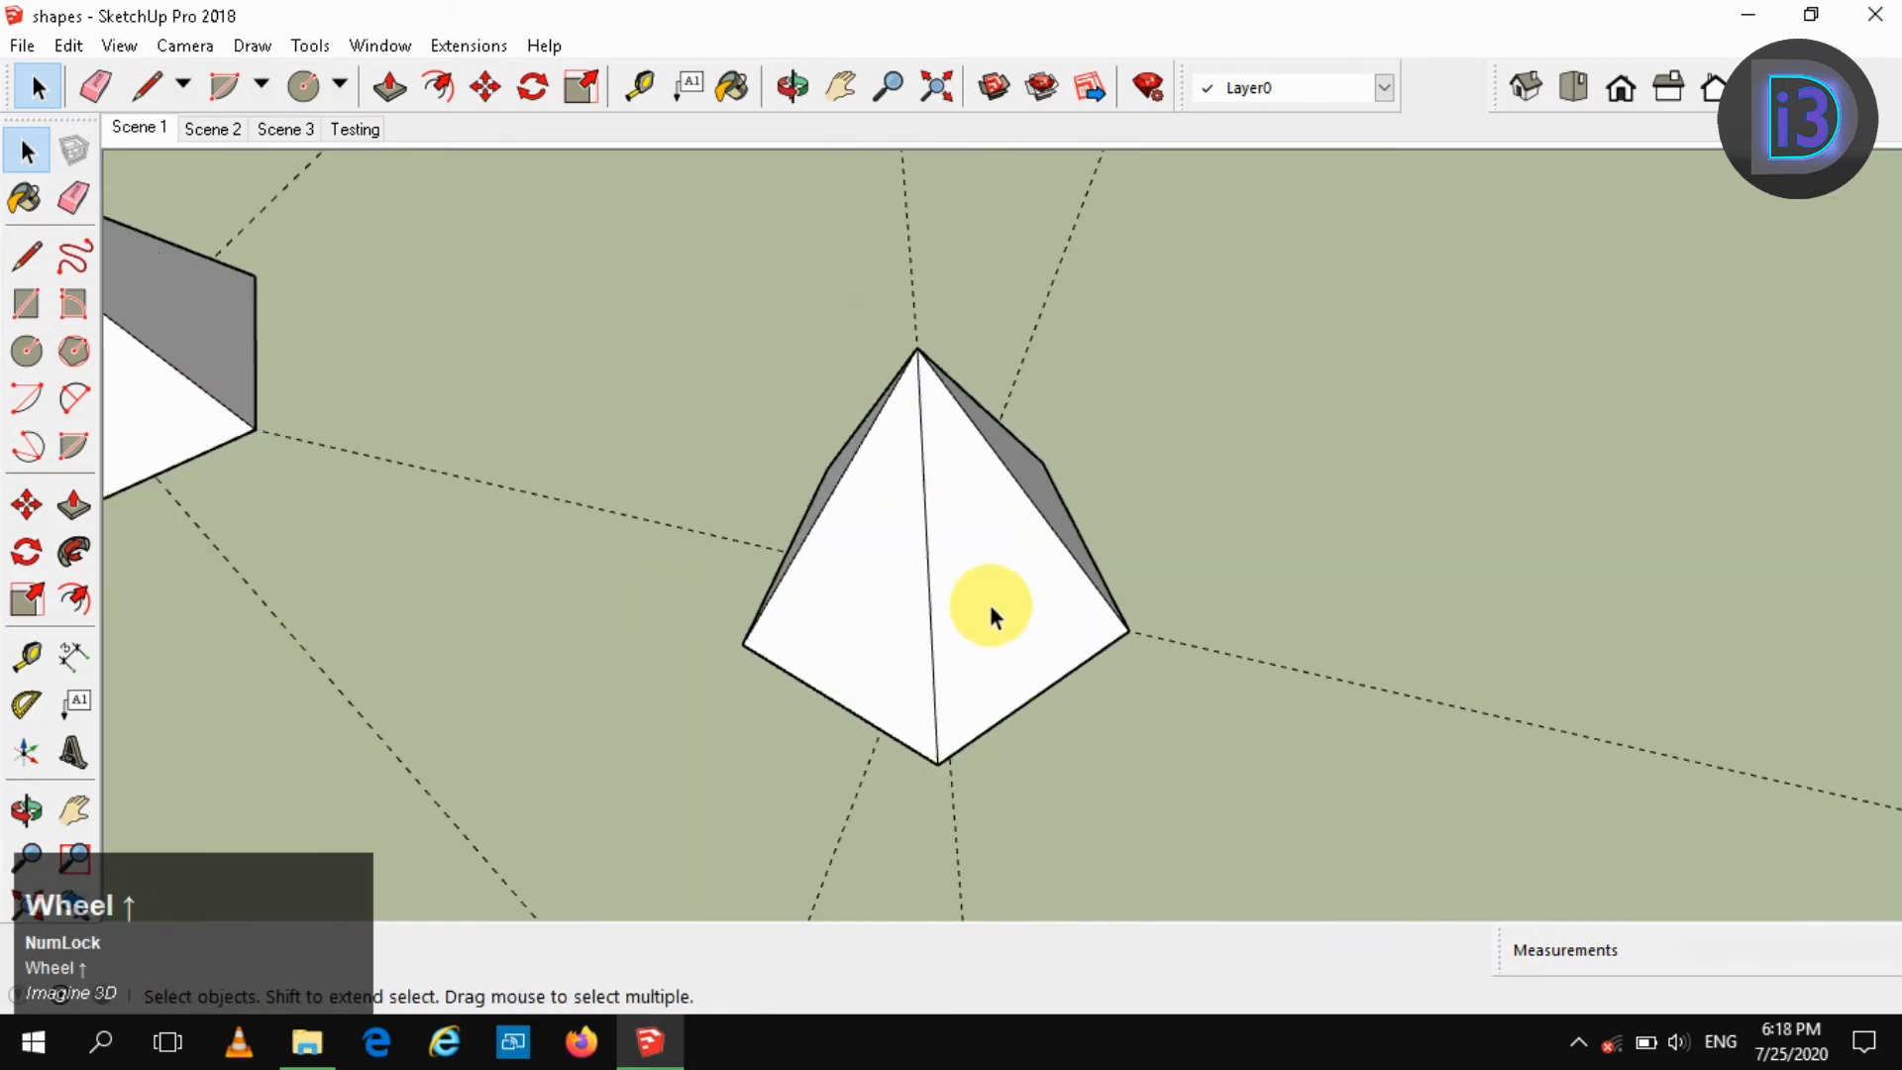
middle_click_drag(991, 612, 984, 489)
left_click(1036, 523)
key("Delete")
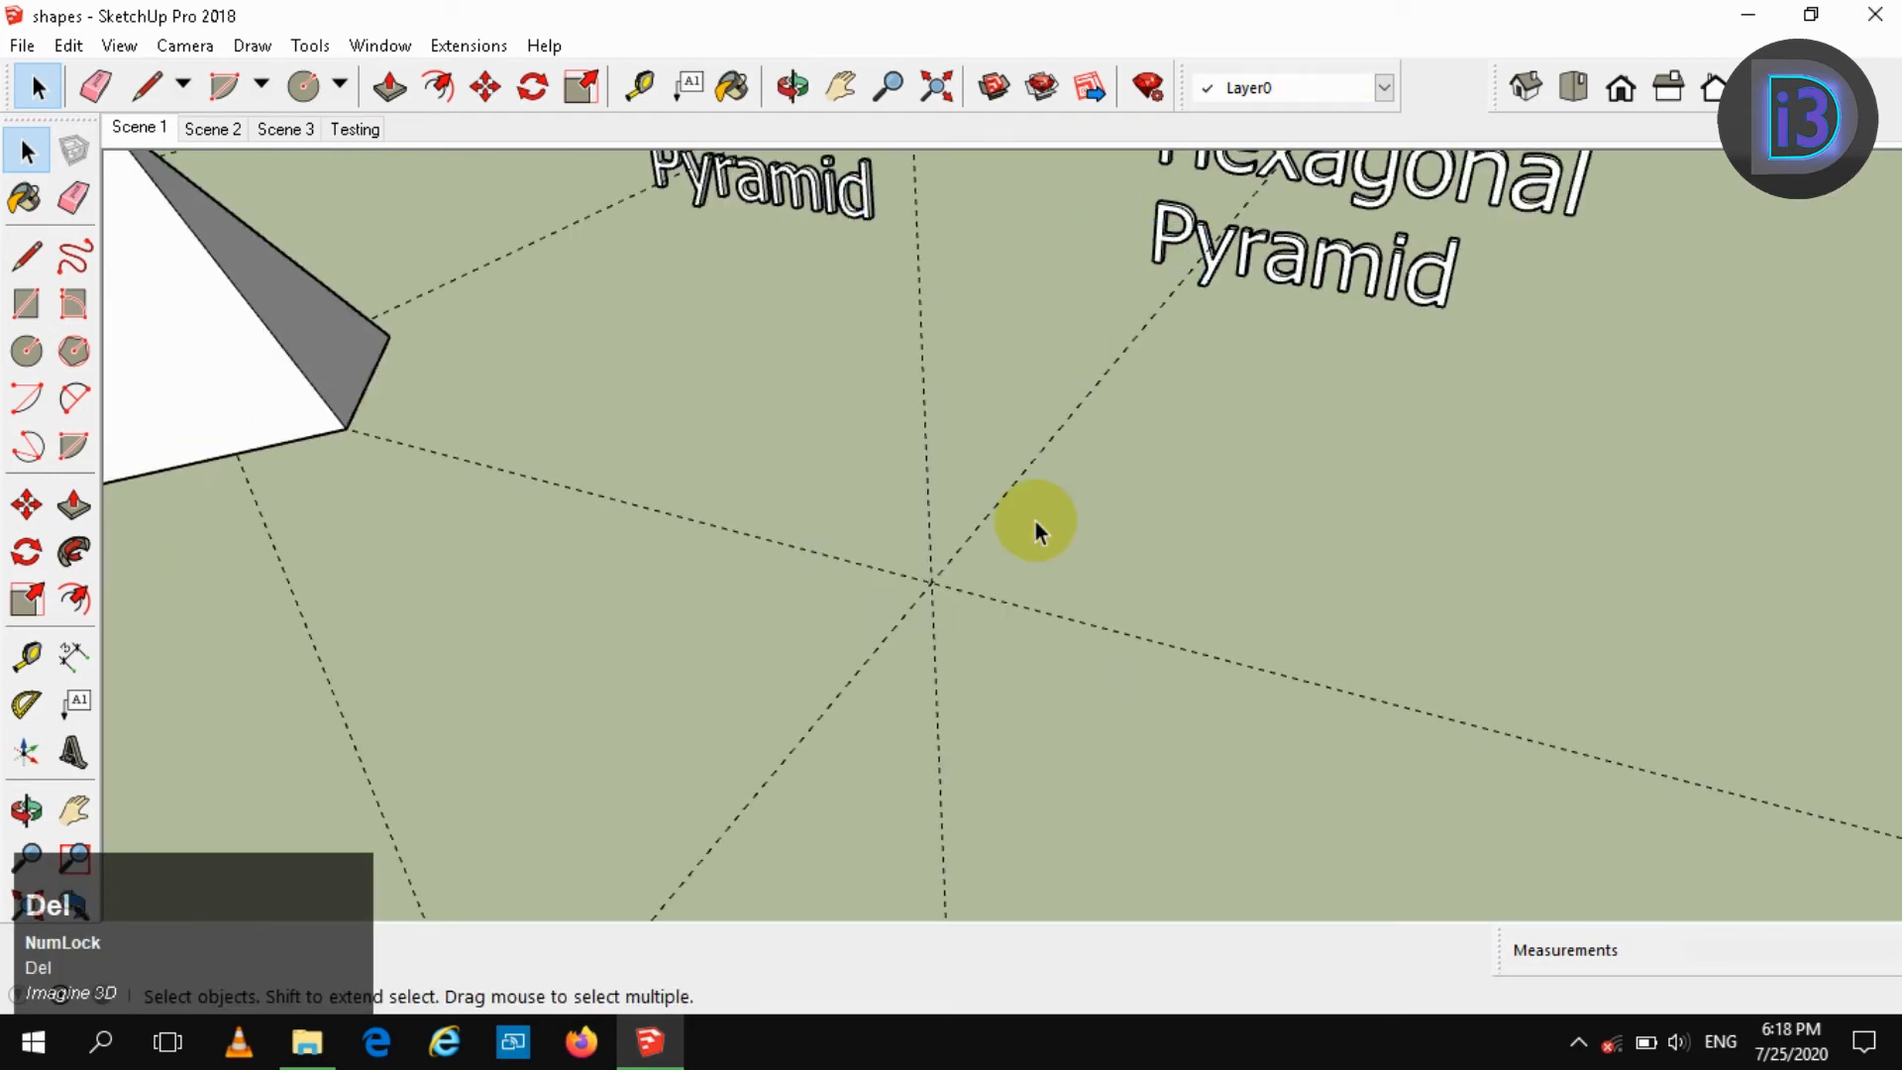
Draw a six-sided circle with a radius of about 2.3 m, centred on the guide intersection in front of the Hexagonal Pyramid label
key("c")
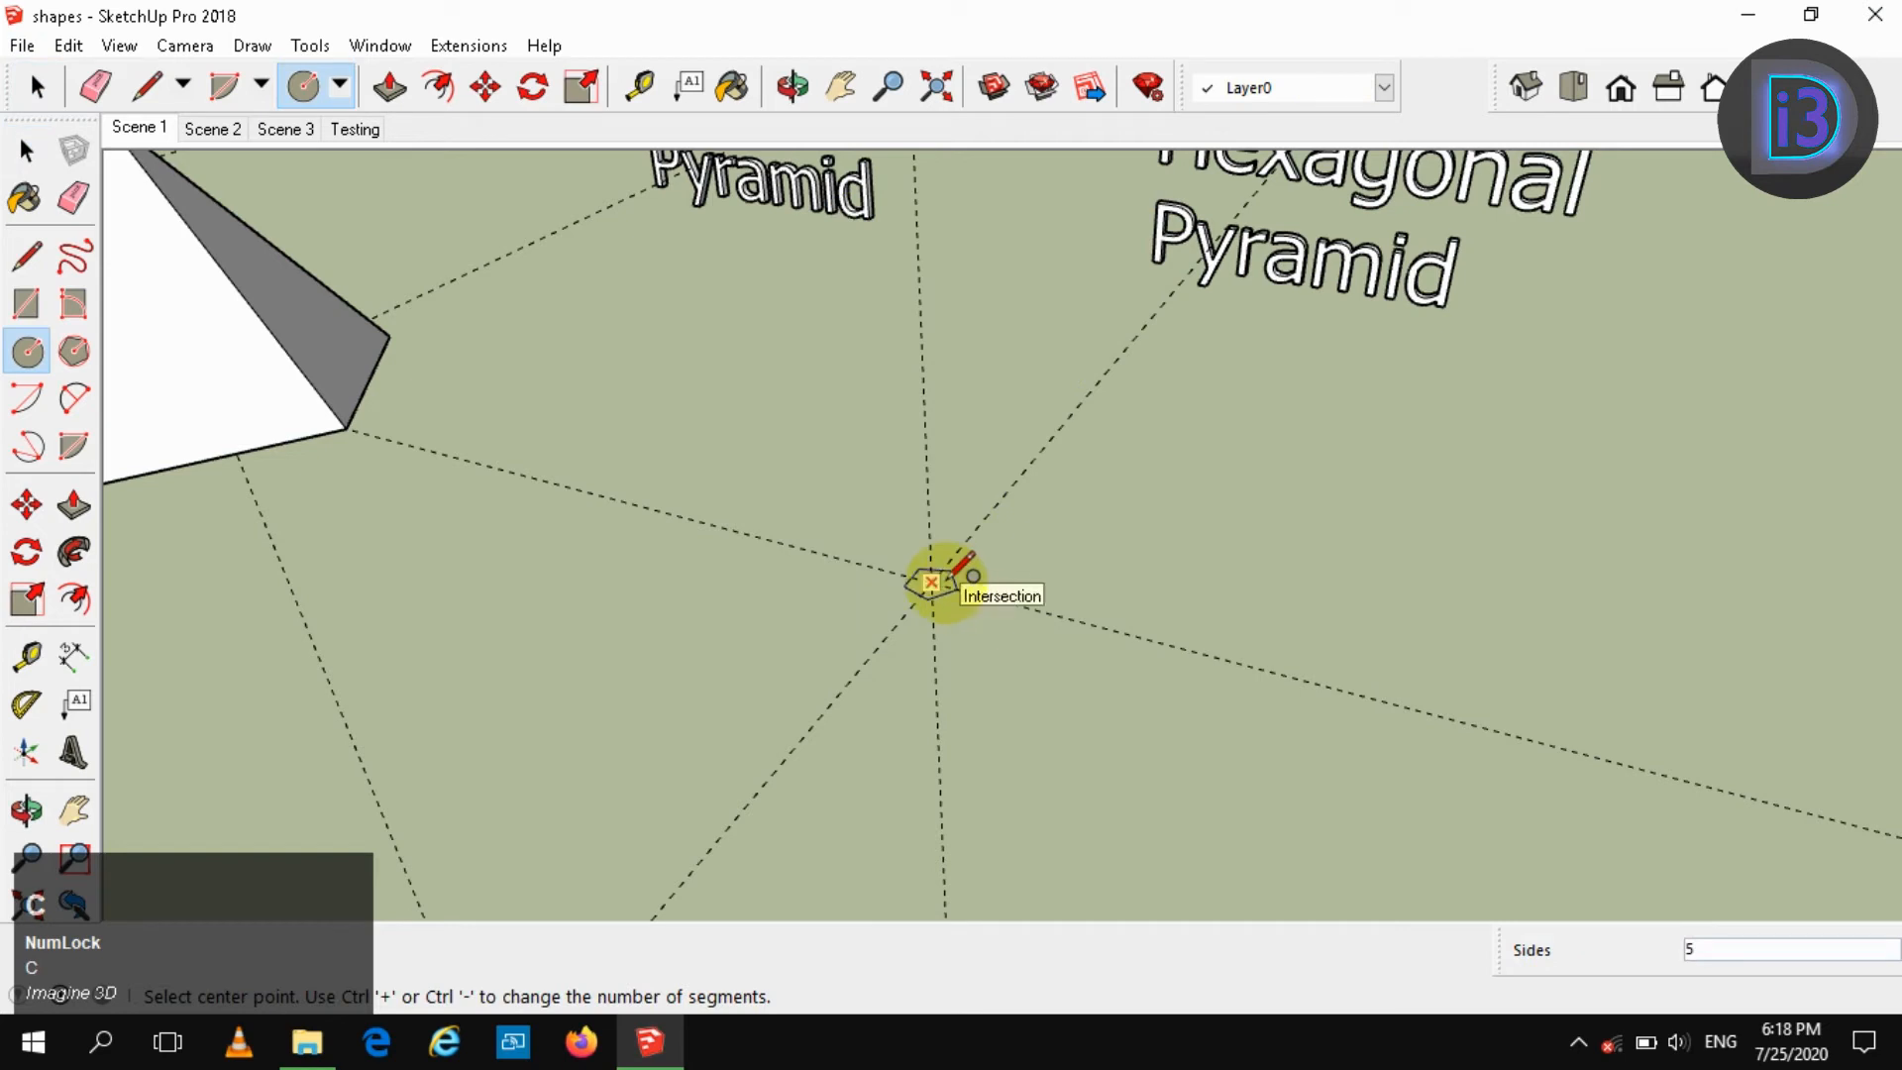
type("6")
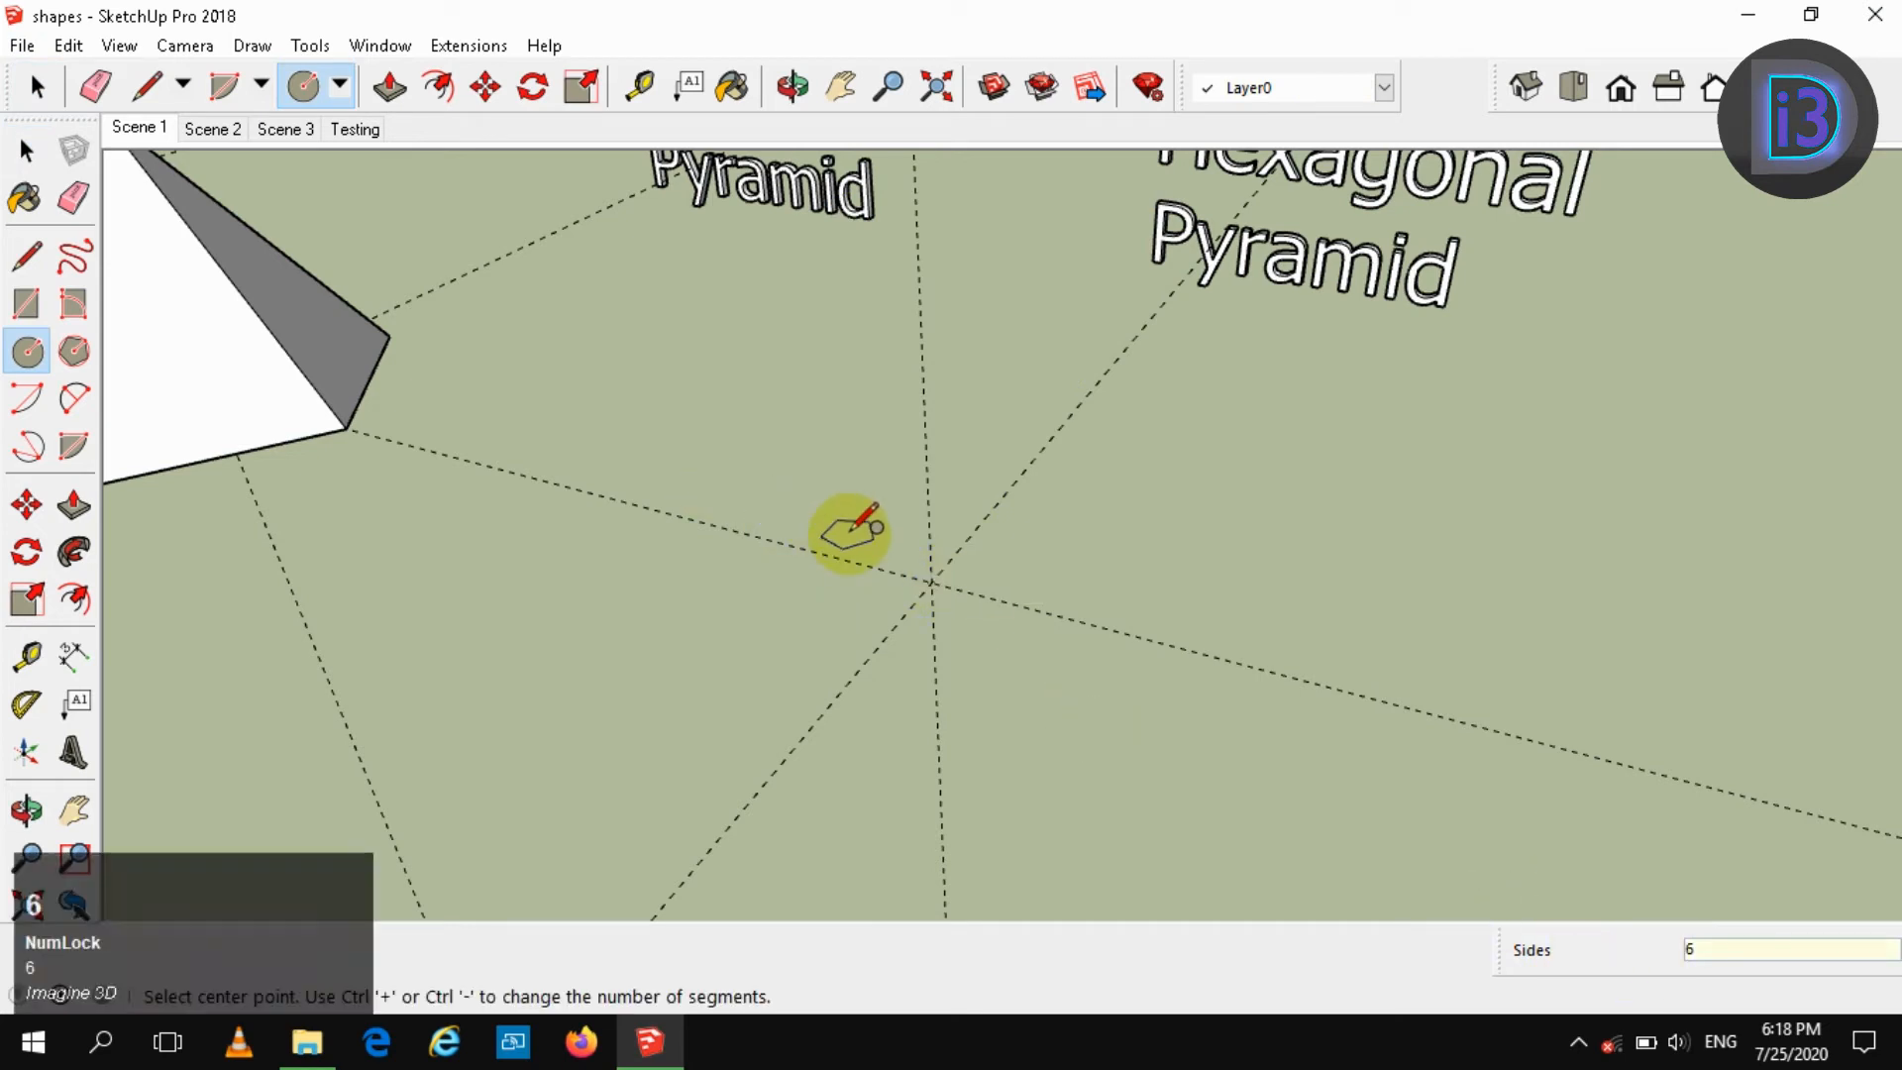
left_click_drag(932, 585, 1062, 608)
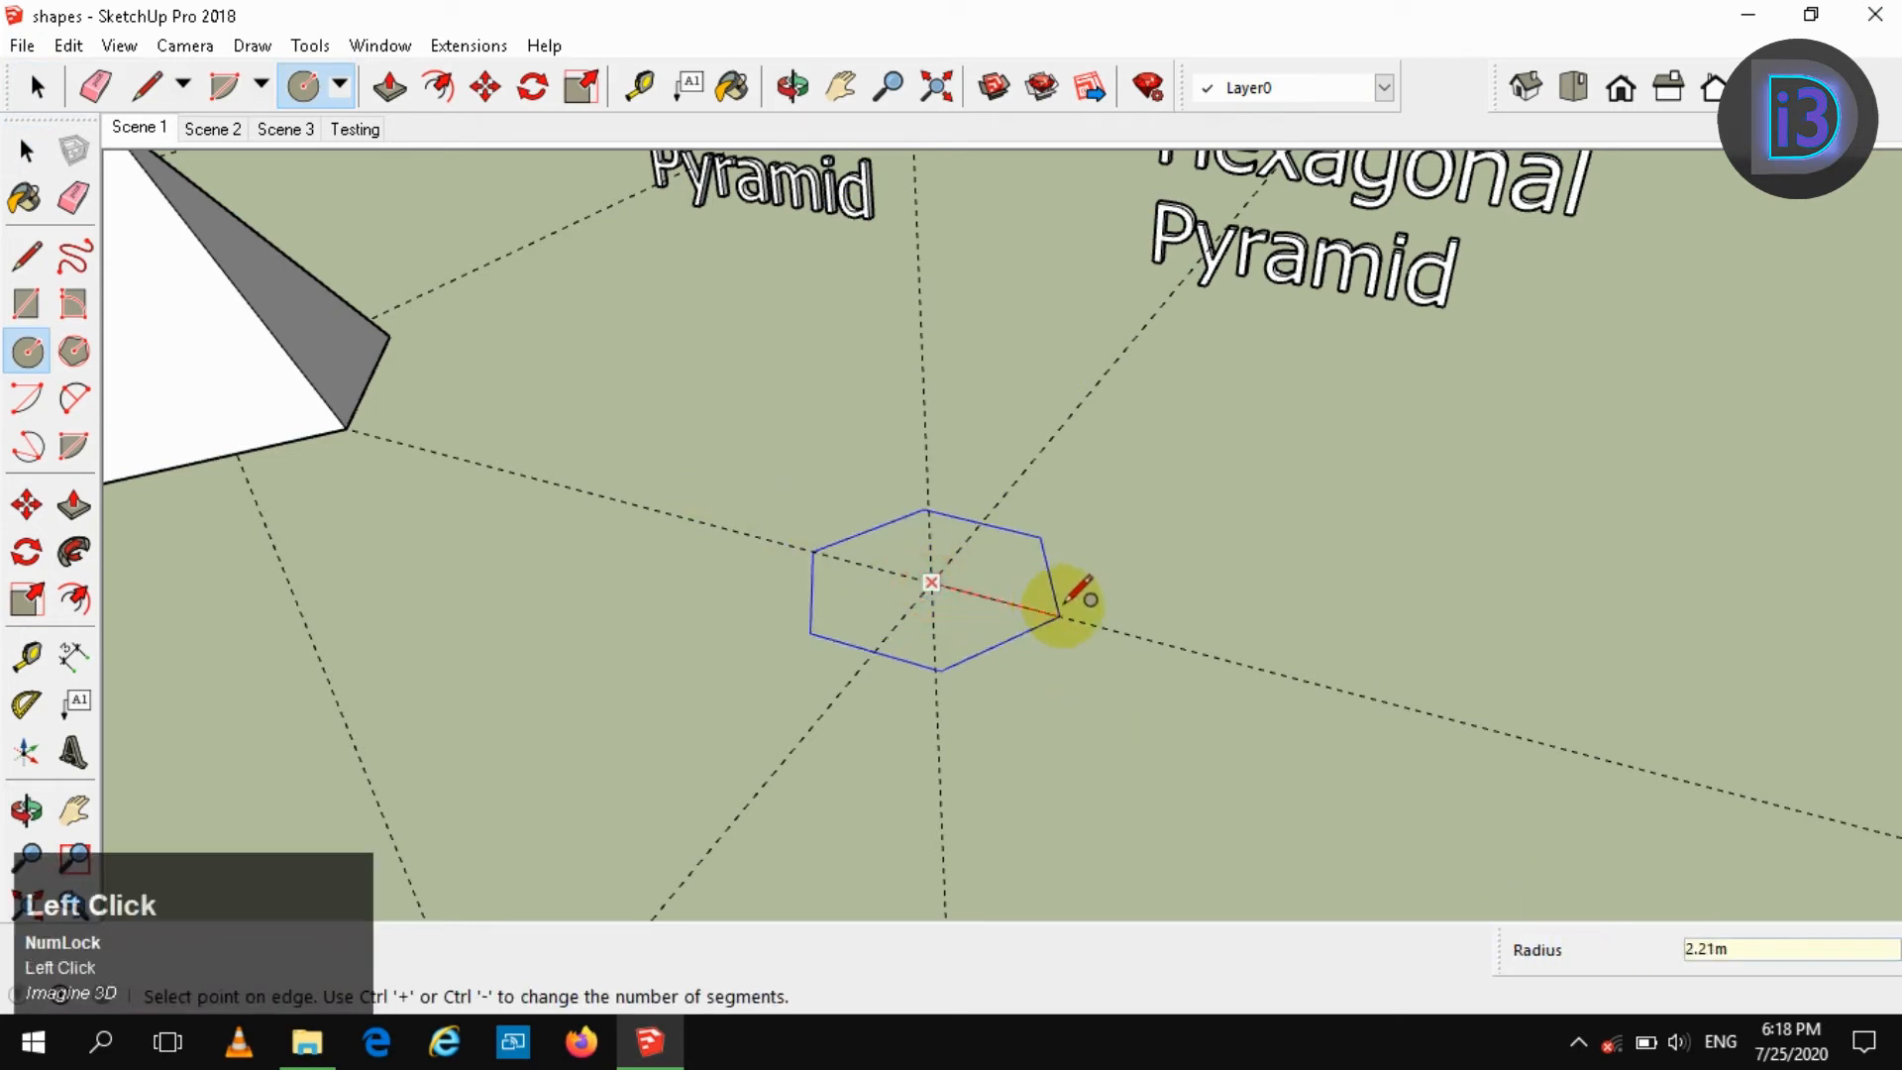
left_click(1067, 617)
key("space")
key("p")
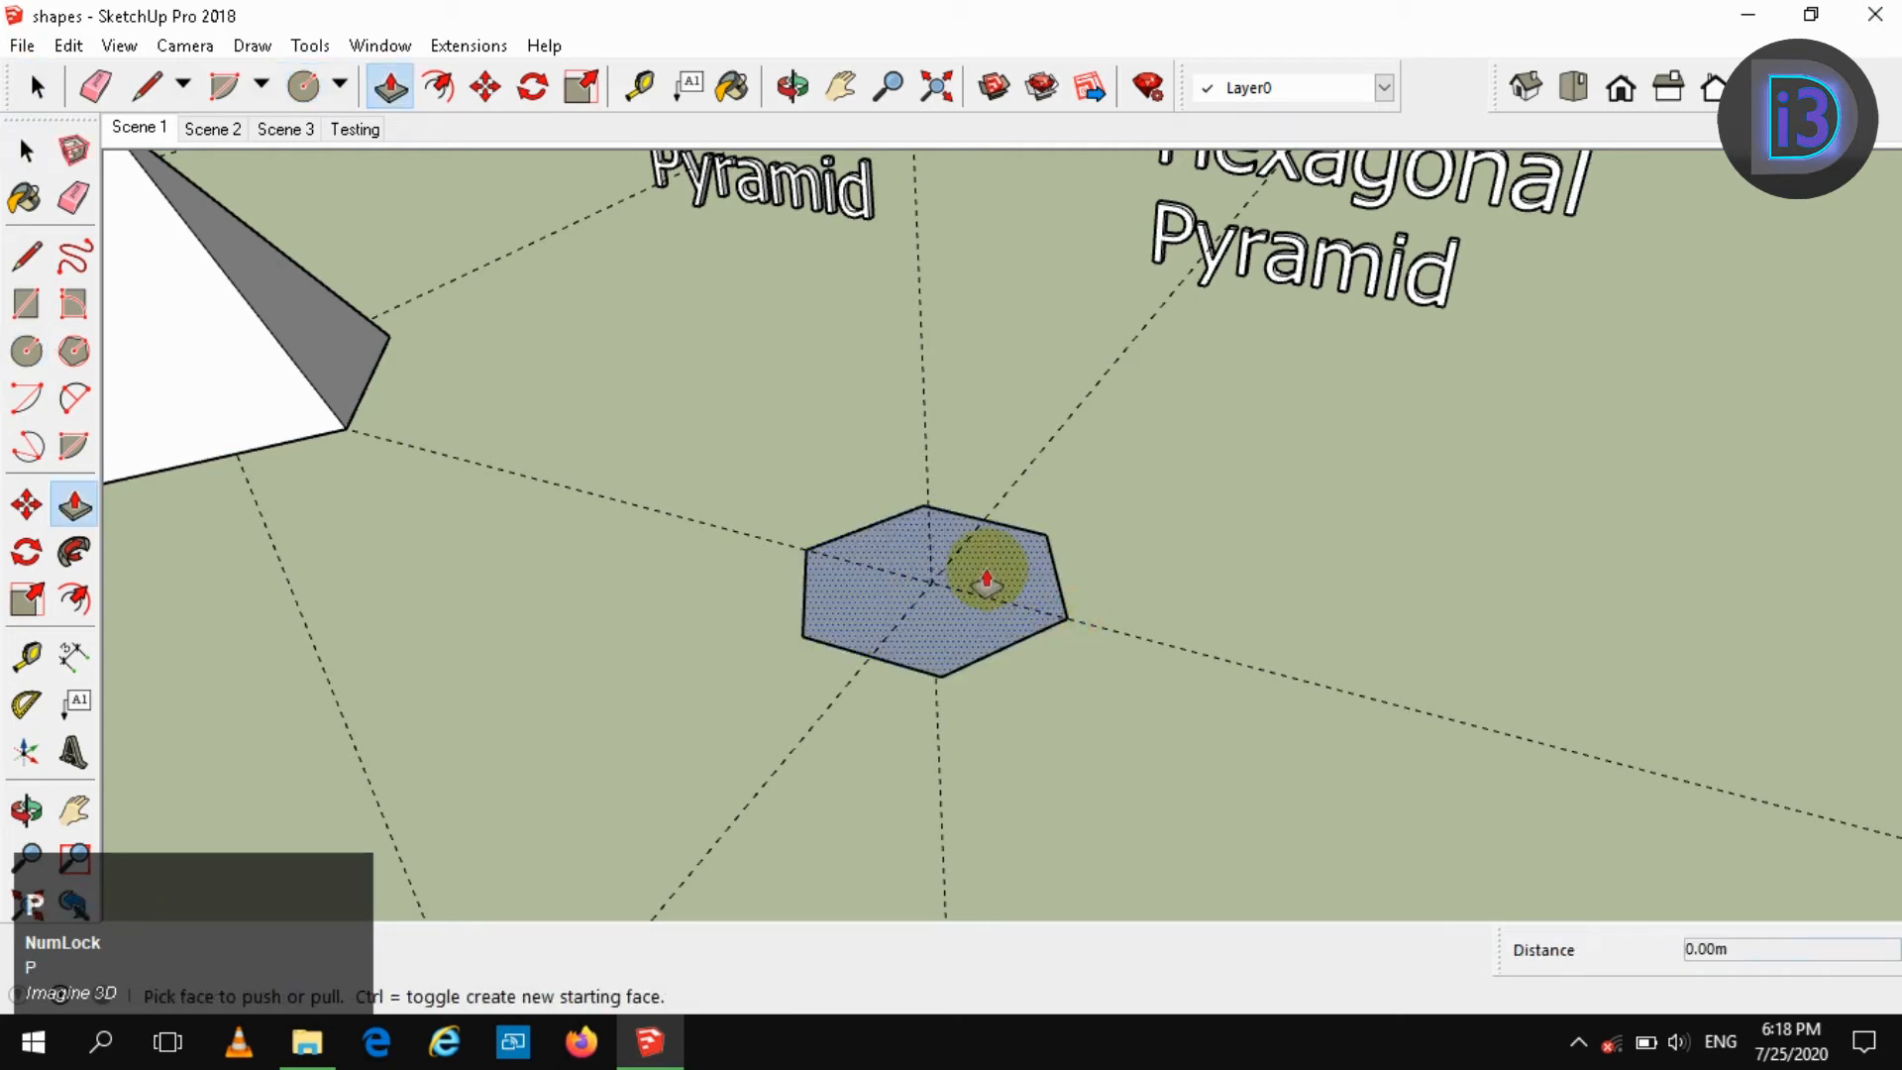
key("space")
Draw a vertical triangular profile from the hexagon's centre up to an apex, down to its corner on the guide and back
key("l")
left_click(931, 582)
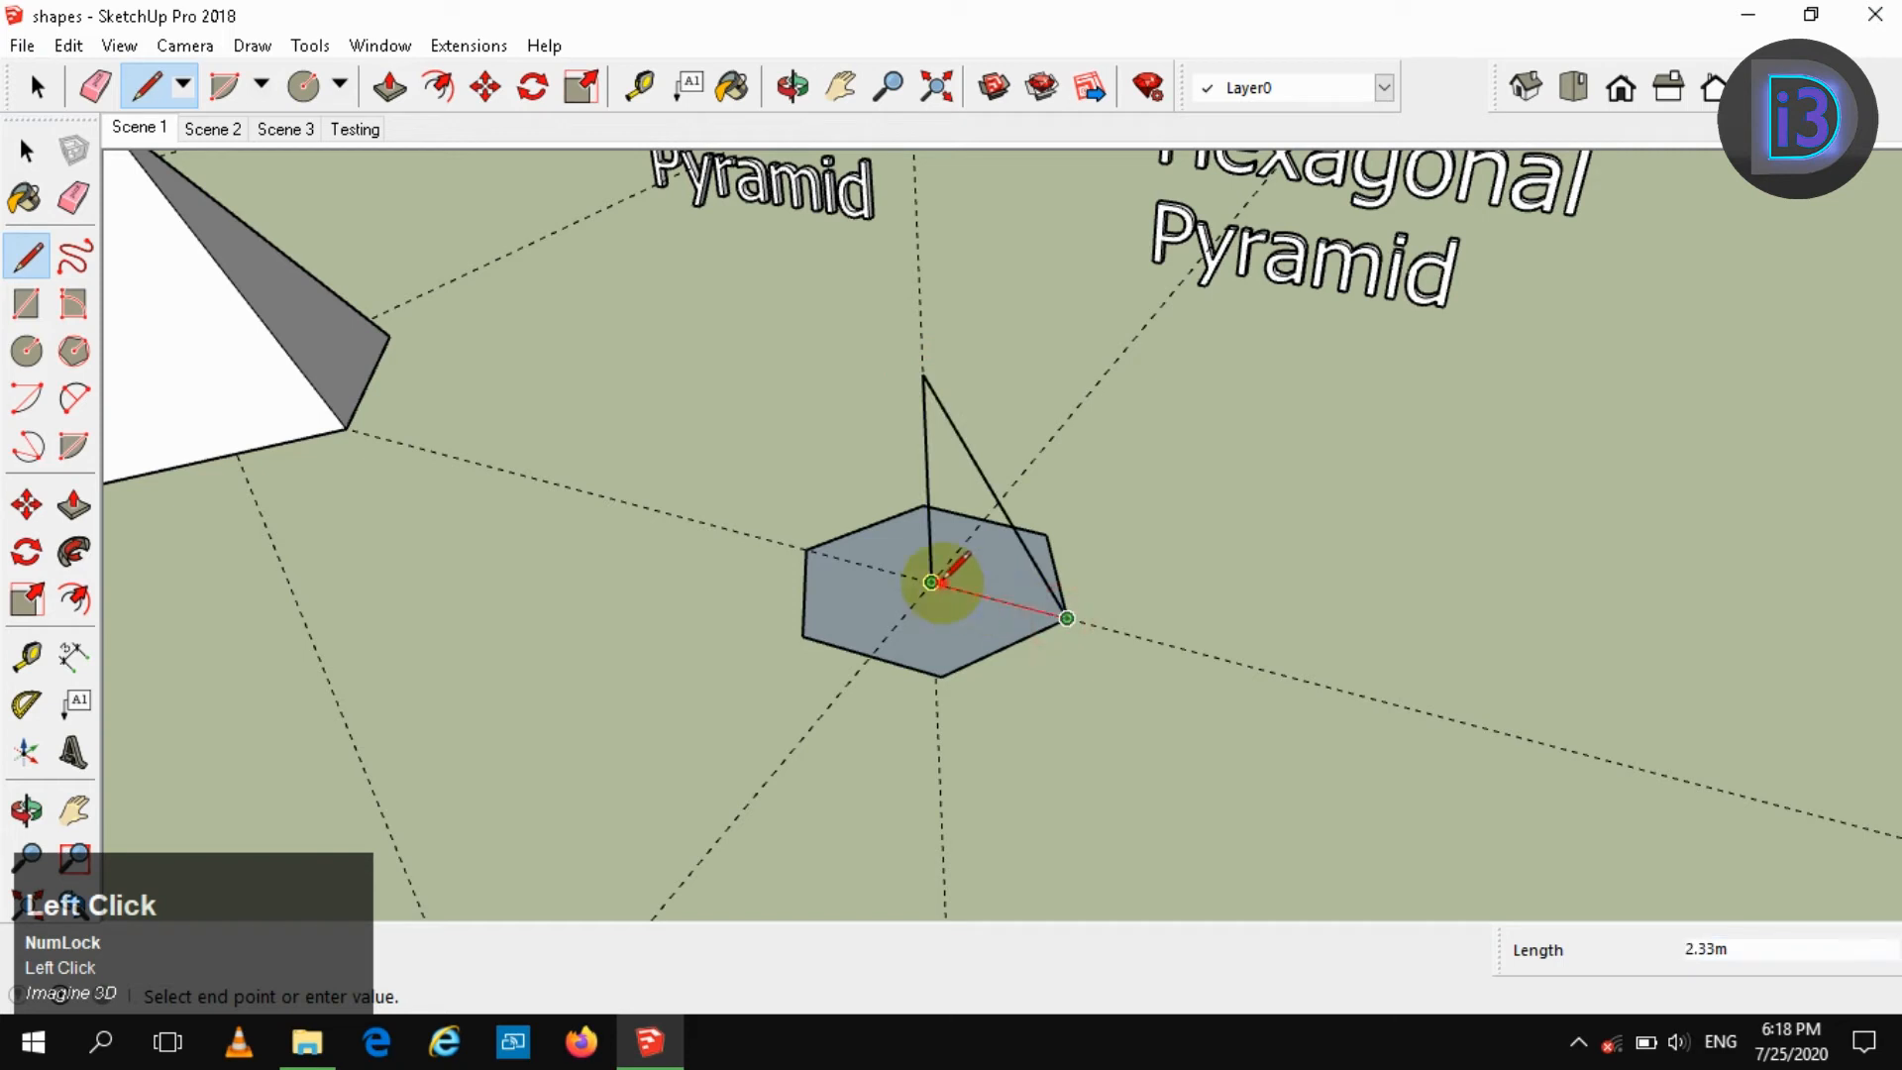
left_click(932, 582)
key("space")
Delete the hexagon's face and sweep the triangular profile around the hexagon's outline with Follow Me
left_click(957, 622)
key("Delete")
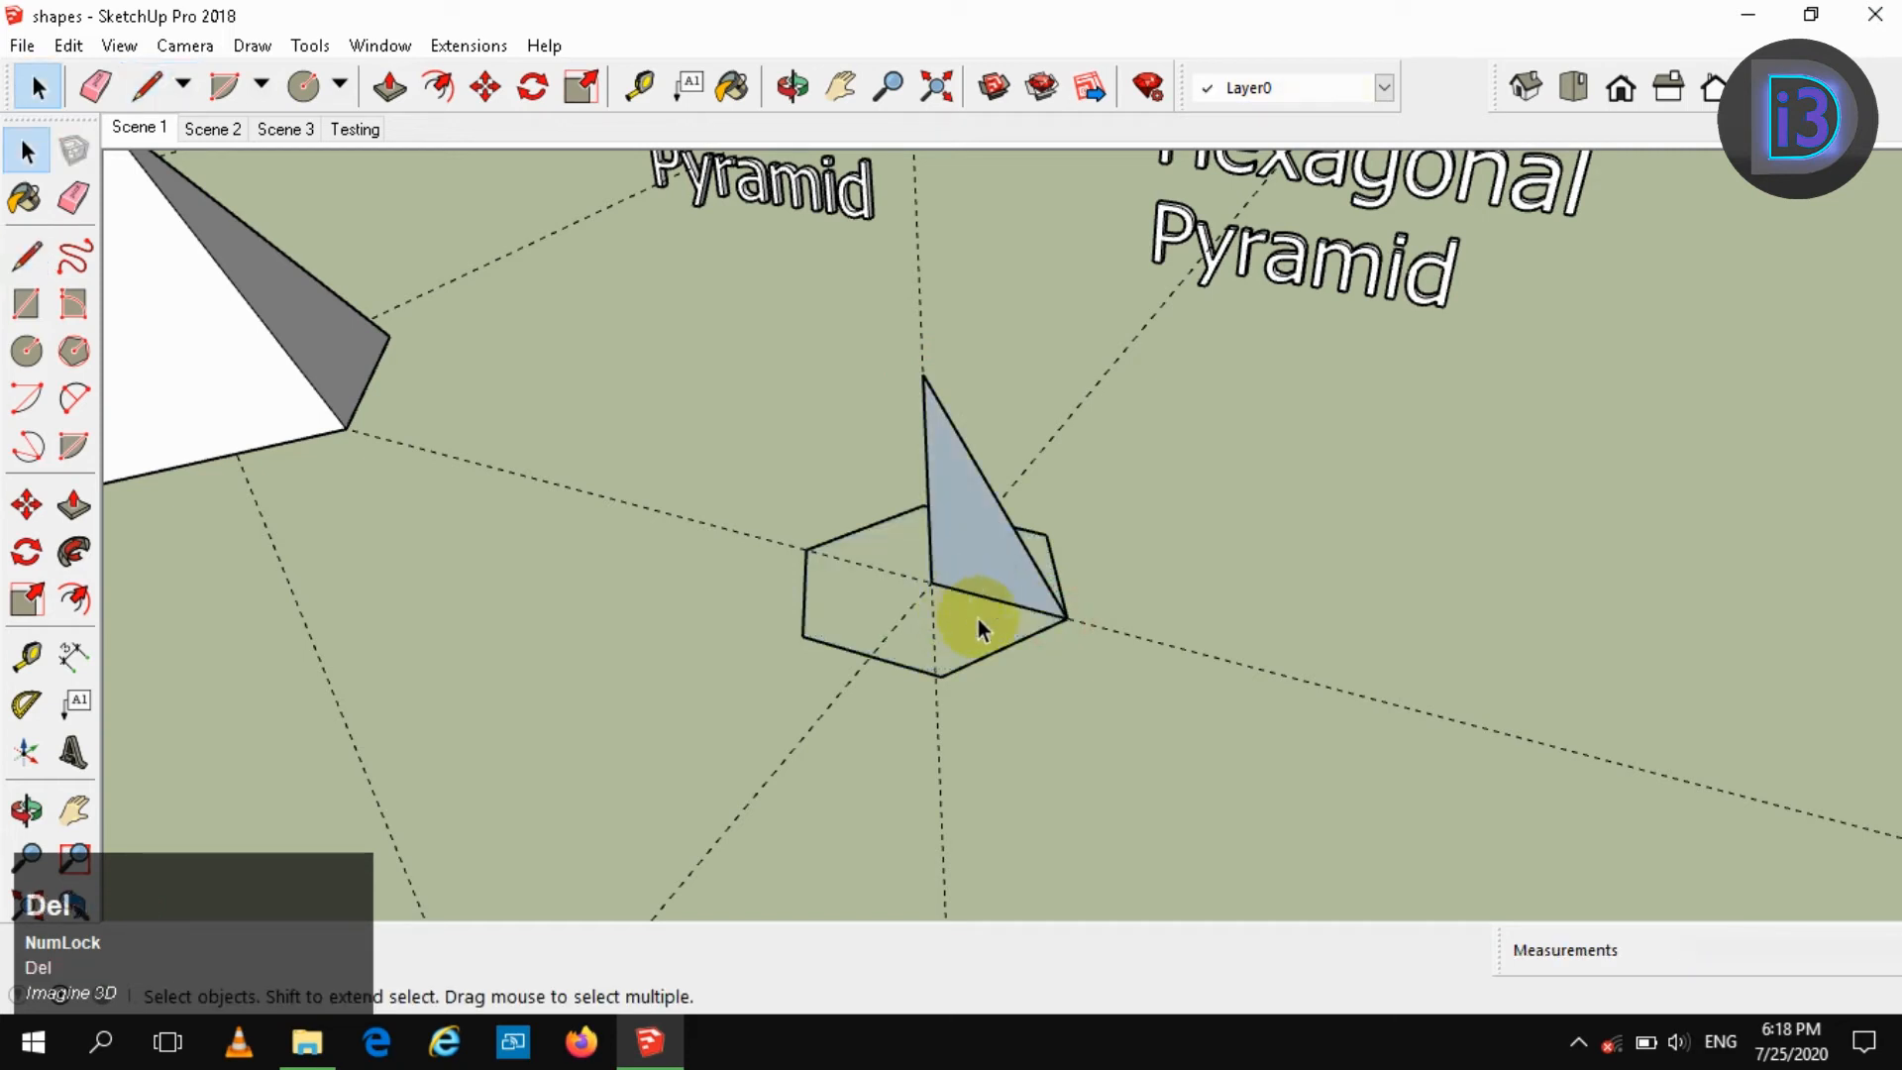
left_click(1009, 544)
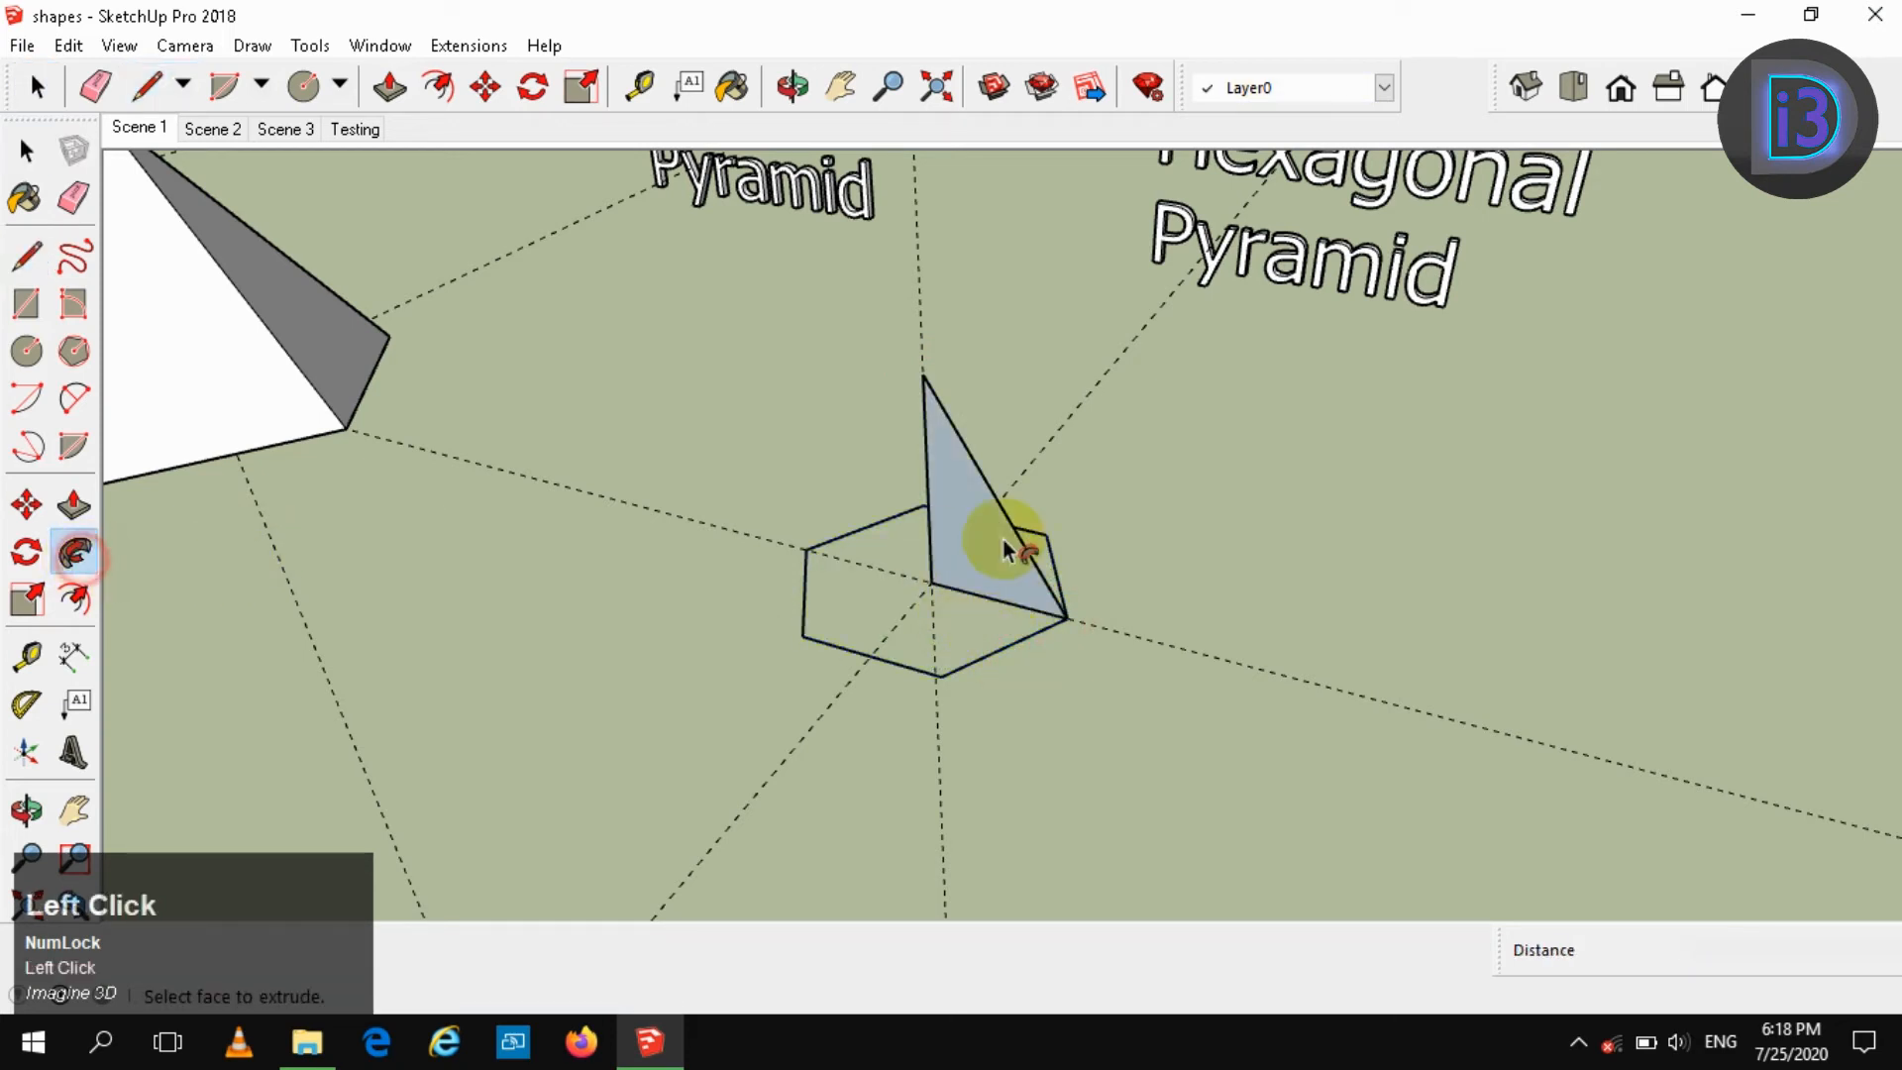
key("space")
Apply Soften/Smooth Edges at 20 degrees to the whole hexagonal pyramid
triple_click(960, 561)
right_click(959, 563)
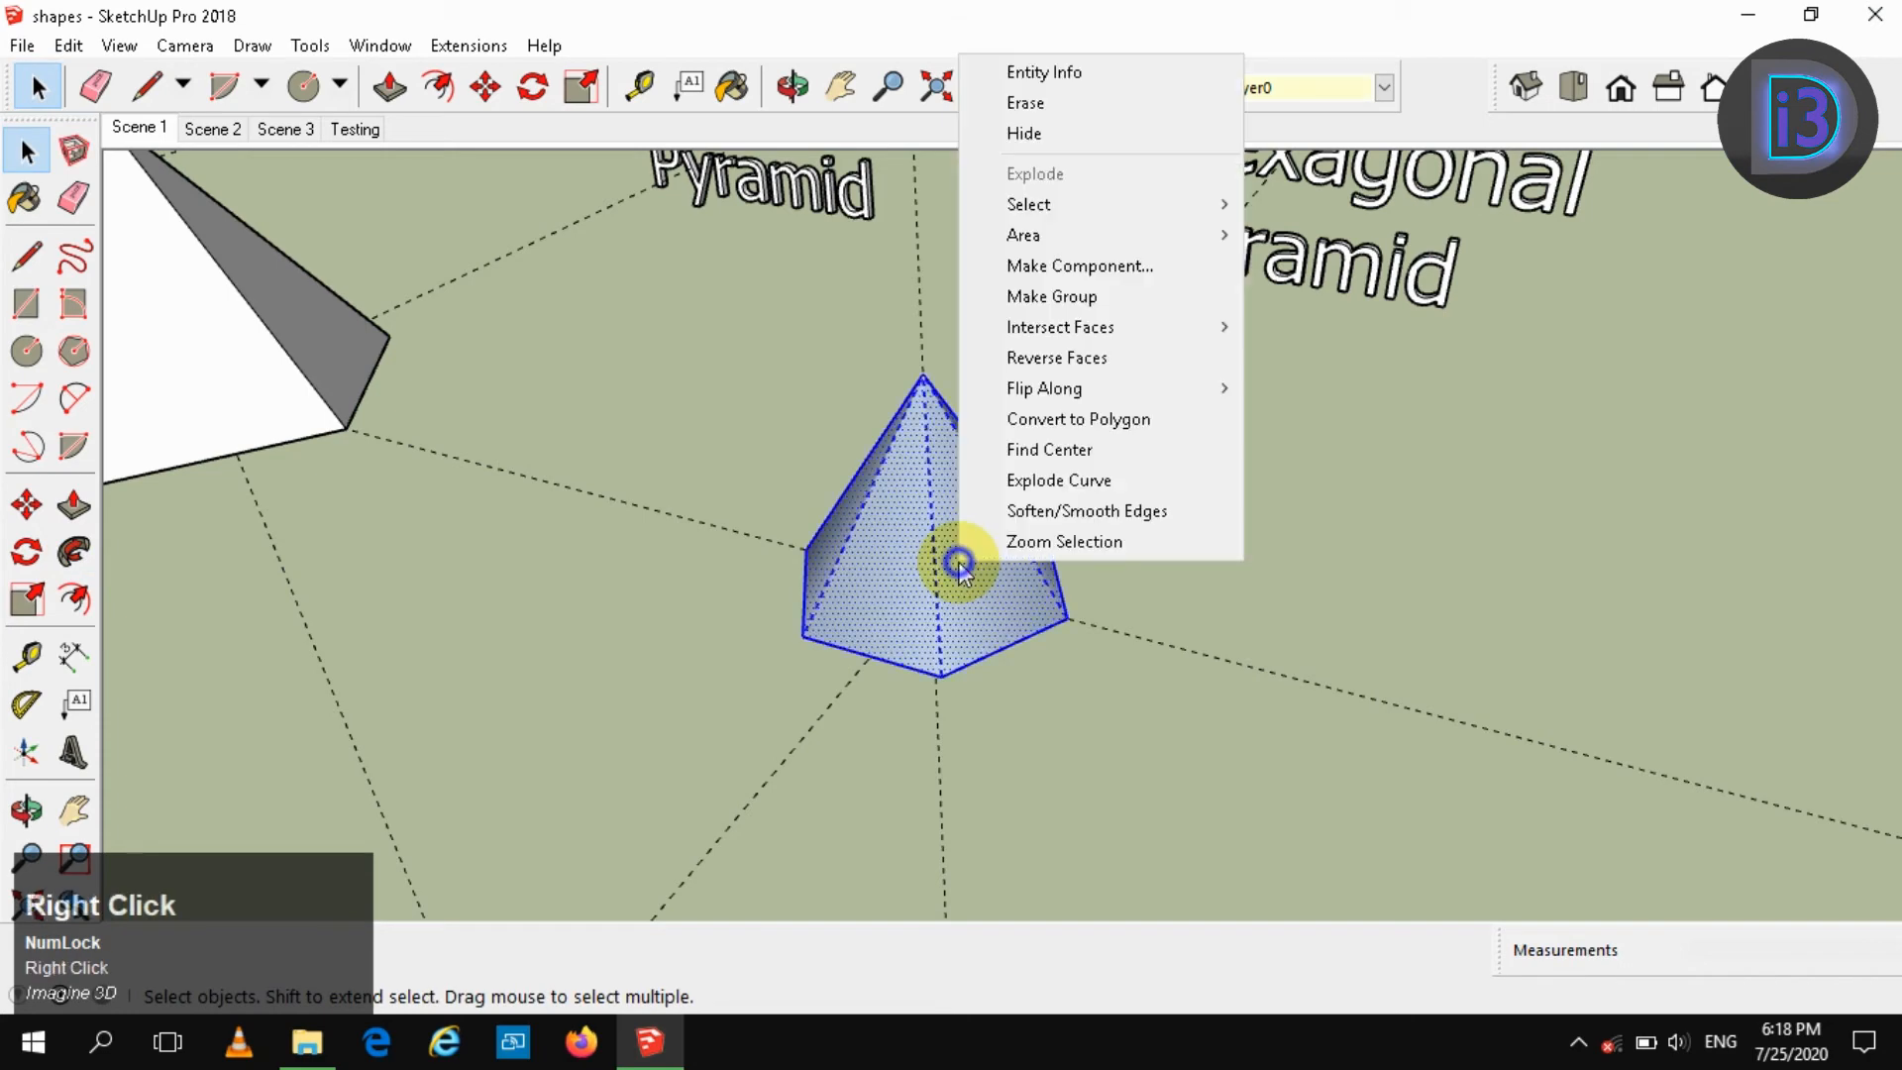
left_click(1040, 512)
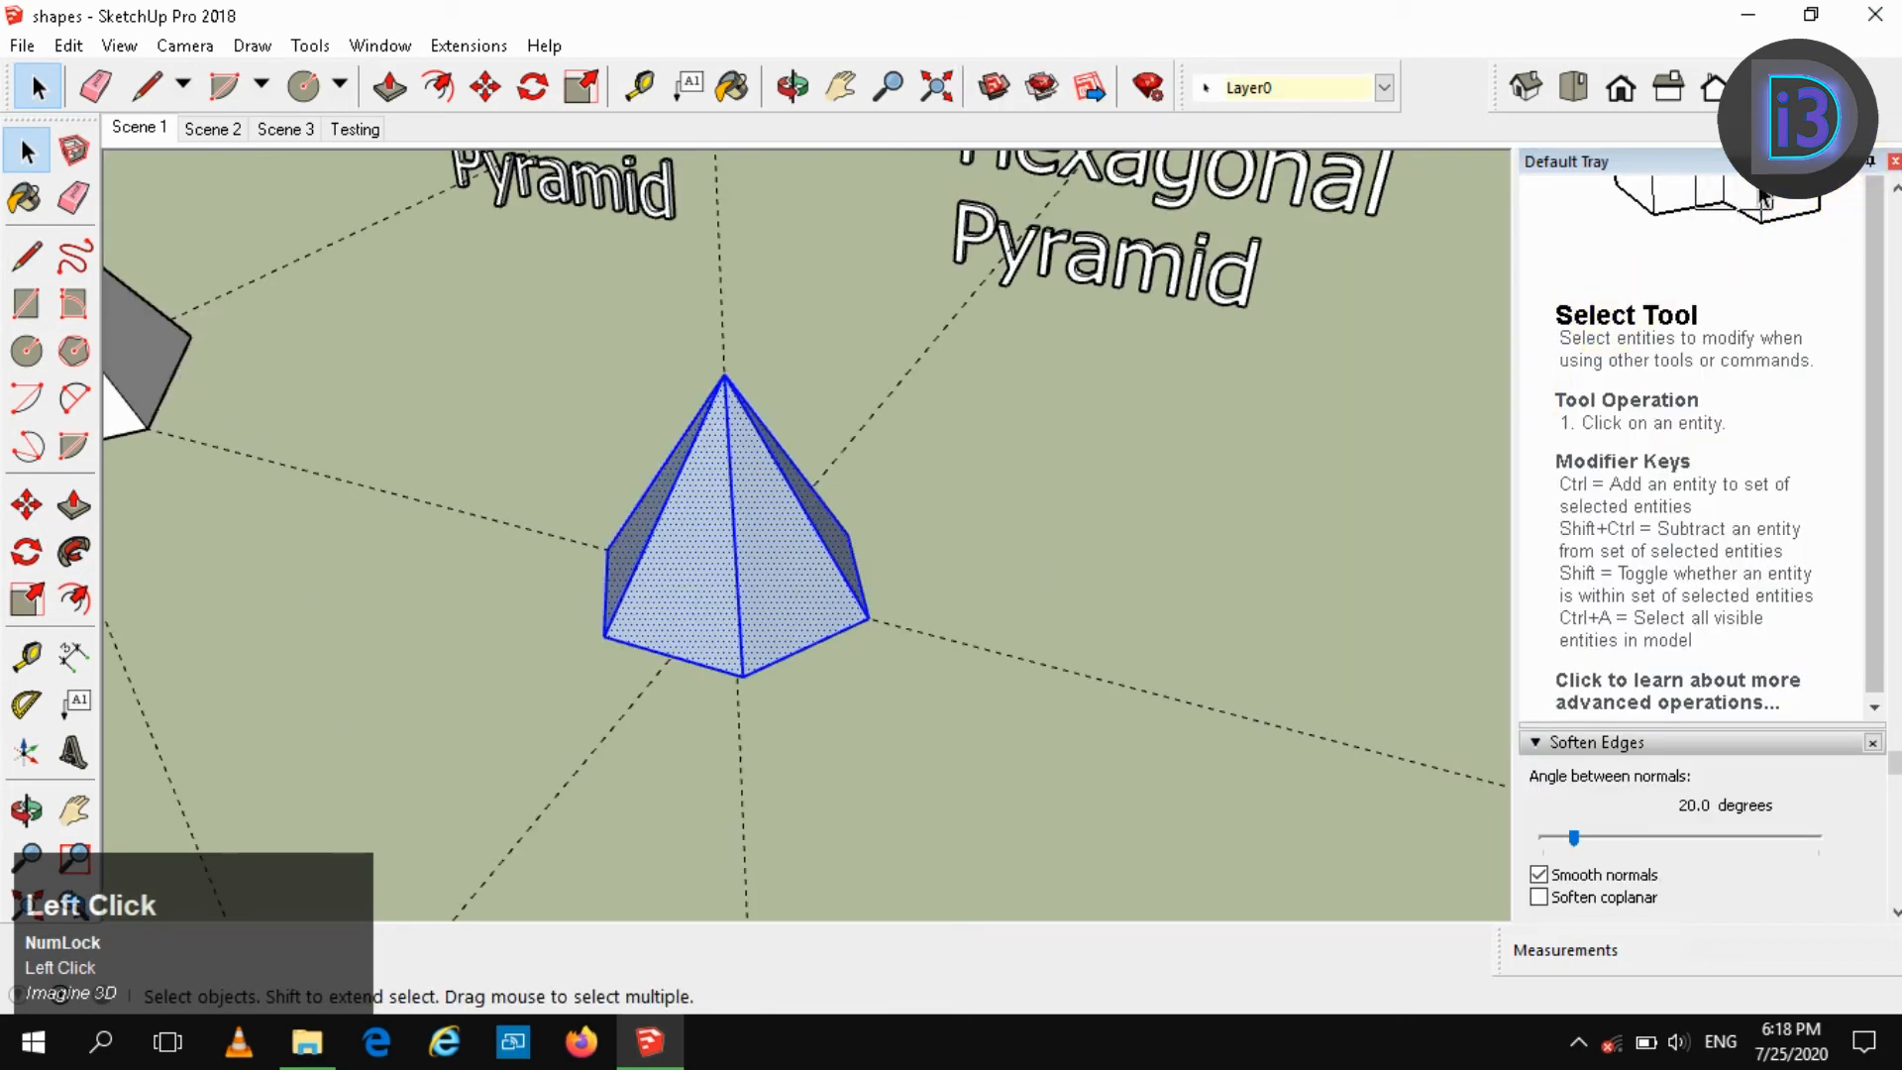
Reverse the faces of the selected hexagonal pyramid and turn it into a group
right_click(966, 501)
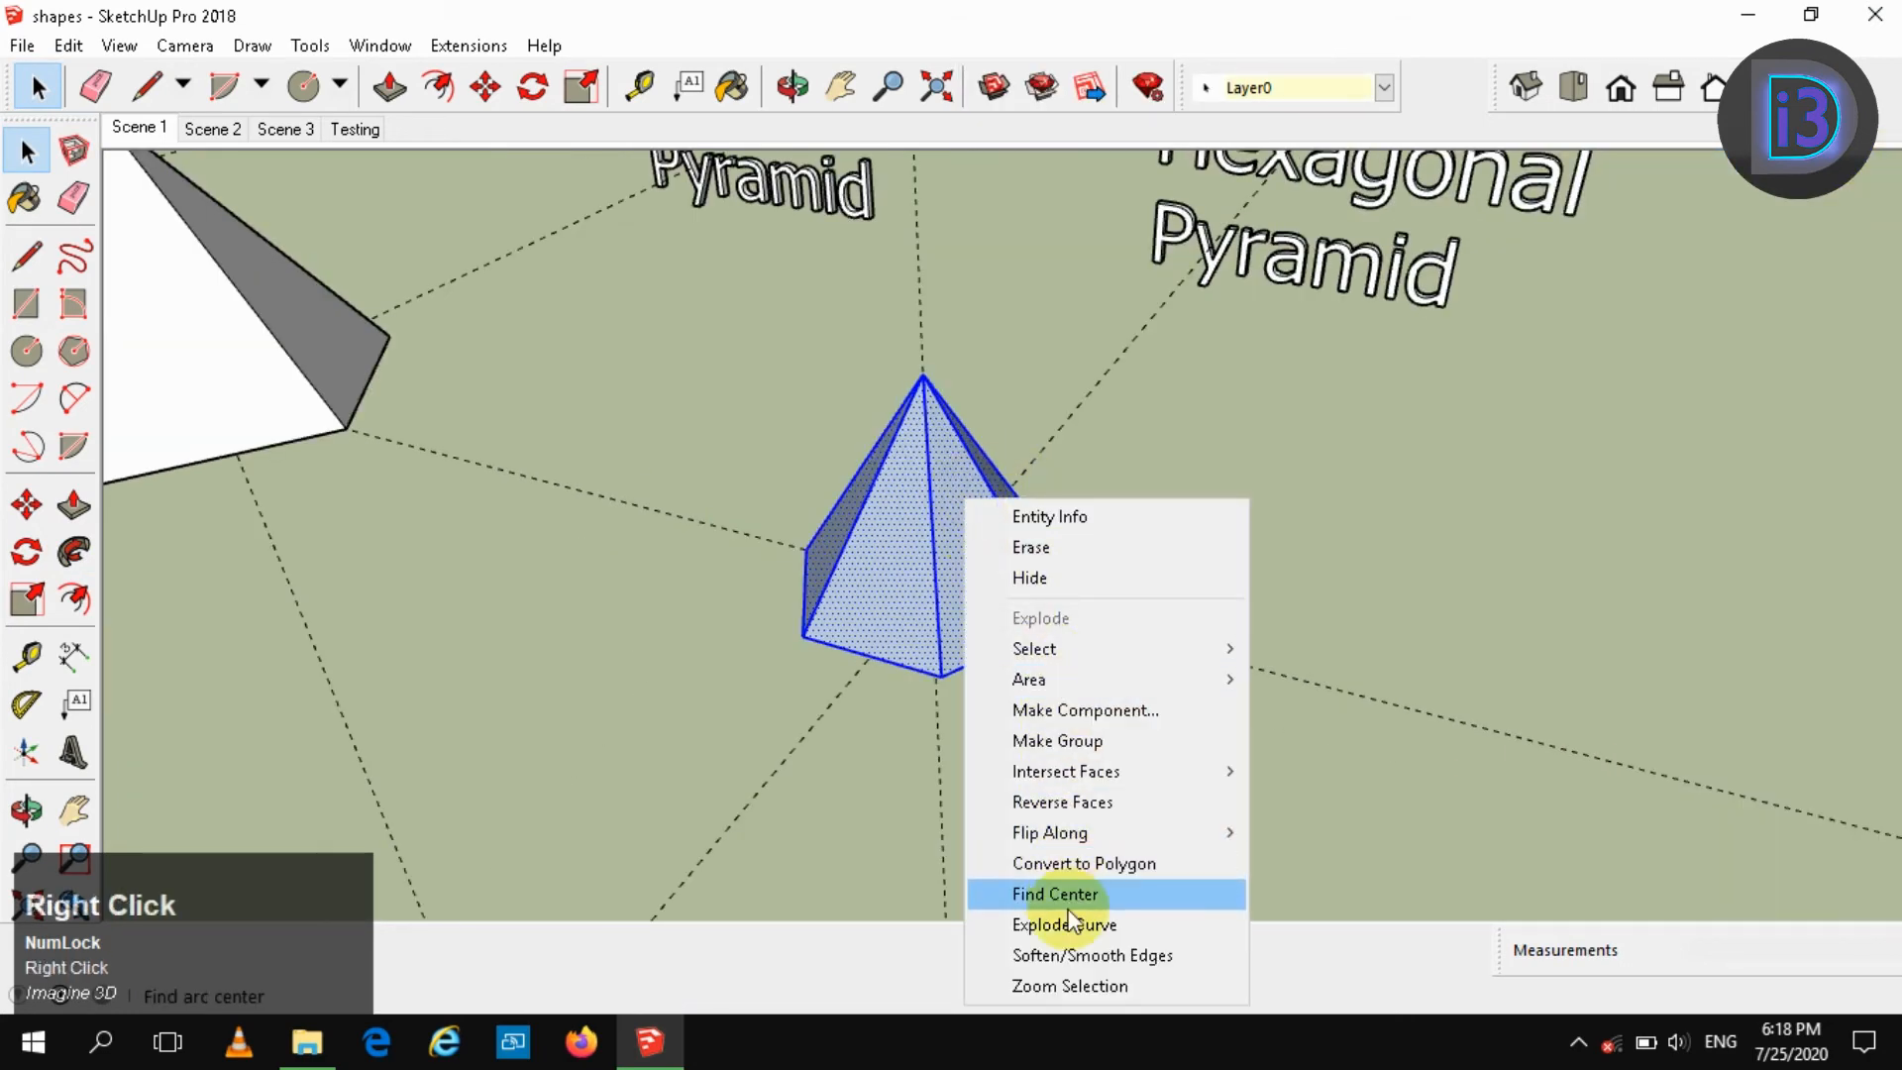
left_click(1075, 803)
right_click(984, 580)
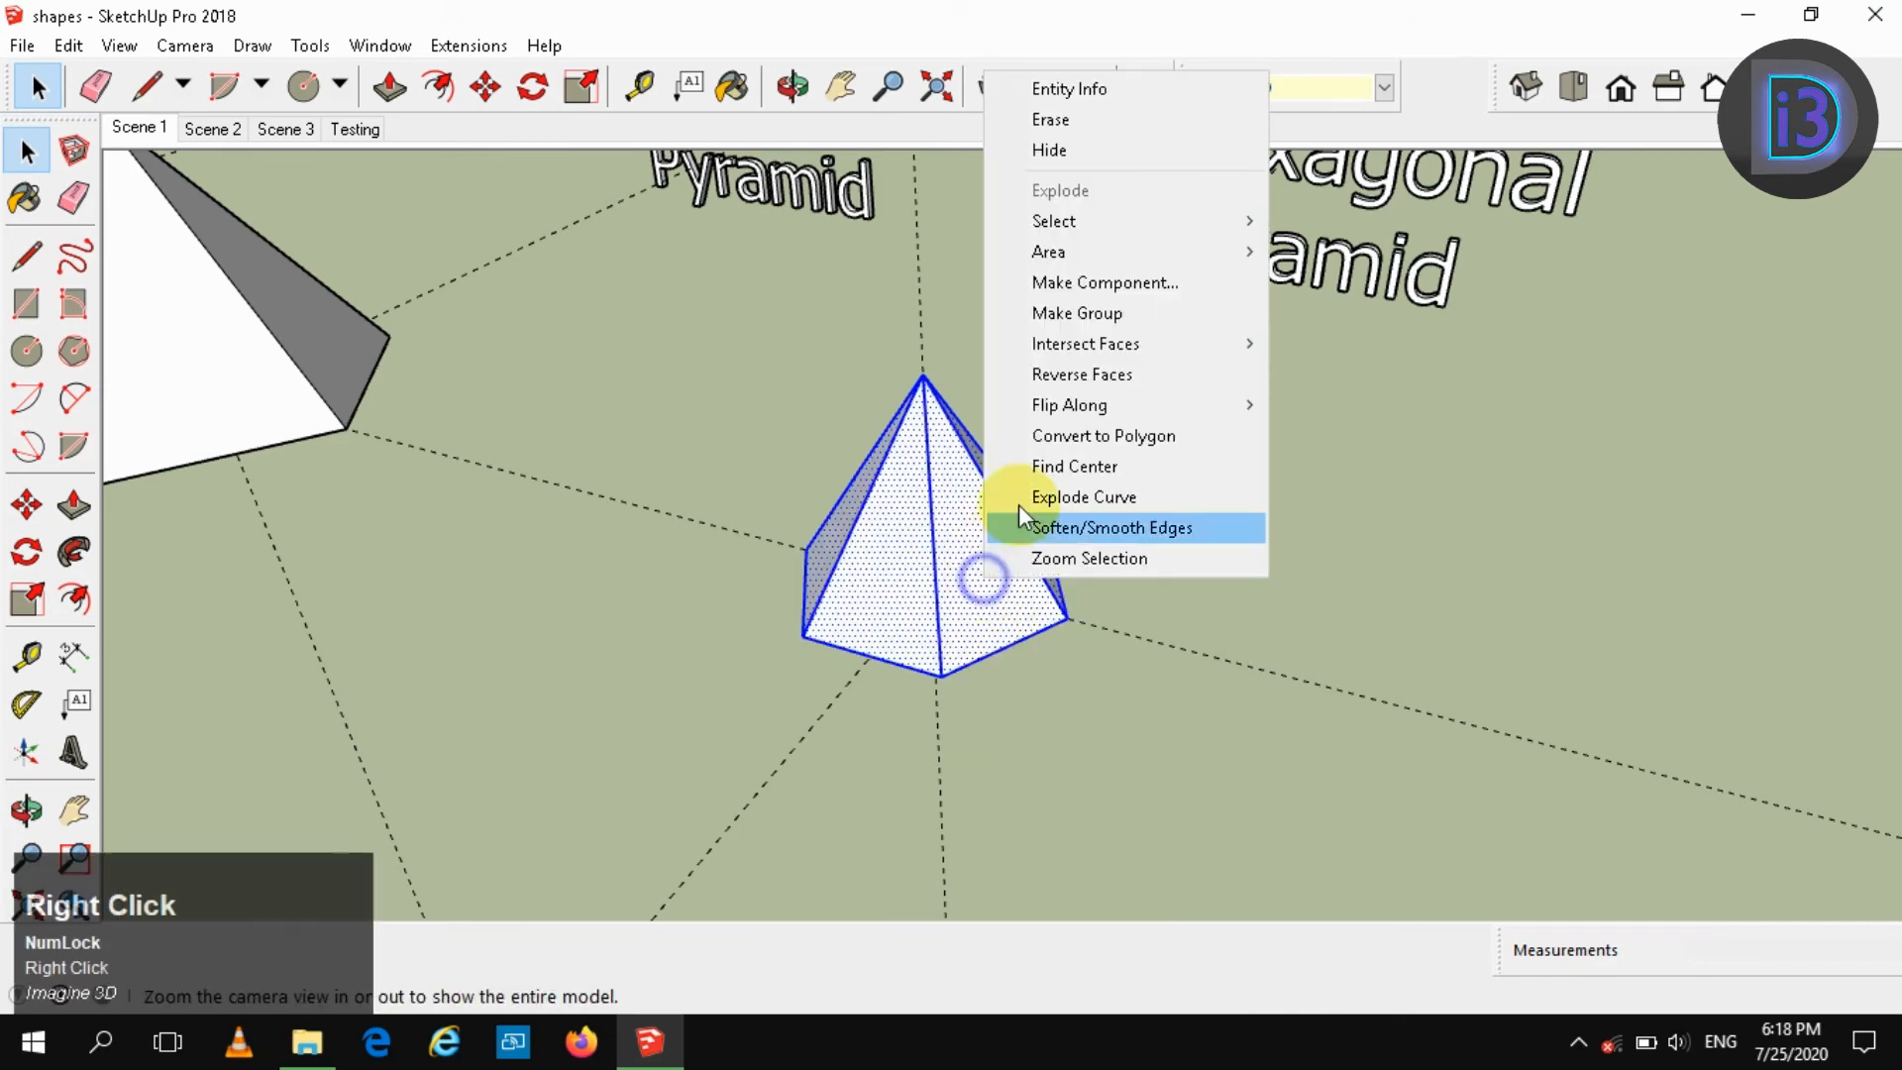
left_click(1090, 313)
Scale the hexagonal pyramid group vertically by about 1.54, taking the pentagonal pyramid's apex as the height reference
scroll(956, 505, "down", 4)
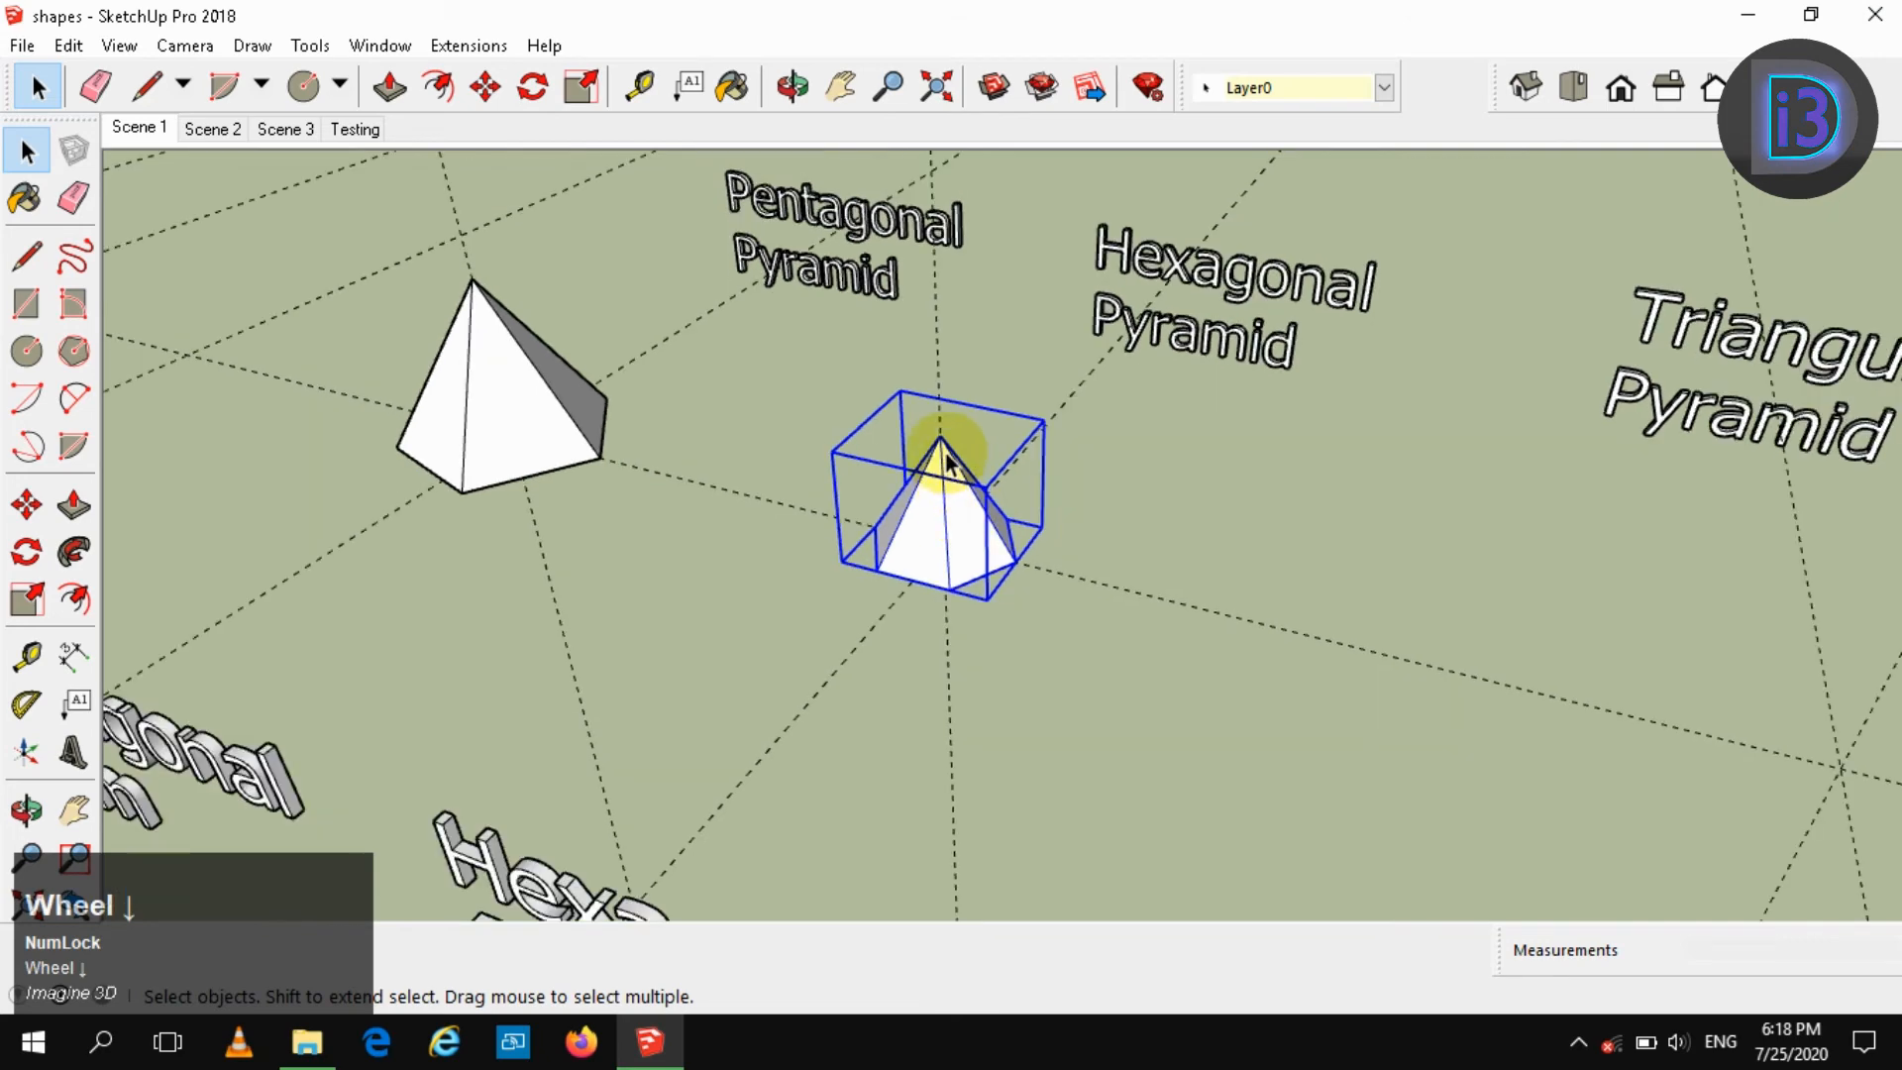
key("s")
left_click_drag(941, 433, 472, 278)
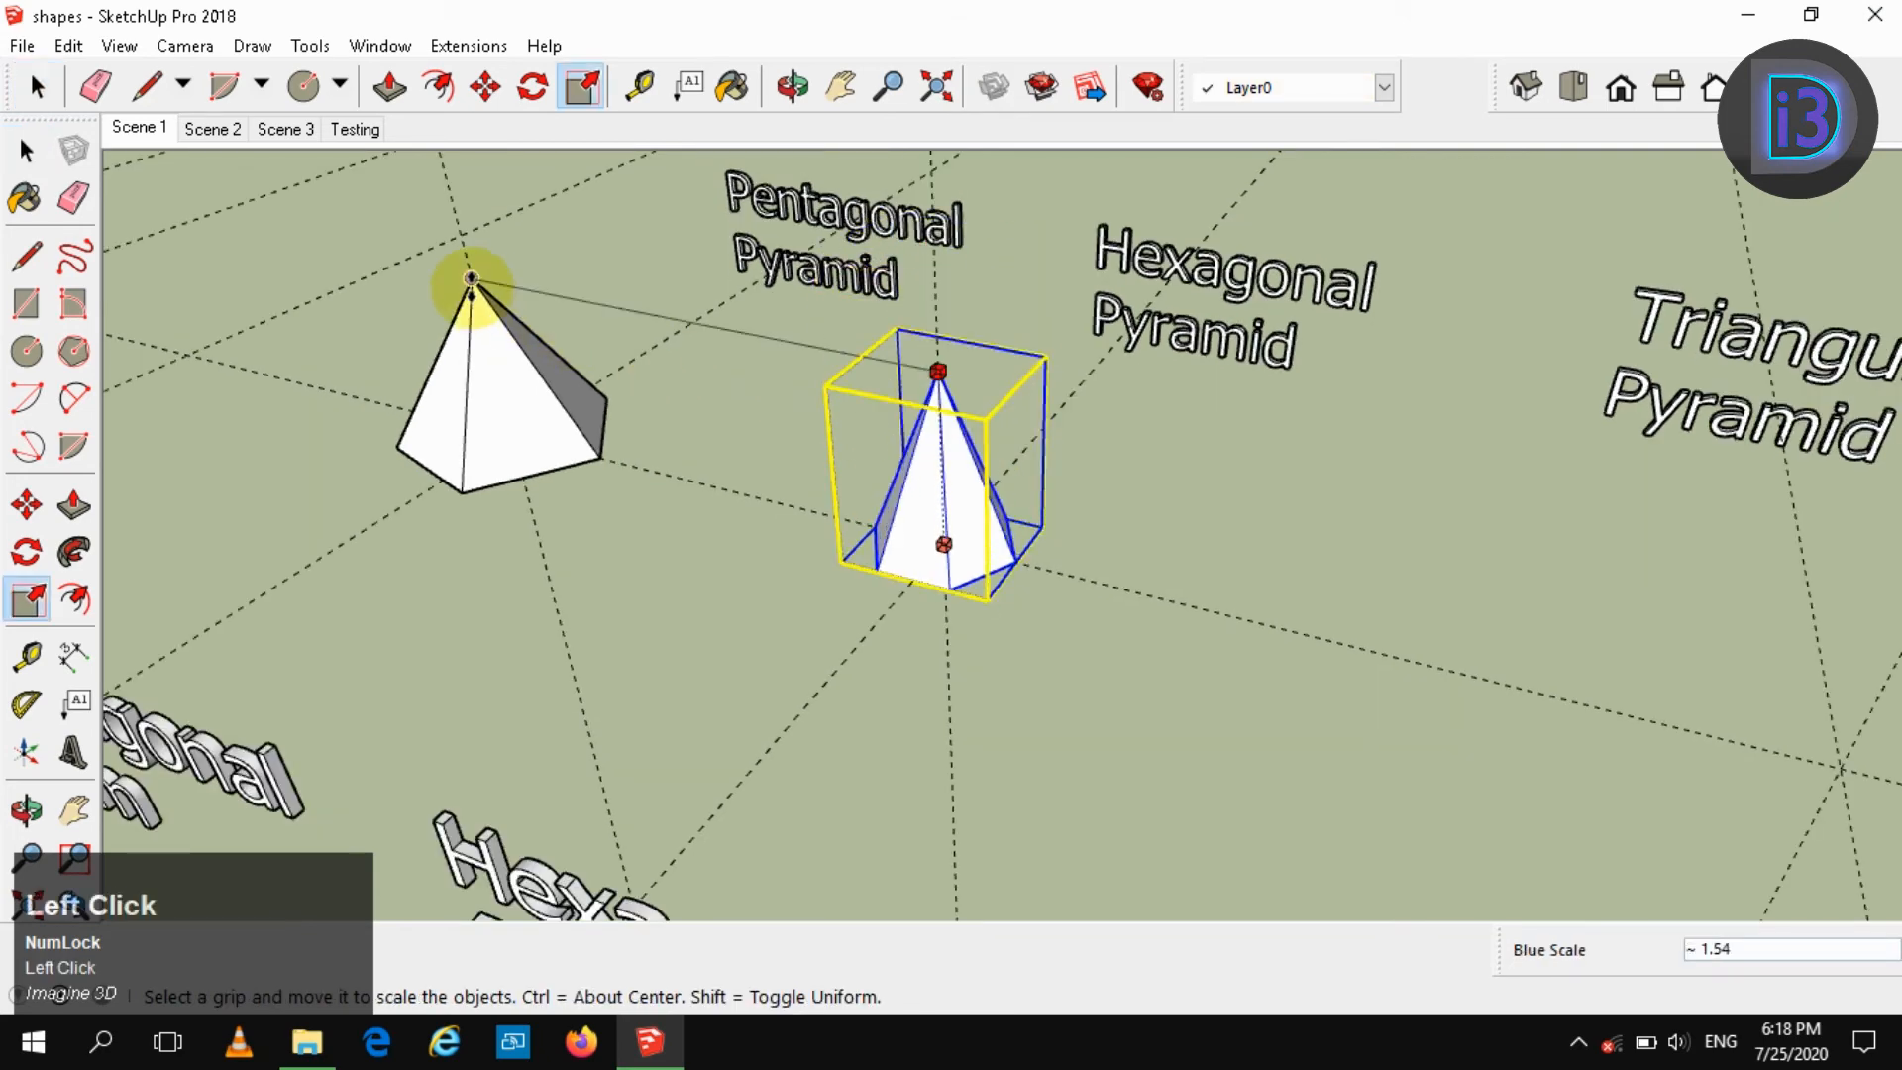
key("space")
left_click(1220, 475)
scroll(943, 518, "up", 3)
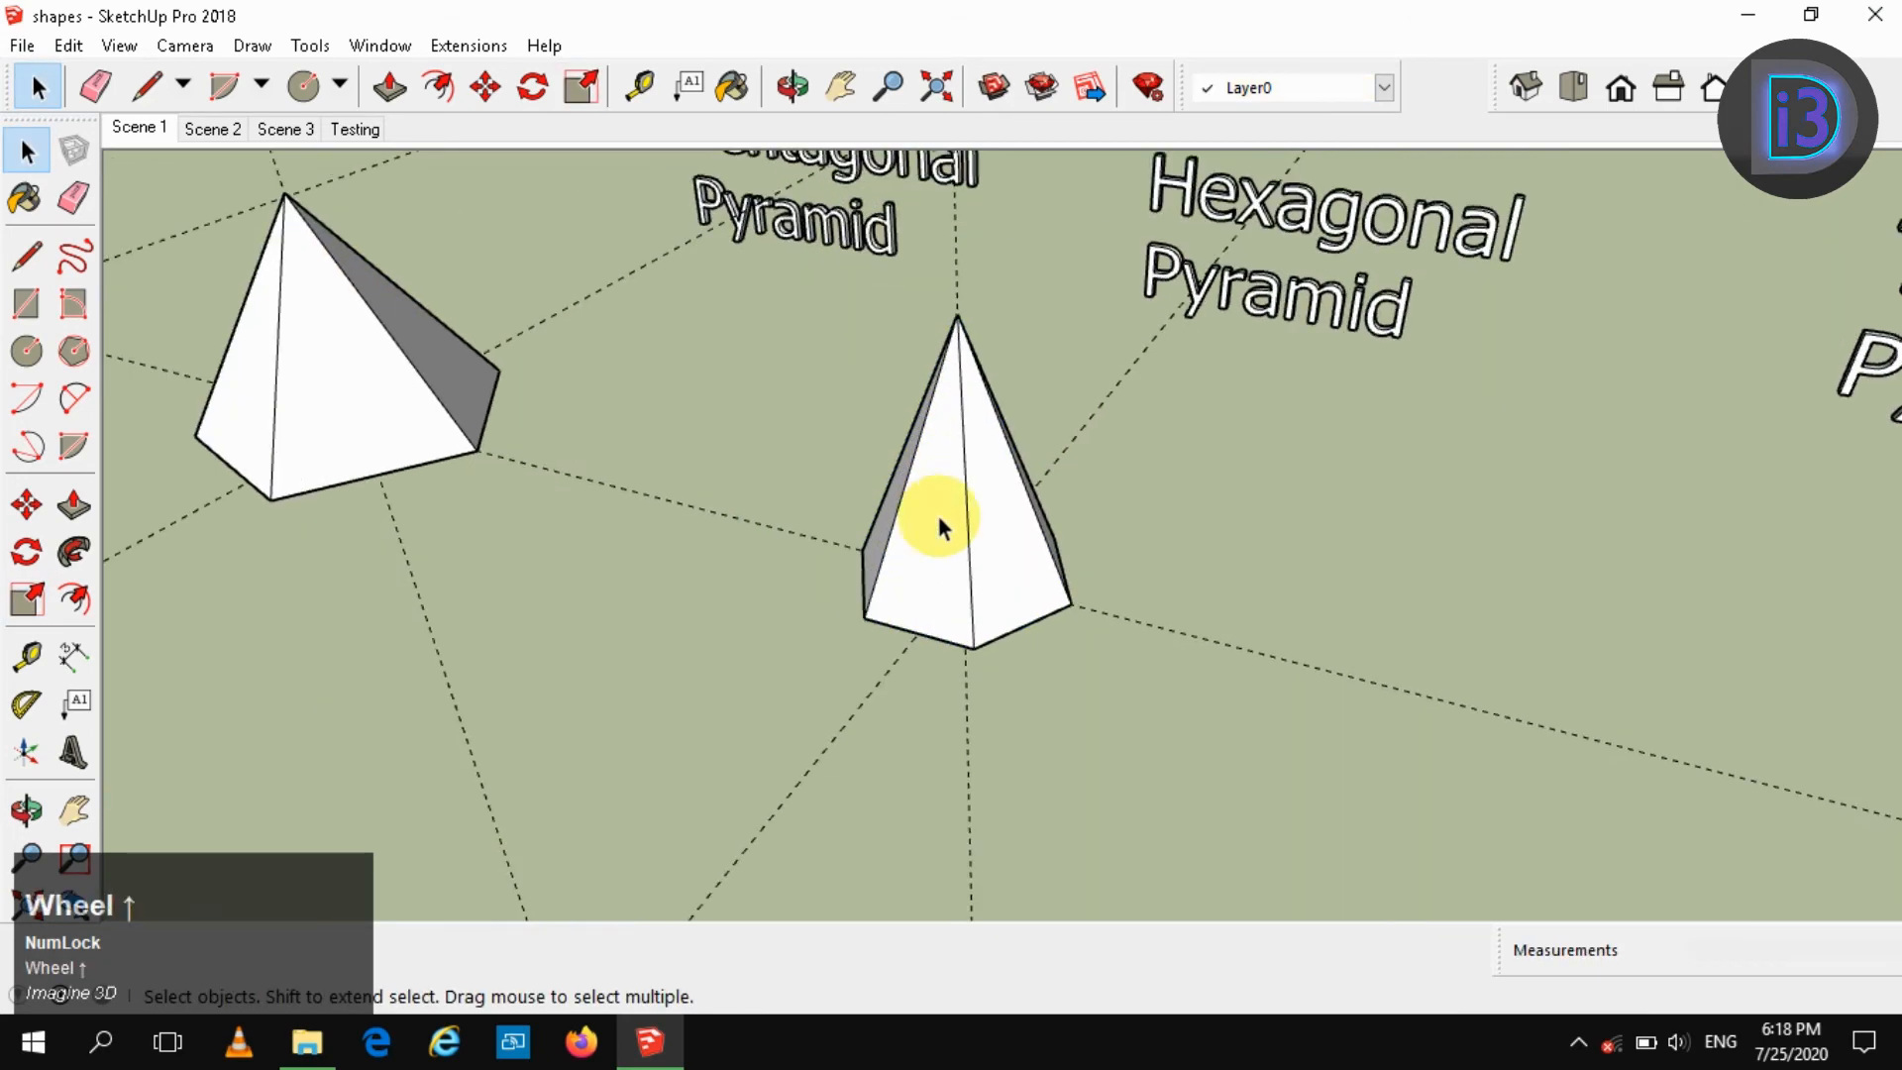
middle_click_drag(943, 518, 1001, 459)
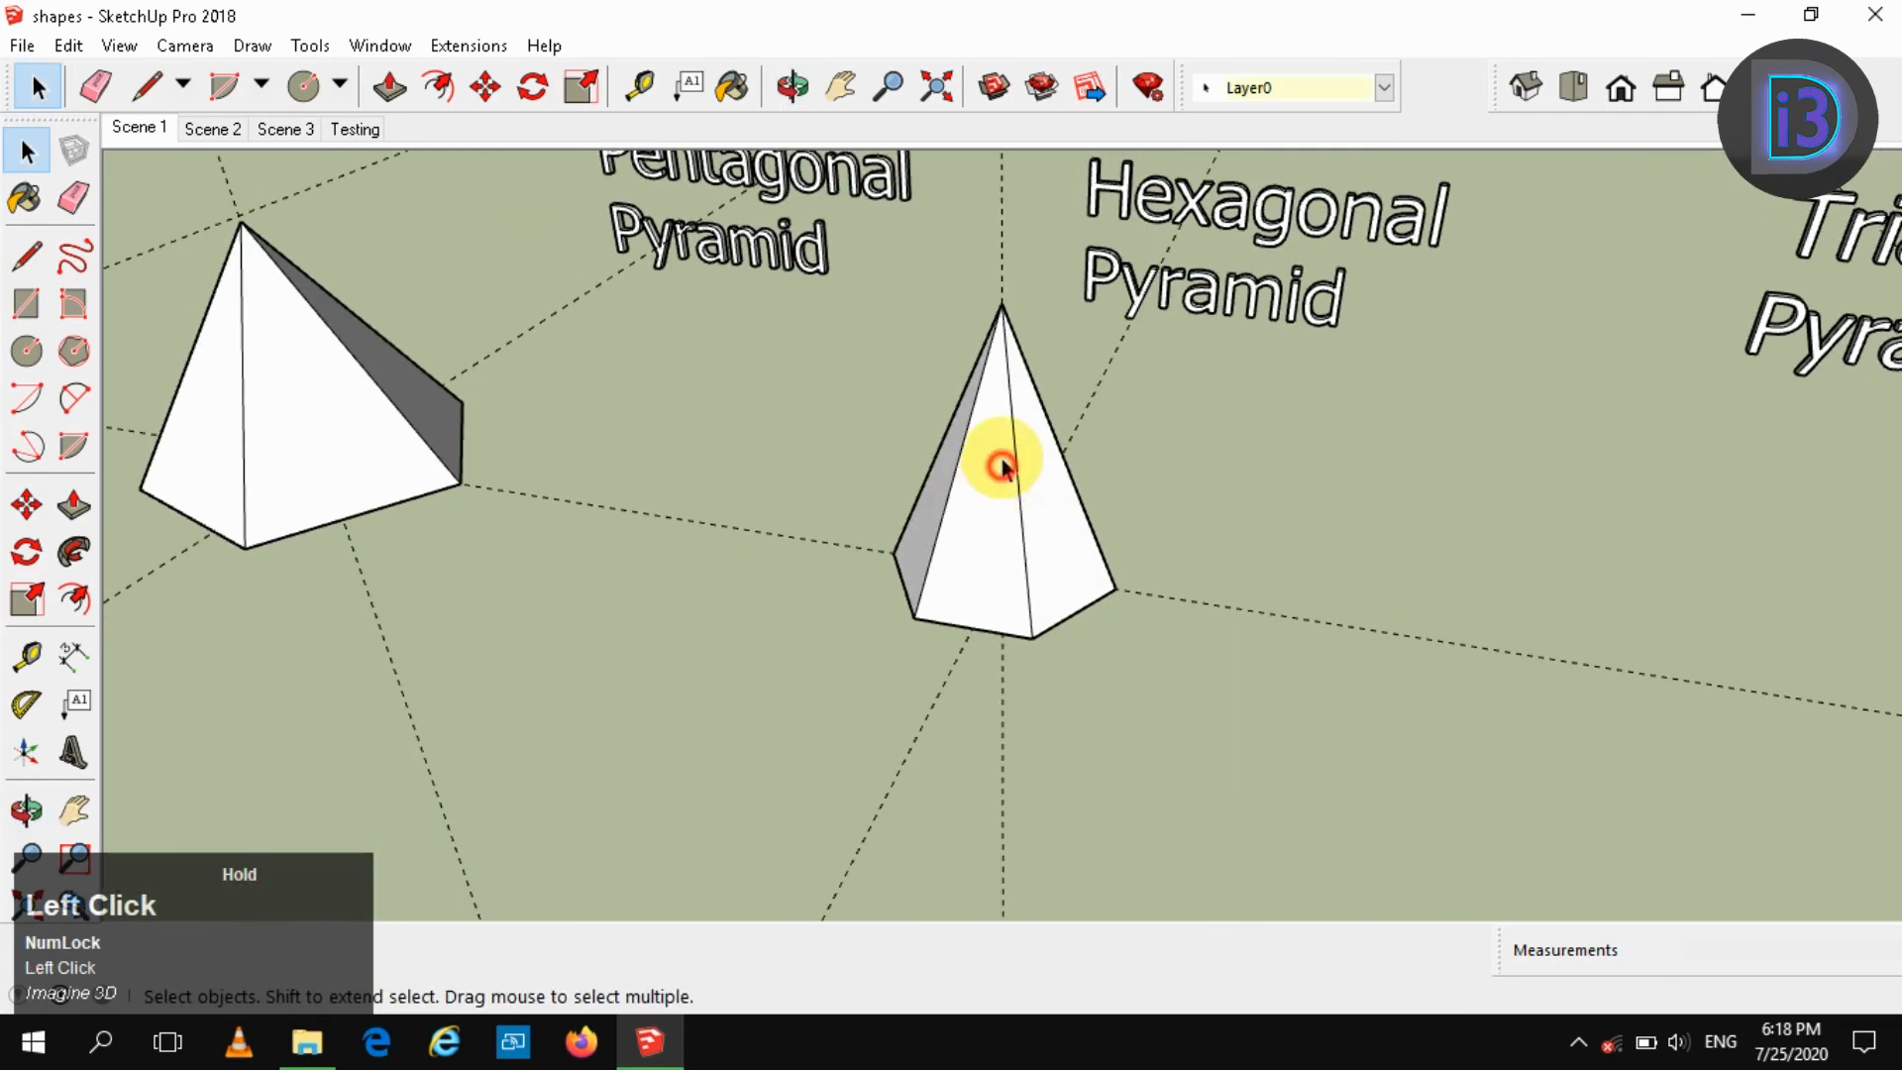
Reduce the hexagonal pyramid group's height by scaling its top down along the vertical axis
left_click(1004, 451)
key("s")
left_click_drag(1002, 298, 1010, 381)
key("space")
left_click(1128, 514)
Draw a three-sided circle centred on the guide intersection in front of the Triangular Pyramid label, with one corner on the long guide
middle_click_drag(1110, 543, 639, 550)
scroll(769, 575, "down", 3)
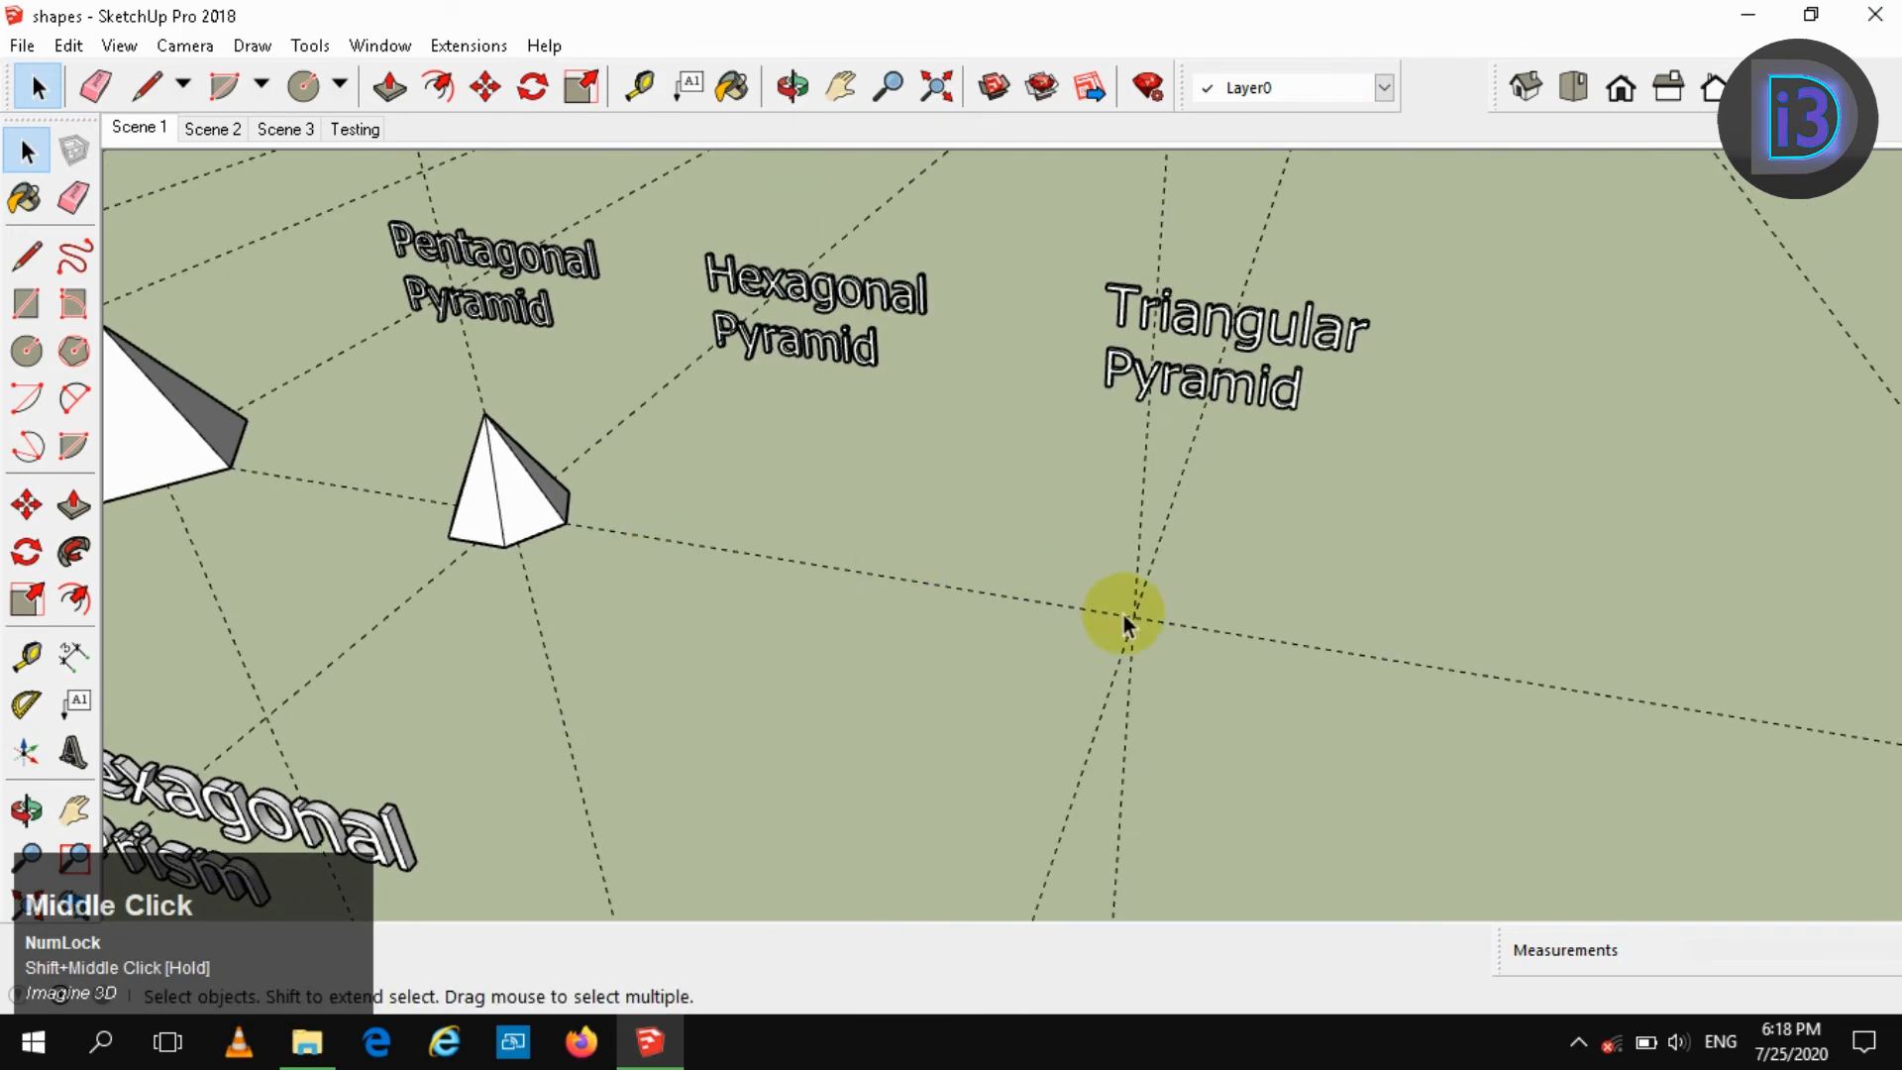
key("c")
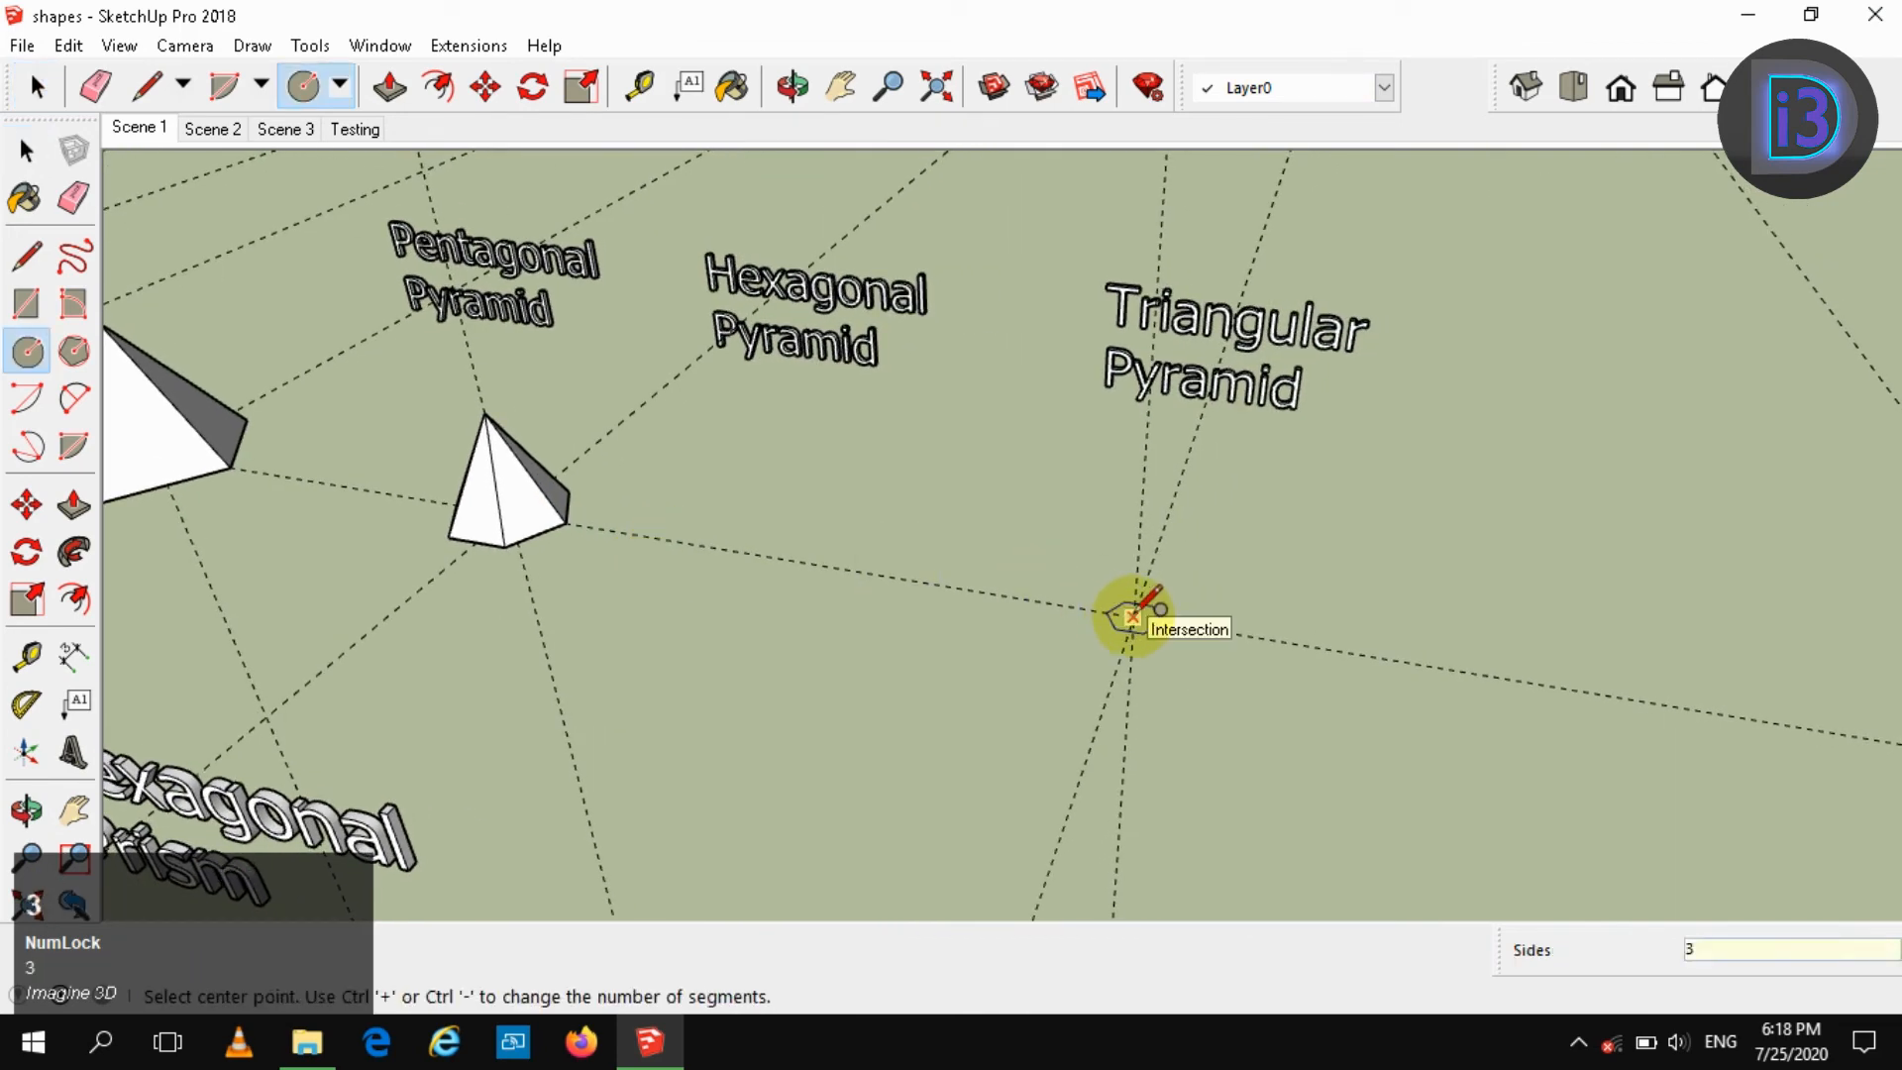
left_click(1243, 634)
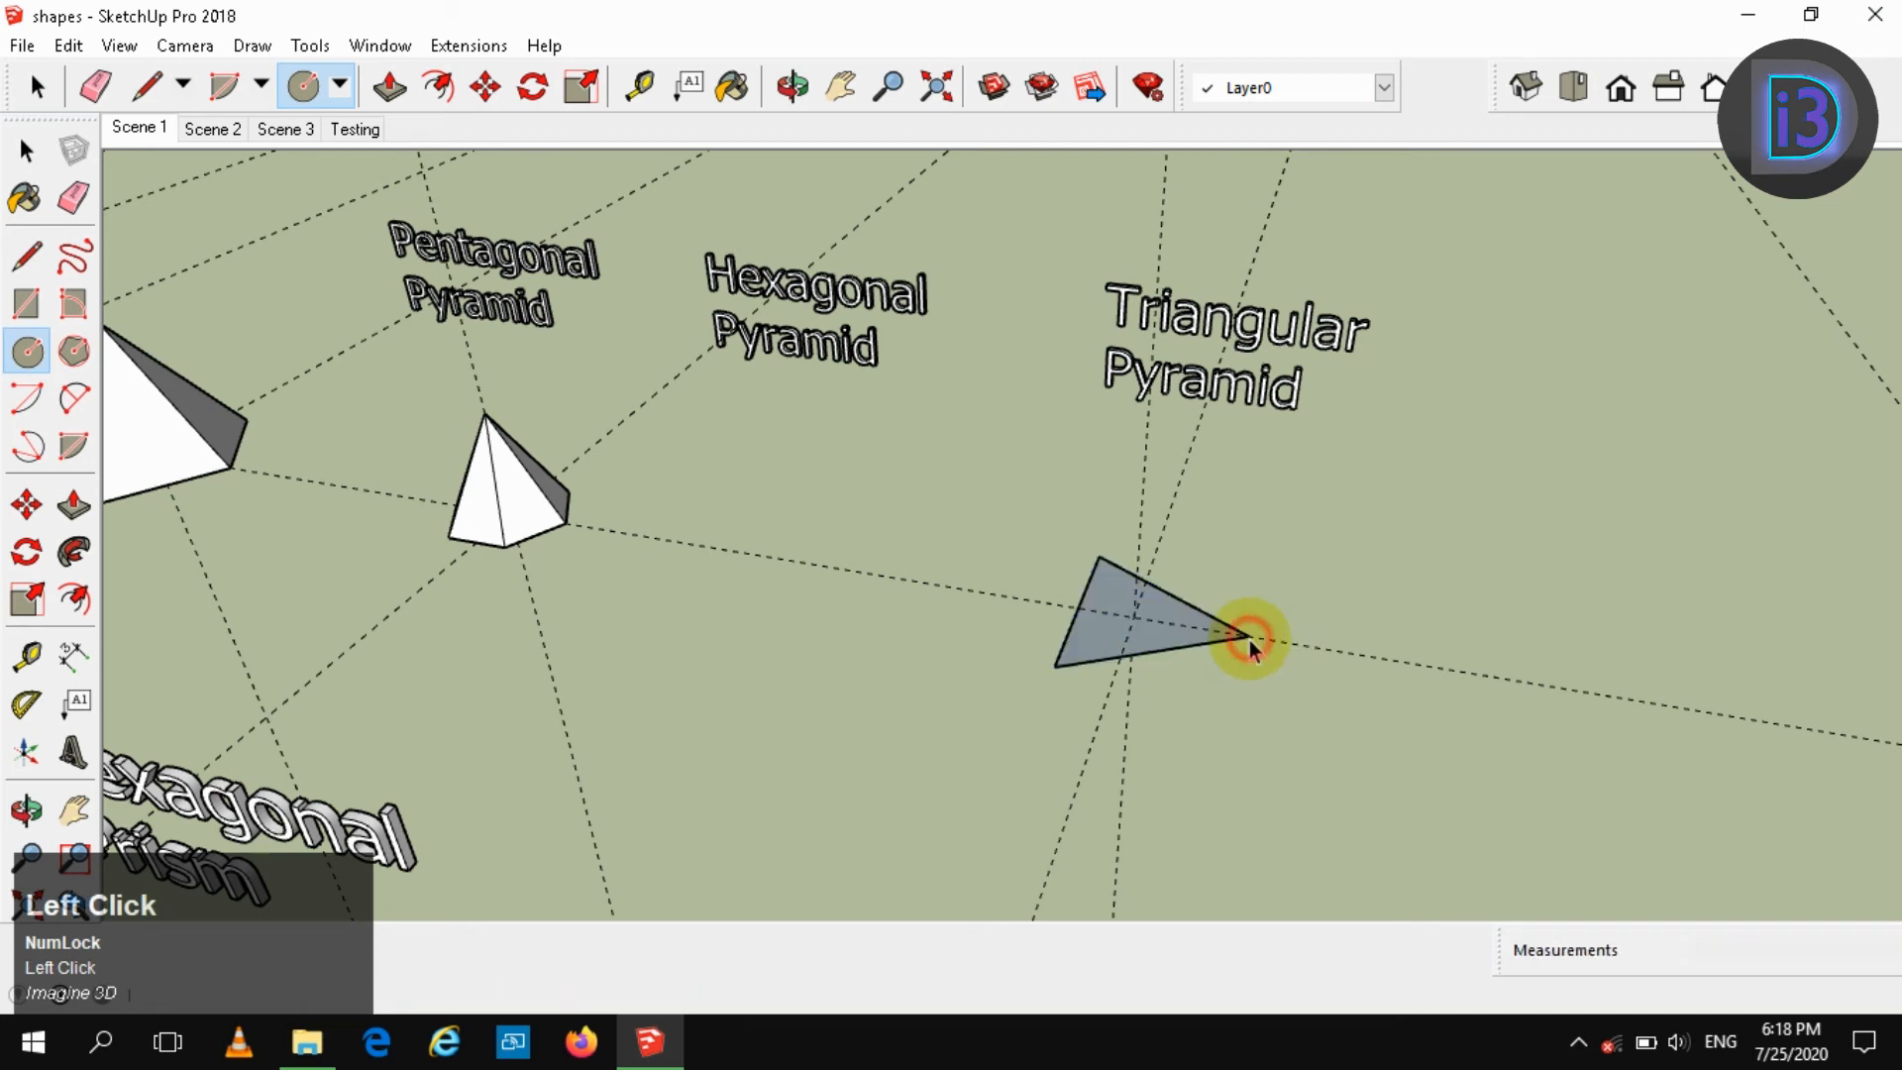
key("space")
Draw a vertical triangular profile from the triangle's centre up to an apex, down a slanted edge of about 5.92 m to its corner and back
key("l")
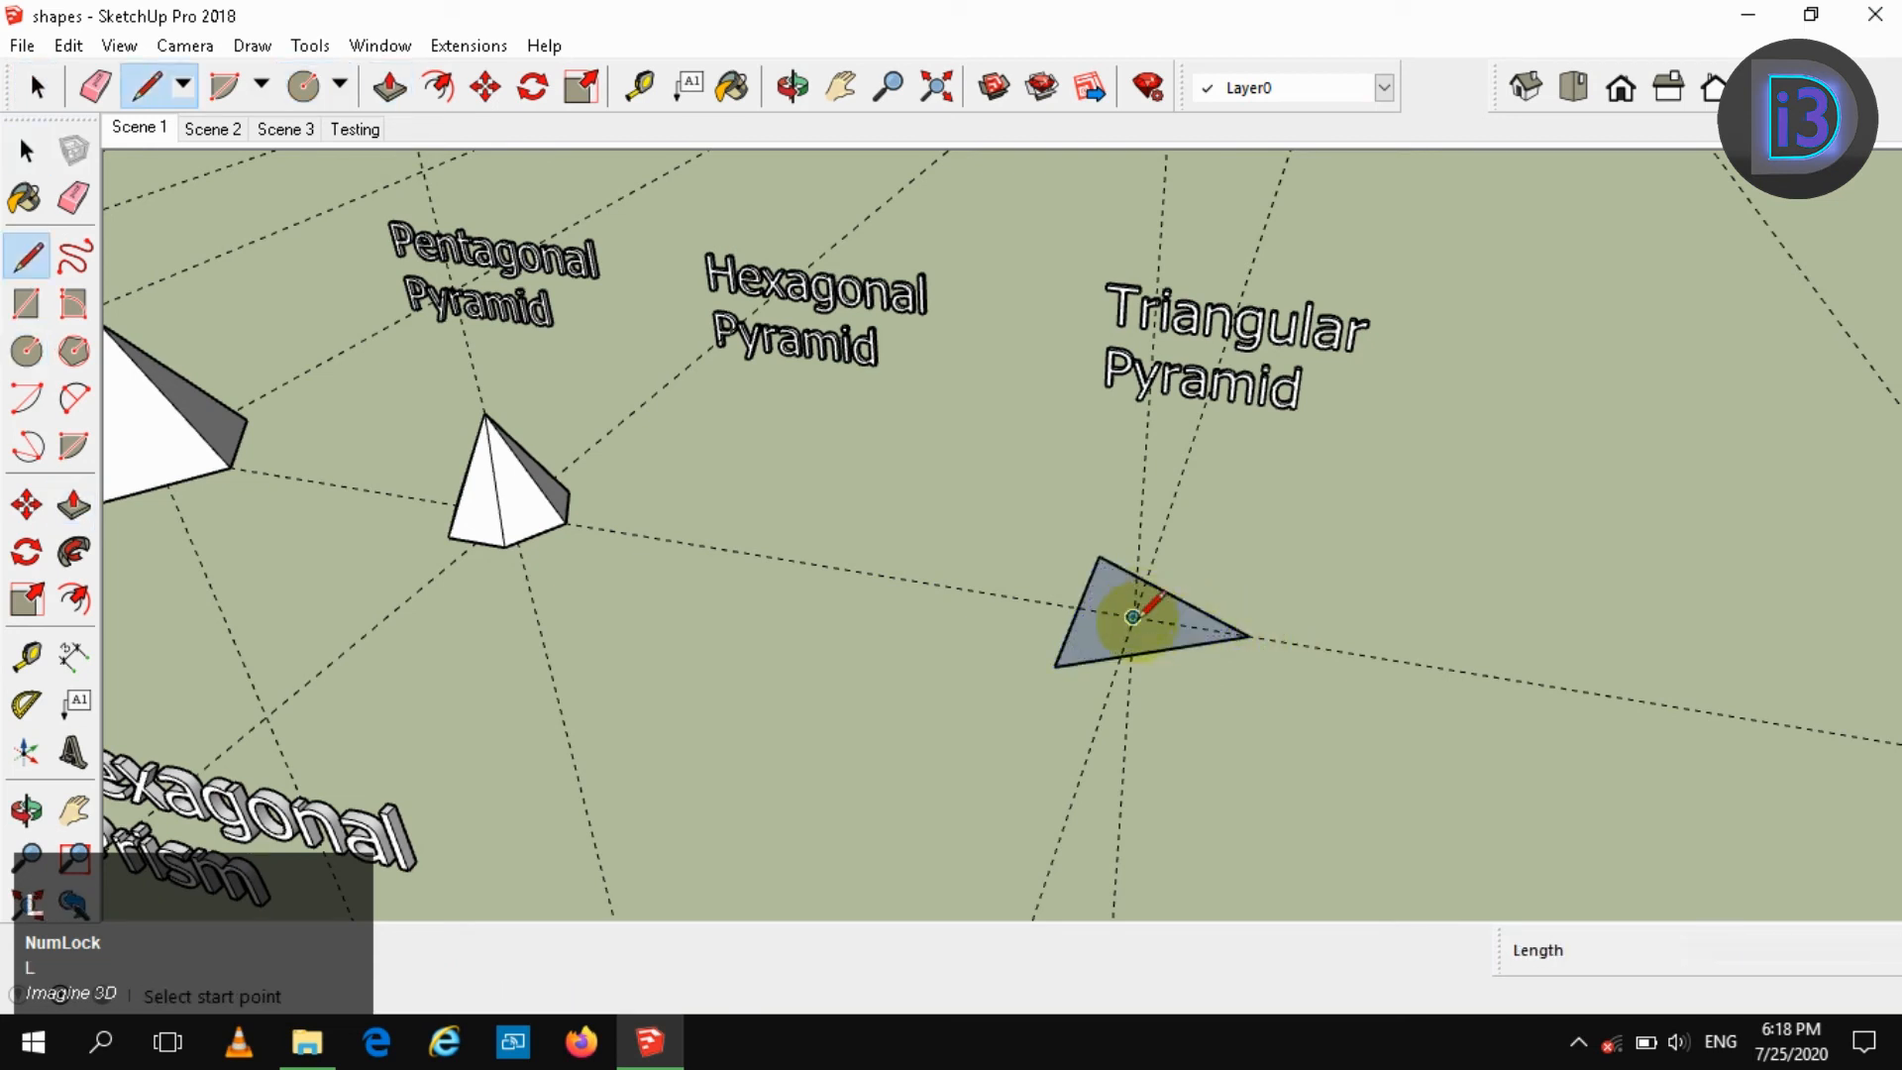
left_click(1135, 619)
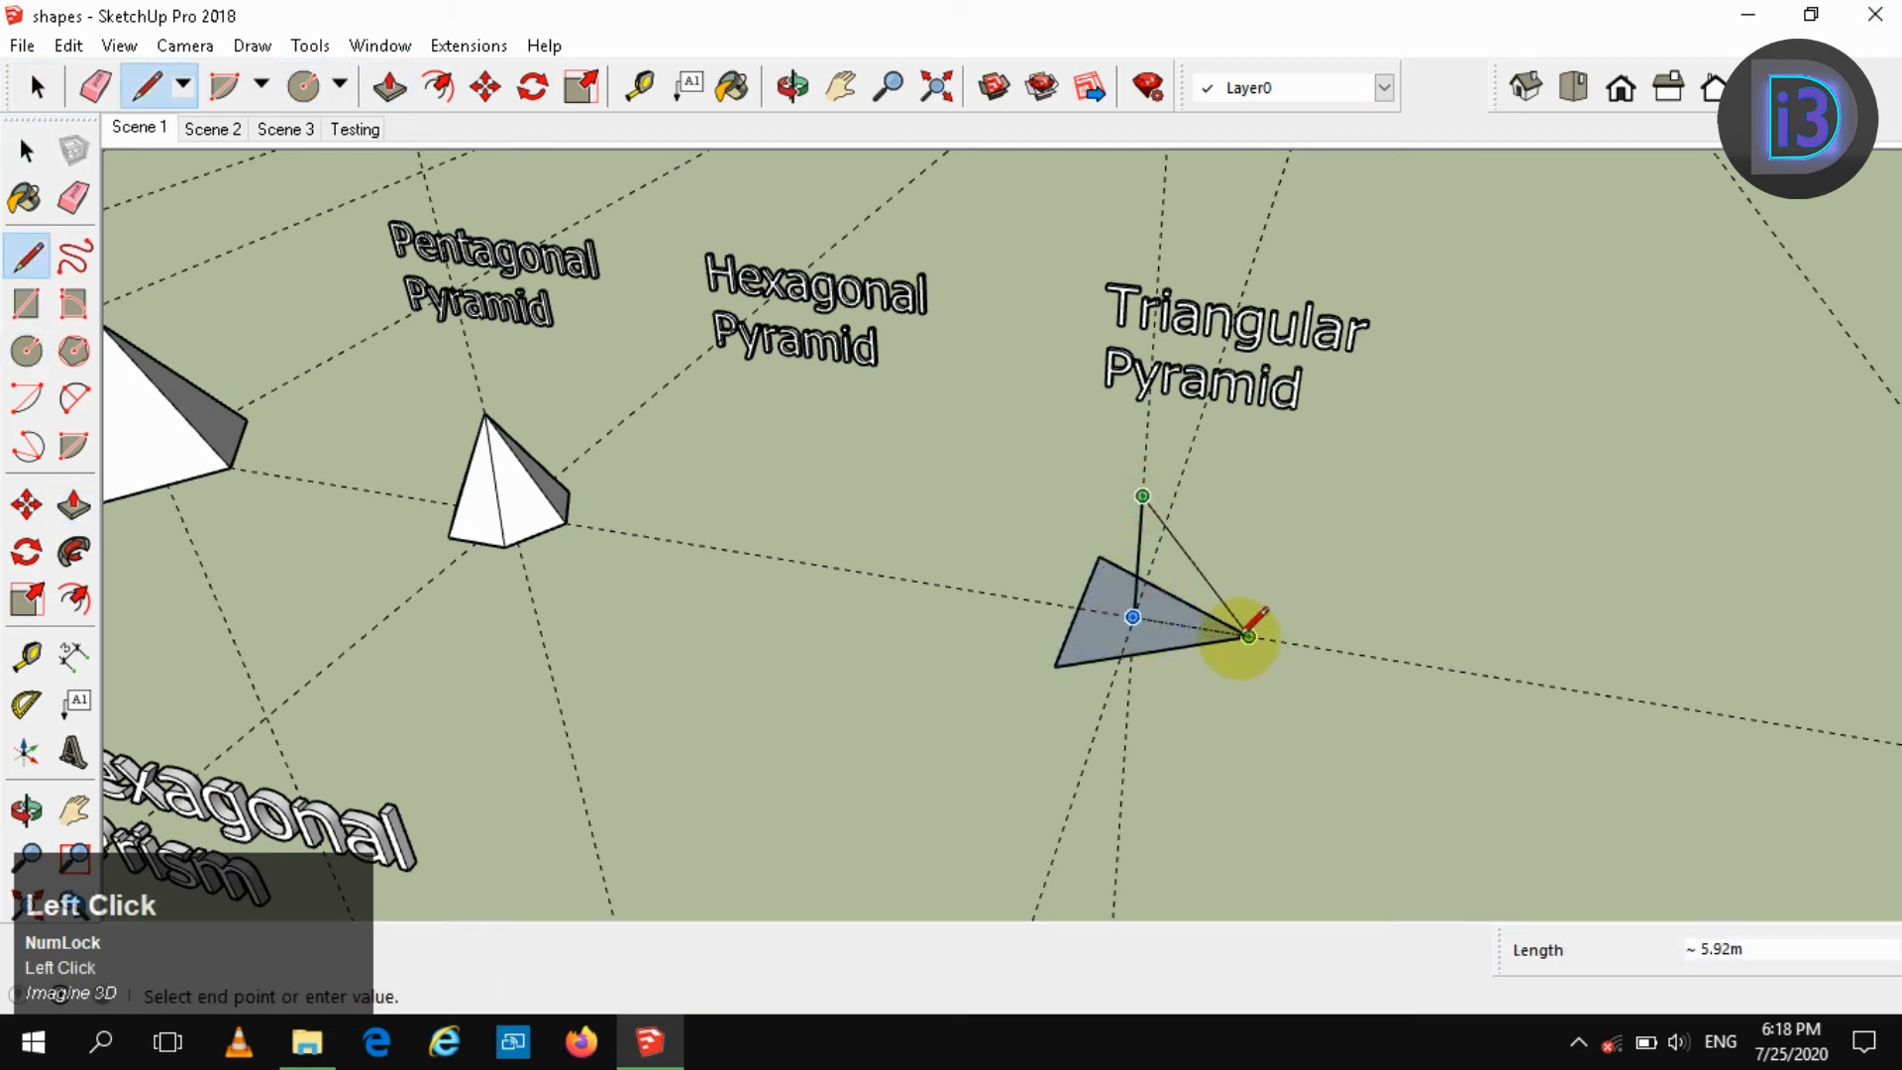
key("space")
scroll(1193, 632, "up", 2)
key("l")
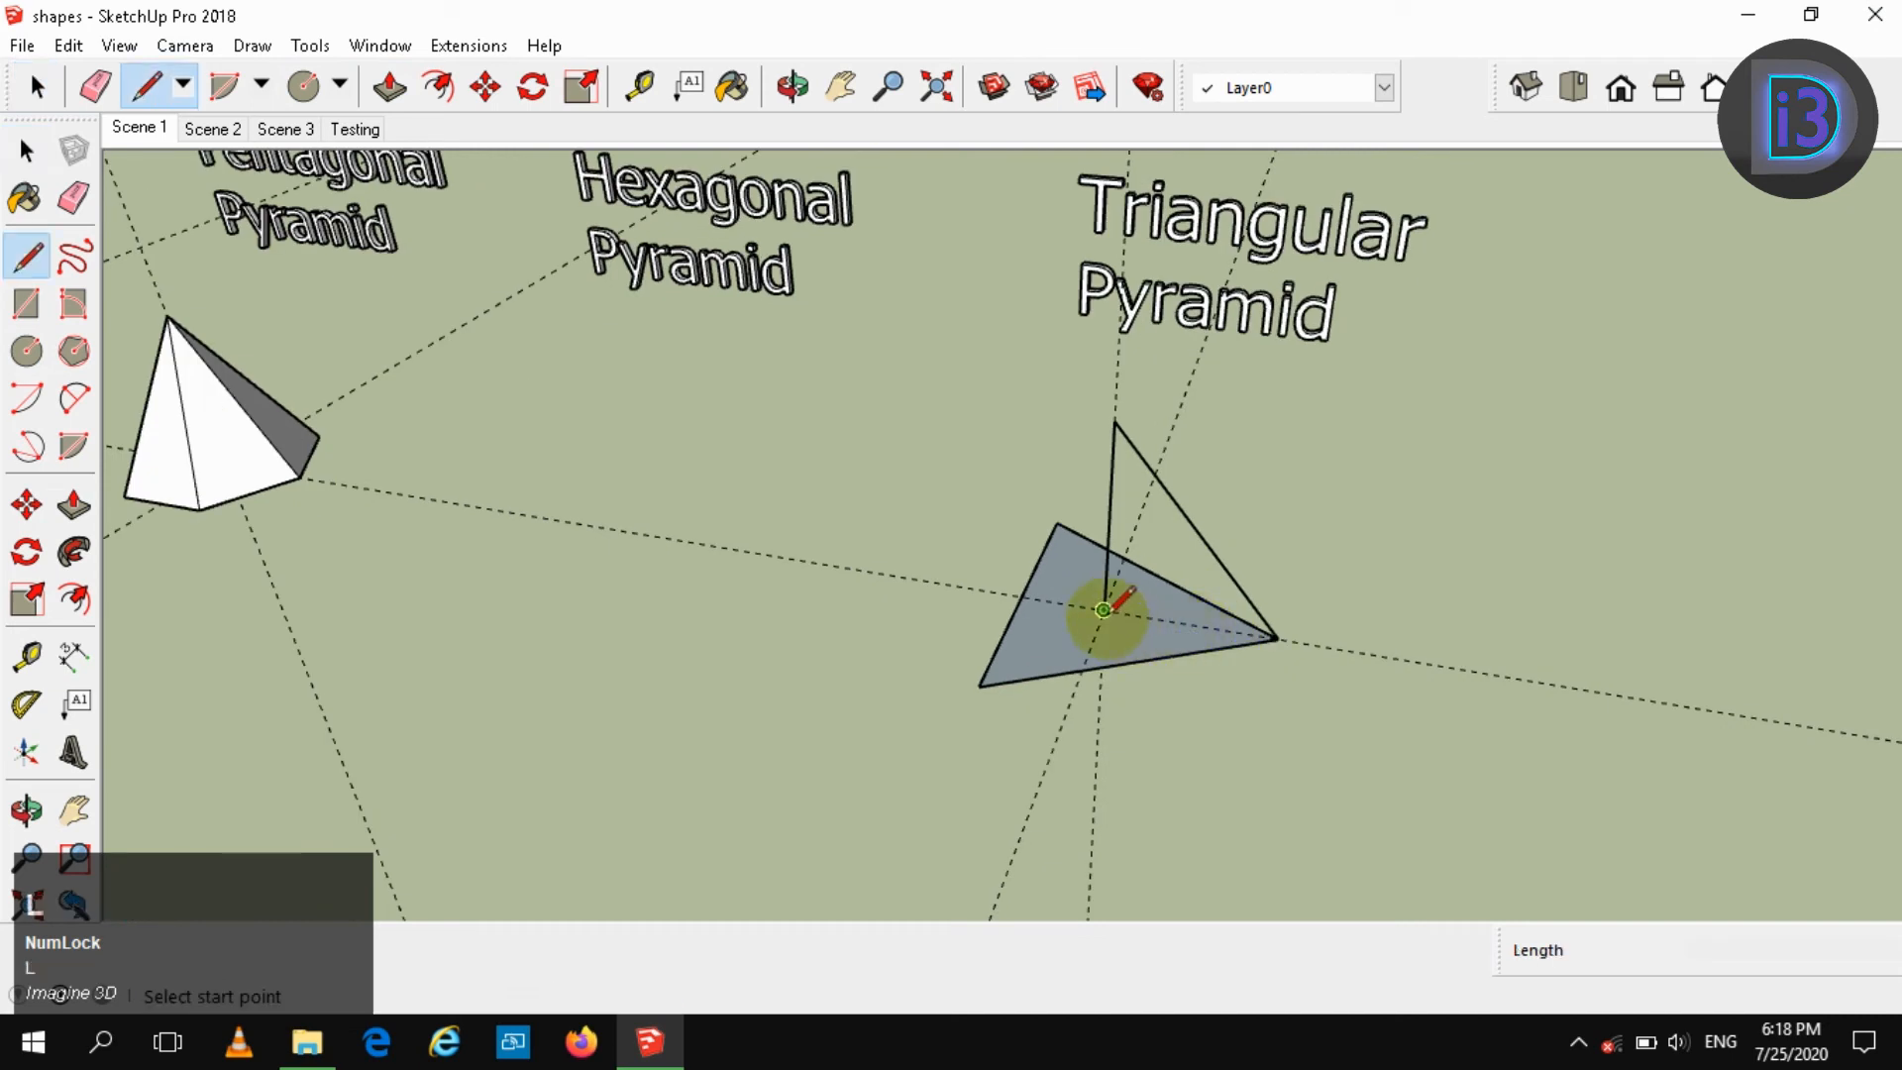
left_click(1102, 609)
left_click(1278, 639)
key("space")
Delete the base triangle's face and sweep the vertical profile around the triangle's outline with Follow Me
left_click(1163, 644)
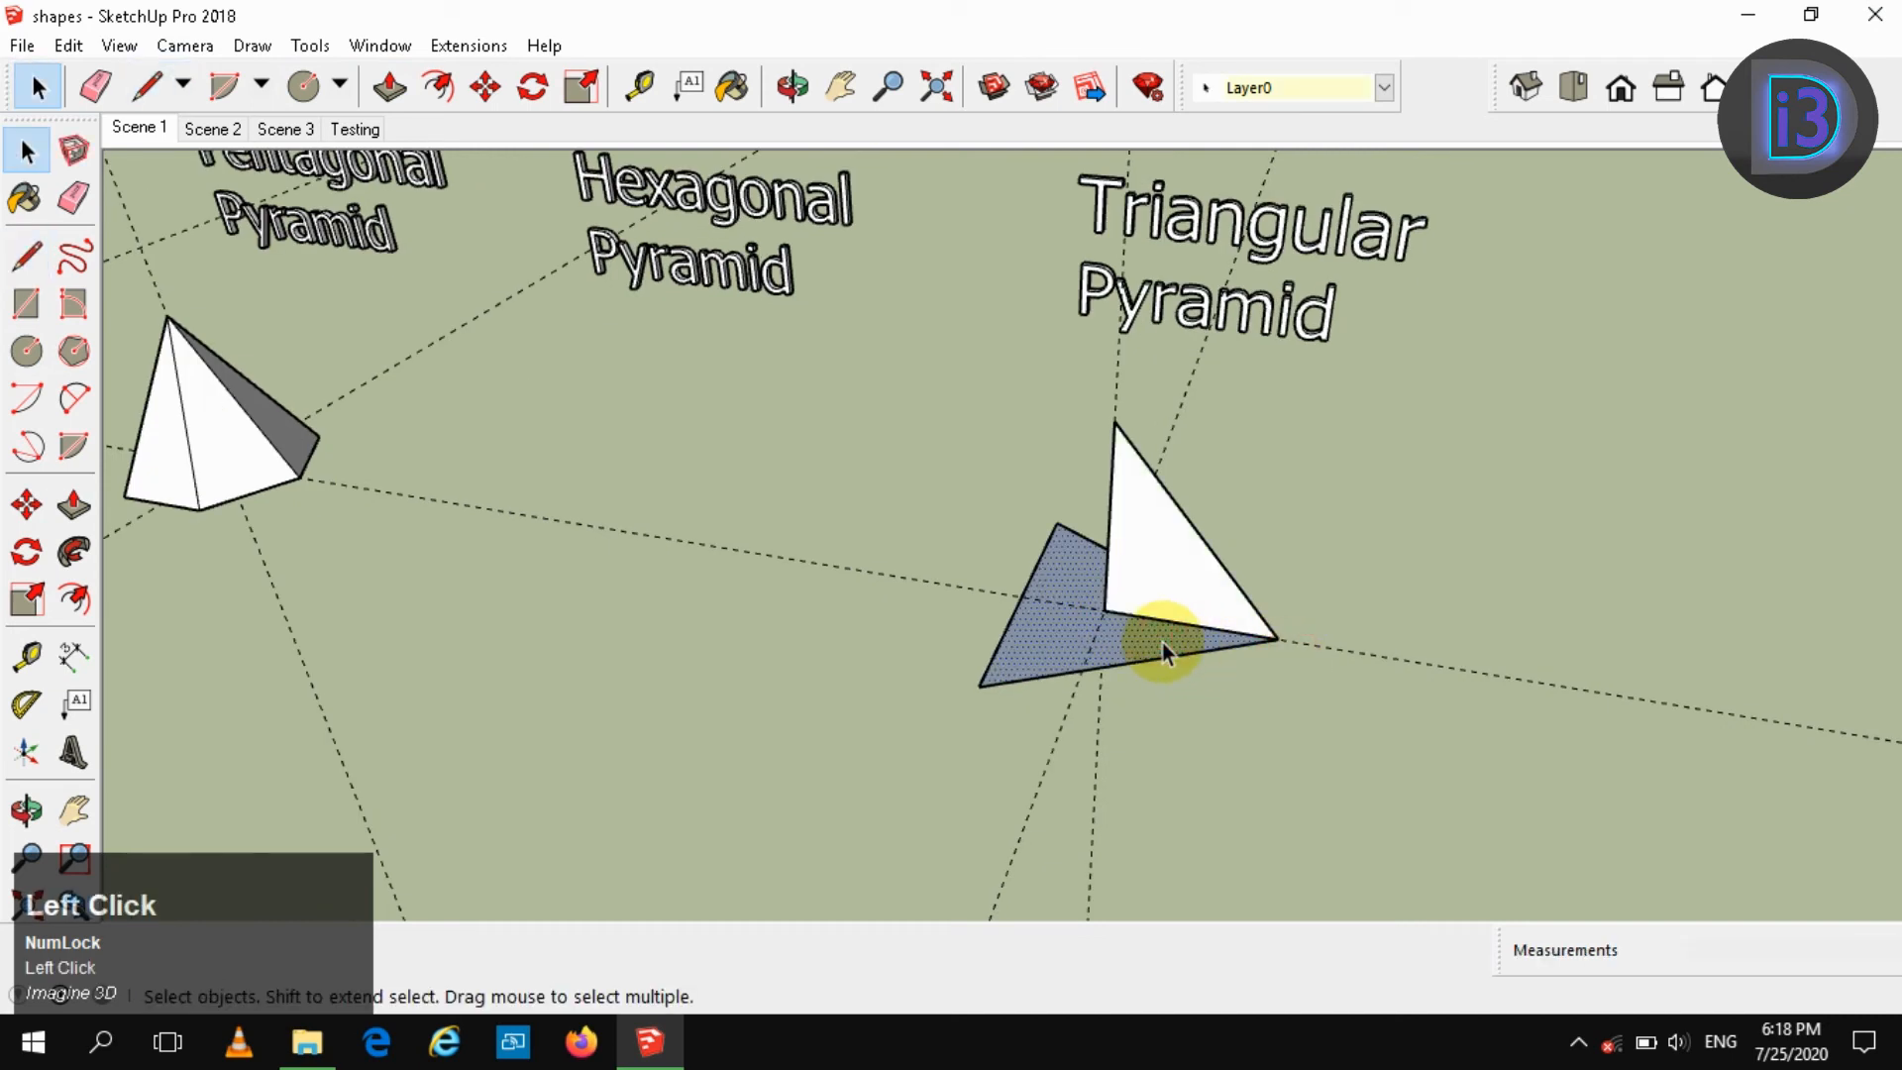
key("Delete")
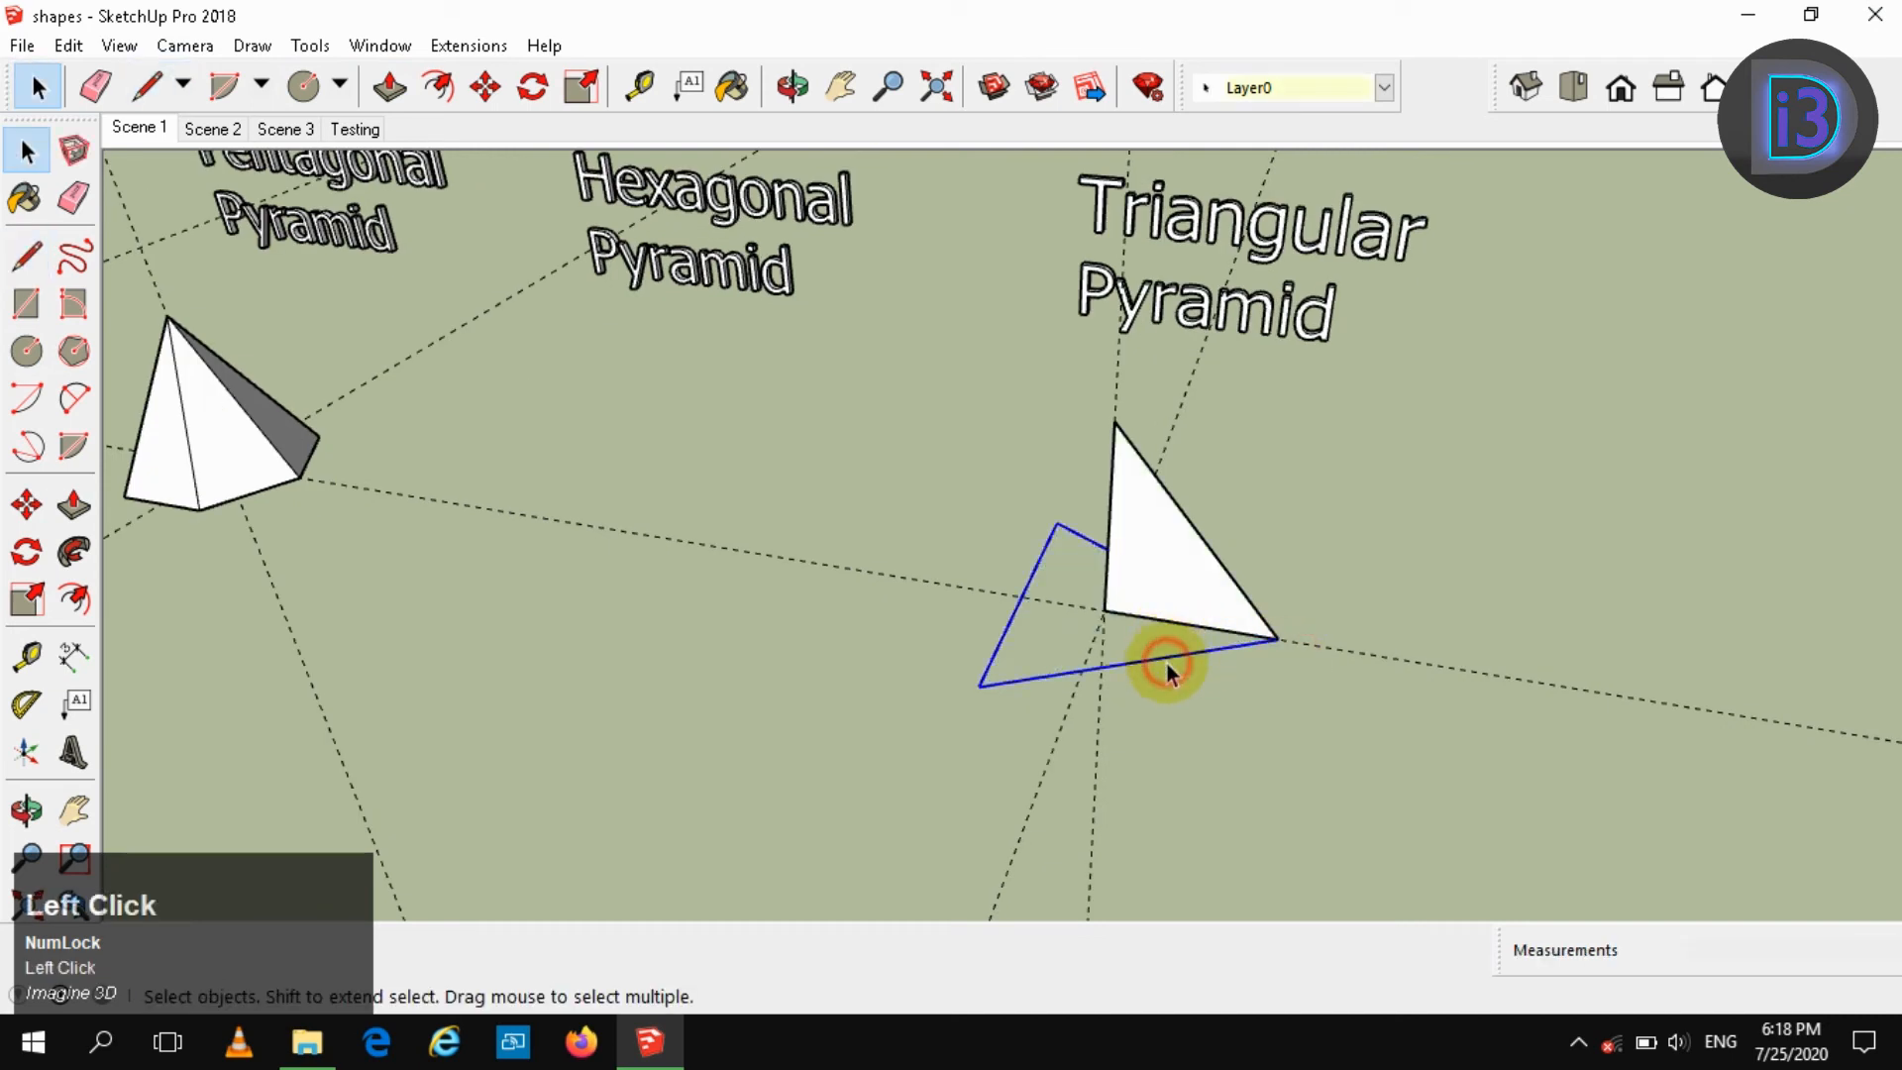
left_click(77, 551)
left_click(1193, 597)
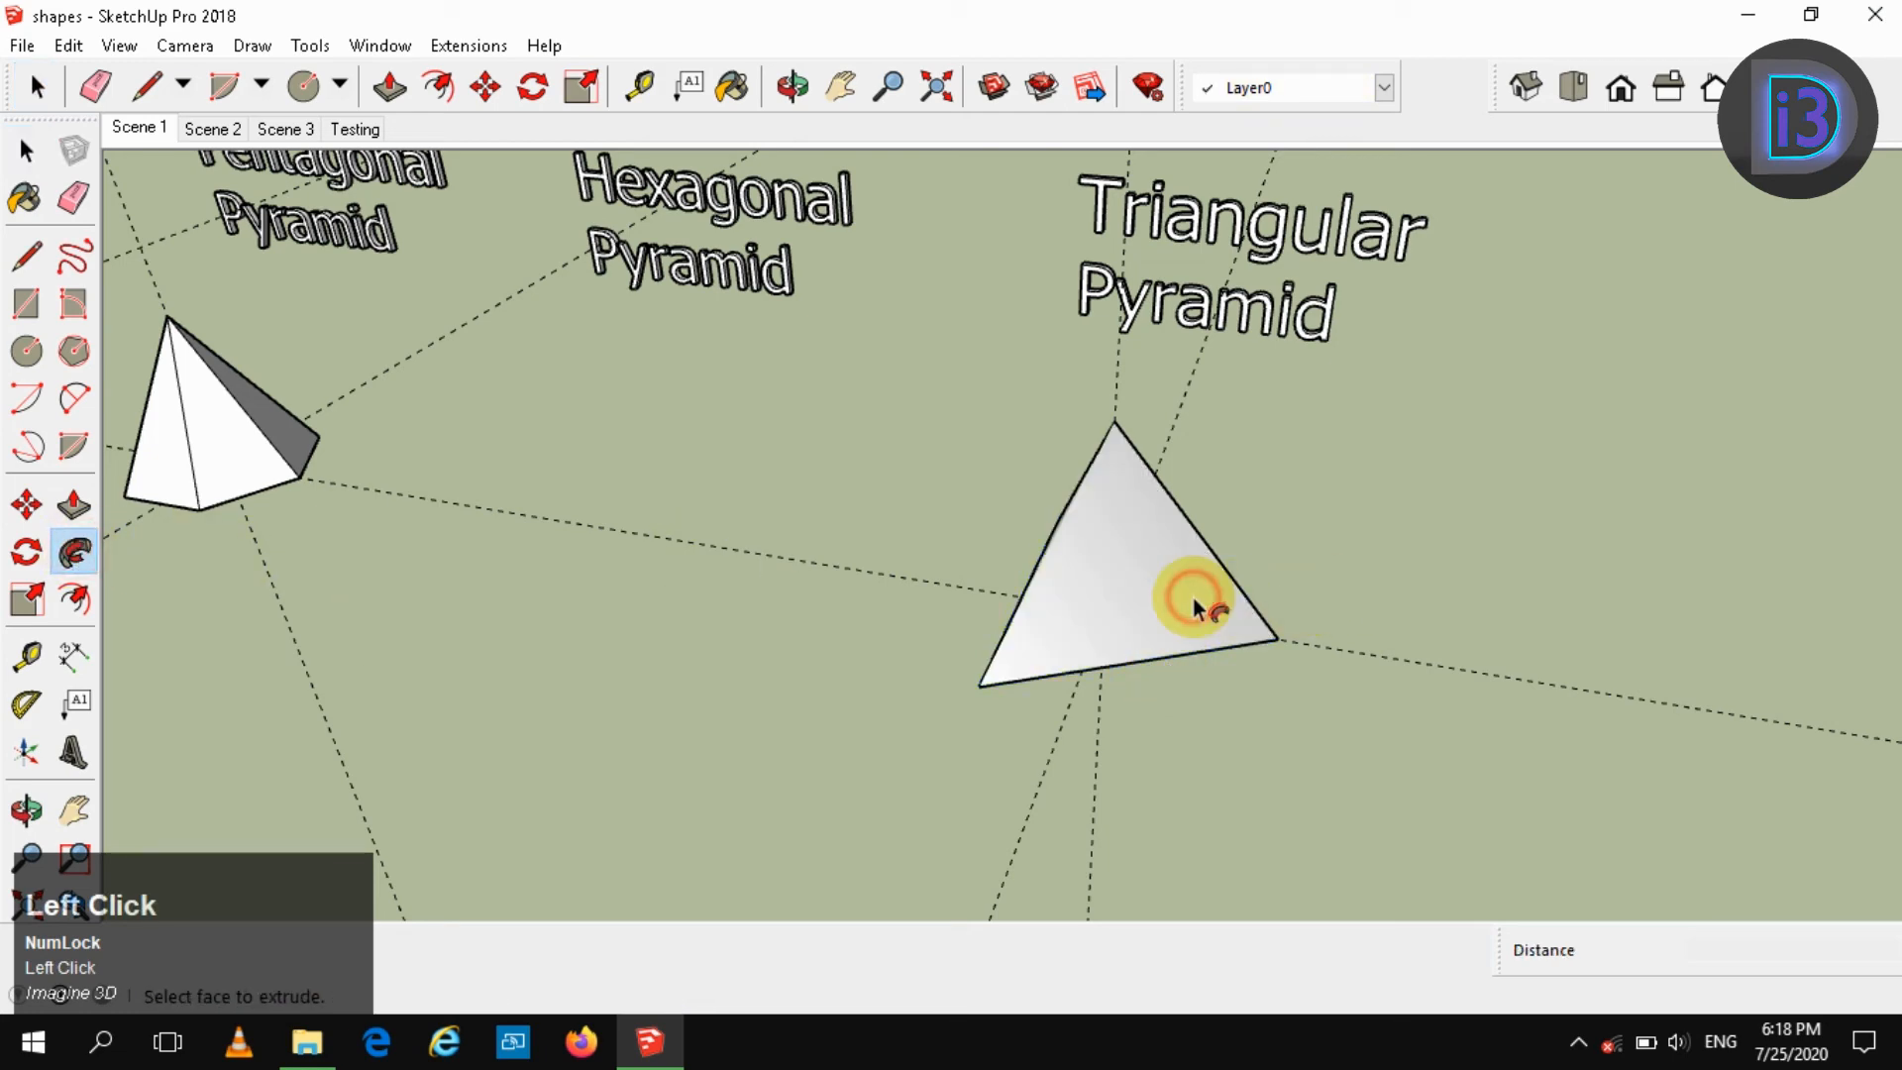
Apply Soften/Smooth Edges to the whole triangular pyramid and turn it into a group
key("space")
left_click(1152, 599)
right_click(1149, 590)
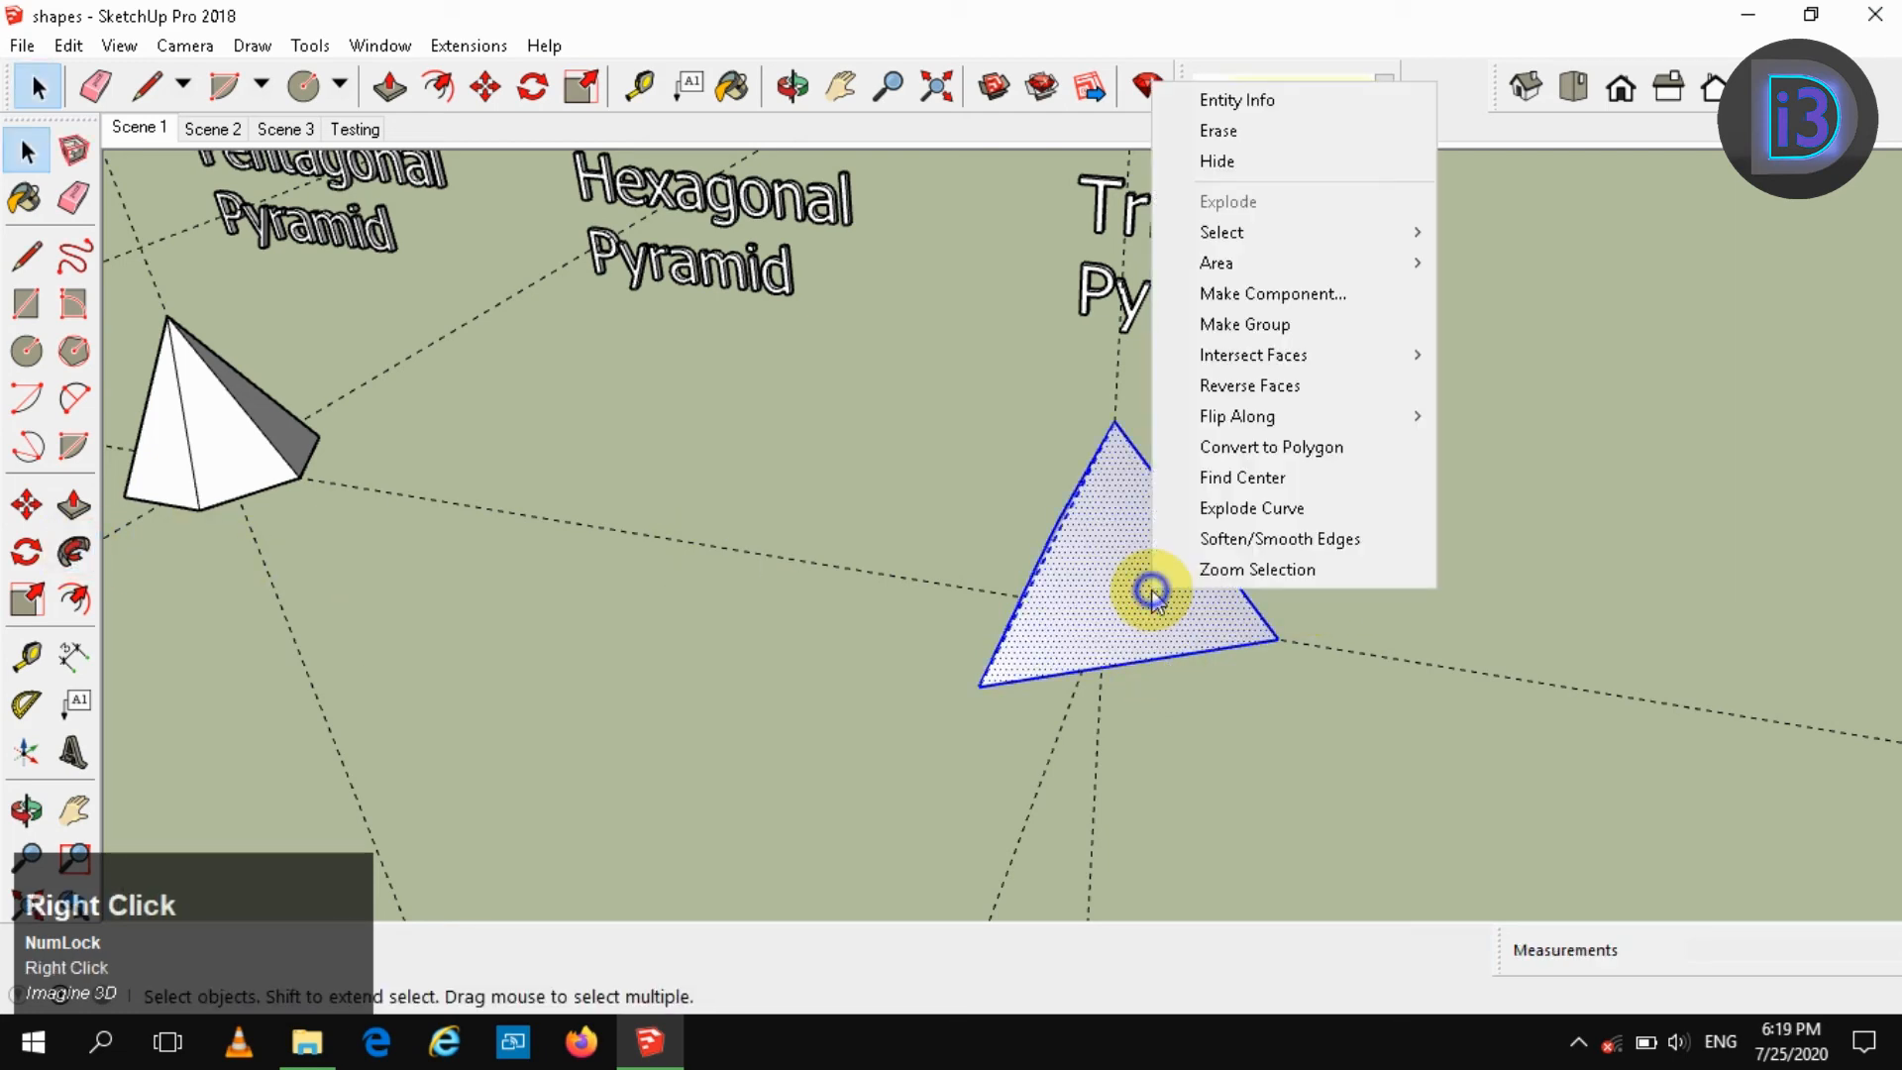
left_click(1229, 537)
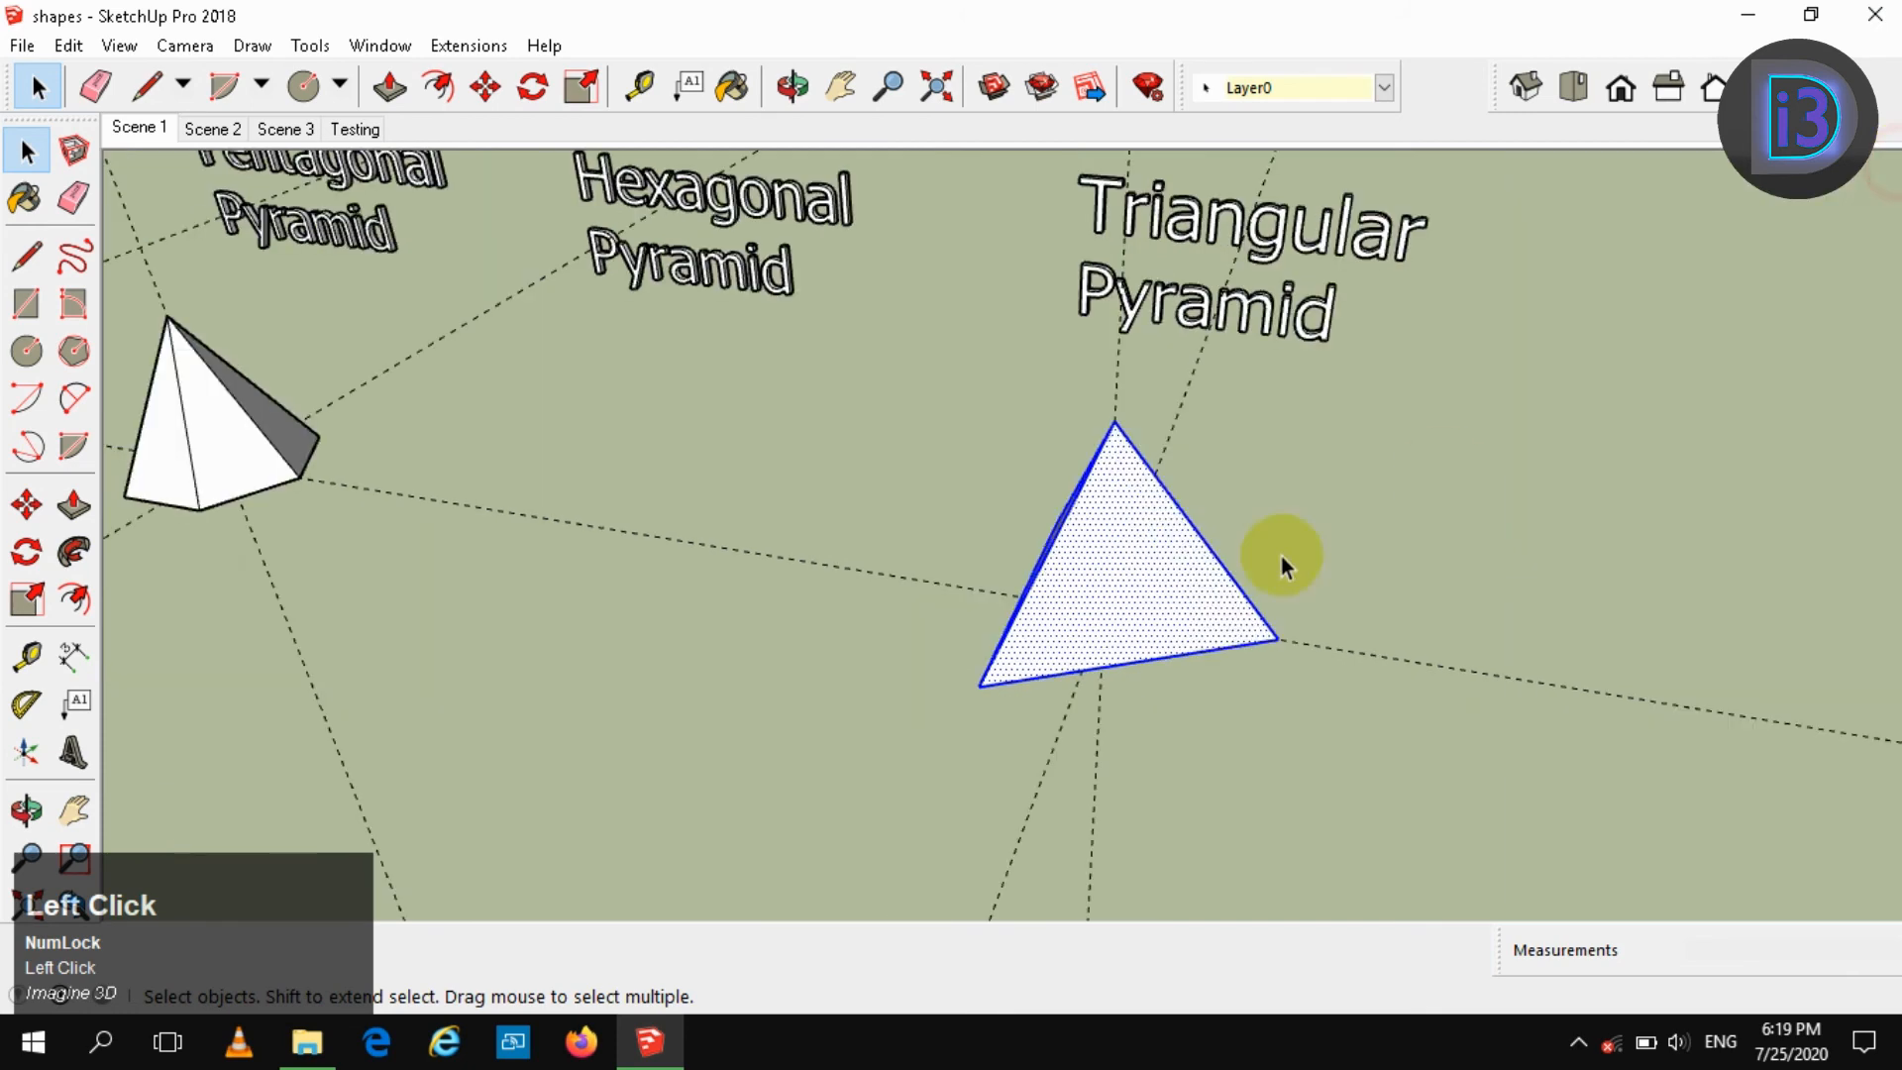
right_click(1111, 567)
left_click(1157, 300)
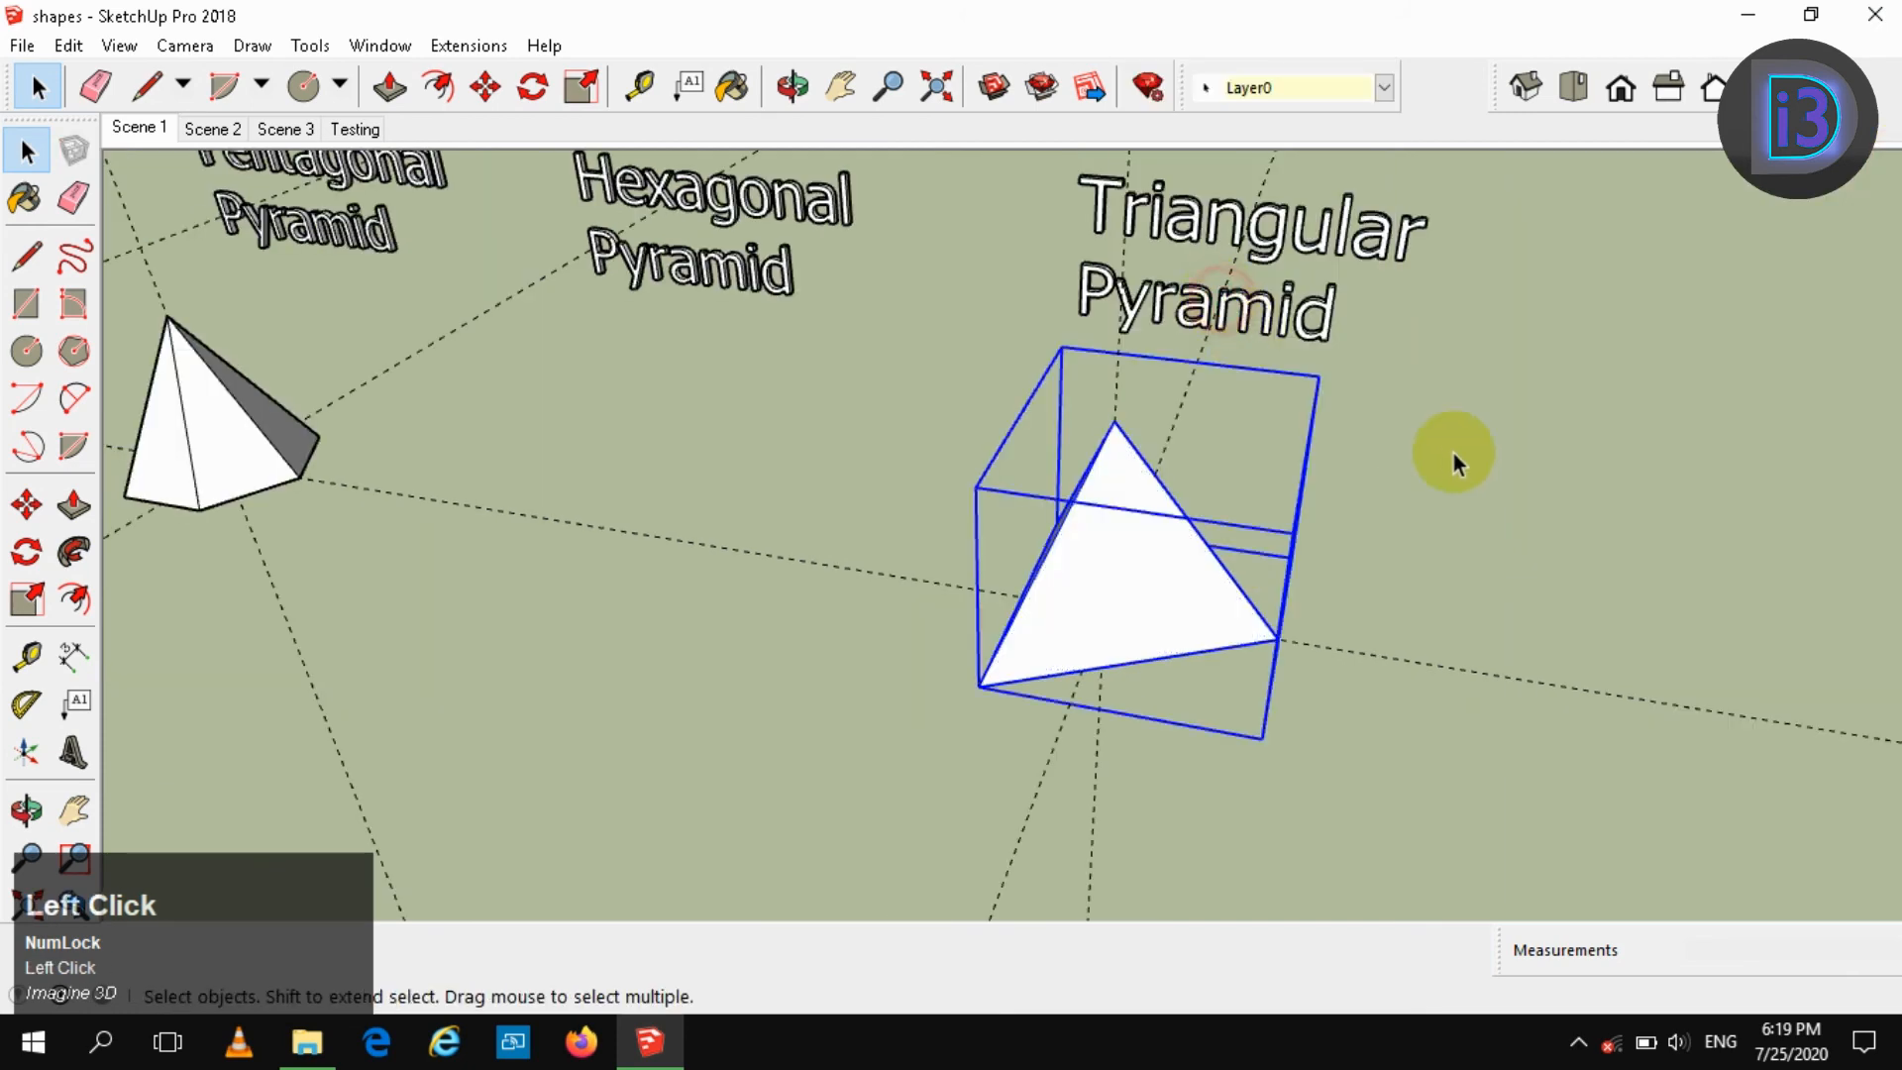
left_click(1453, 454)
Examine the pentagonal, hexagonal and triangular pyramids from several angles, along with the rows of finished shapes
middle_click_drag(1174, 527, 1228, 404)
scroll(1193, 594, "down", 3)
mouse_move(1193, 594)
middle_mouse_down()
mouse_move(968, 514)
mouse_move(1074, 518)
mouse_move(1147, 806)
mouse_move(1198, 871)
mouse_move(1157, 590)
middle_mouse_up()
scroll(1100, 500, "up", 3)
middle_click_drag(720, 614, 1053, 407)
scroll(782, 363, "down", 1)
scroll(783, 364, "down", 2)
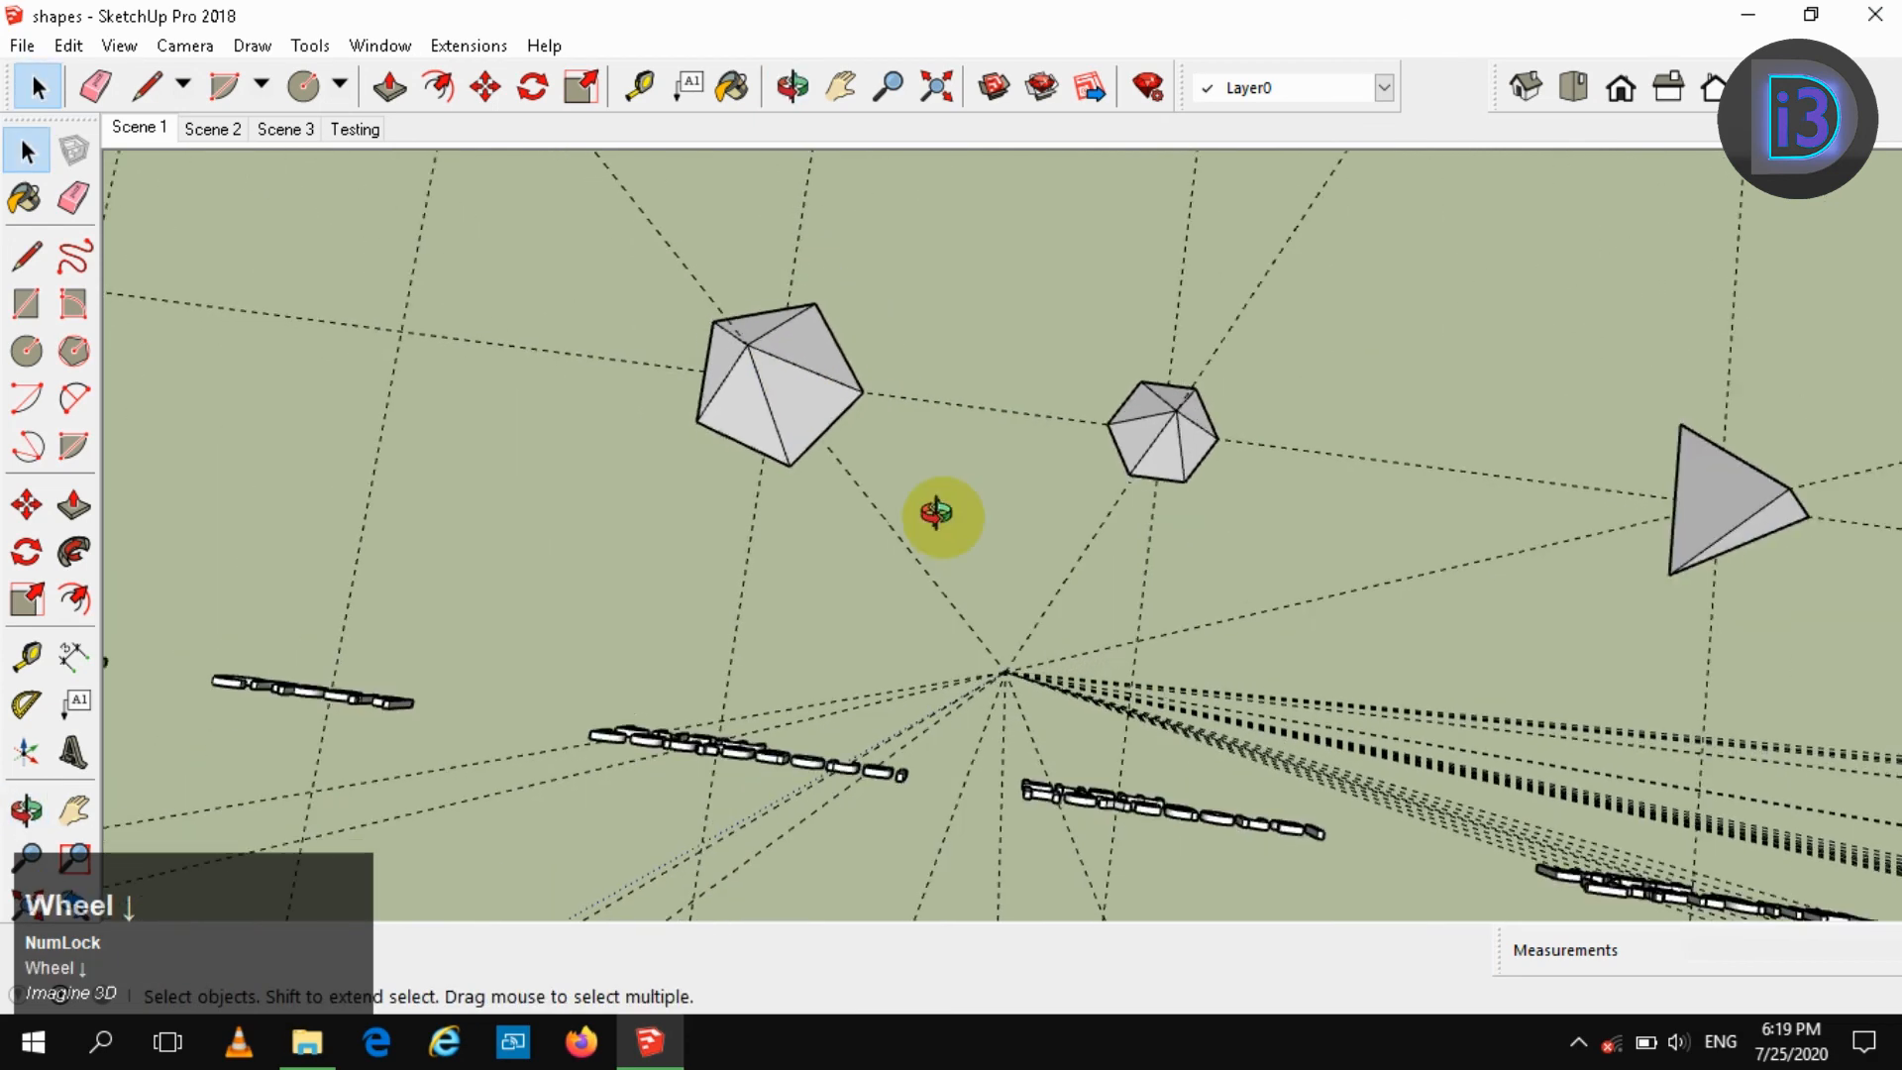
middle_click_drag(935, 509, 836, 297)
scroll(828, 374, "down", 2)
scroll(842, 372, "down", 2)
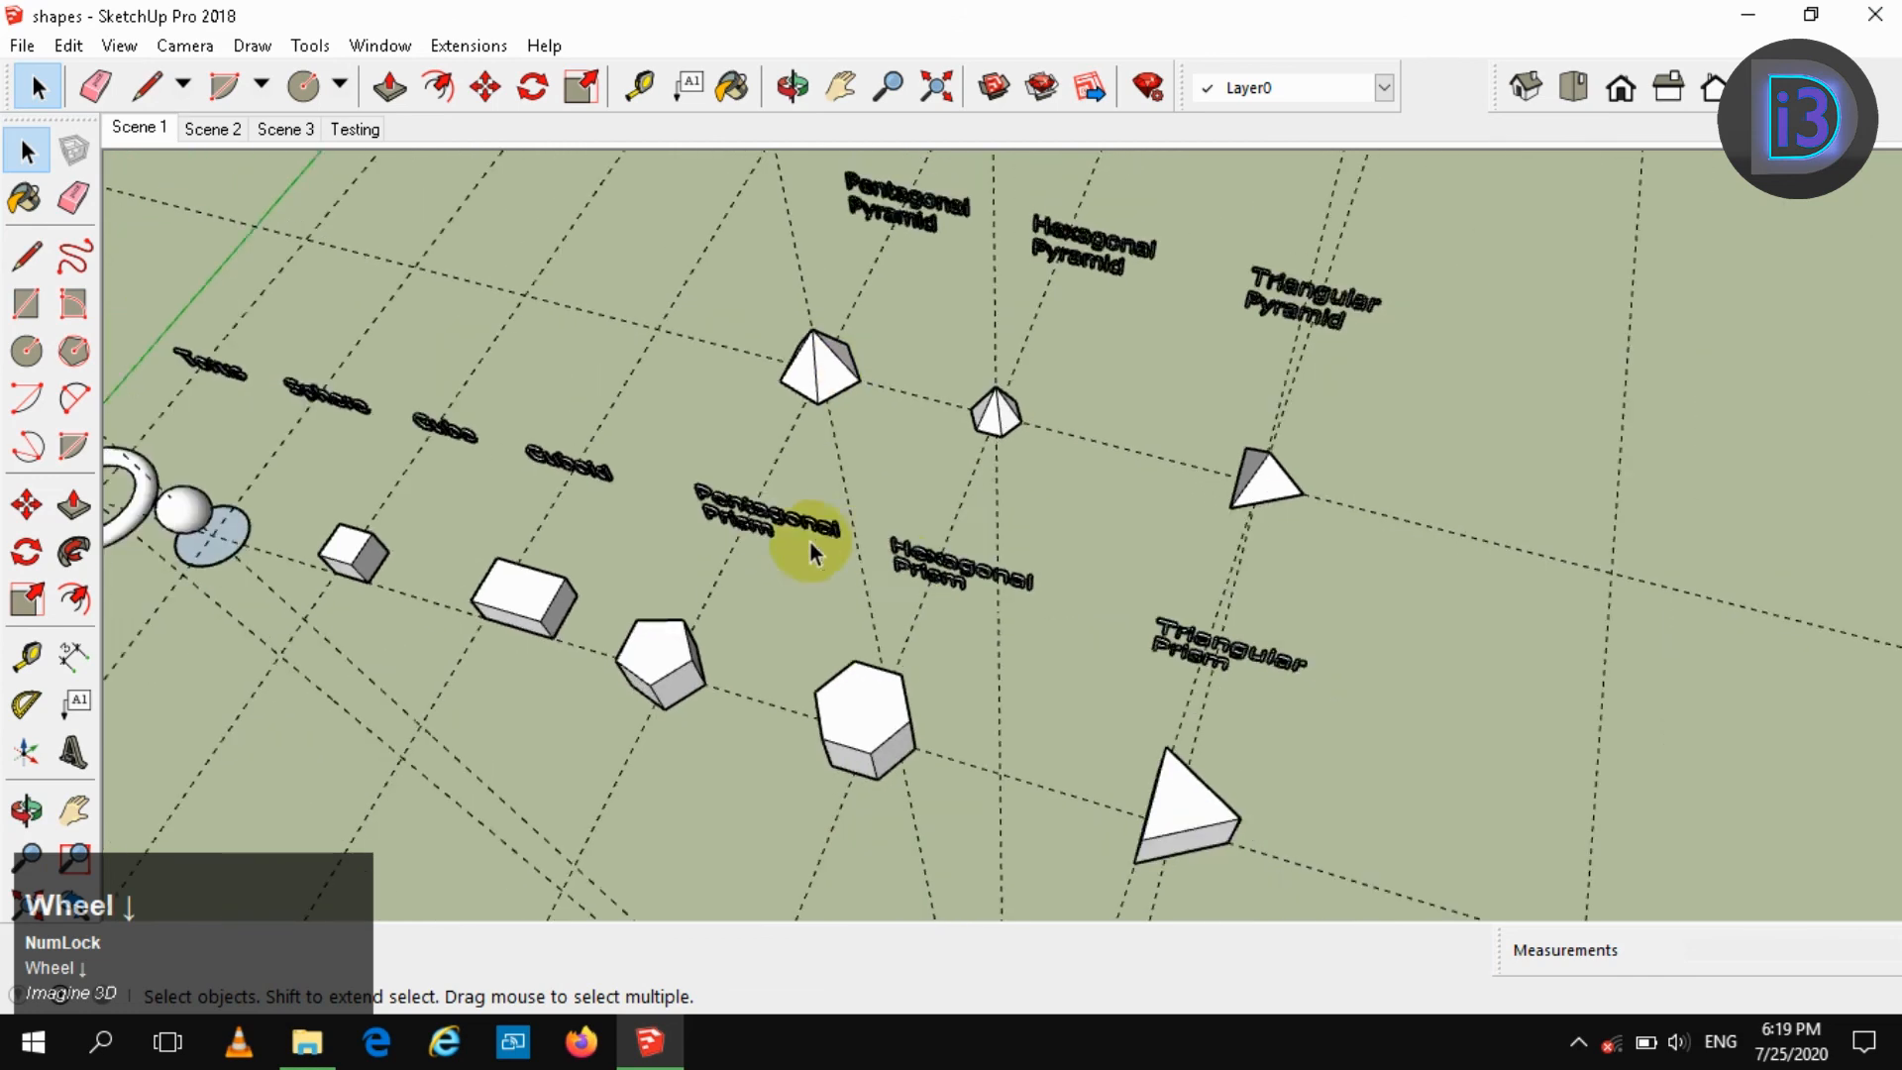
Delete the leftover circle beneath the sphere
middle_click_drag(807, 539, 1031, 375)
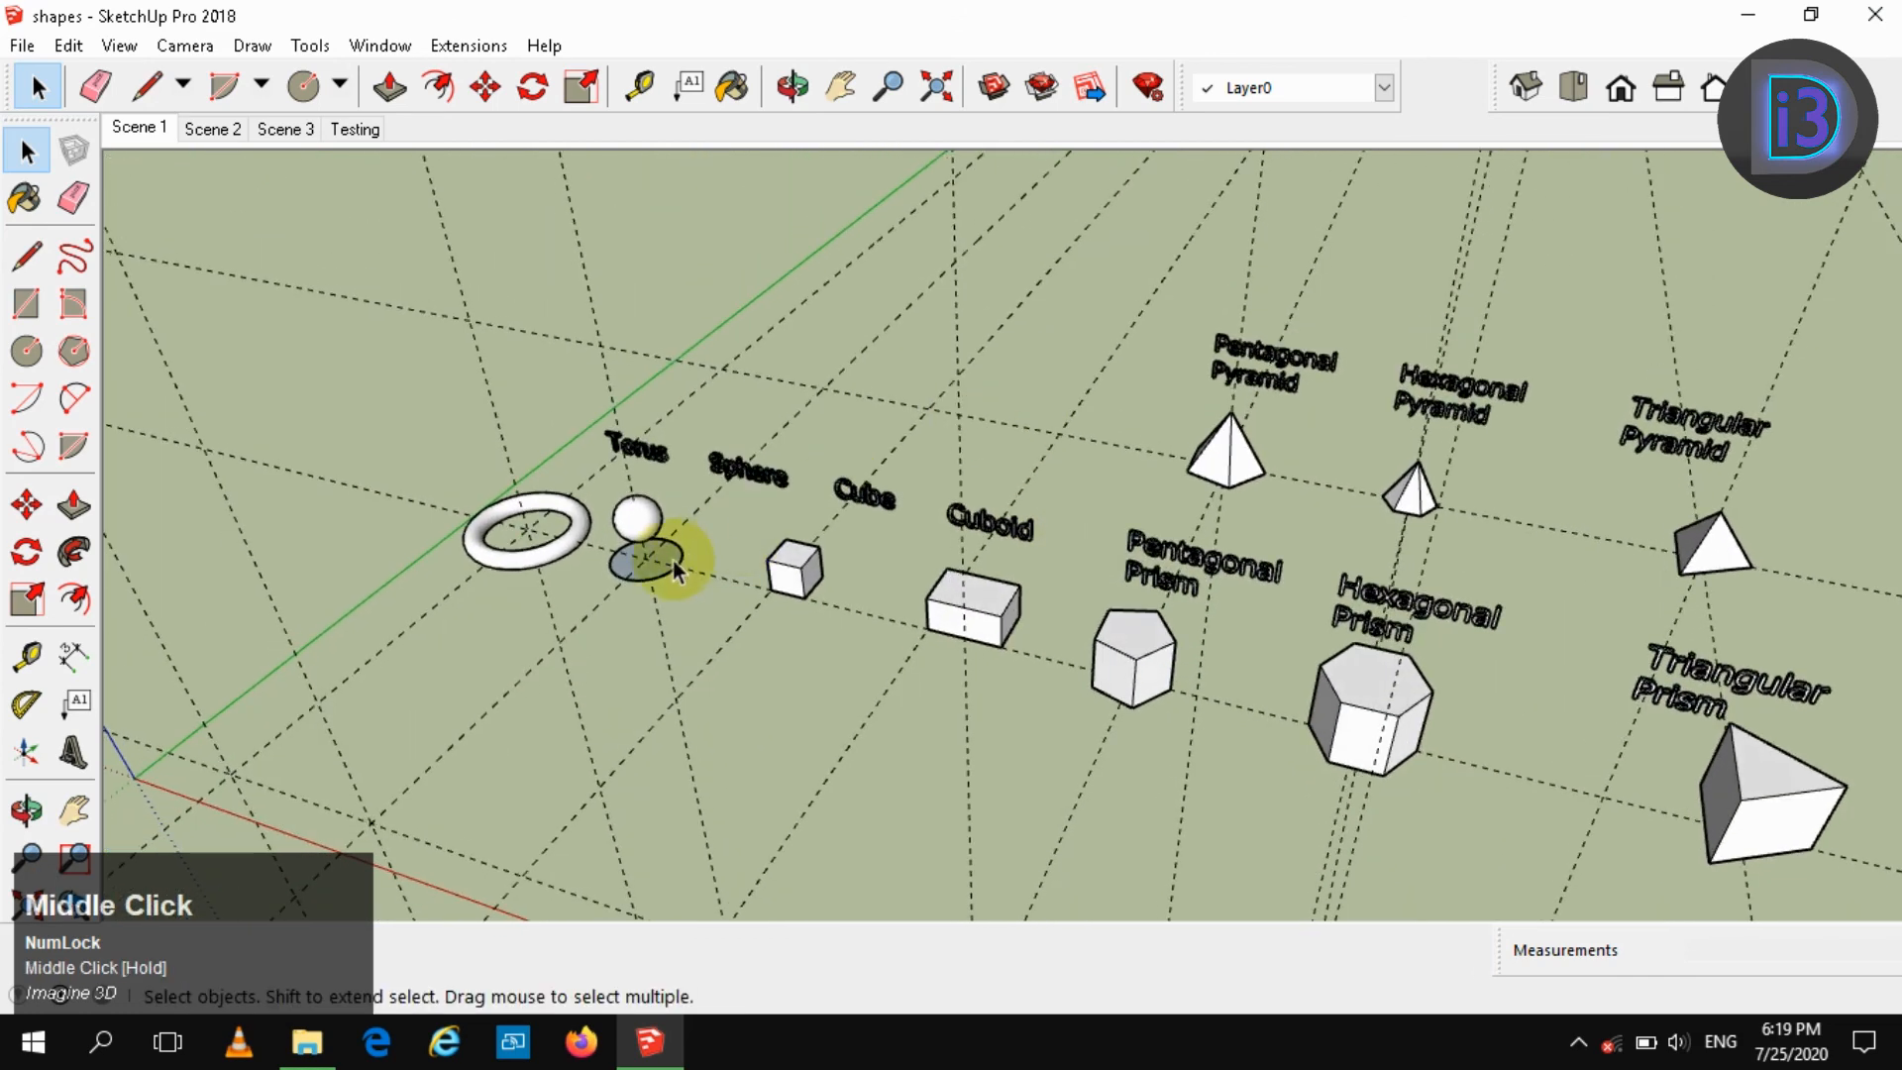
scroll(658, 555, "up", 3)
left_click(669, 560)
key("Delete")
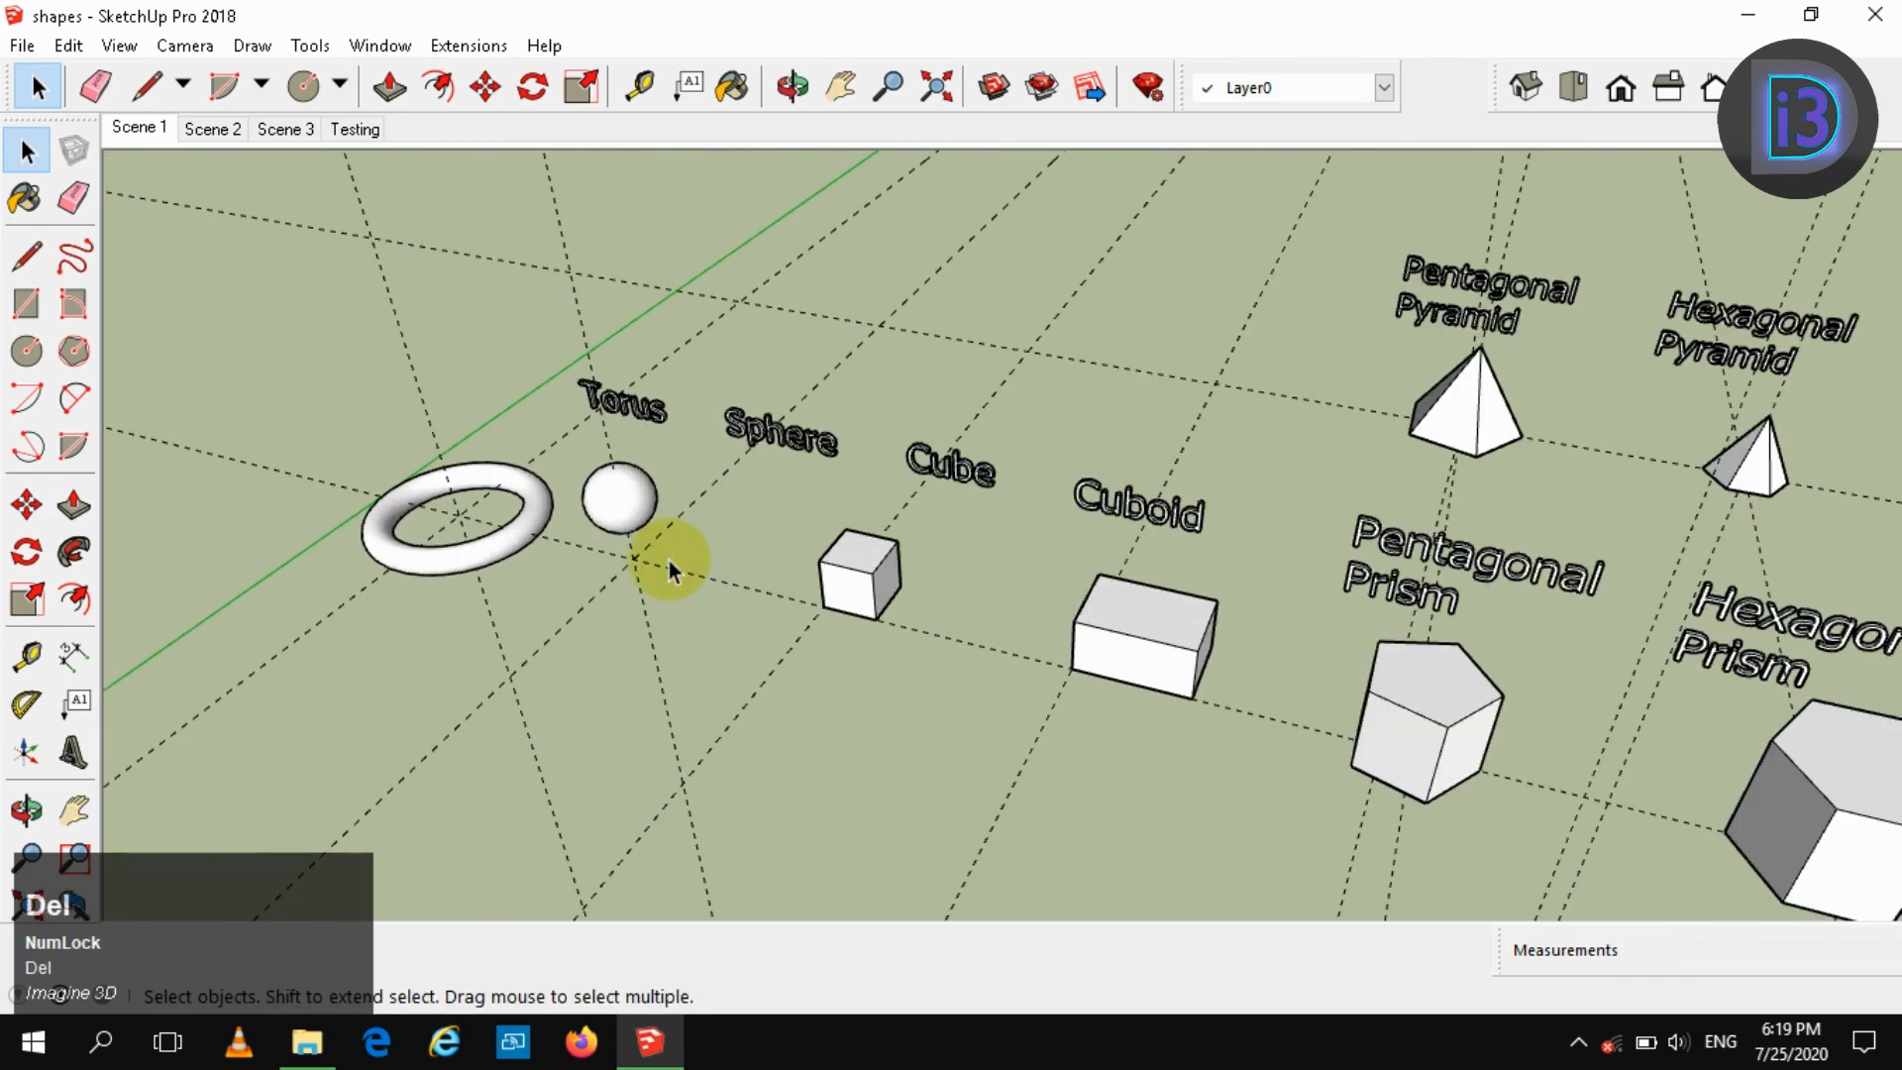
scroll(638, 502, "down", 2)
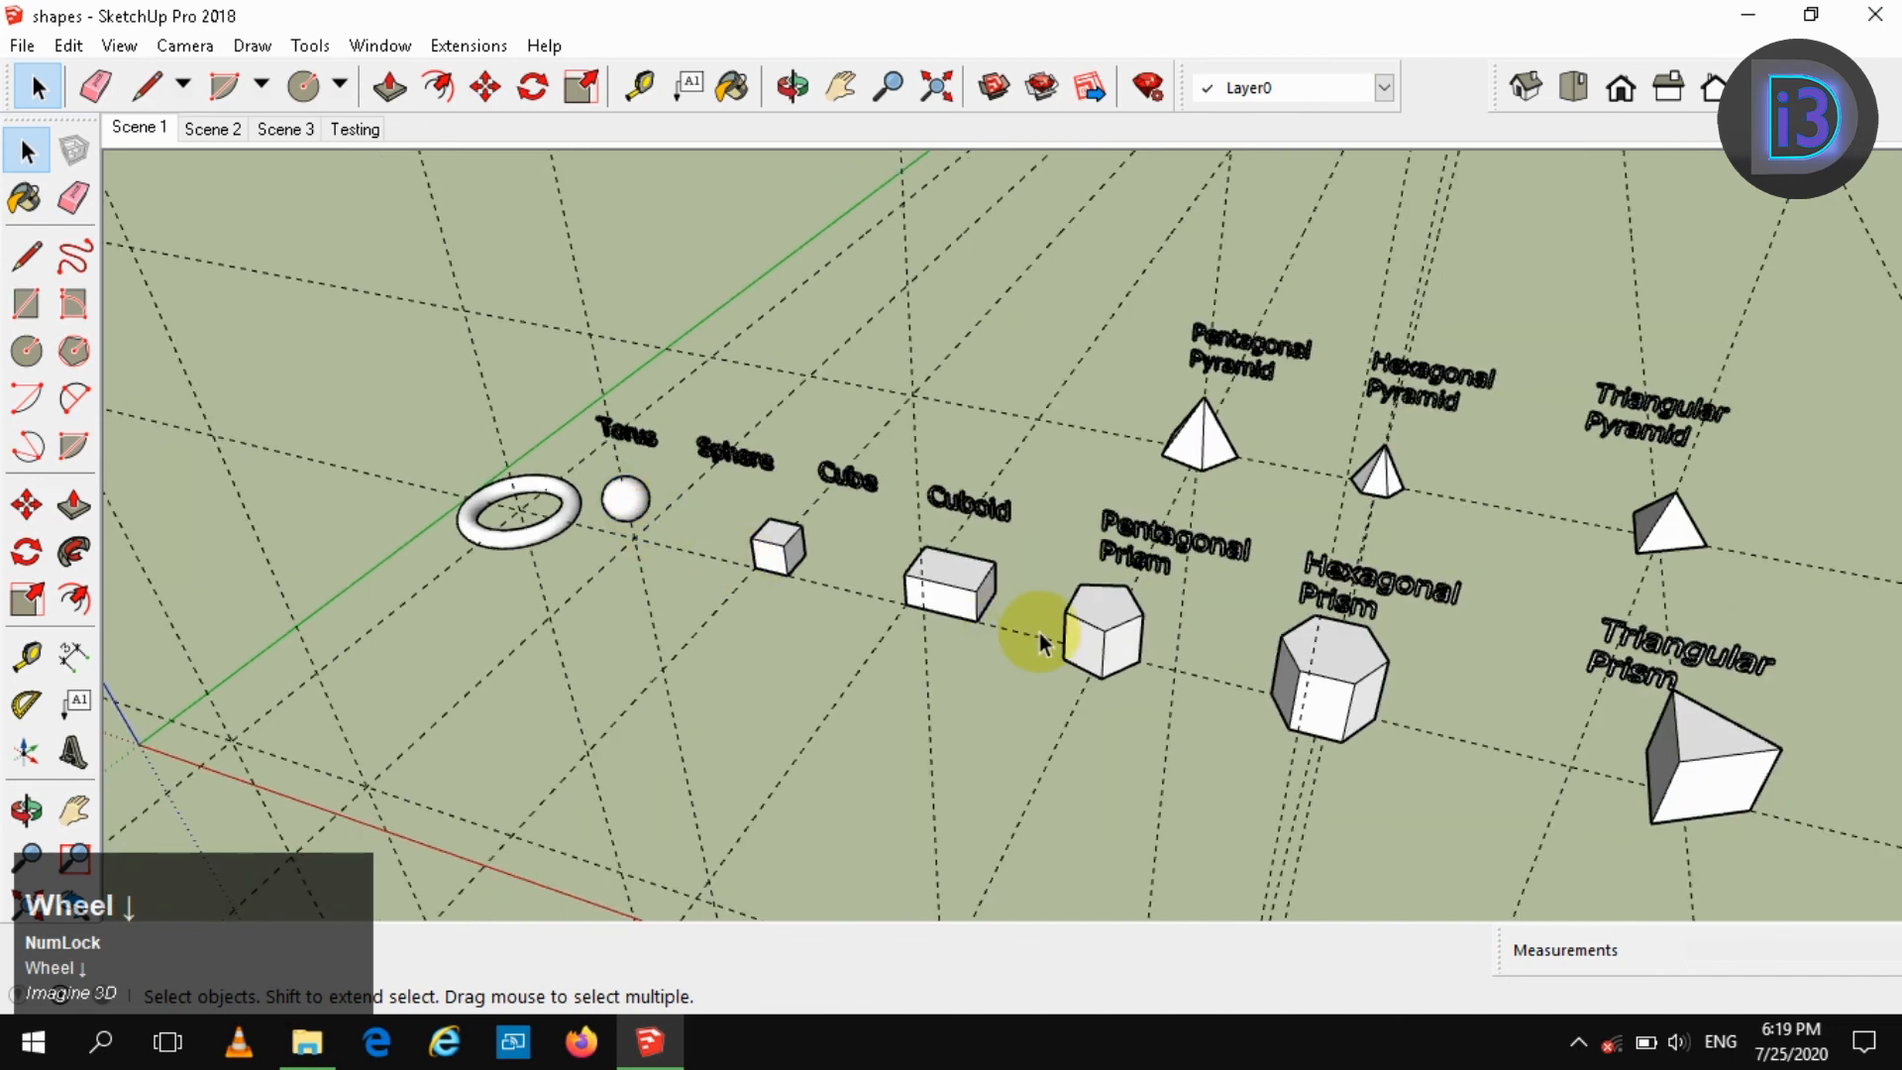
middle_click_drag(1040, 642, 895, 586, "shift")
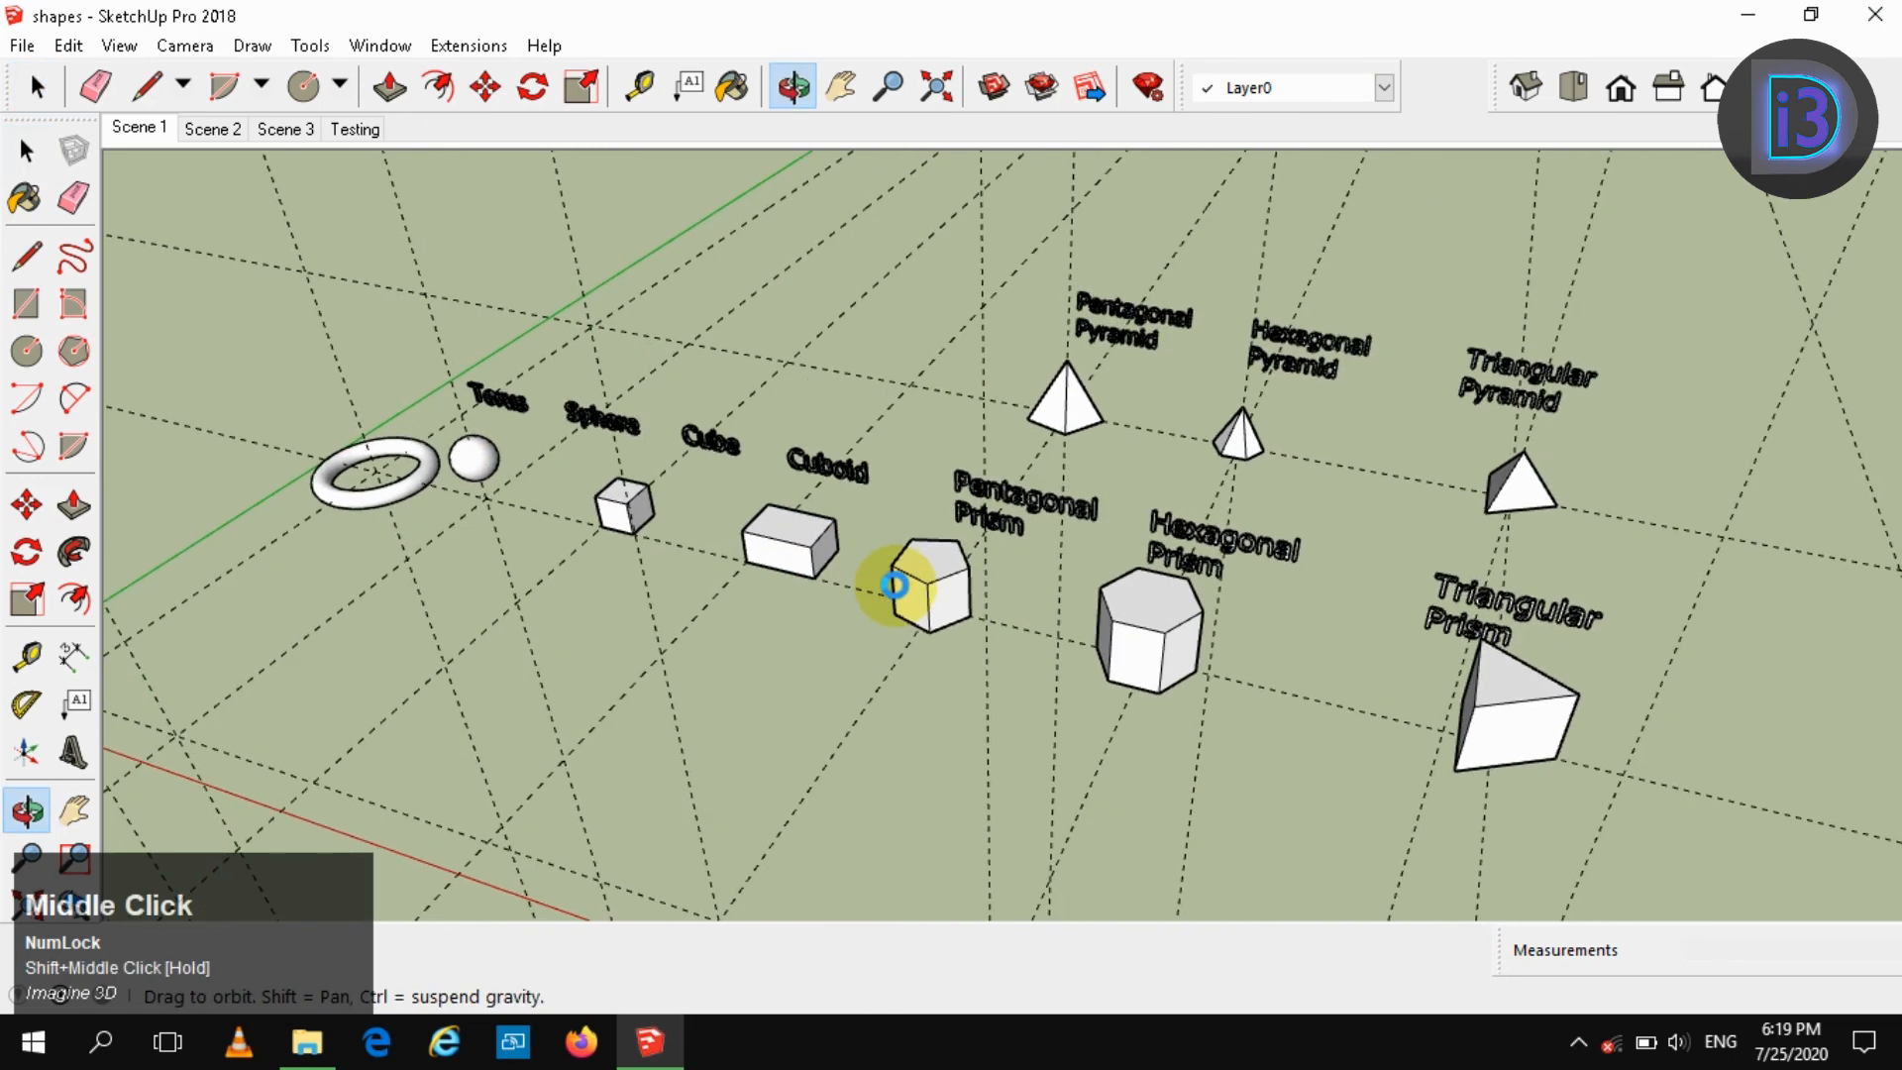